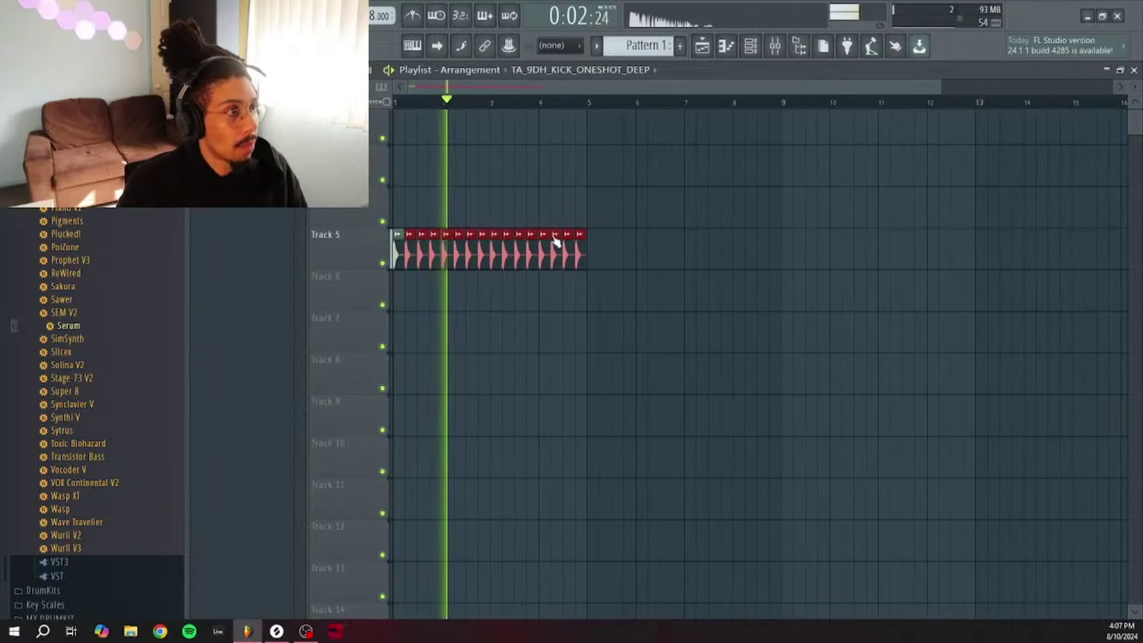
Step: Open the channel settings of the kick sample on Track 5 and close them again
{"action": "right_click", "coordinate": [555, 244]}
{"action": "left_click", "coordinate": [589, 282]}
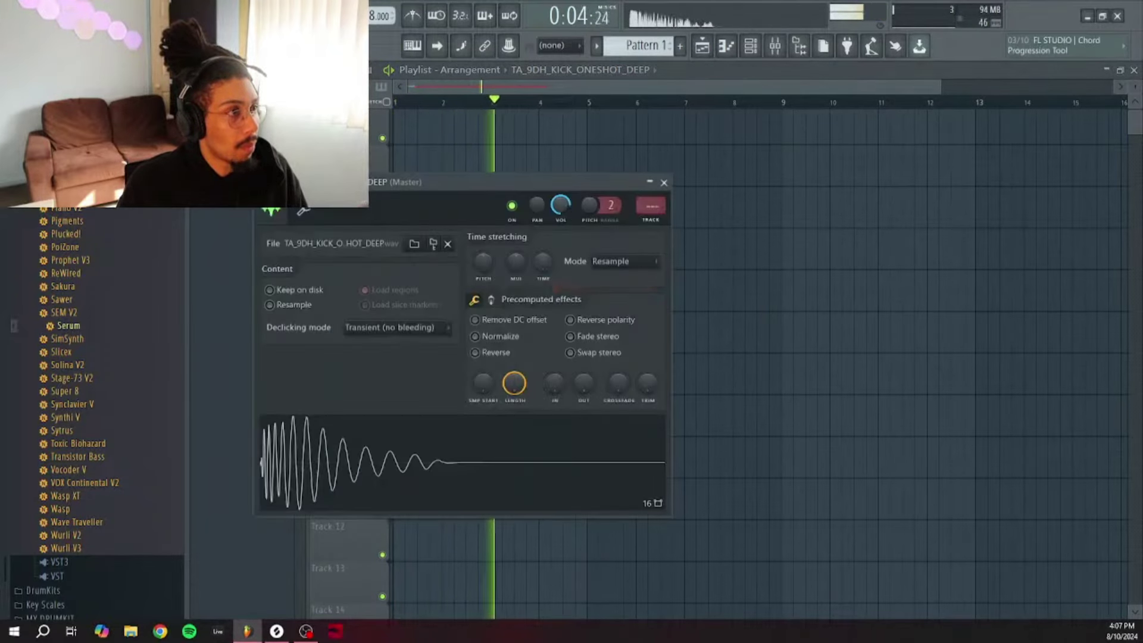
{"action": "left_click", "coordinate": [664, 182]}
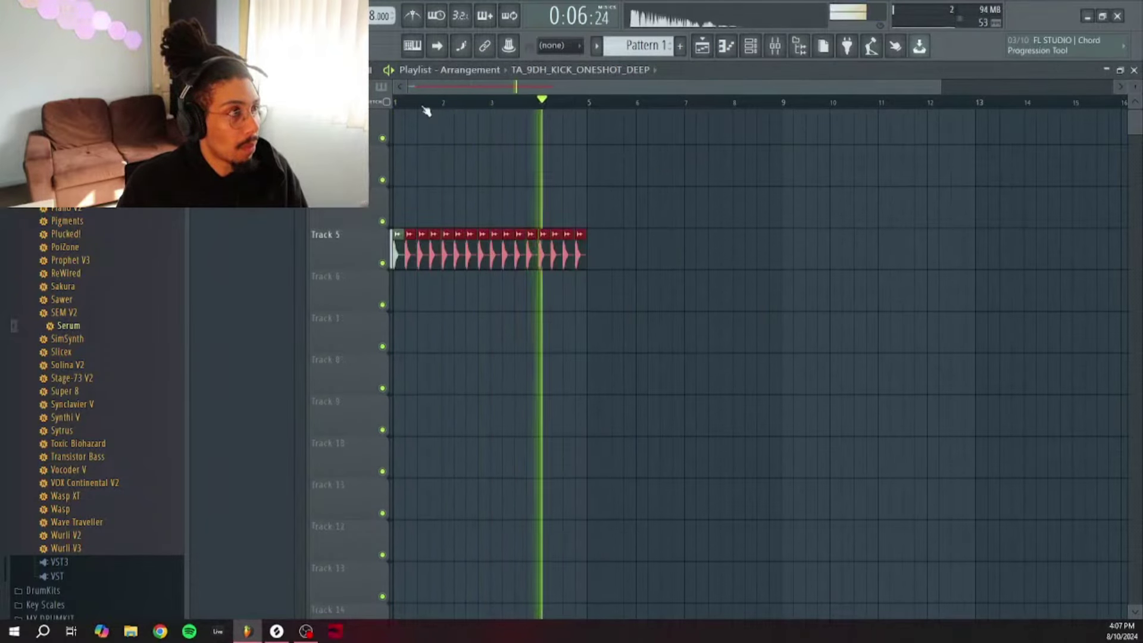
Step: Add an extra kick clip on Track 6 just before bar 2 and another just before bar 4
{"action": "scroll", "coordinate": [423, 107], "scroll_direction": "up", "scroll_amount": 3}
{"action": "left_click", "coordinate": [555, 292]}
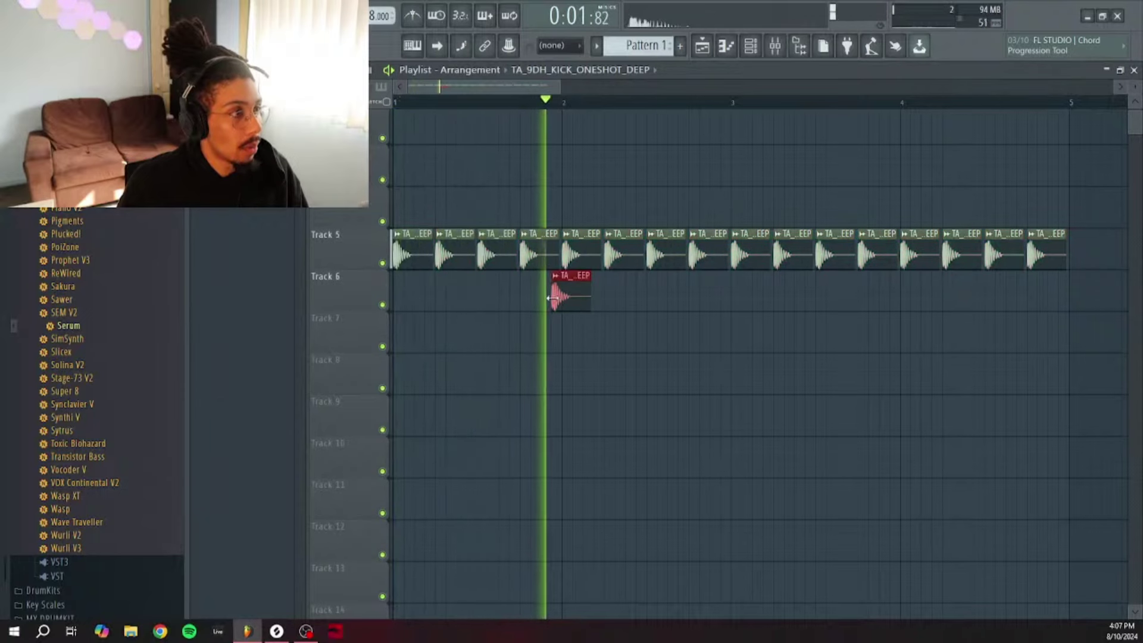
{"action": "left_click", "coordinate": [894, 293]}
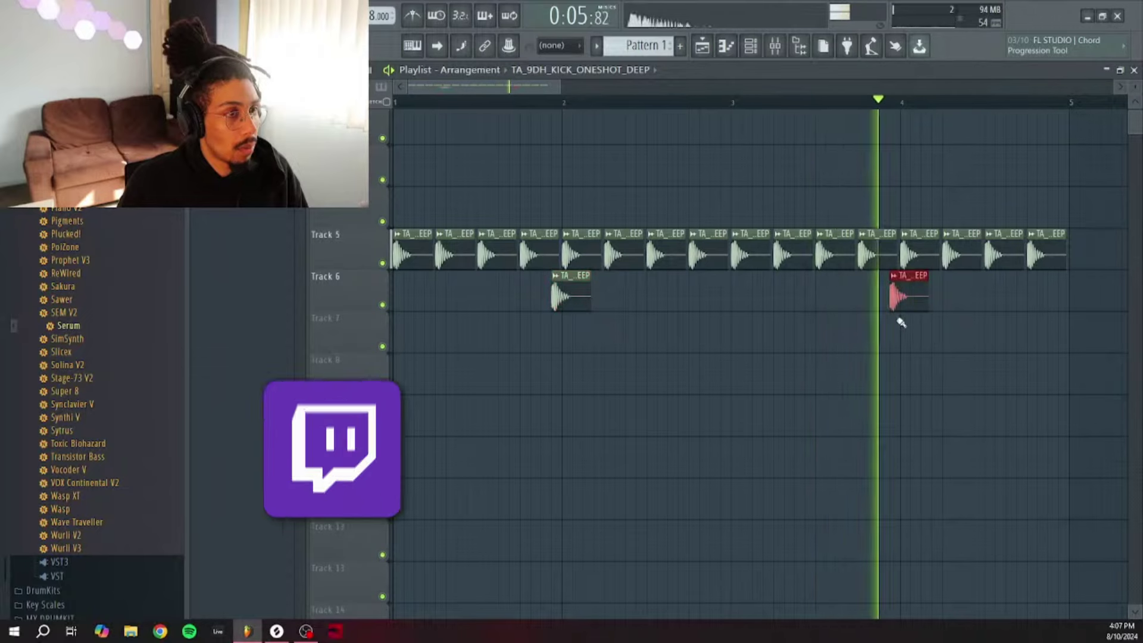
Step: Make the two extra kick clips on Track 6 unique from the main kick
{"action": "left_click", "coordinate": [893, 276]}
{"action": "left_click", "coordinate": [929, 357]}
{"action": "key", "text": "Escape"}
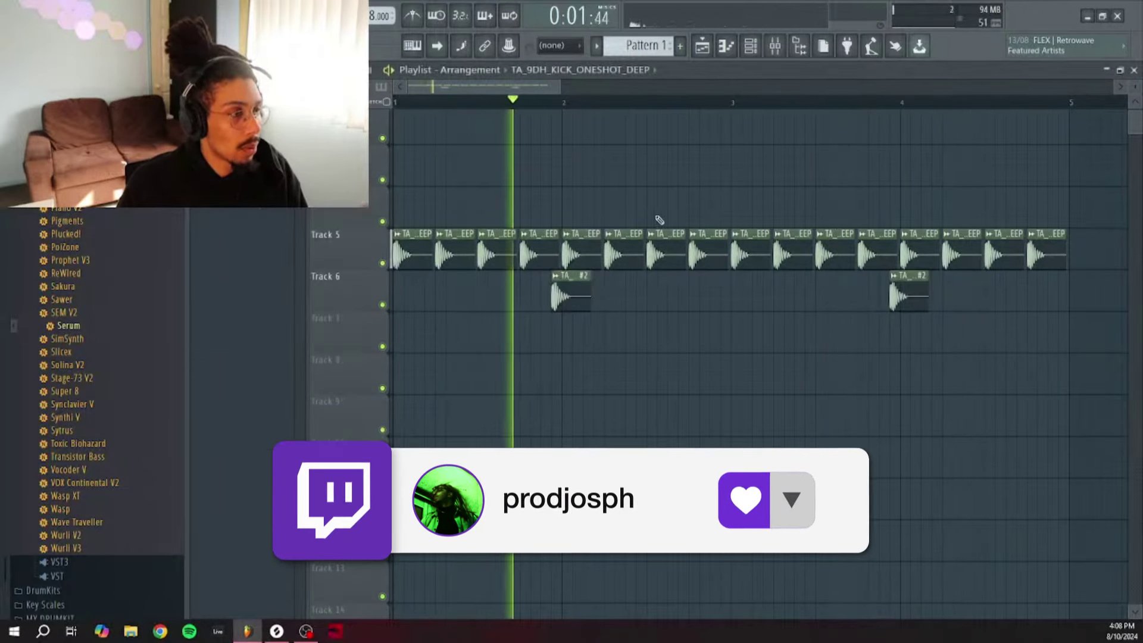
{"action": "scroll", "coordinate": [640, 105], "scroll_direction": "down", "scroll_amount": 3}
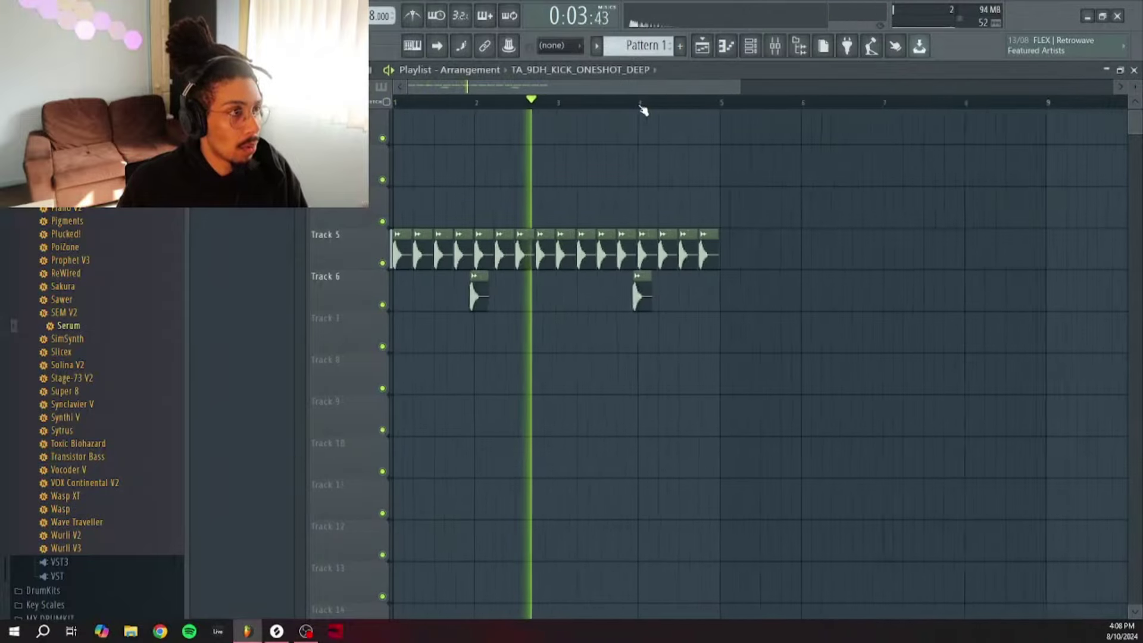
Step: Switch to Splice and replace the kicks filter with snares in the House drum one-shots
{"action": "left_click", "coordinate": [276, 631]}
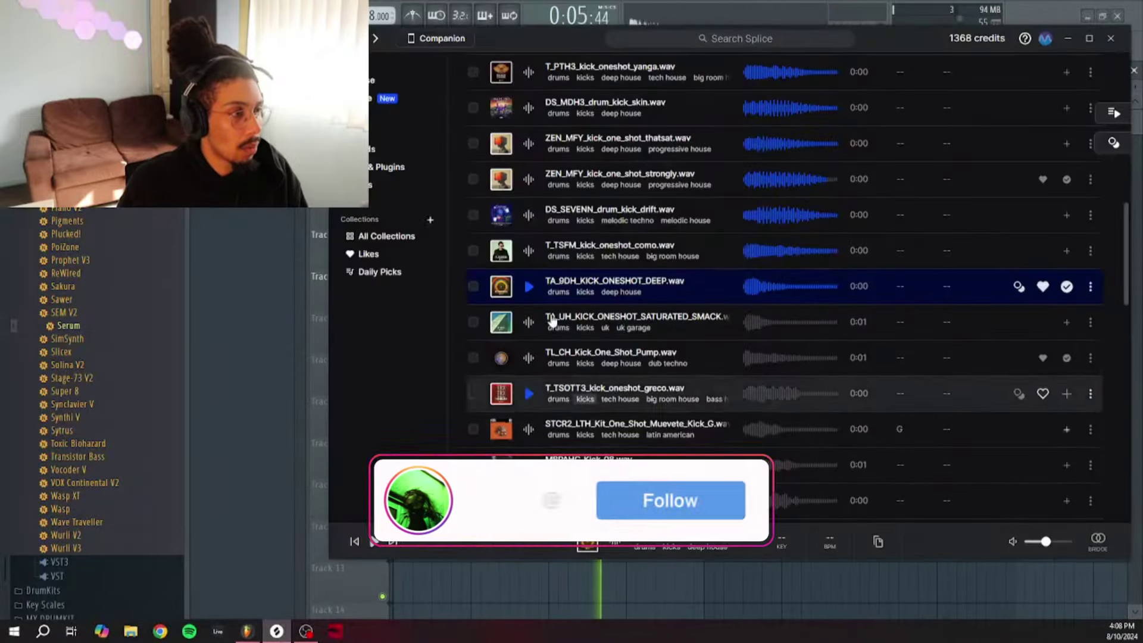
{"action": "scroll", "coordinate": [557, 327], "scroll_direction": "down", "scroll_amount": 3}
{"action": "scroll", "coordinate": [565, 309], "scroll_direction": "up", "scroll_amount": 3}
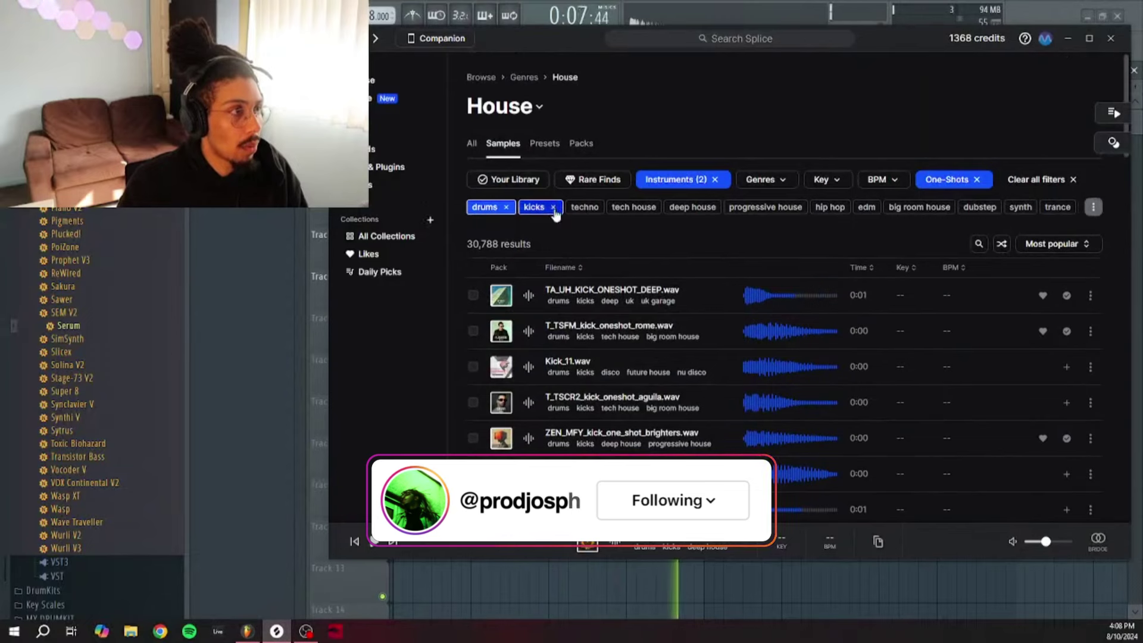
{"action": "left_click", "coordinate": [553, 207]}
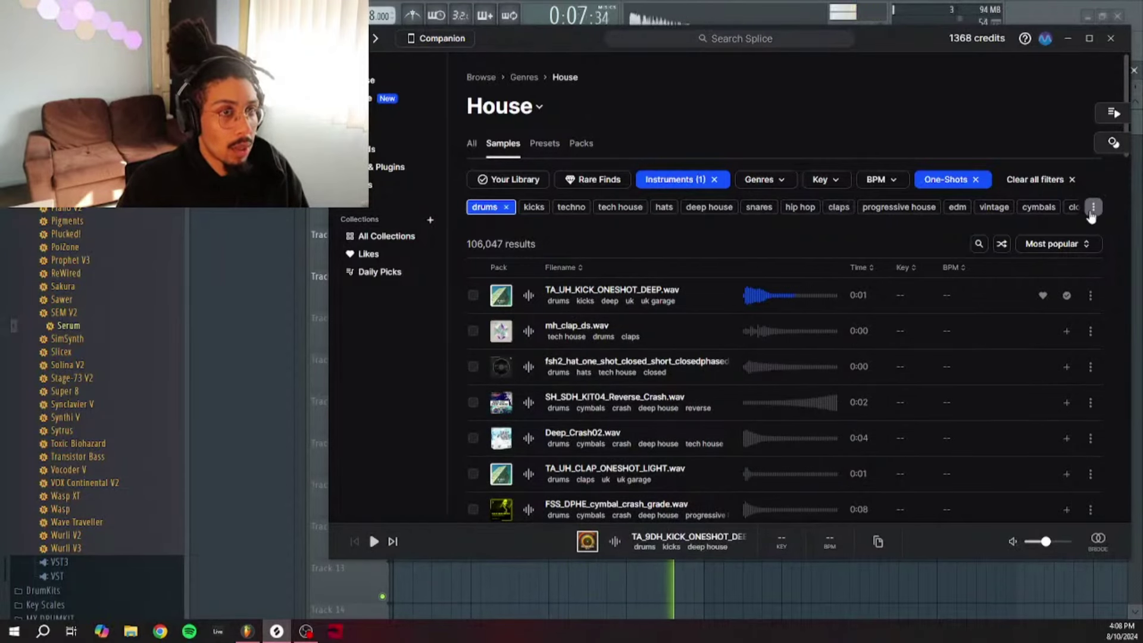
{"action": "left_click", "coordinate": [1093, 208]}
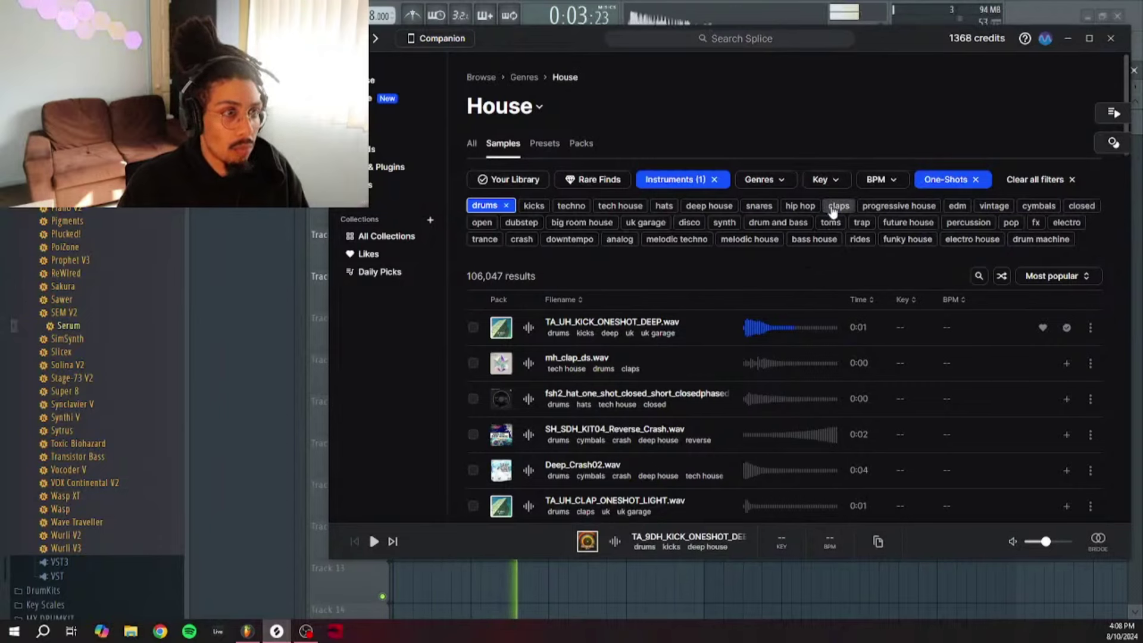
{"action": "left_click", "coordinate": [759, 206]}
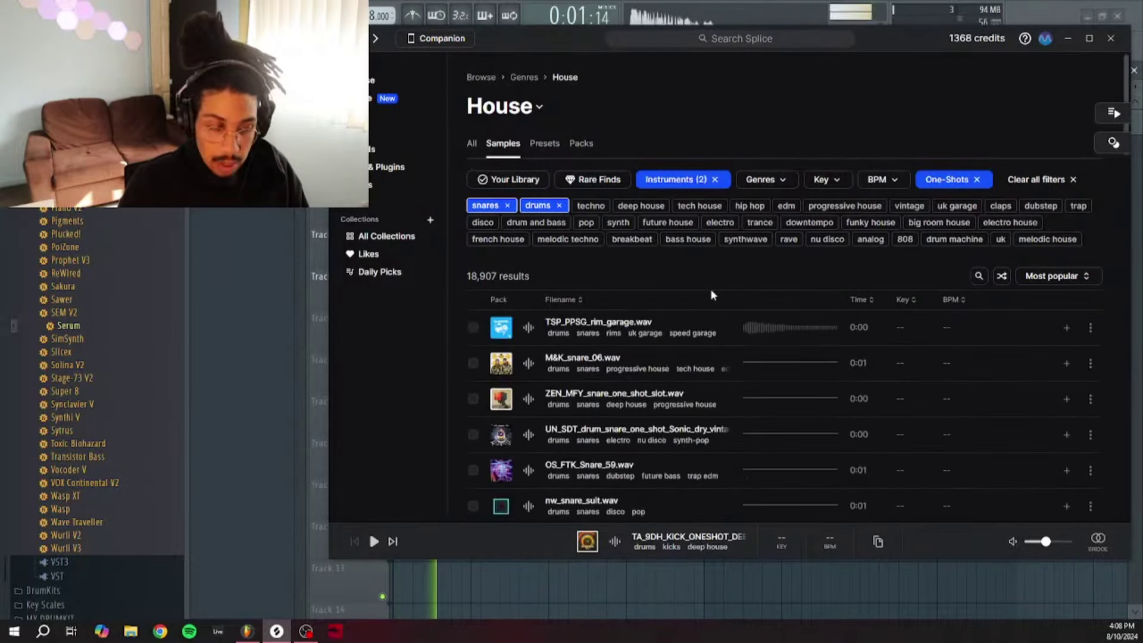
Step: Preview the snare one-shots and place ZEN_MFY_snare_one_shot_slot as a snare pattern on Track 7 of the FL Studio playlist
{"action": "left_click", "coordinate": [528, 328]}
{"action": "left_click", "coordinate": [529, 366]}
{"action": "key", "text": "Down"}
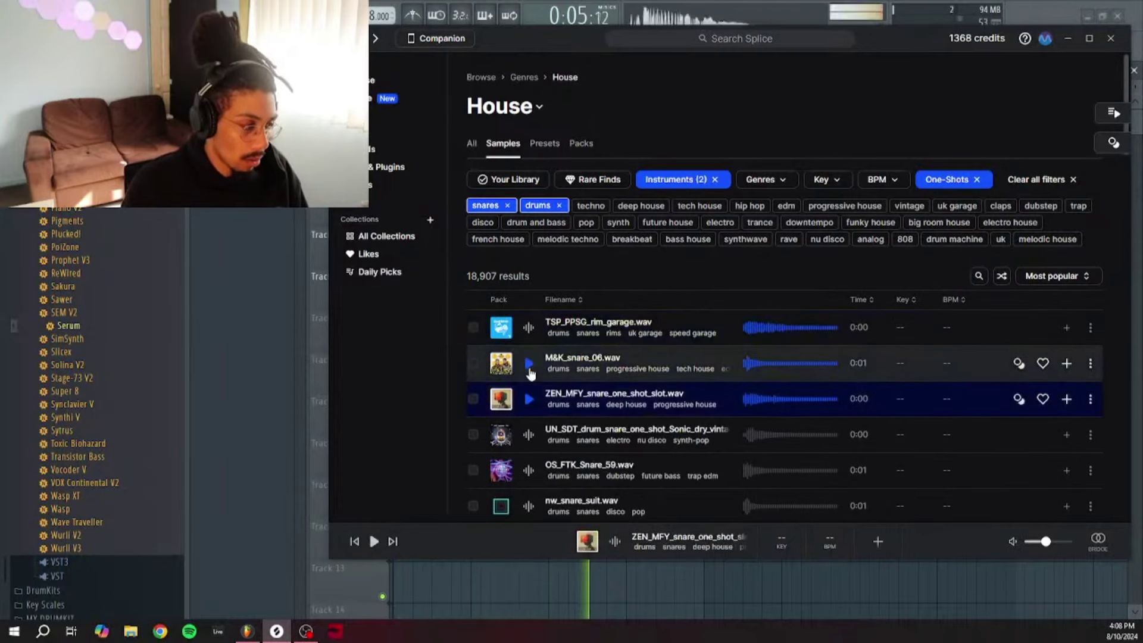
{"action": "key", "text": "Down"}
{"action": "key", "text": "Up"}
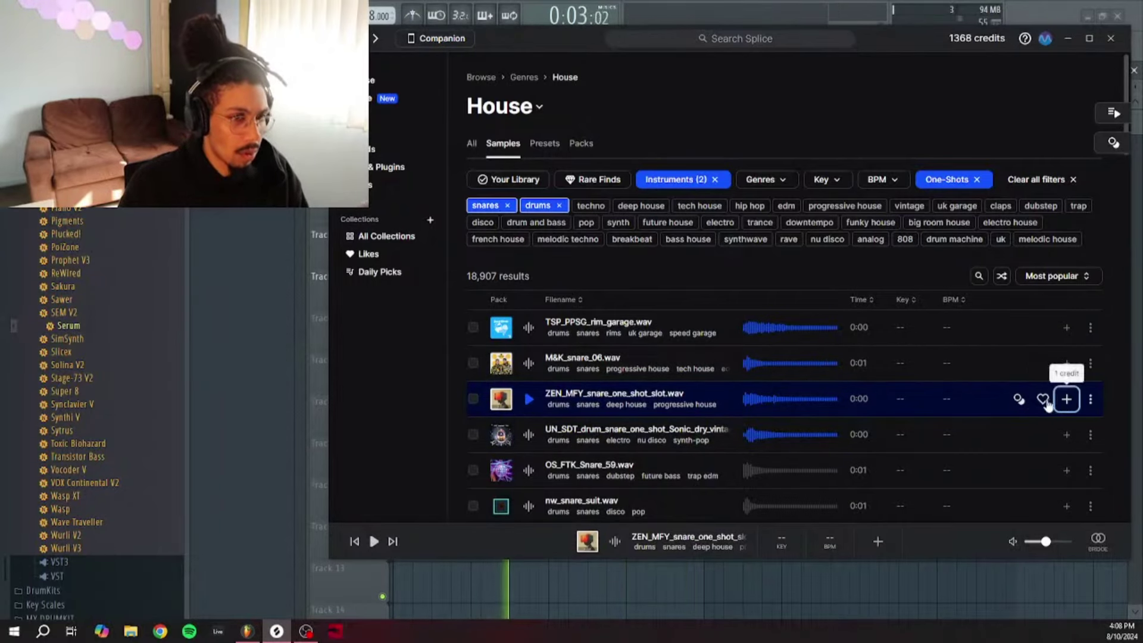
{"action": "left_click_drag", "start_coordinate": [1048, 404], "coordinate": [605, 395]}
{"action": "scroll", "coordinate": [631, 393], "scroll_direction": "up", "scroll_amount": 3}
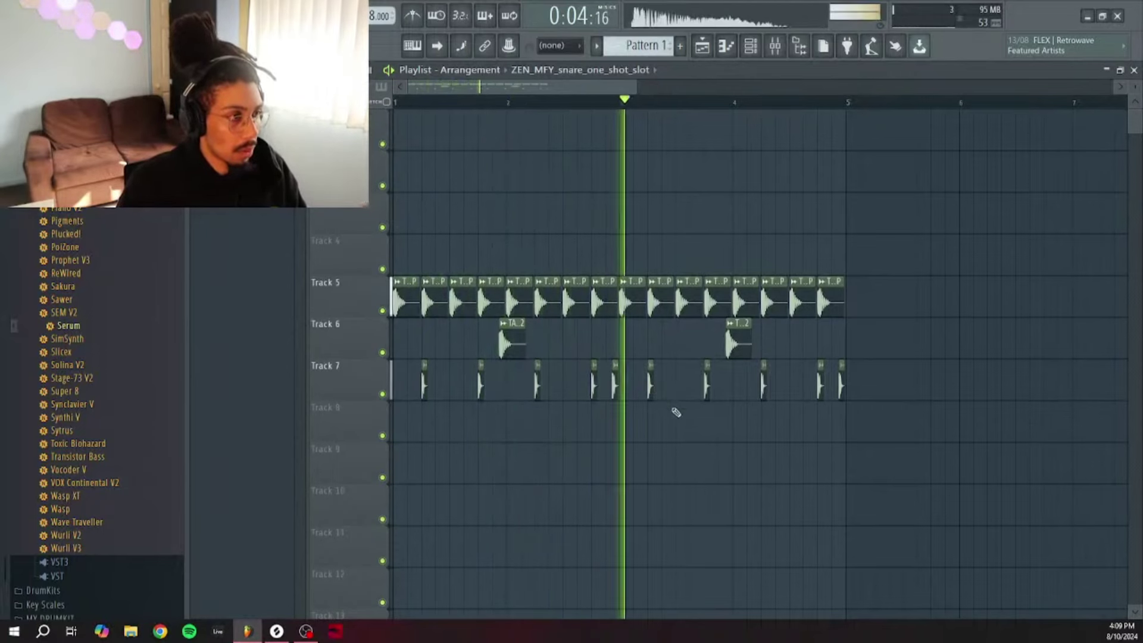
{"action": "left_click", "coordinate": [751, 46]}
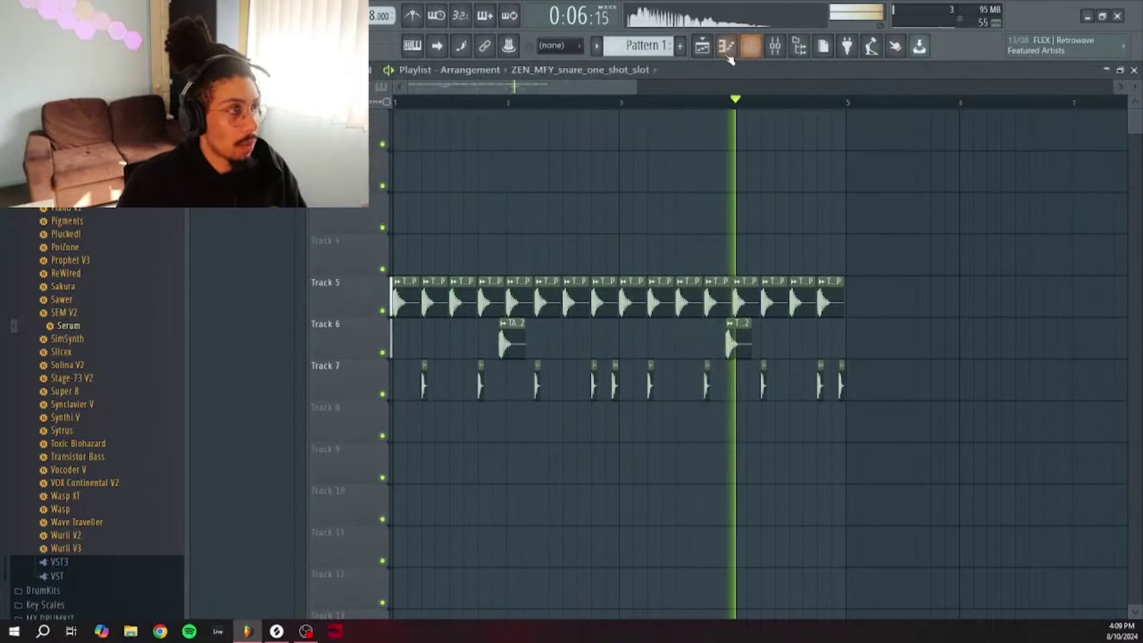
{"action": "left_click", "coordinate": [276, 631]}
{"action": "key", "text": "alt+Tab"}
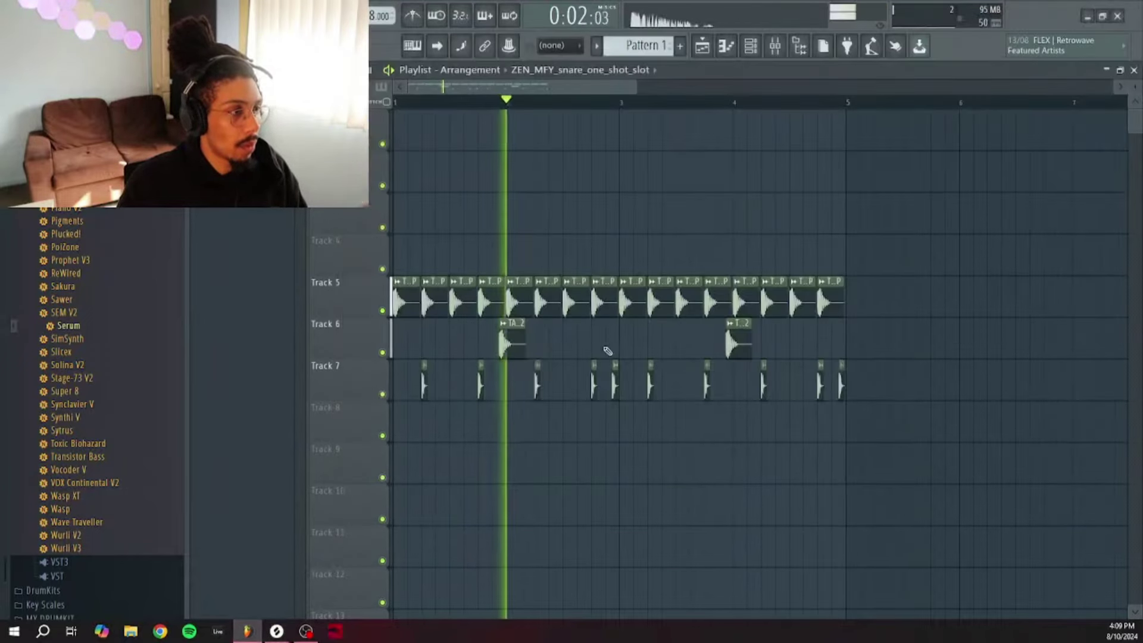
Step: Make the Track 7 snare clip just before bar 3 unique and lower its channel volume
{"action": "right_click", "coordinate": [616, 369]}
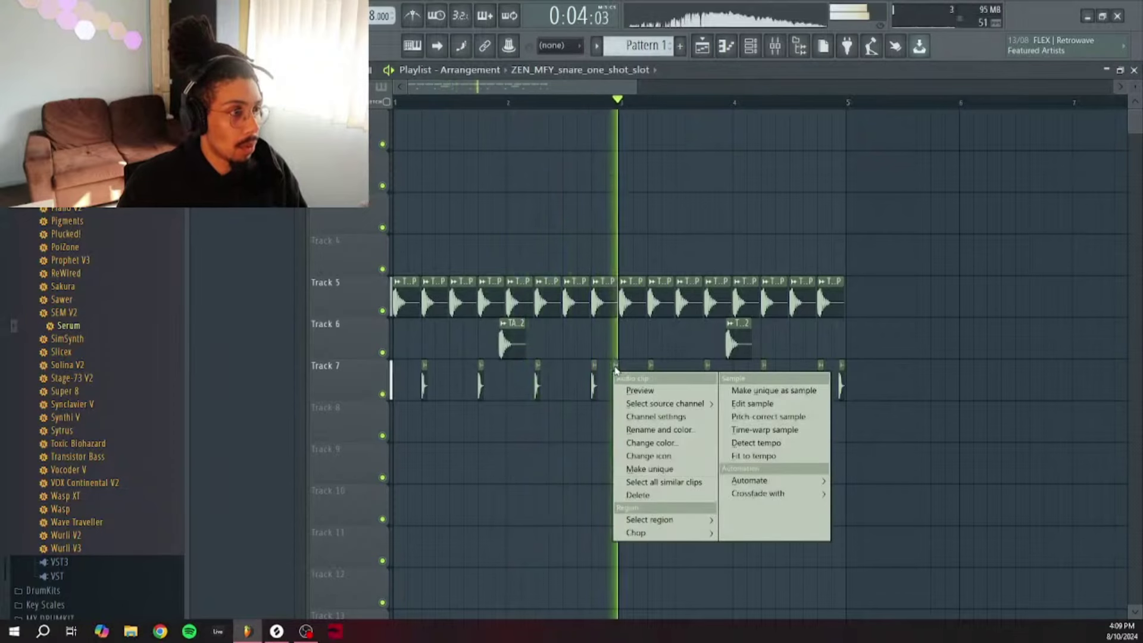
{"action": "left_click", "coordinate": [650, 469]}
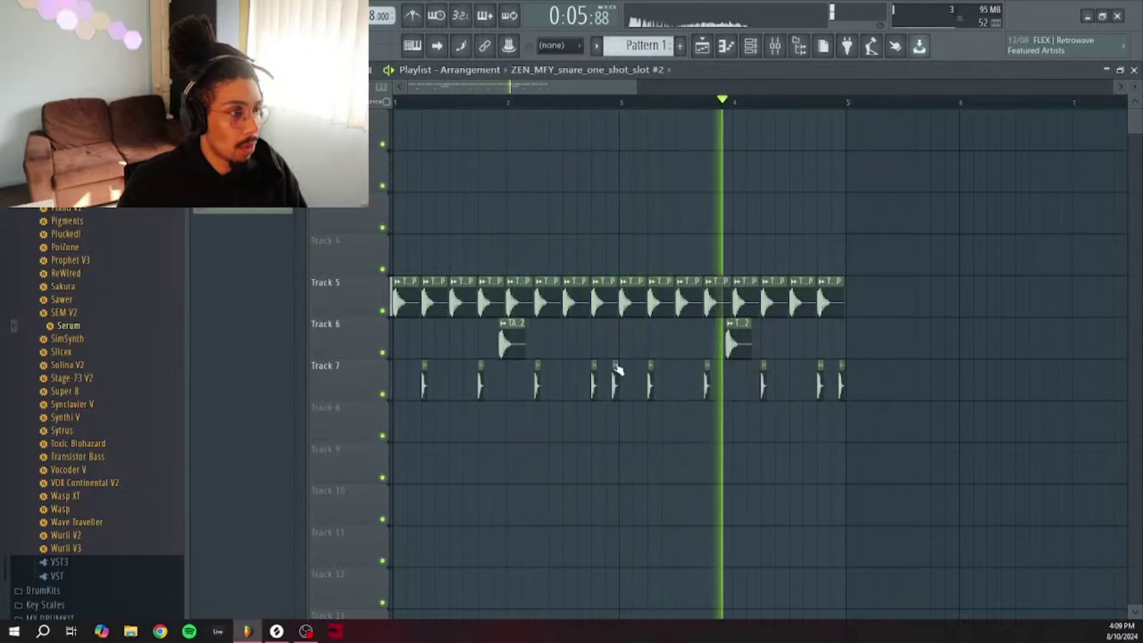
{"action": "right_click", "coordinate": [616, 368]}
{"action": "left_click", "coordinate": [756, 394]}
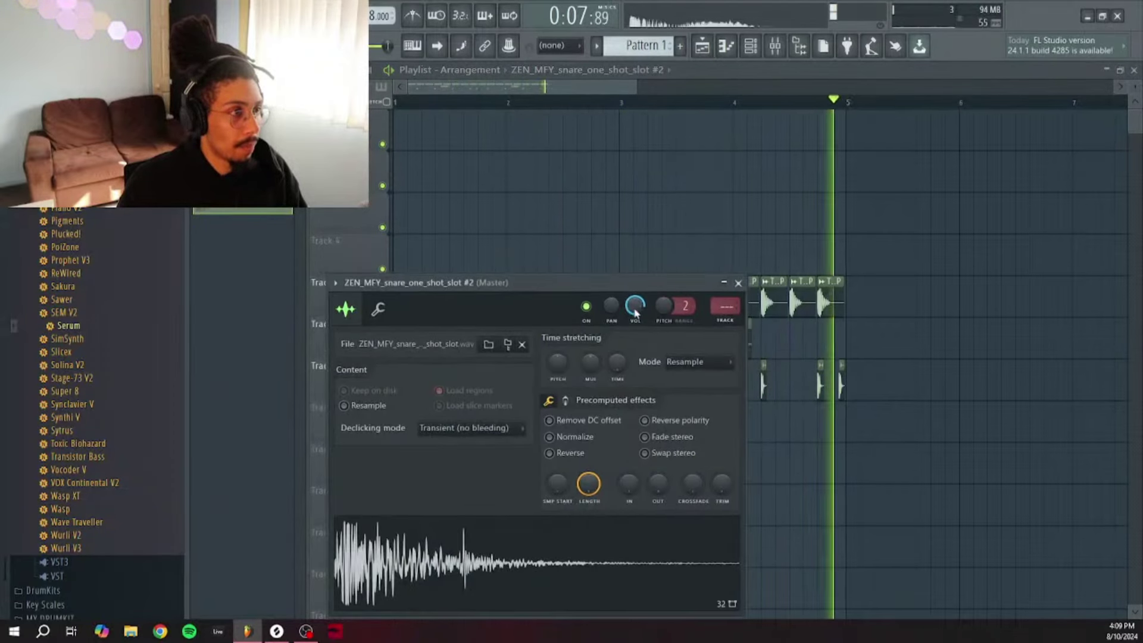
{"action": "left_click", "coordinate": [725, 285]}
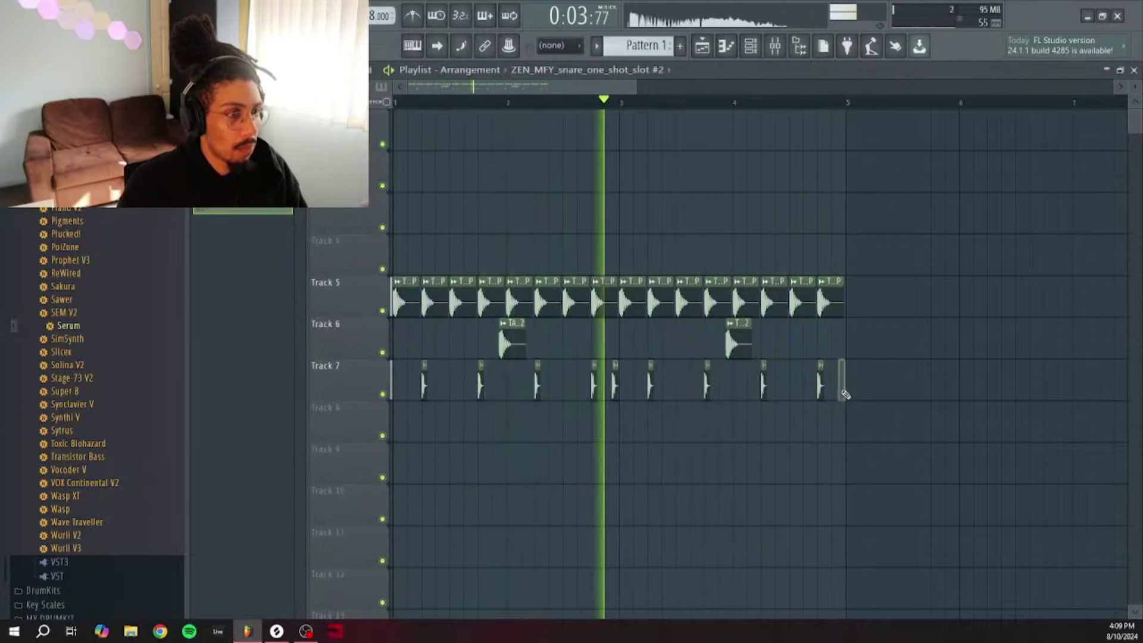
Step: Replace the last snare on Track 7 with the unique #2 snare and check its channel settings
{"action": "left_click", "coordinate": [841, 365]}
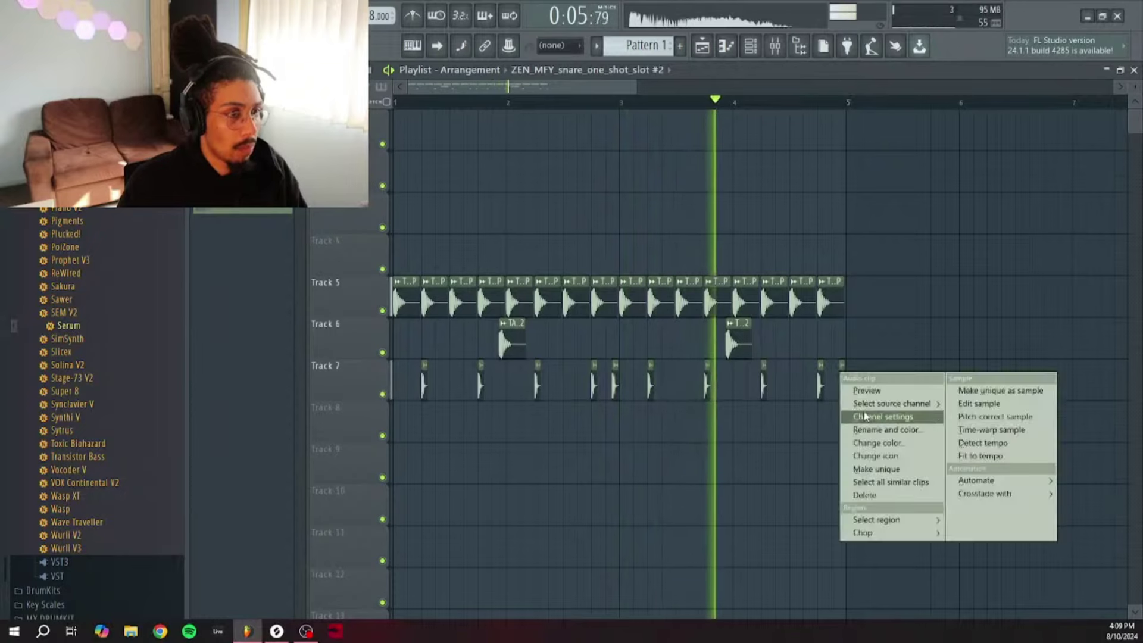
{"action": "left_click", "coordinate": [863, 412]}
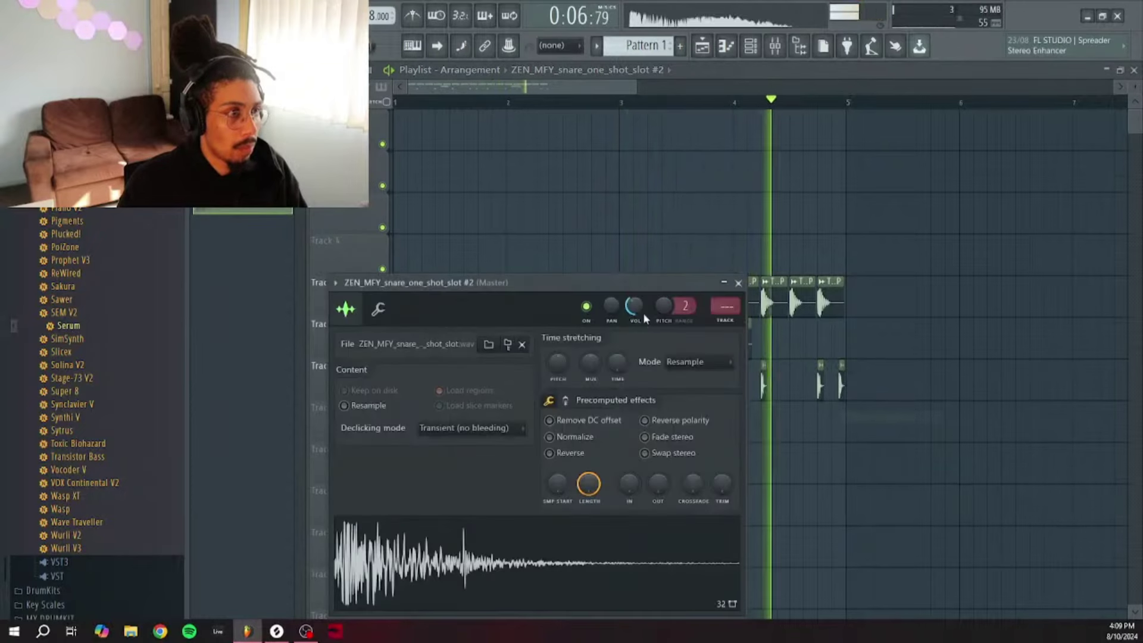
{"action": "left_click", "coordinate": [738, 283]}
Step: Show the channel rack and open the options of one of its lower channels
{"action": "left_click", "coordinate": [751, 45]}
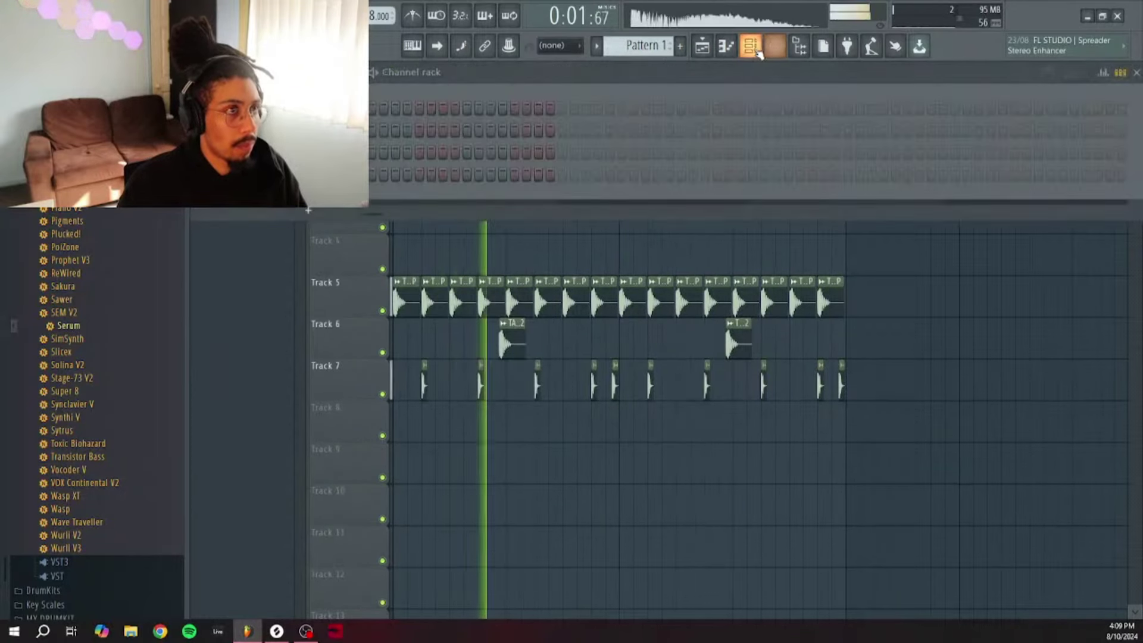
{"action": "key", "text": "F6"}
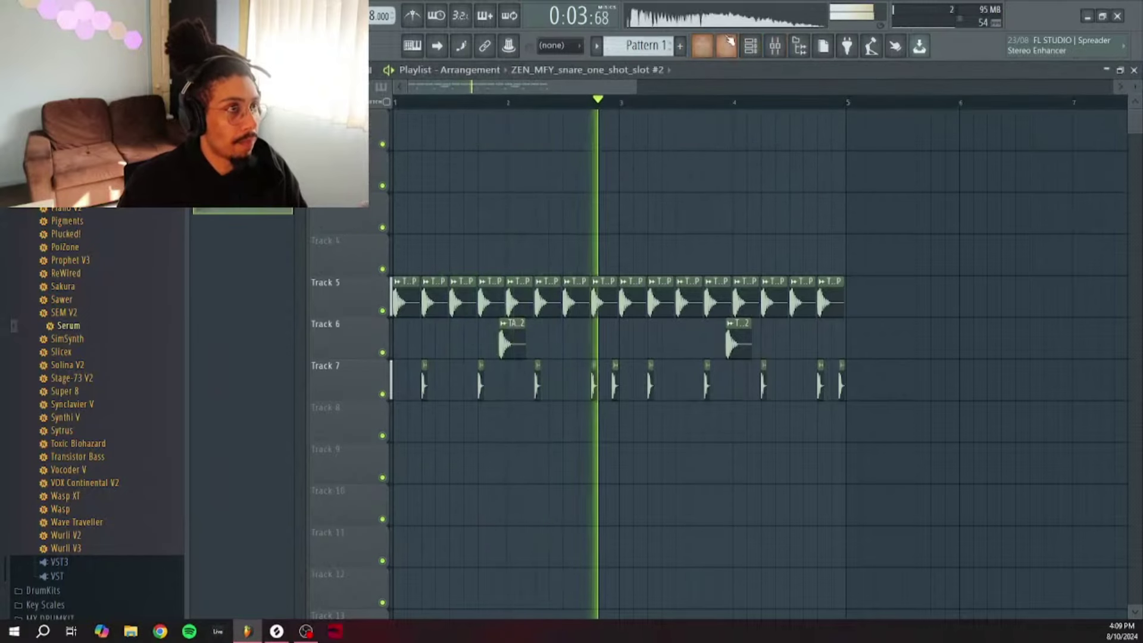
{"action": "key", "text": "F6"}
{"action": "right_click", "coordinate": [346, 165]}
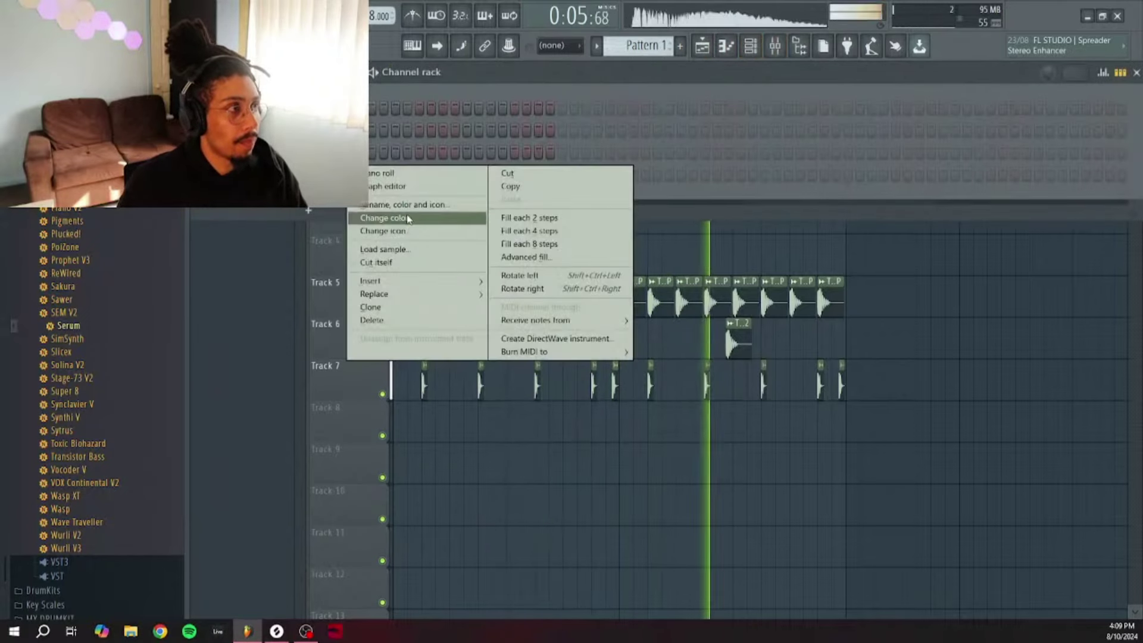
{"action": "left_click_drag", "start_coordinate": [351, 174], "coordinate": [413, 211]}
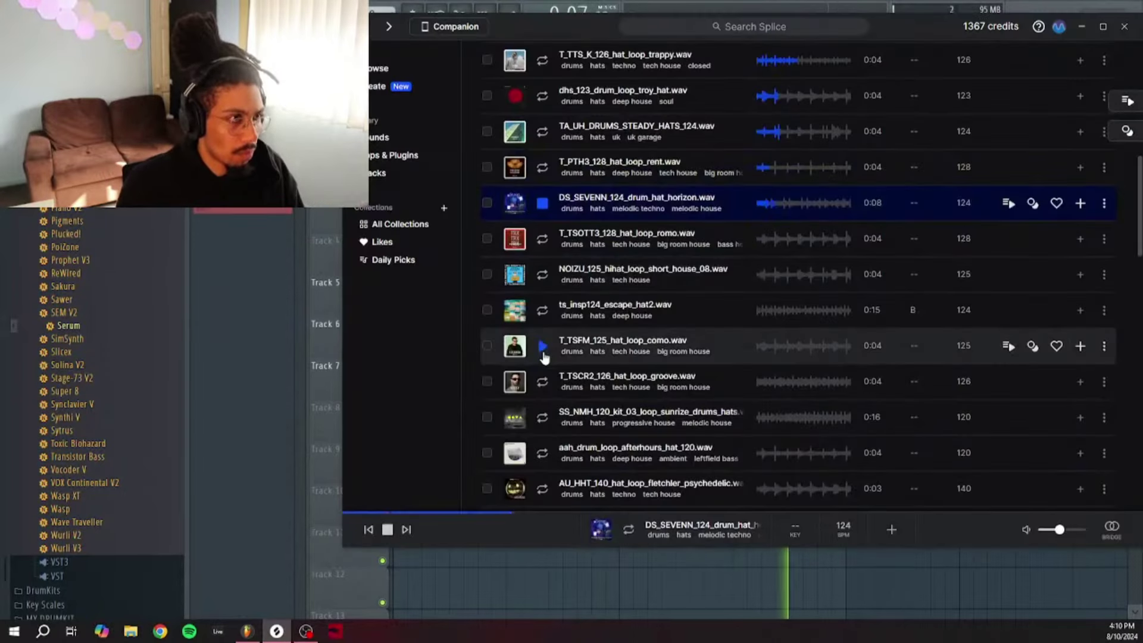
Step: Compare DS_SEVENN_124_drum_hat_horizon with its neighbouring loops and preview the hat loops down to AU_HHT_140_hat_loop_fletchler_psychedelic against the playing beat
{"action": "key", "text": "Down"}
{"action": "key", "text": "Down"}
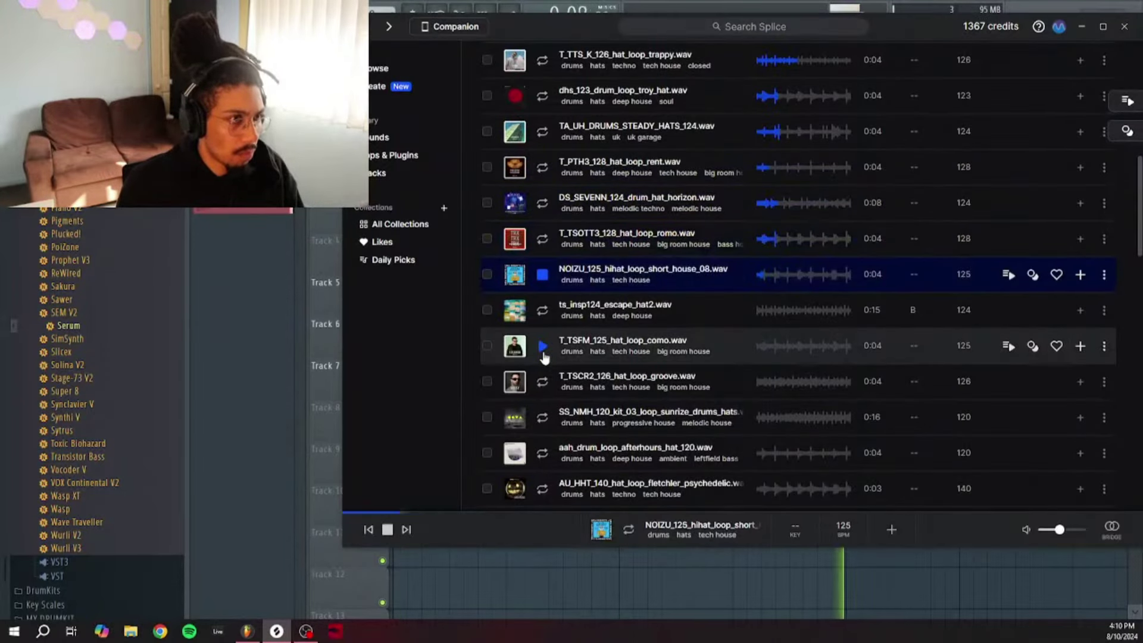
{"action": "key", "text": "Up"}
{"action": "key", "text": "Up"}
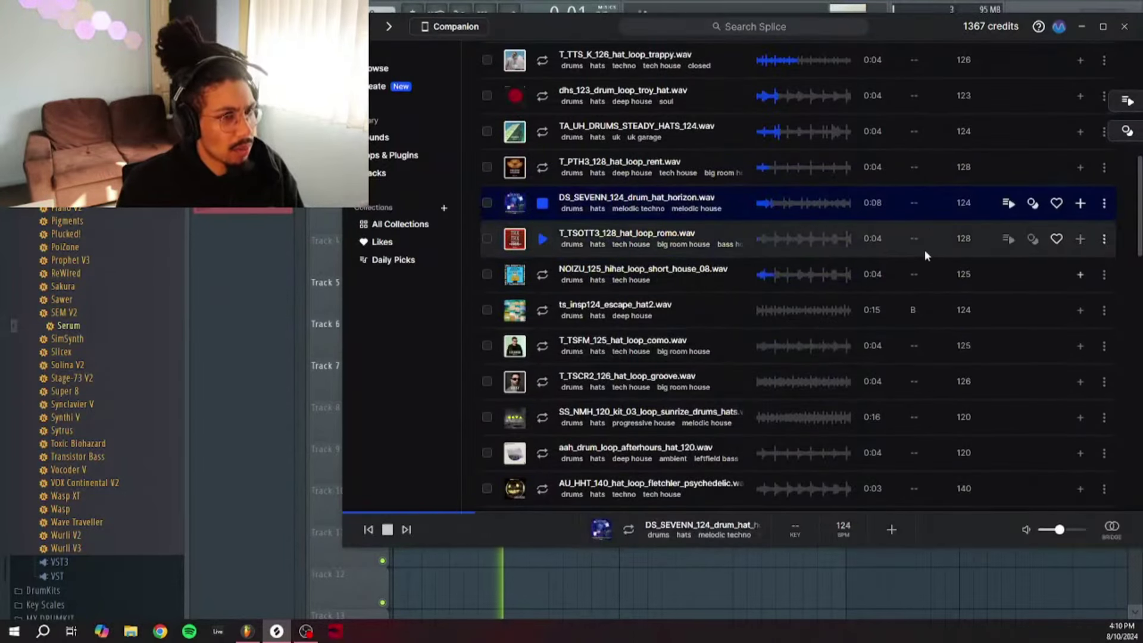
{"action": "key", "text": "Down"}
{"action": "key", "text": "Down"}
{"action": "key", "text": "Down"}
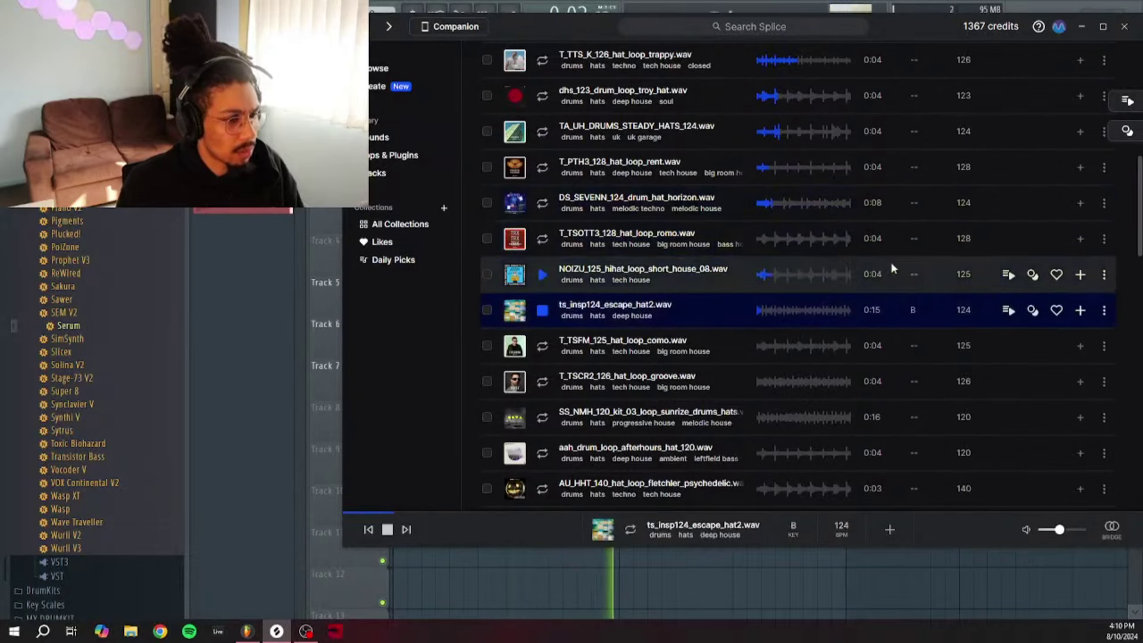
{"action": "key", "text": "Down"}
{"action": "key", "text": "Down"}
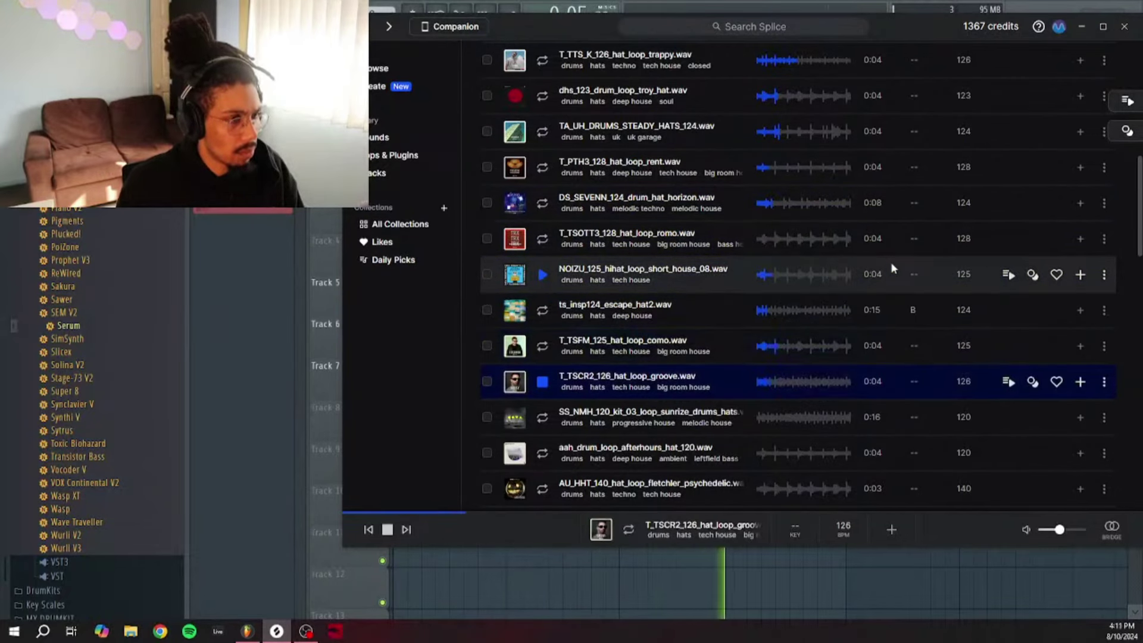
{"action": "key", "text": "Down"}
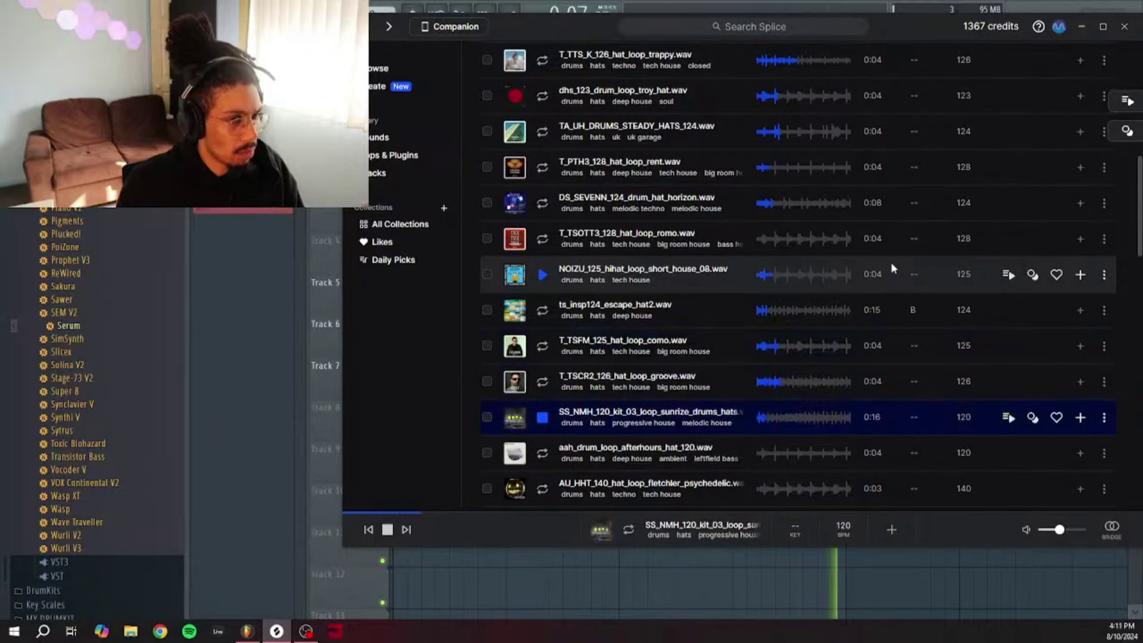
{"action": "key", "text": "Down"}
{"action": "key", "text": "Down"}
{"action": "scroll", "coordinate": [891, 267], "scroll_direction": "down", "scroll_amount": 5}
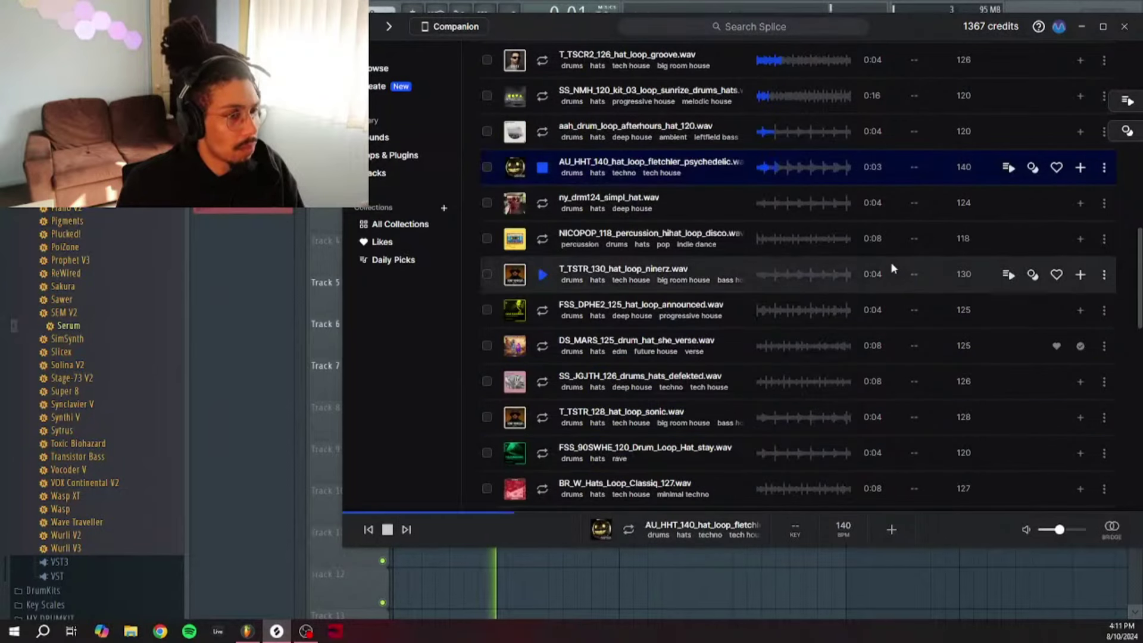
Step: Preview the hat loops from ny_drm124_simpl_hat onward, replay NICOPOP_118_percussion_hihat_loop_disco, and like and add that loop to the library
{"action": "key", "text": "Down"}
{"action": "key", "text": "Down"}
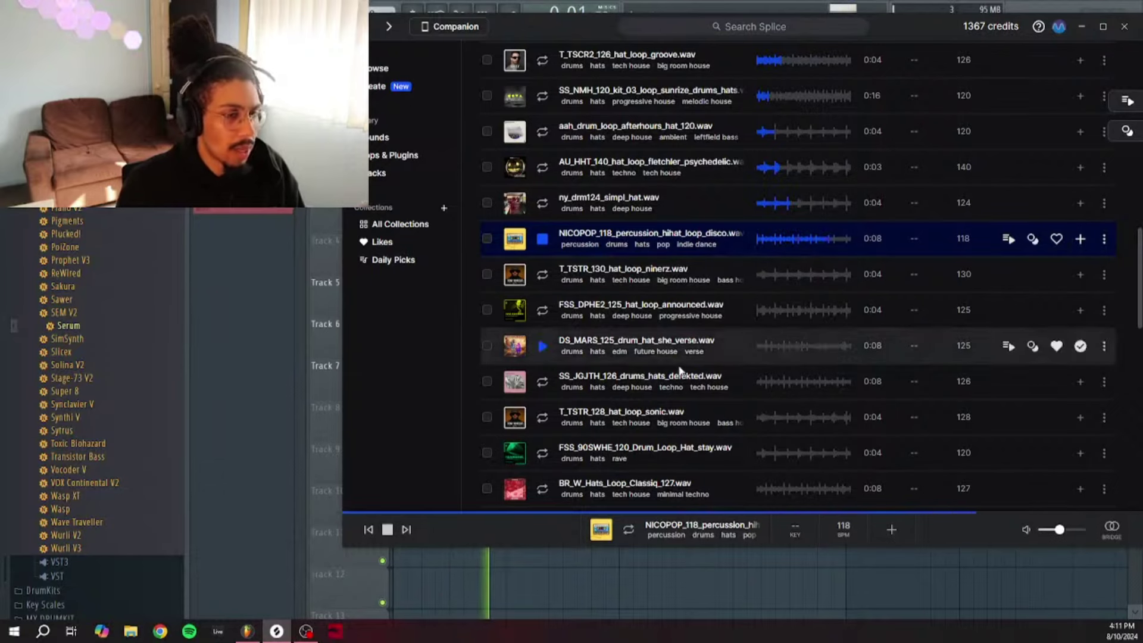
{"action": "key", "text": "Down"}
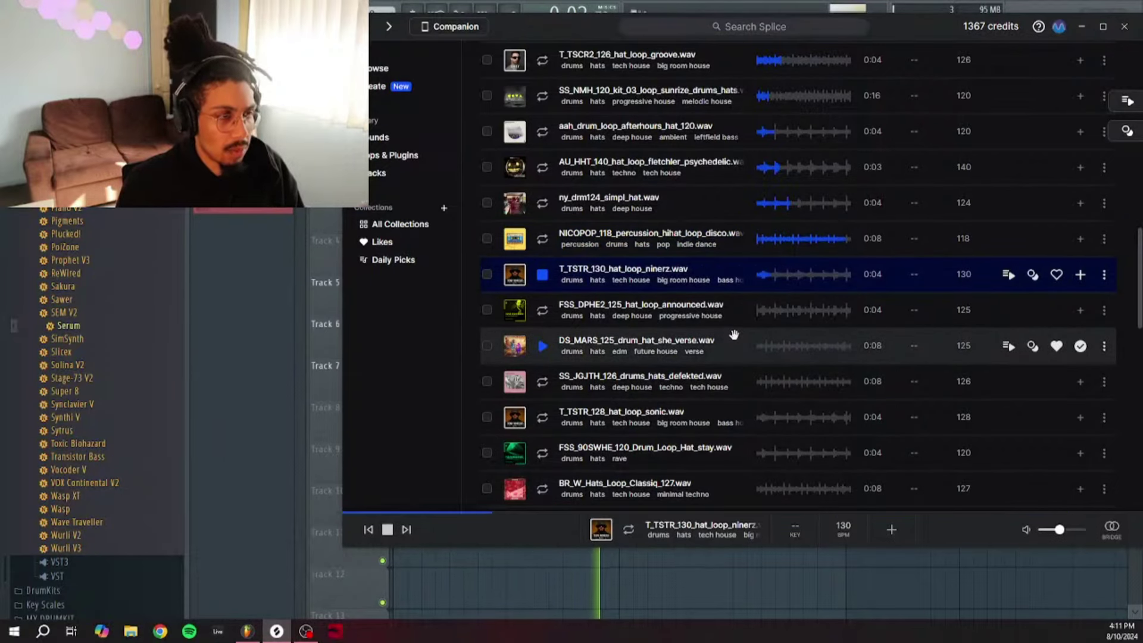
{"action": "key", "text": "Down"}
{"action": "key", "text": "Down"}
{"action": "key", "text": "Down"}
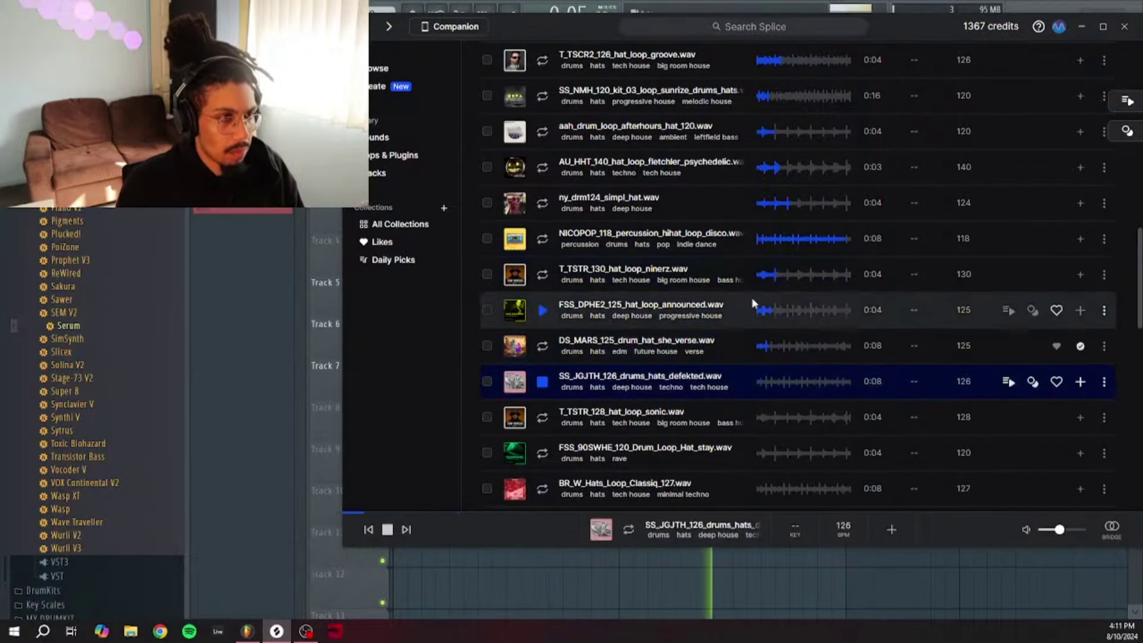
{"action": "key", "text": "Down"}
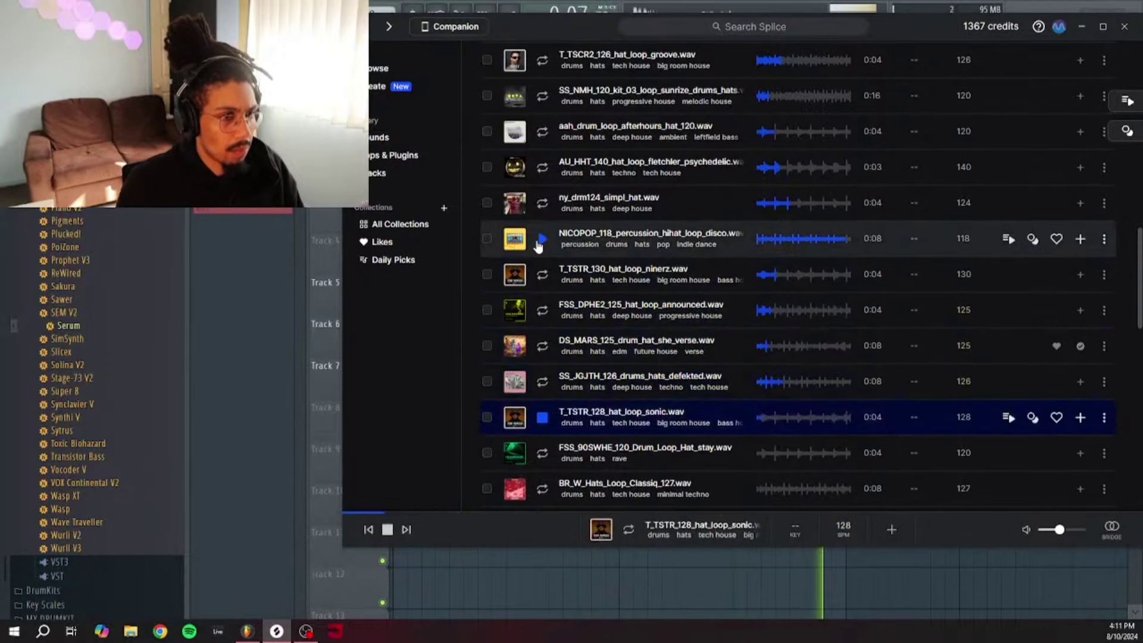
{"action": "key", "text": "Down"}
{"action": "left_click", "coordinate": [538, 239]}
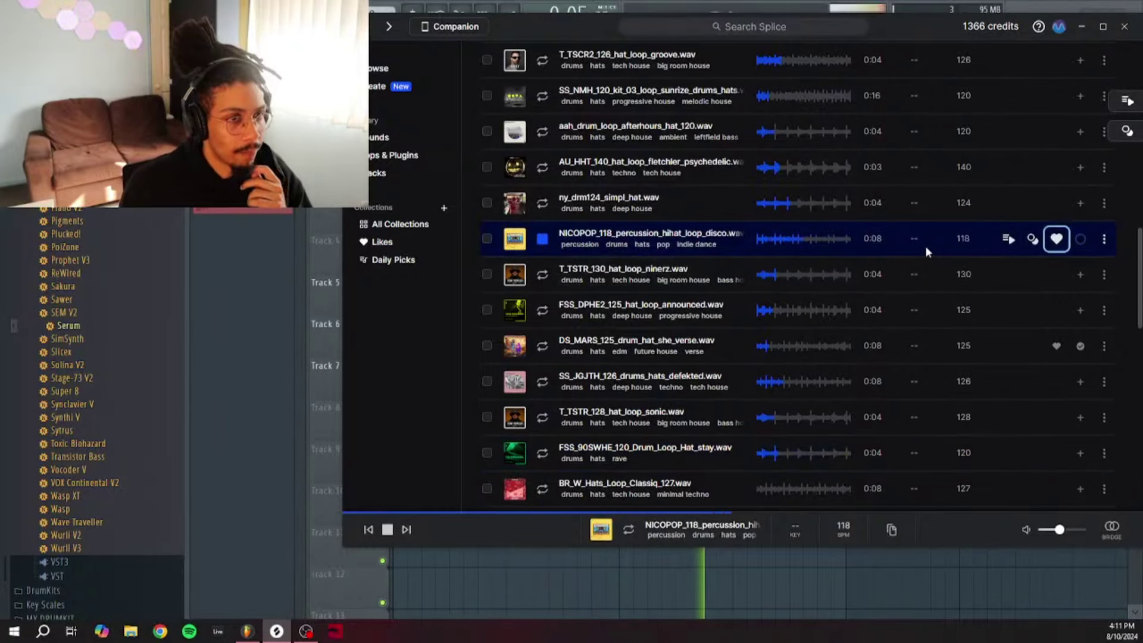
Step: Preview the hat loops from SS_JGJTH_126_drums_hats_defekted down to TA_UH_DRUMS_TOMZILLA_HATS_127 against the playing beat
{"action": "left_click", "coordinate": [541, 381]}
{"action": "key", "text": "Down"}
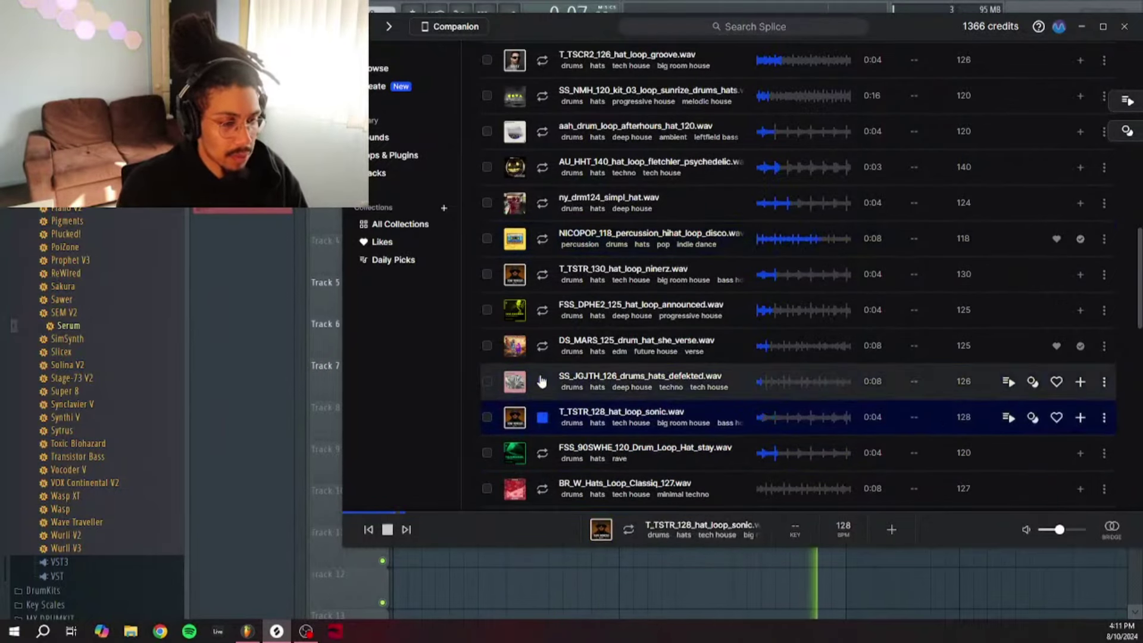
{"action": "key", "text": "Down"}
{"action": "key", "text": "Down"}
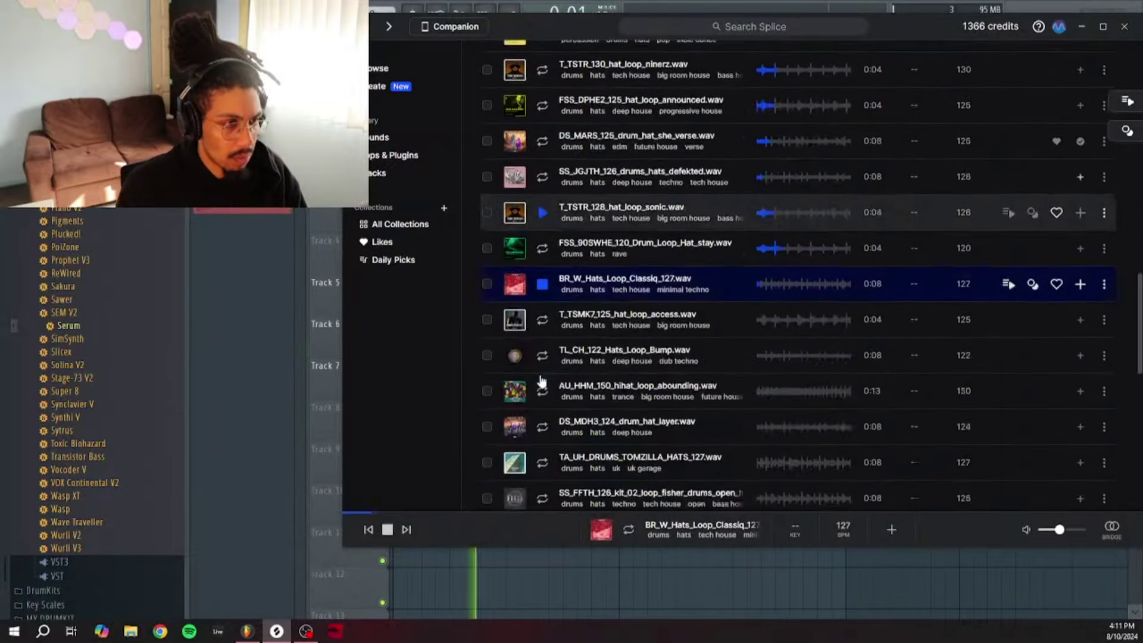
{"action": "key", "text": "Down"}
{"action": "key", "text": "Down"}
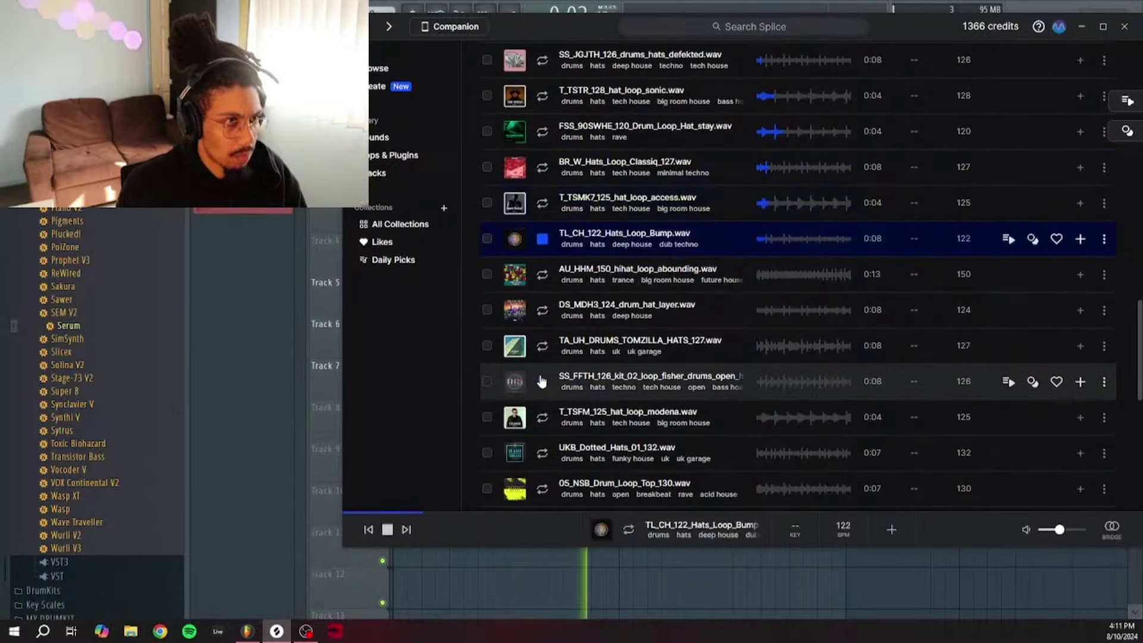
{"action": "key", "text": "Down"}
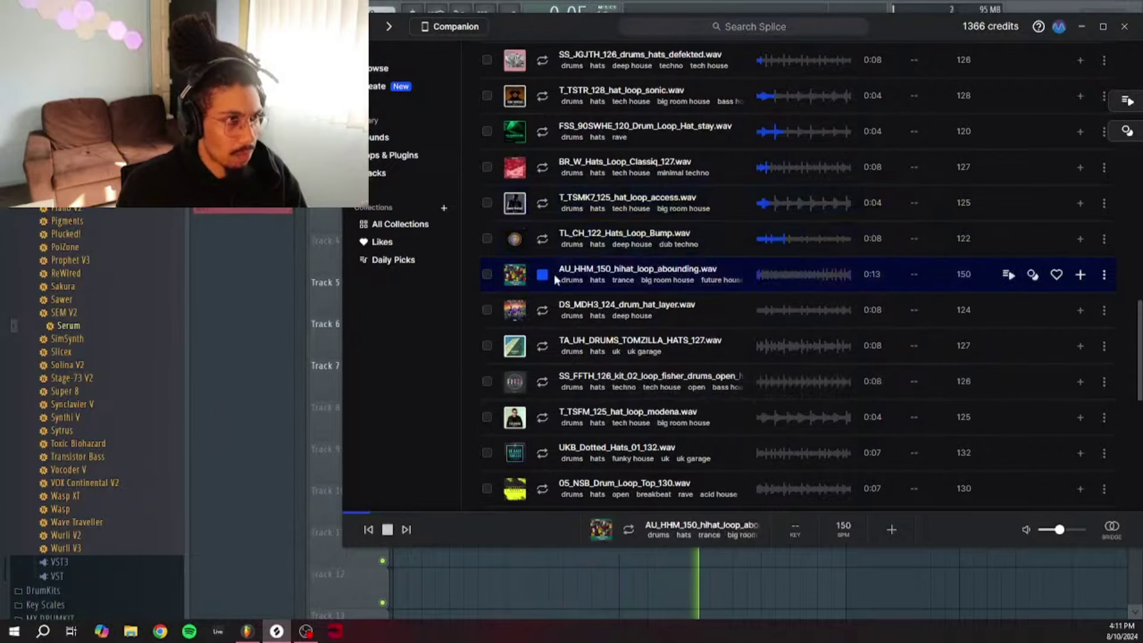
{"action": "key", "text": "Down"}
{"action": "key", "text": "Down"}
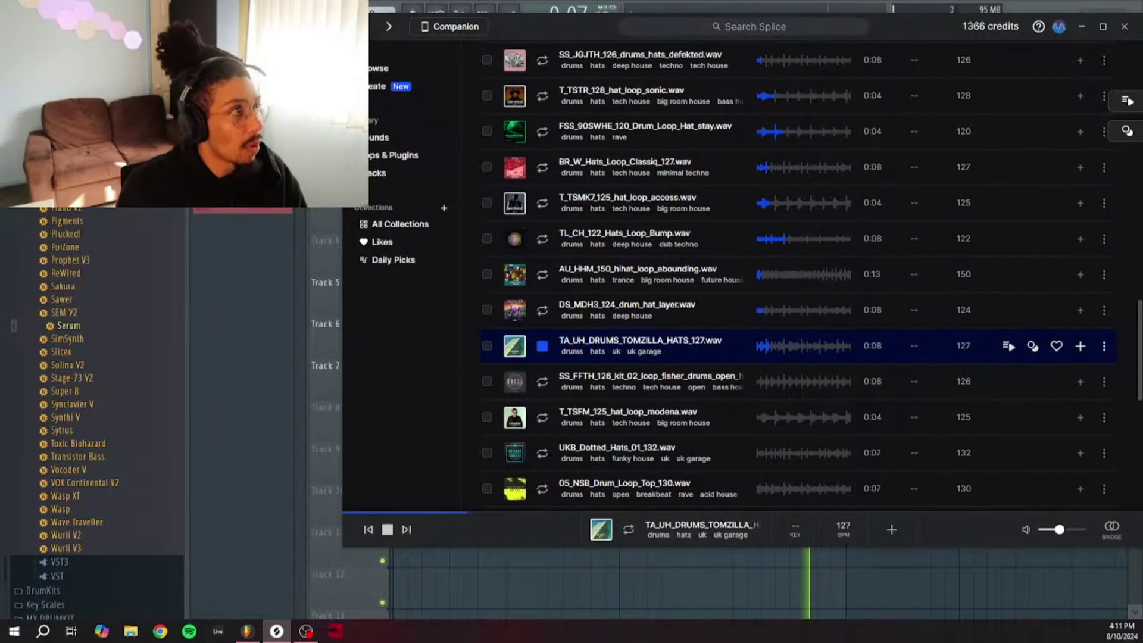
Step: Stop the FL Studio playback and preview the hat loops from SS_FFTH_126_kit_02_loop_fisher_drums_open to de_drm130_machineline_hat on their own
{"action": "key", "text": "alt+Tab"}
{"action": "left_click", "coordinate": [264, 639]}
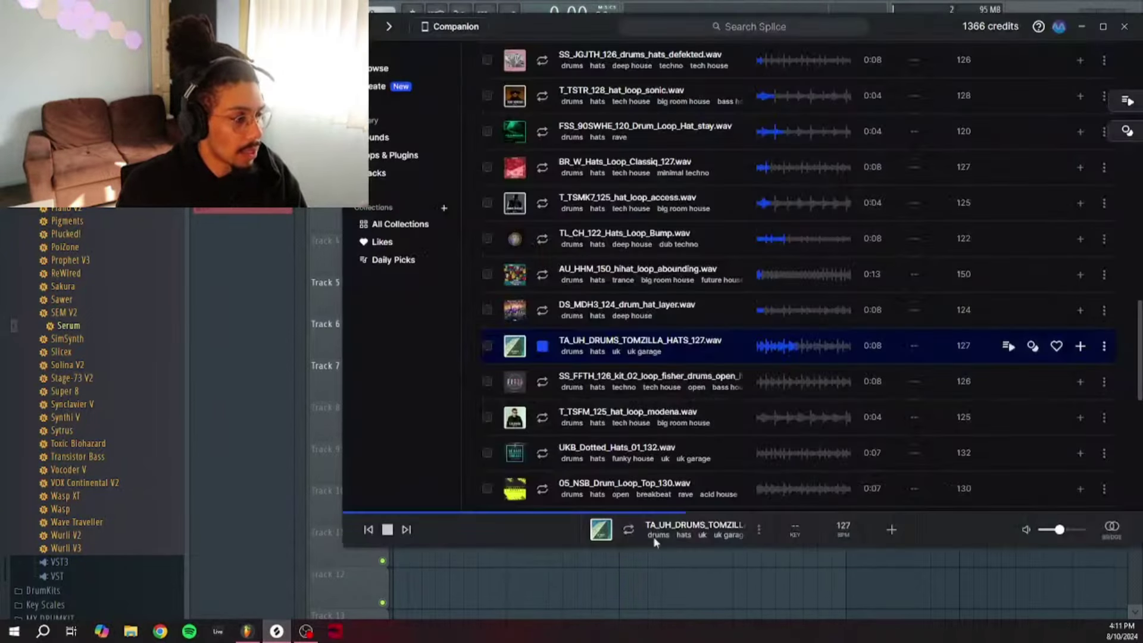
{"action": "left_click", "coordinate": [555, 385]}
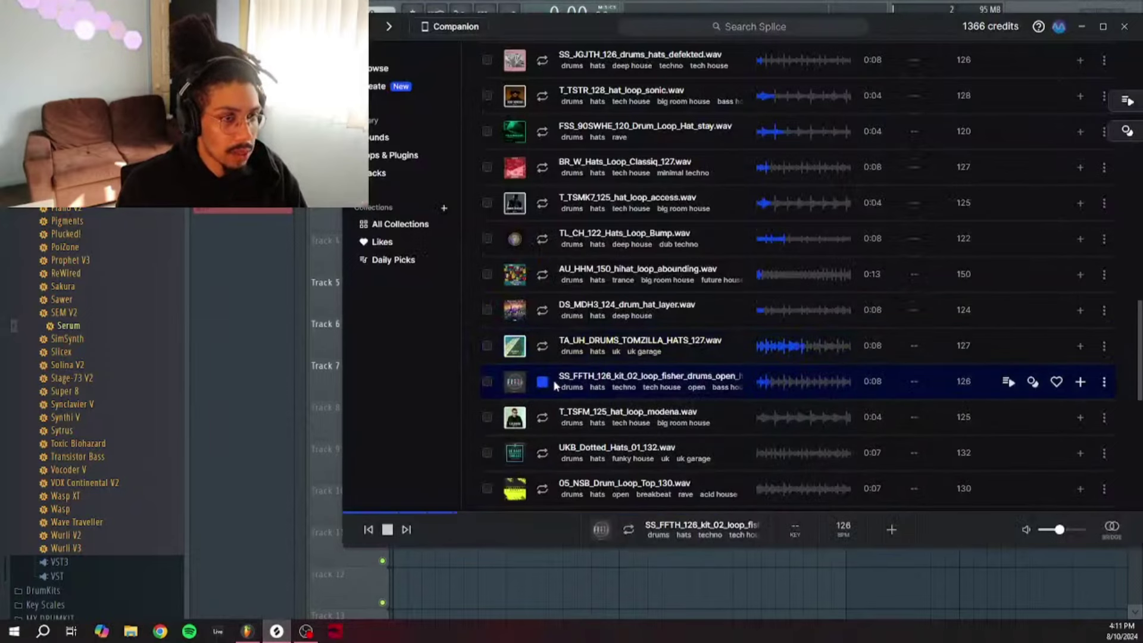
{"action": "key", "text": "Down"}
{"action": "key", "text": "Down"}
{"action": "key", "text": "Down"}
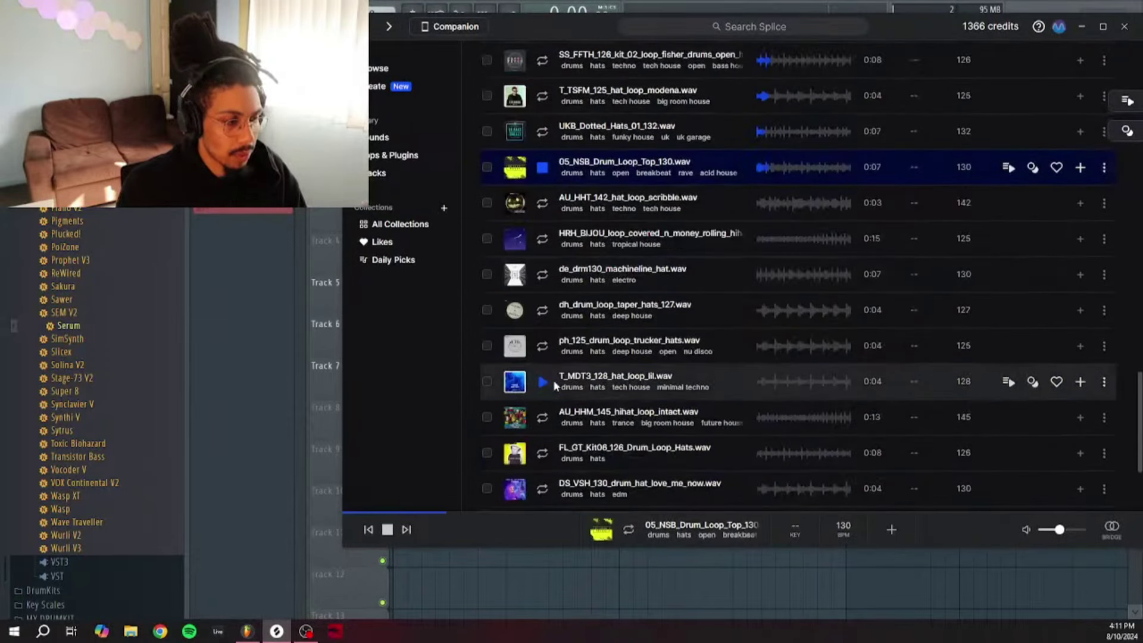
{"action": "key", "text": "Down"}
{"action": "key", "text": "Down"}
{"action": "key", "text": "Down"}
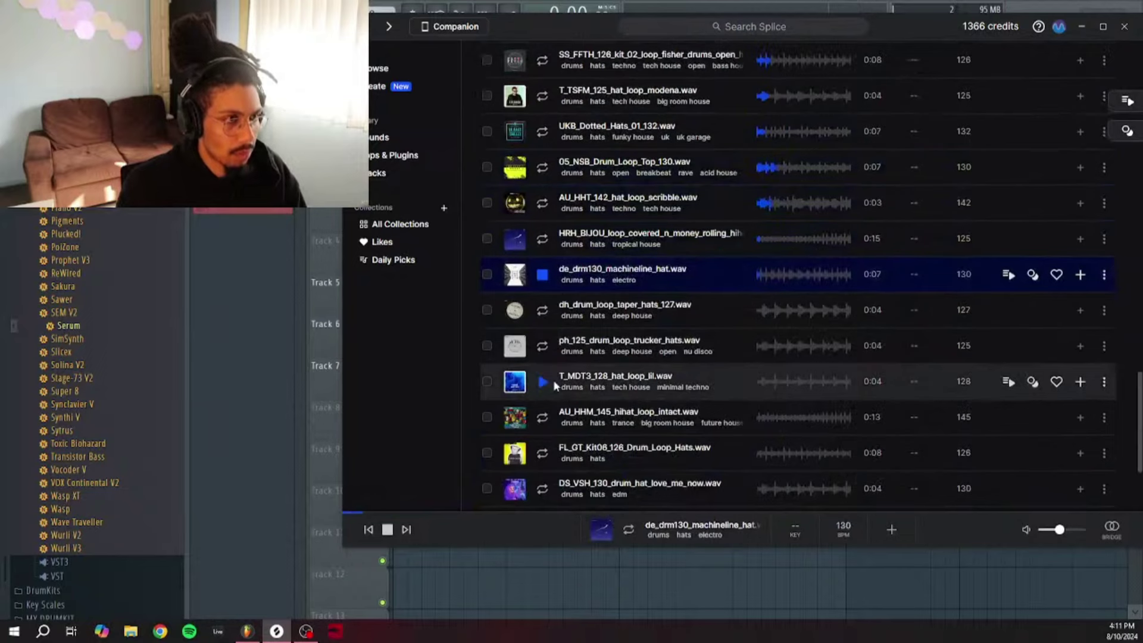
Step: Continue previewing the hat loops past de_drm130_machineline_hat and place the TL_CH_122_Hats_Loop_Snapper loop on Track 8 of the FL Studio playlist
{"action": "key", "text": "Down"}
{"action": "key", "text": "Up"}
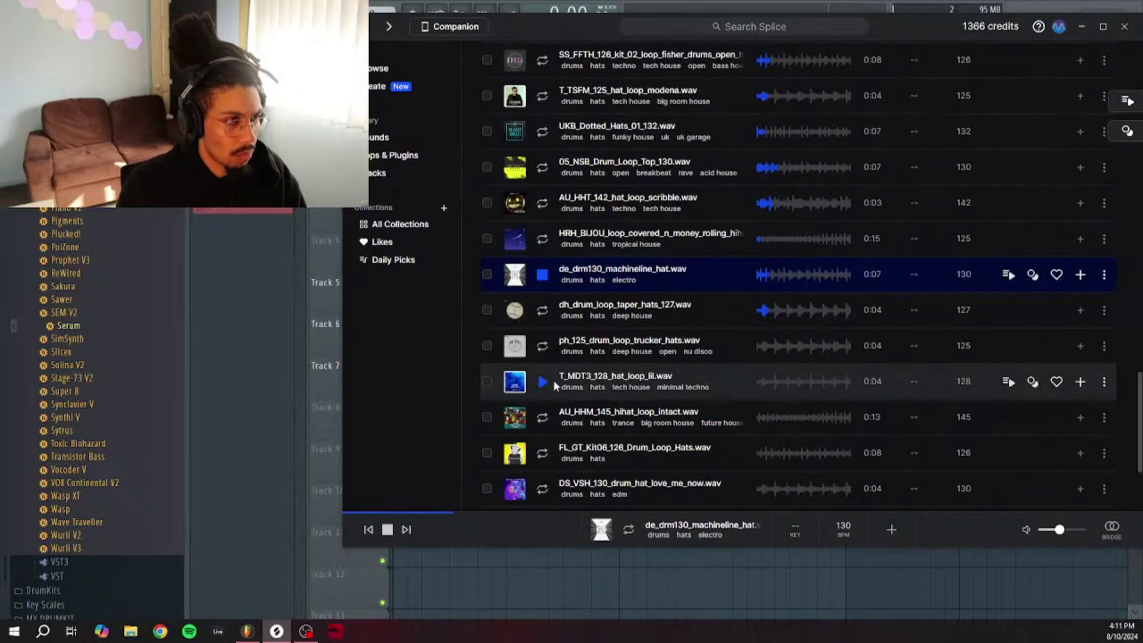
{"action": "key", "text": "Down"}
{"action": "key", "text": "Down"}
{"action": "key", "text": "Down"}
{"action": "key", "text": "Down"}
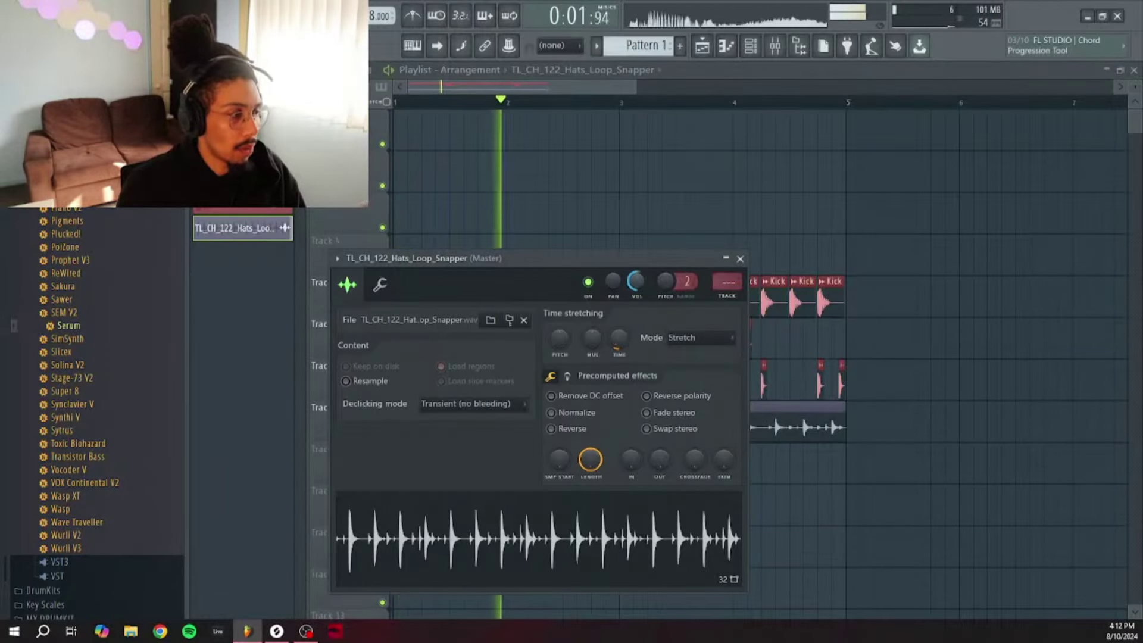
Step: Close the hat loop's sampler settings and rename the Track 8 clip HH with a red colour
{"action": "left_click", "coordinate": [740, 259]}
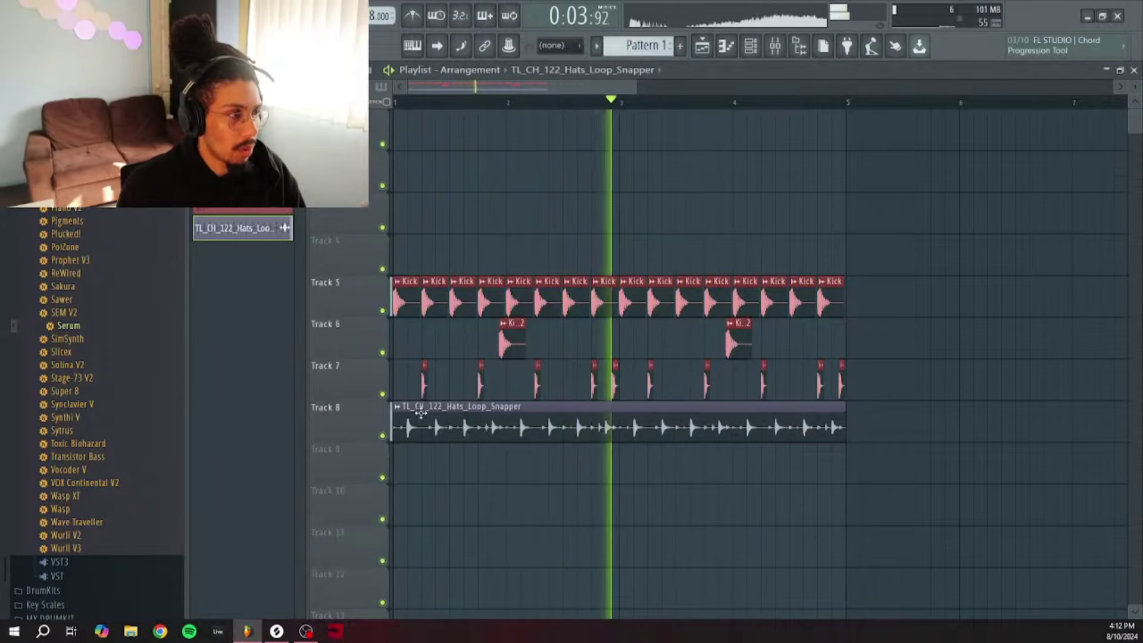
{"action": "right_click", "coordinate": [395, 416]}
{"action": "left_click", "coordinate": [443, 472]}
{"action": "type", "text": "HH"}
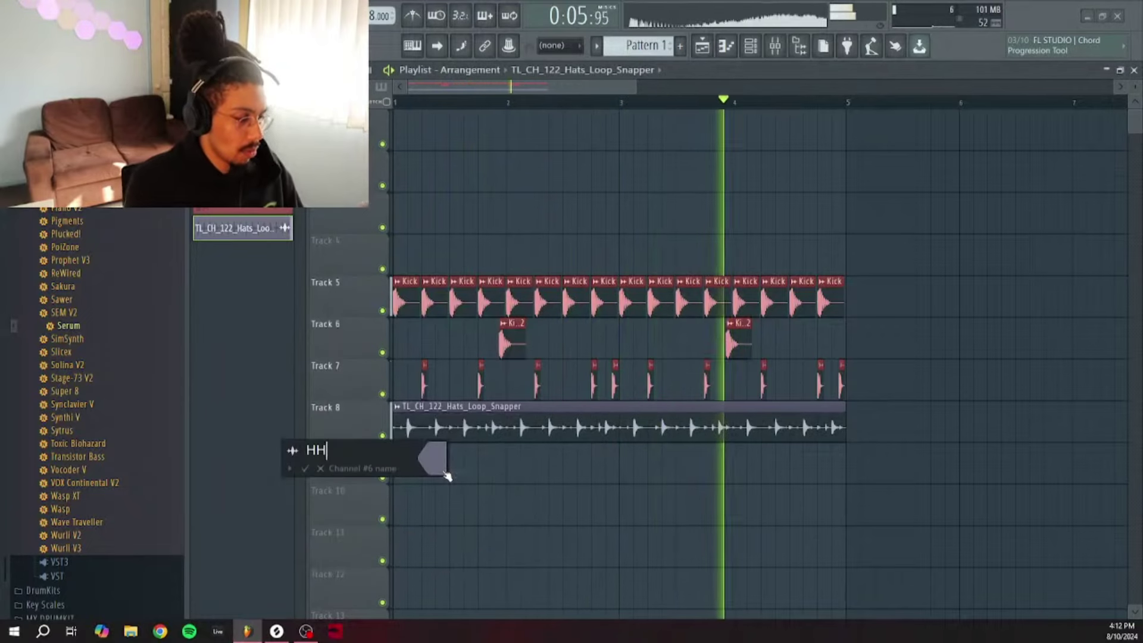
{"action": "mouse_move", "coordinate": [443, 475]}
{"action": "left_click", "coordinate": [453, 423]}
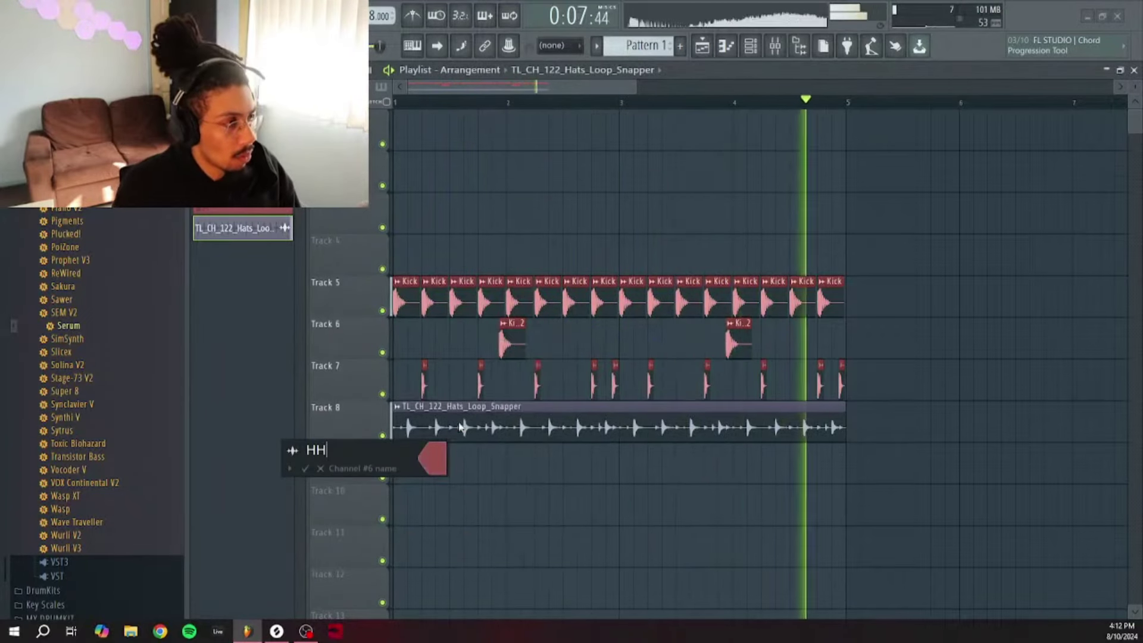
{"action": "left_click", "coordinate": [305, 469]}
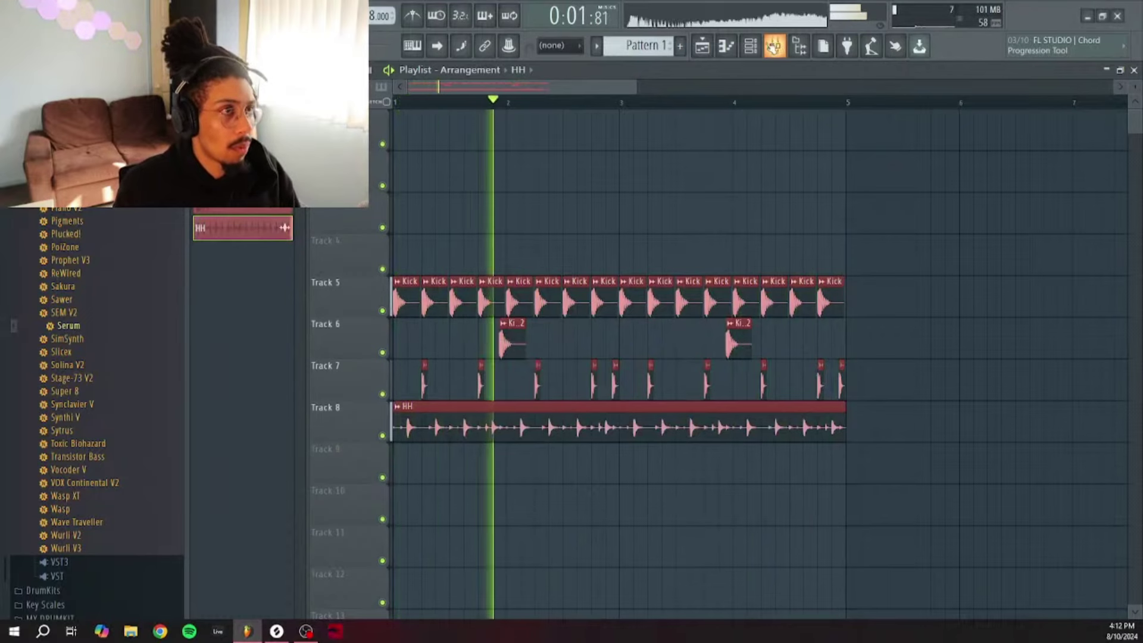
Step: Route the selected kick channels to mixer Insert 6
{"action": "key", "text": "F6"}
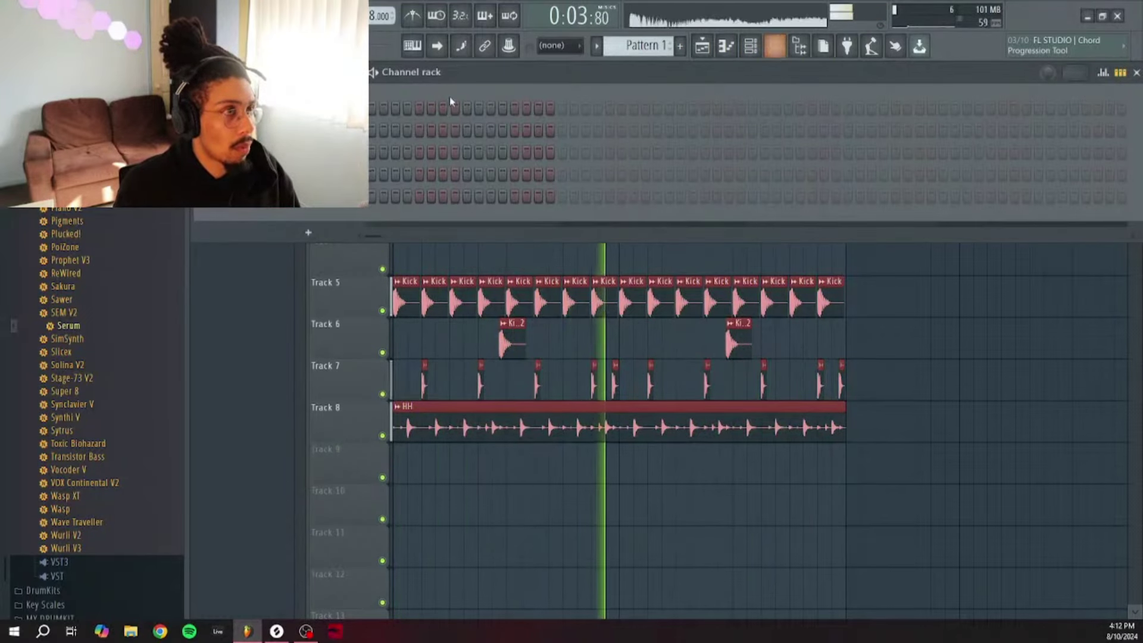
{"action": "key", "text": "F9"}
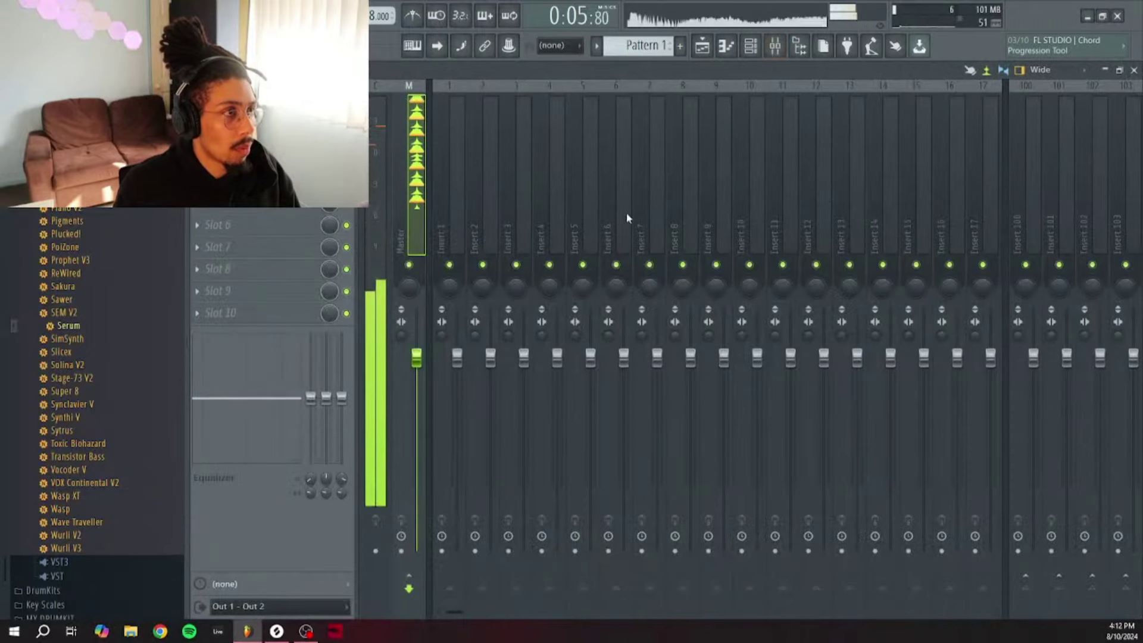
{"action": "right_click", "coordinate": [626, 218]}
{"action": "mouse_move", "coordinate": [709, 225]}
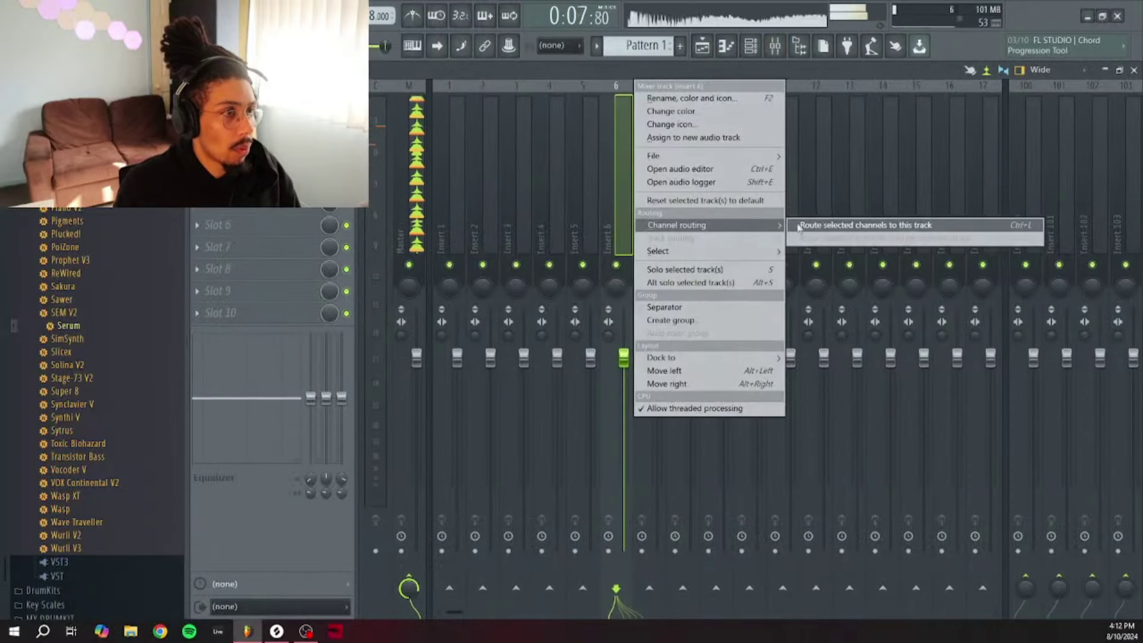
{"action": "left_click", "coordinate": [799, 226]}
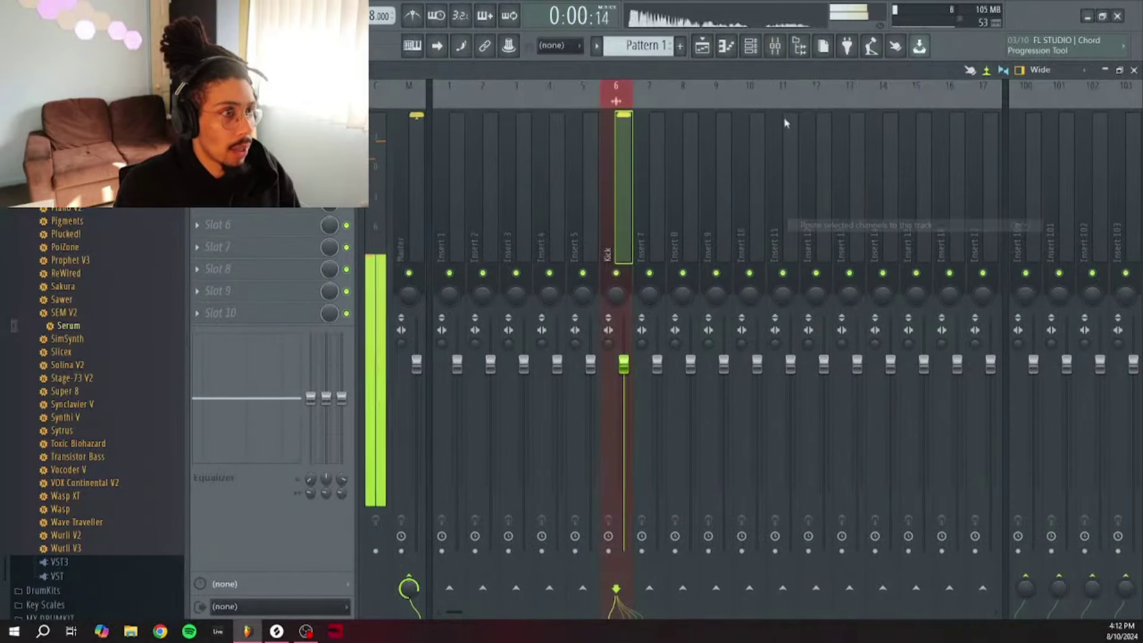
Step: Select the snare channels in the channel rack, route them to mixer Insert 7 and bring the channel rack back up
{"action": "left_click", "coordinate": [750, 47]}
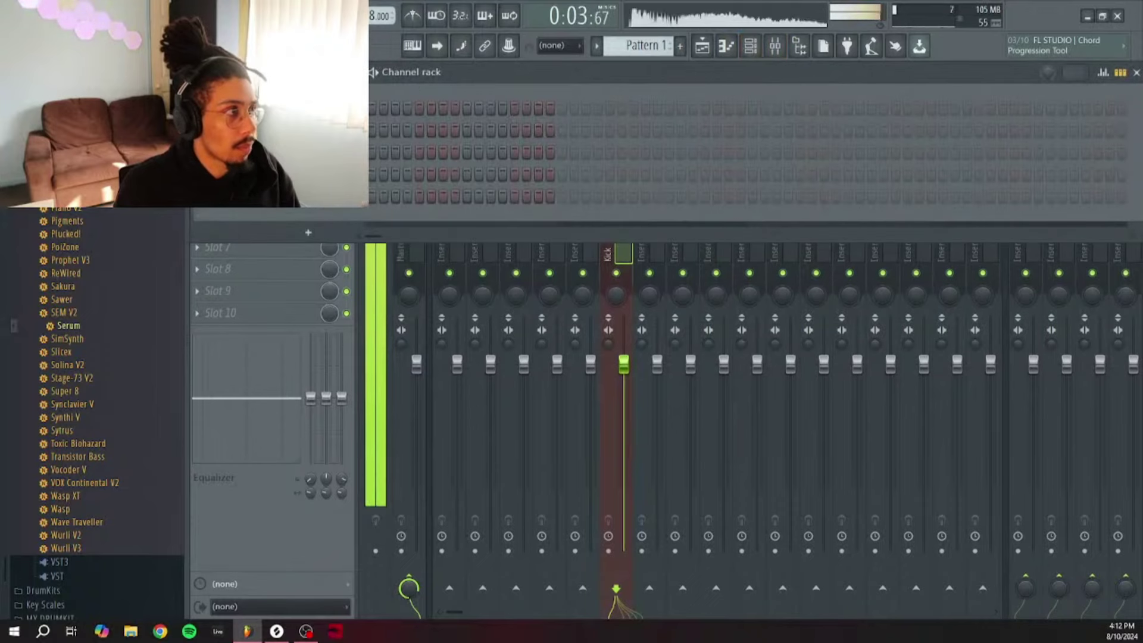
{"action": "left_click", "coordinate": [296, 485]}
{"action": "left_click", "coordinate": [425, 97]}
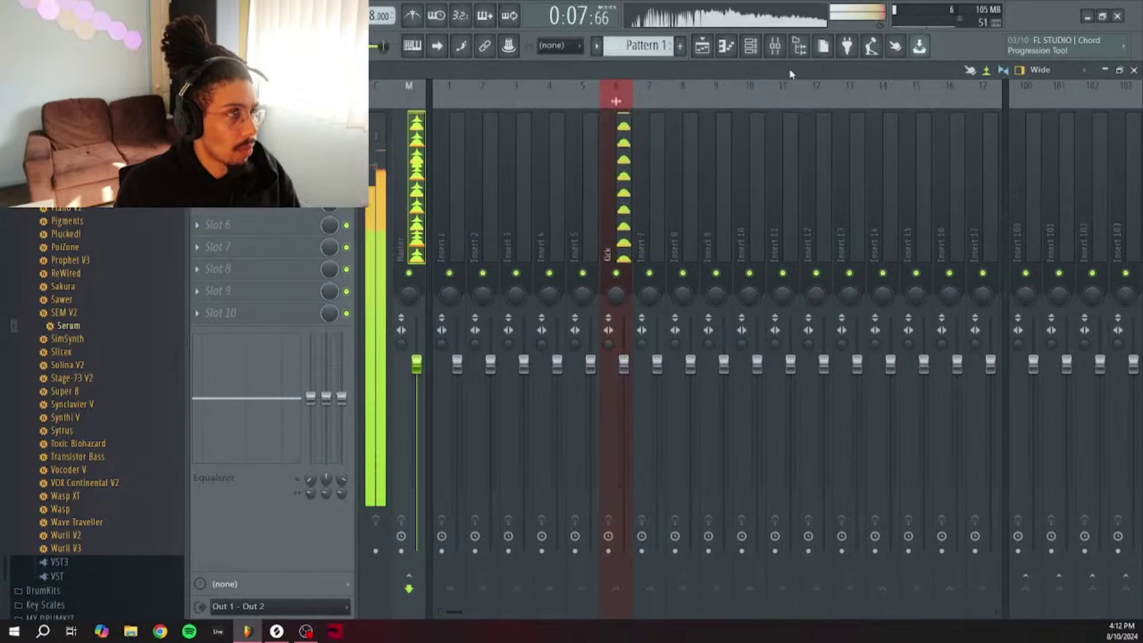
{"action": "left_click", "coordinate": [750, 47]}
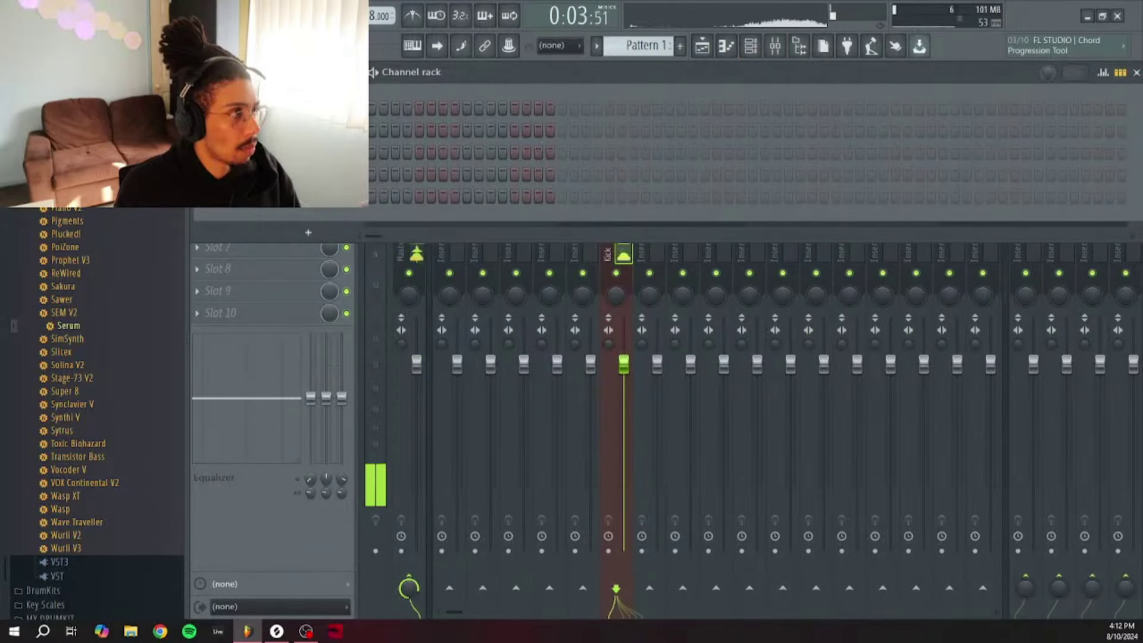
{"action": "right_click", "coordinate": [666, 254]}
{"action": "mouse_move", "coordinate": [721, 227]}
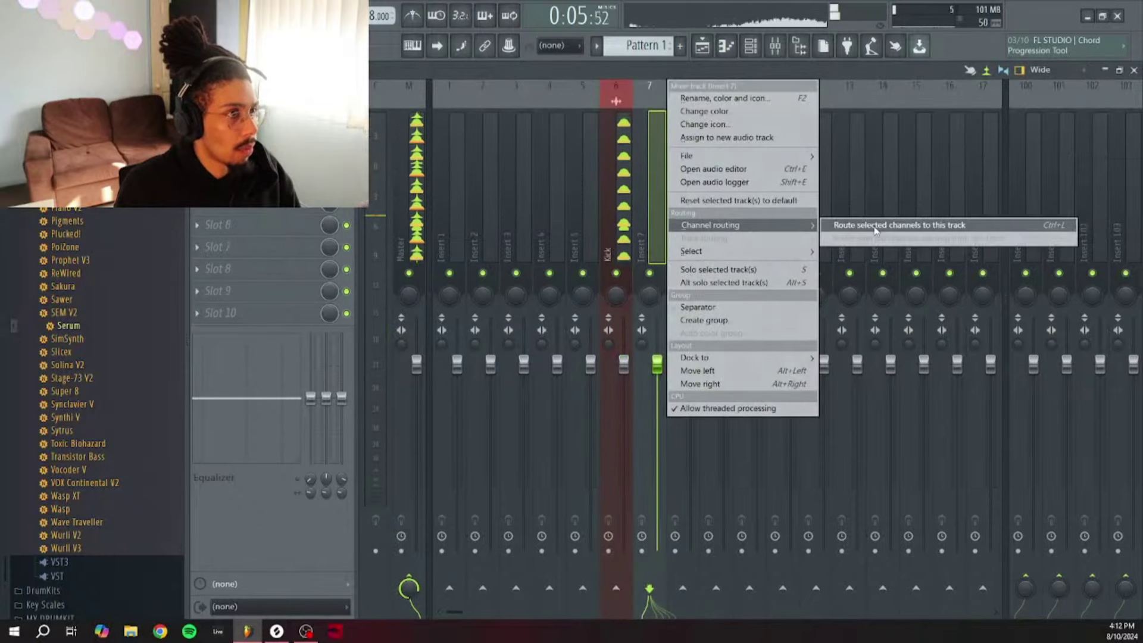
{"action": "left_click", "coordinate": [863, 227]}
{"action": "left_click", "coordinate": [750, 47]}
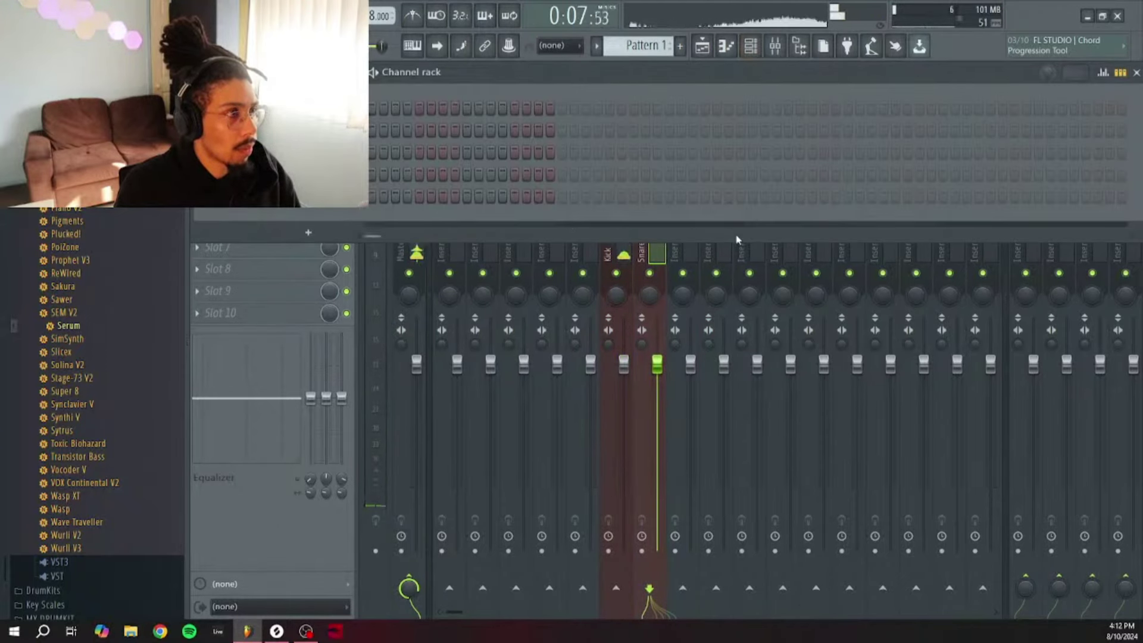
Step: Route the HH loop channel to mixer Insert 8
{"action": "right_click", "coordinate": [678, 253]}
{"action": "mouse_move", "coordinate": [754, 232]}
{"action": "left_click", "coordinate": [877, 229]}
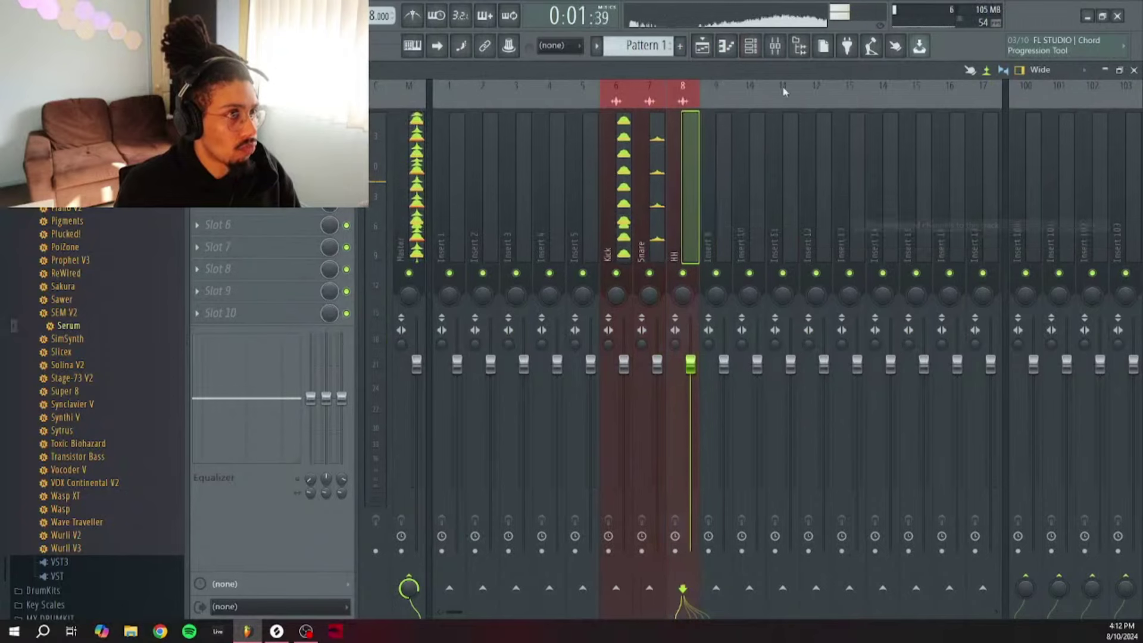
{"action": "left_click", "coordinate": [751, 48]}
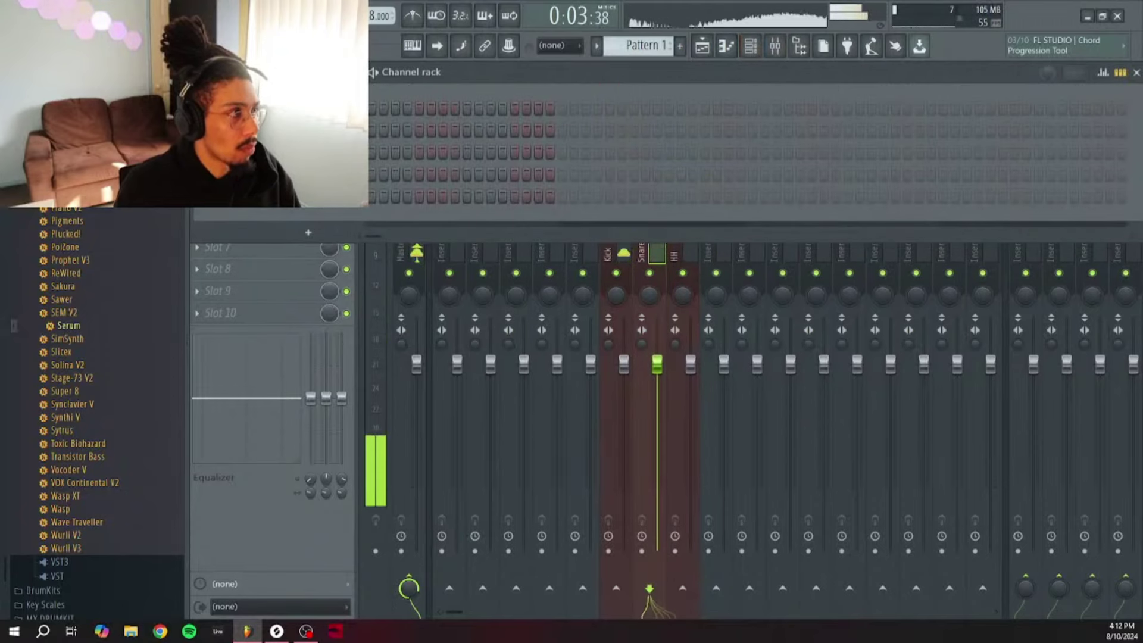
{"action": "left_click", "coordinate": [283, 536]}
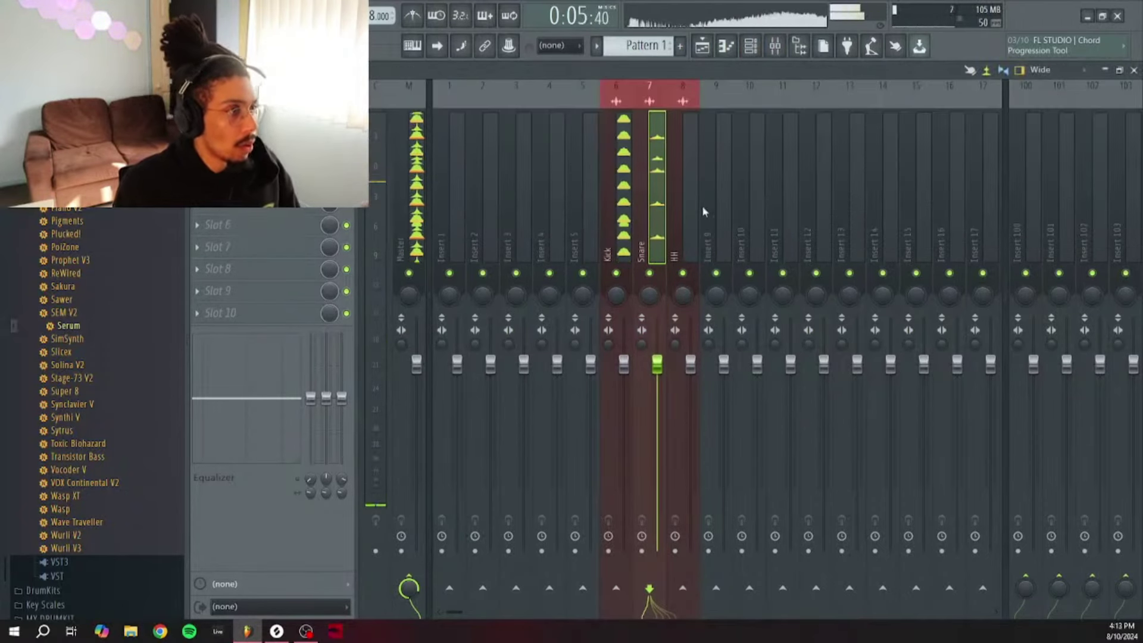
Step: Load Kickstart 2 on the HH mixer track, choose its second curve shape and set the mix to 84%
{"action": "left_click", "coordinate": [687, 205]}
{"action": "scroll", "coordinate": [83, 339], "scroll_direction": "up", "scroll_amount": 15}
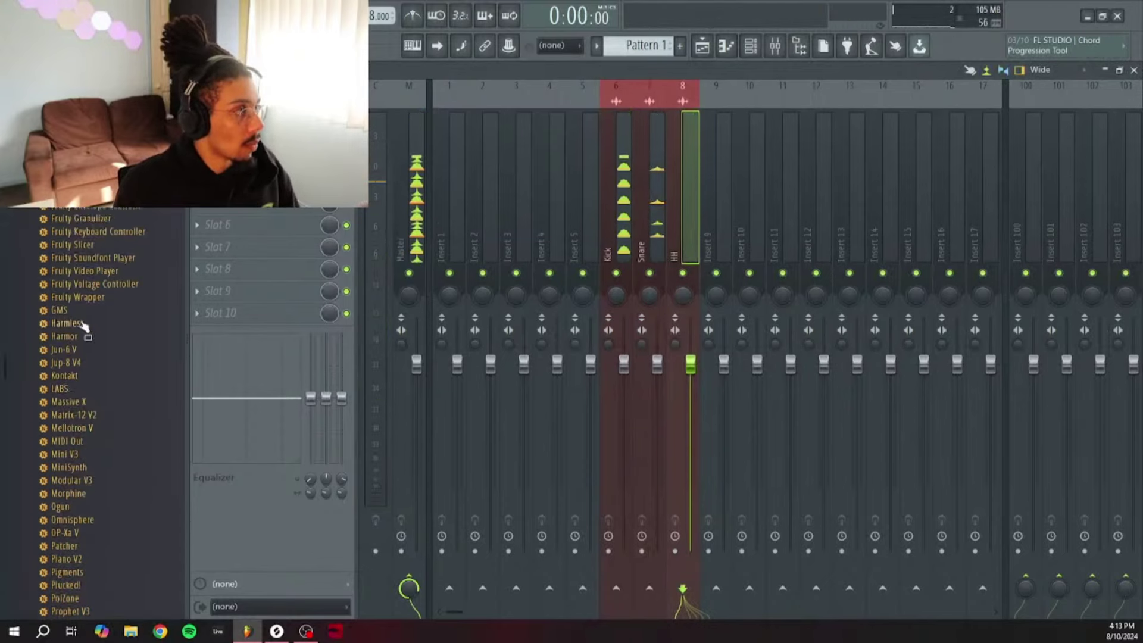
{"action": "scroll", "coordinate": [84, 417], "scroll_direction": "down", "scroll_amount": 15}
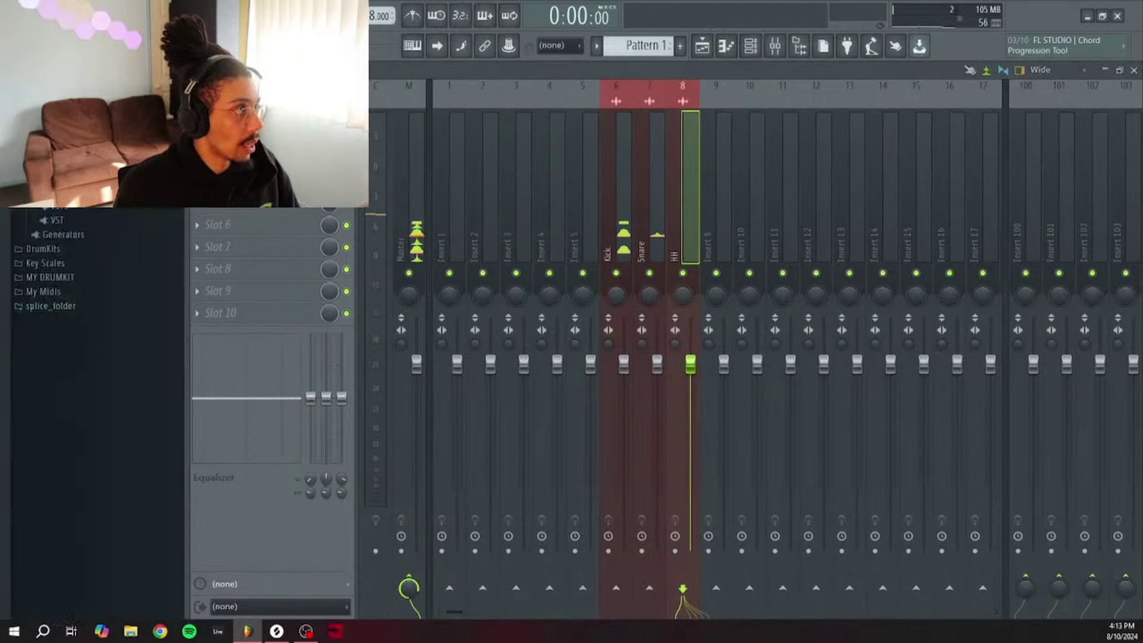
{"action": "key", "text": "space"}
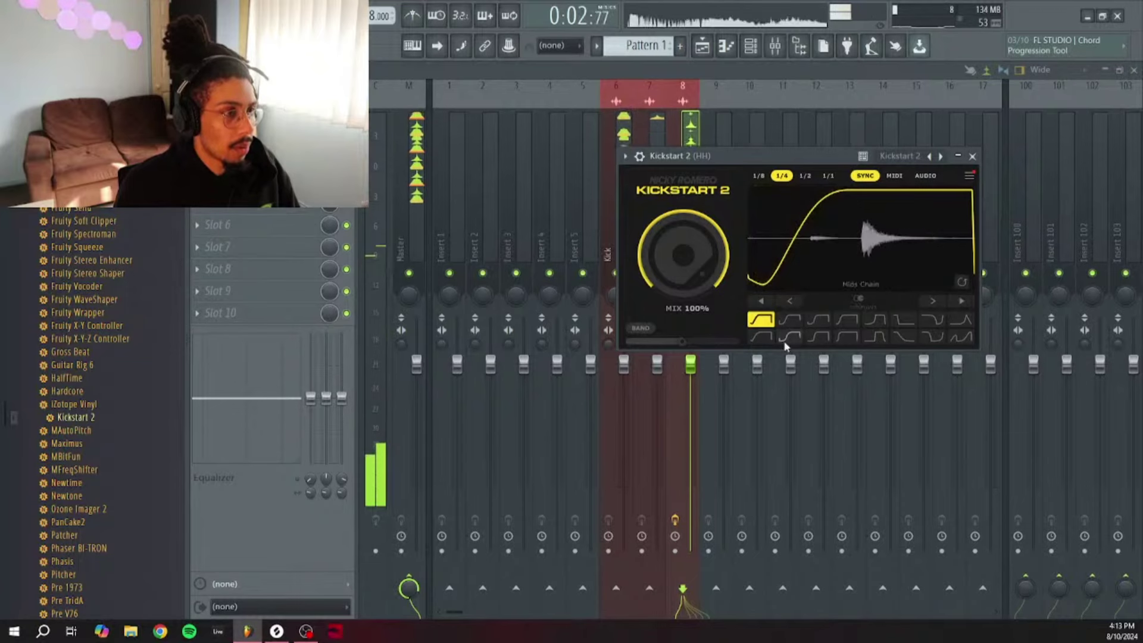
{"action": "left_click", "coordinate": [790, 319]}
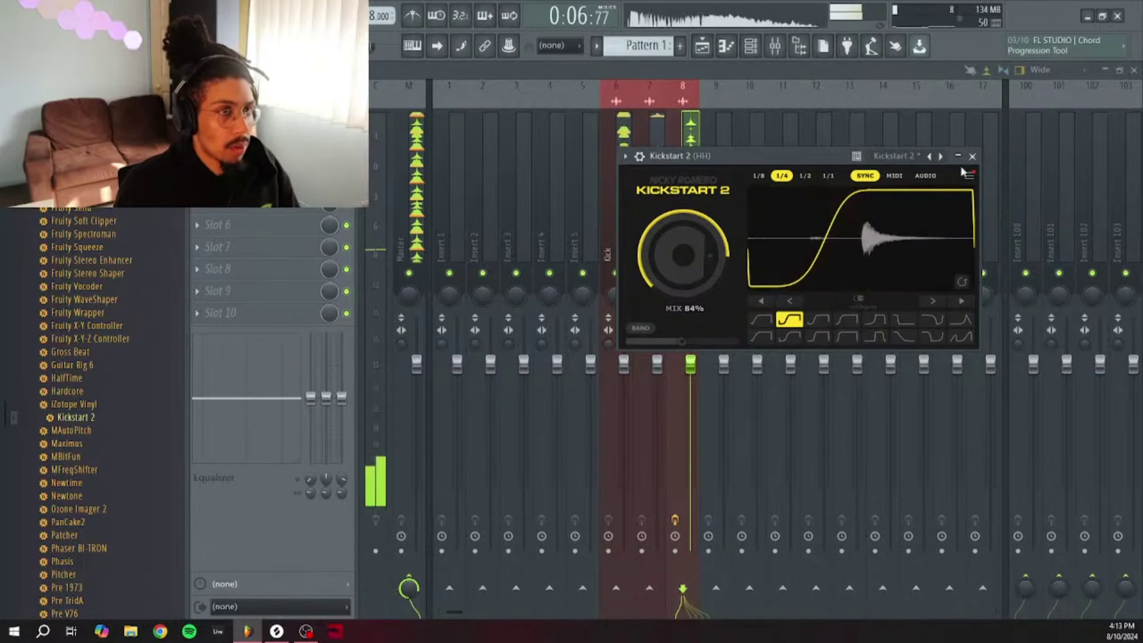
{"action": "left_click", "coordinate": [798, 115]}
Step: Duplicate the first four bars of drum clips in the playlist into bars 5 to 8 and clear the selection
{"action": "left_click", "coordinate": [704, 48]}
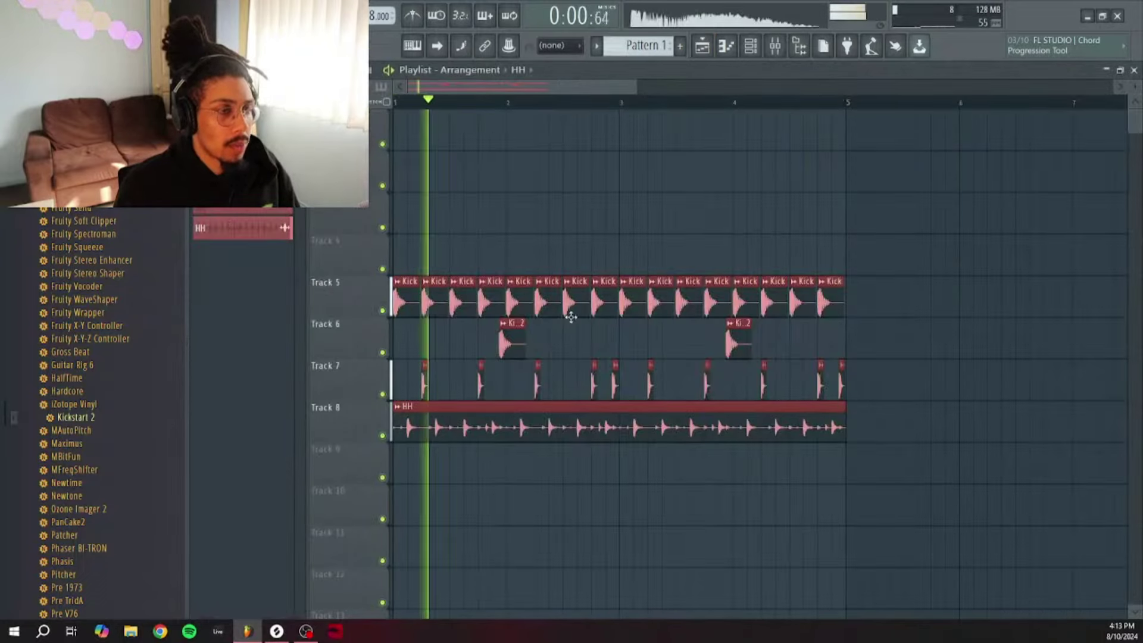
{"action": "scroll", "coordinate": [723, 102], "scroll_direction": "down", "scroll_amount": 4}
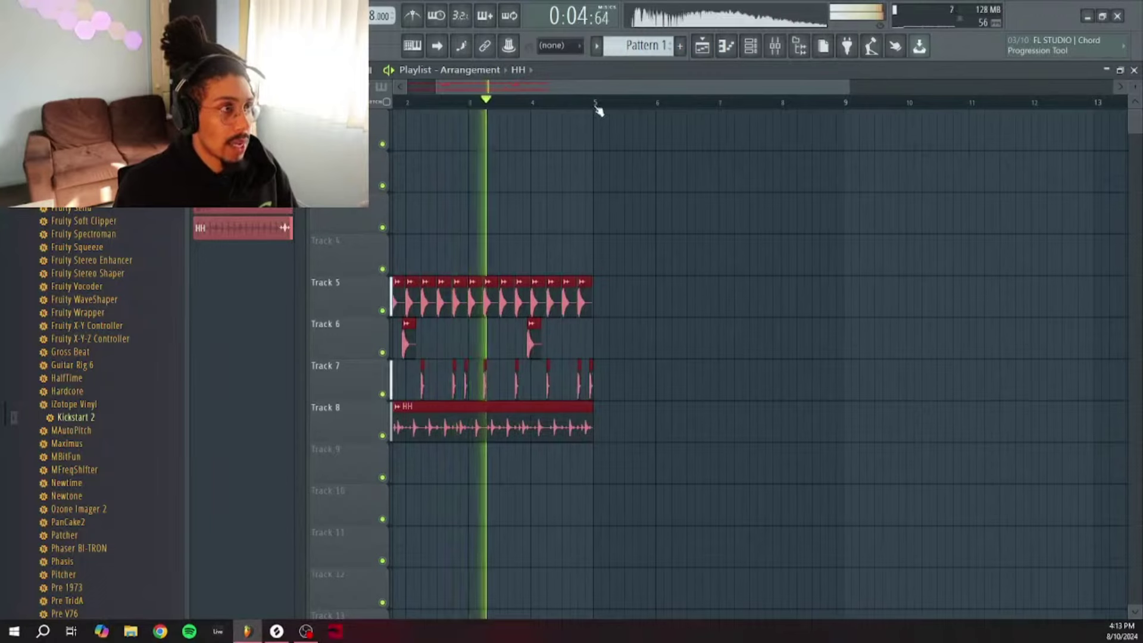
{"action": "left_click_drag", "start_coordinate": [596, 102], "coordinate": [393, 102]}
{"action": "key", "text": "ctrl+b"}
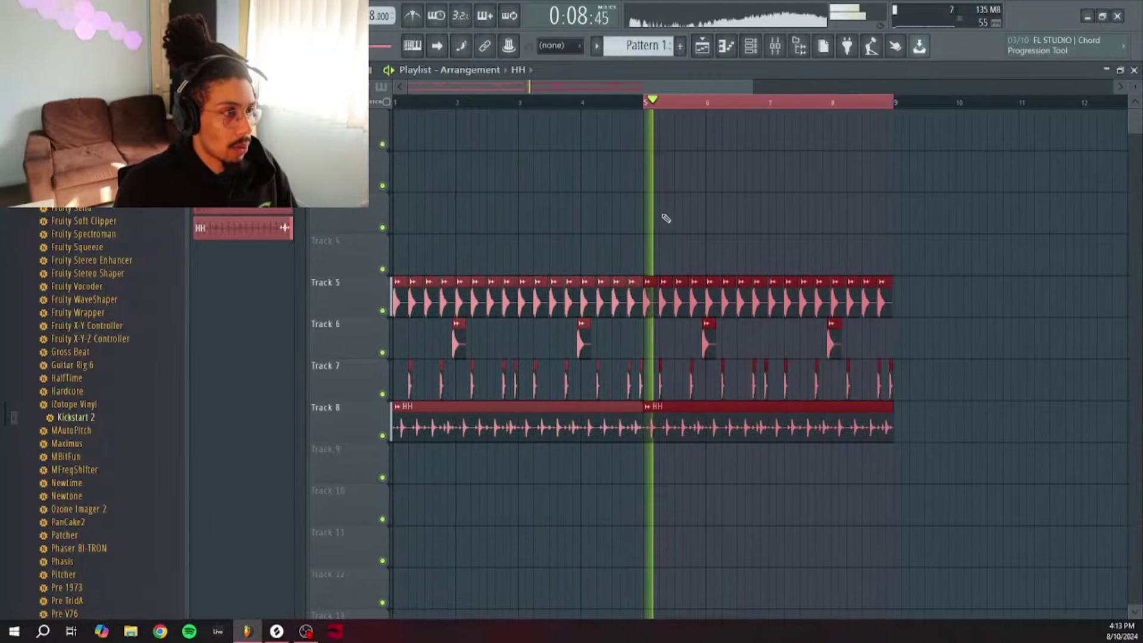
{"action": "key", "text": "ctrl+d"}
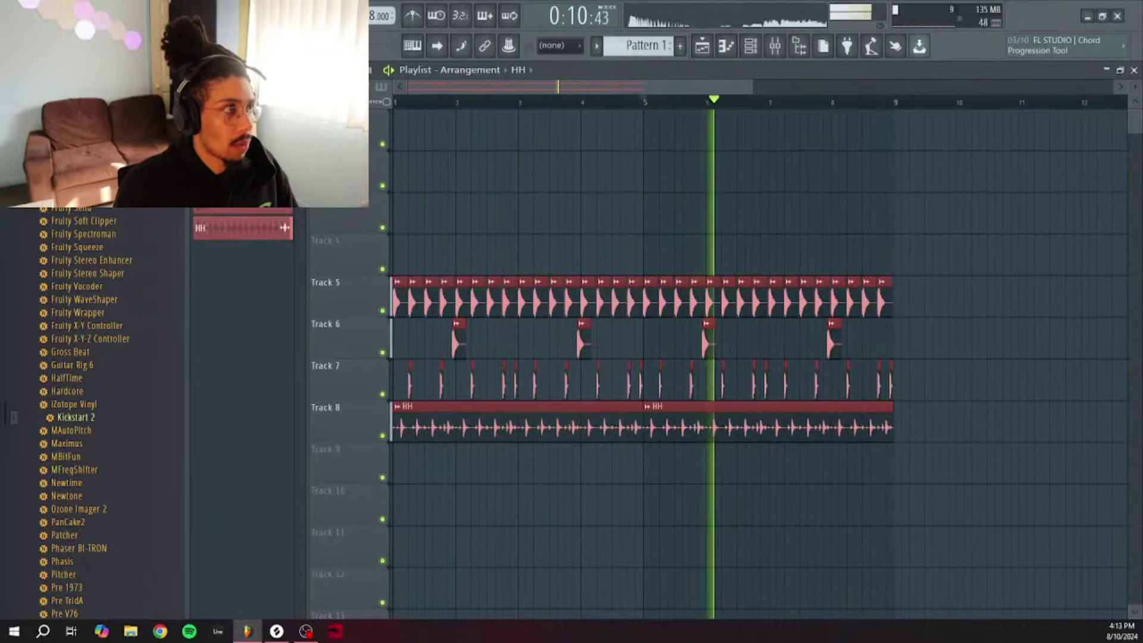
Step: Delete the snare clips on Track 7 in bars 1 to 4 and open the channel rack
{"action": "left_click_drag", "start_coordinate": [405, 366], "coordinate": [646, 393]}
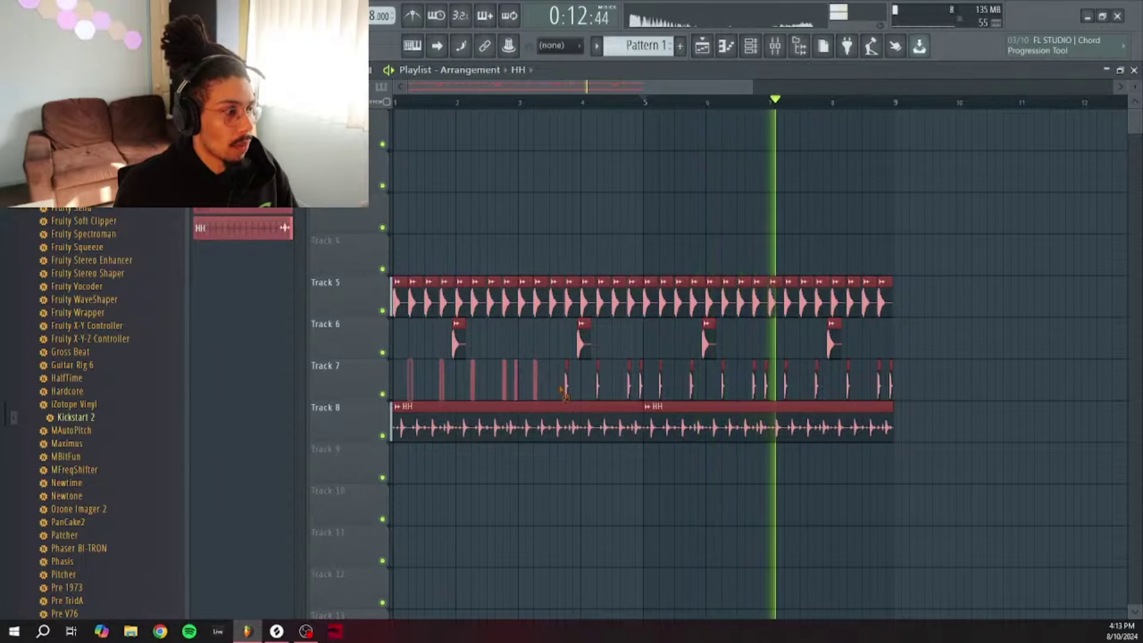
{"action": "key", "text": "Delete"}
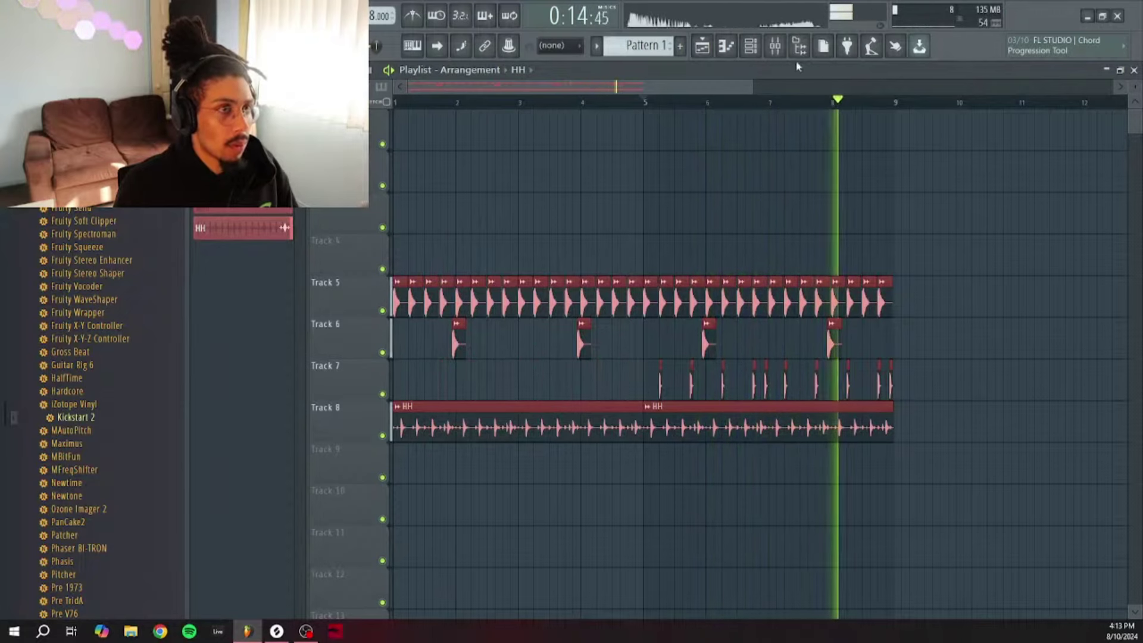
{"action": "left_click", "coordinate": [750, 47]}
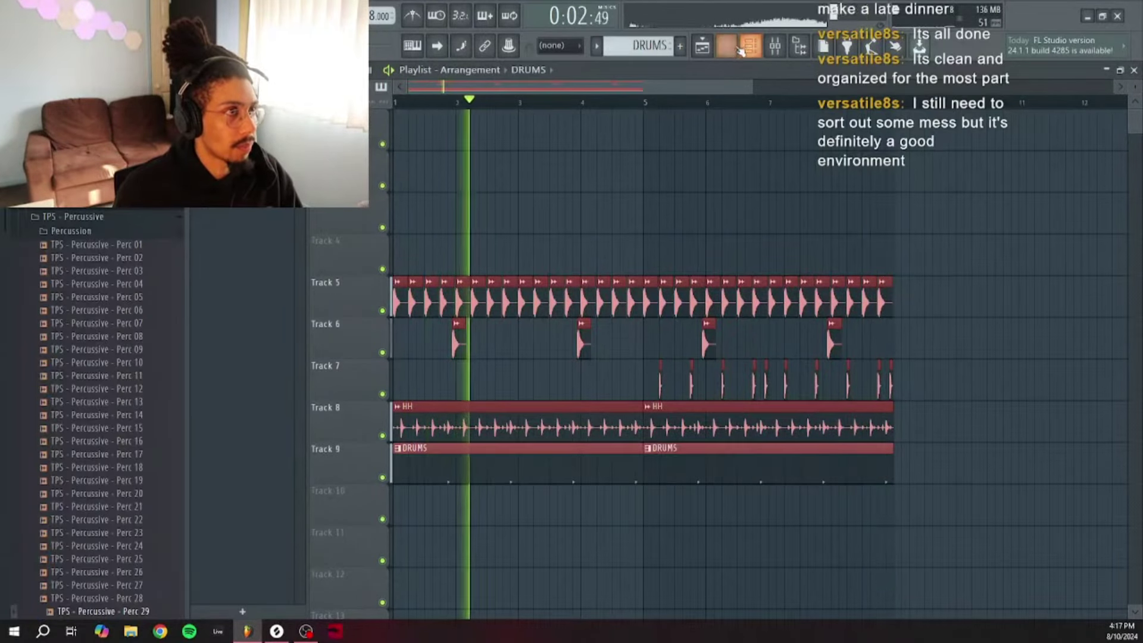
Step: Add TPS - Drum Toolkit - Hi-Hat 04 from the Techno Kits cymbal samples as a new channel above OH
{"action": "left_click", "coordinate": [736, 49]}
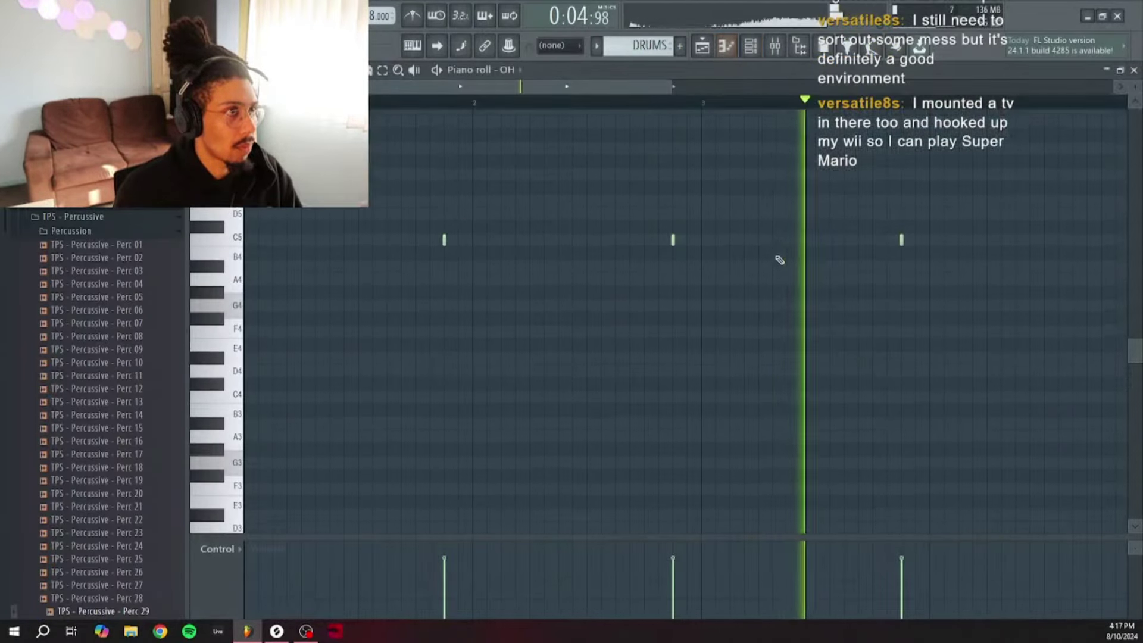
{"action": "left_click", "coordinate": [751, 48]}
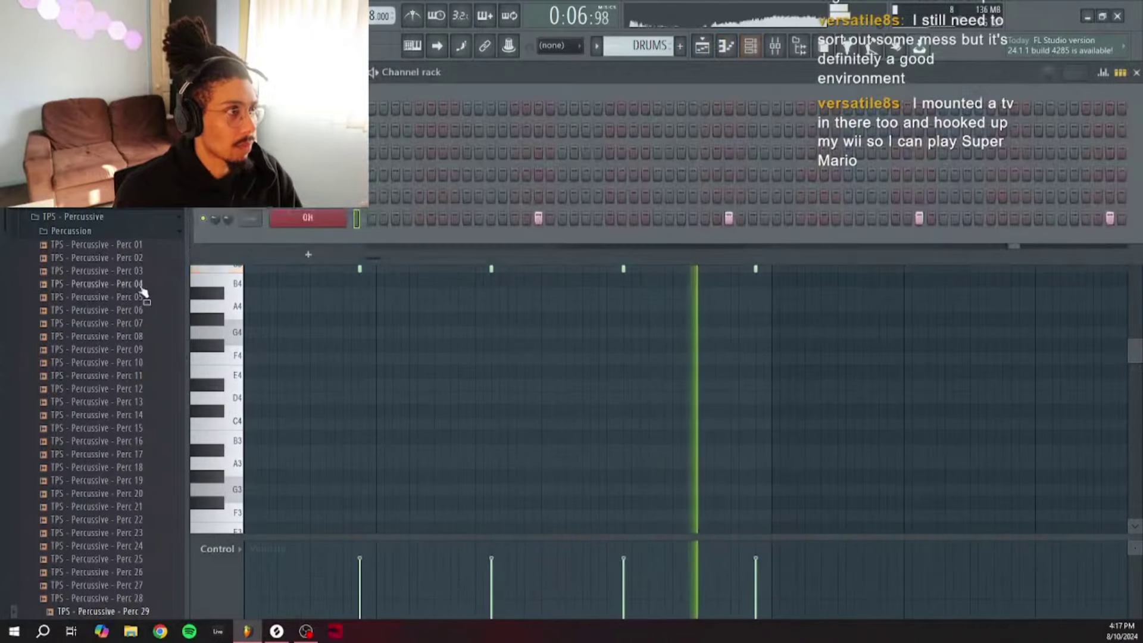
{"action": "left_click", "coordinate": [95, 218]}
{"action": "left_click", "coordinate": [99, 250]}
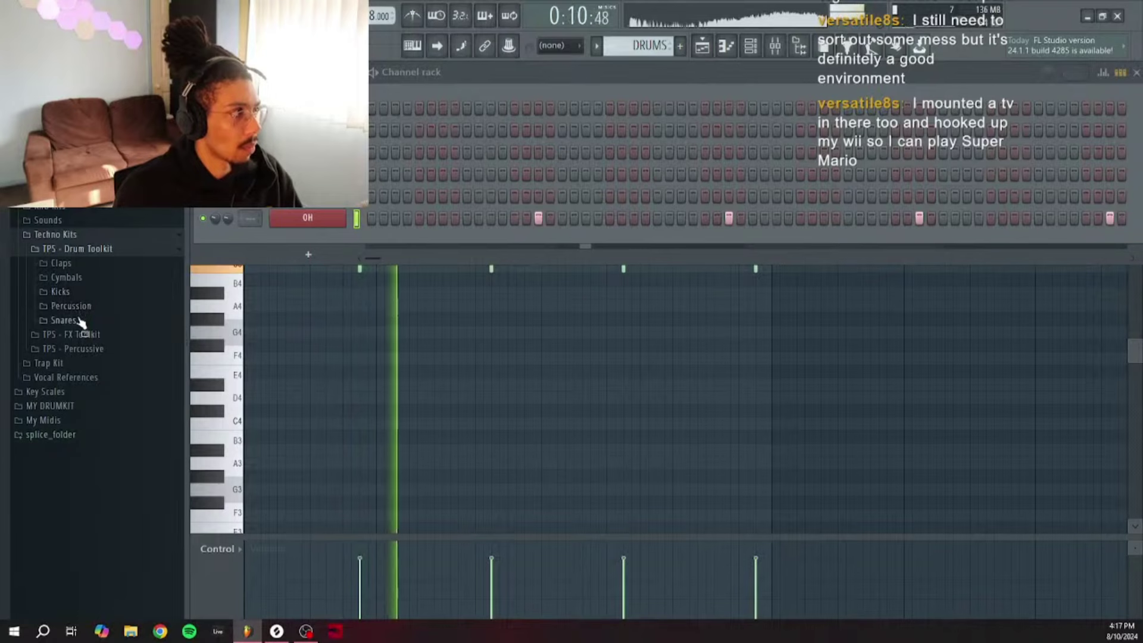
{"action": "left_click", "coordinate": [88, 278]}
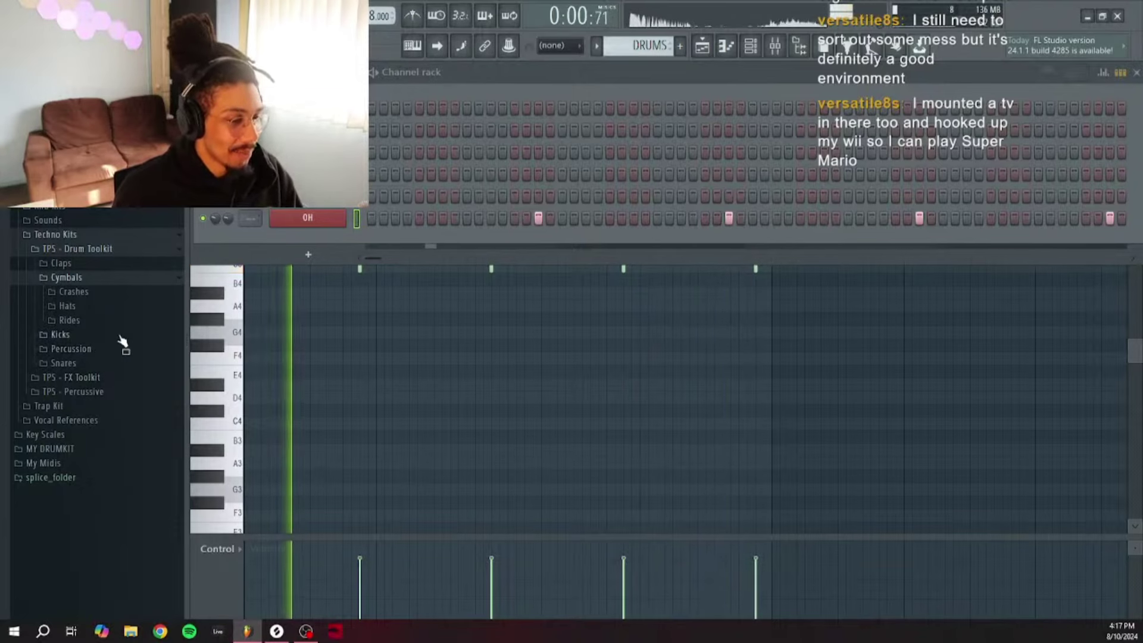
{"action": "left_click", "coordinate": [109, 305]}
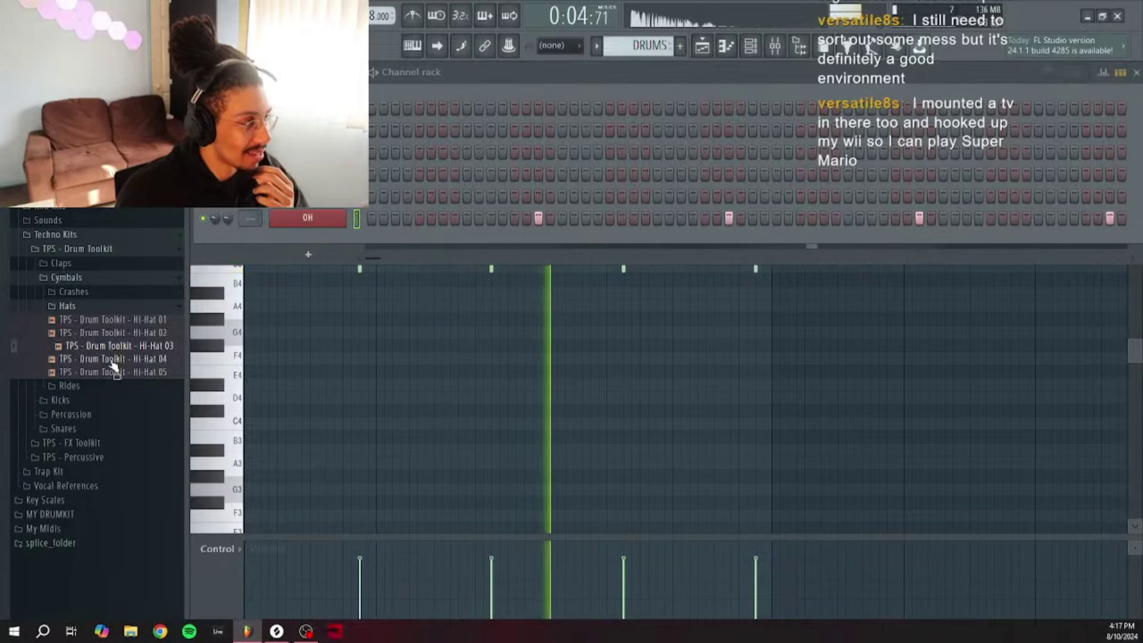
{"action": "left_click_drag", "start_coordinate": [114, 359], "coordinate": [322, 214]}
Step: Rename the new hi-hat channel HH 2 and give it a red colour
{"action": "right_click", "coordinate": [346, 216]}
{"action": "left_click", "coordinate": [415, 248]}
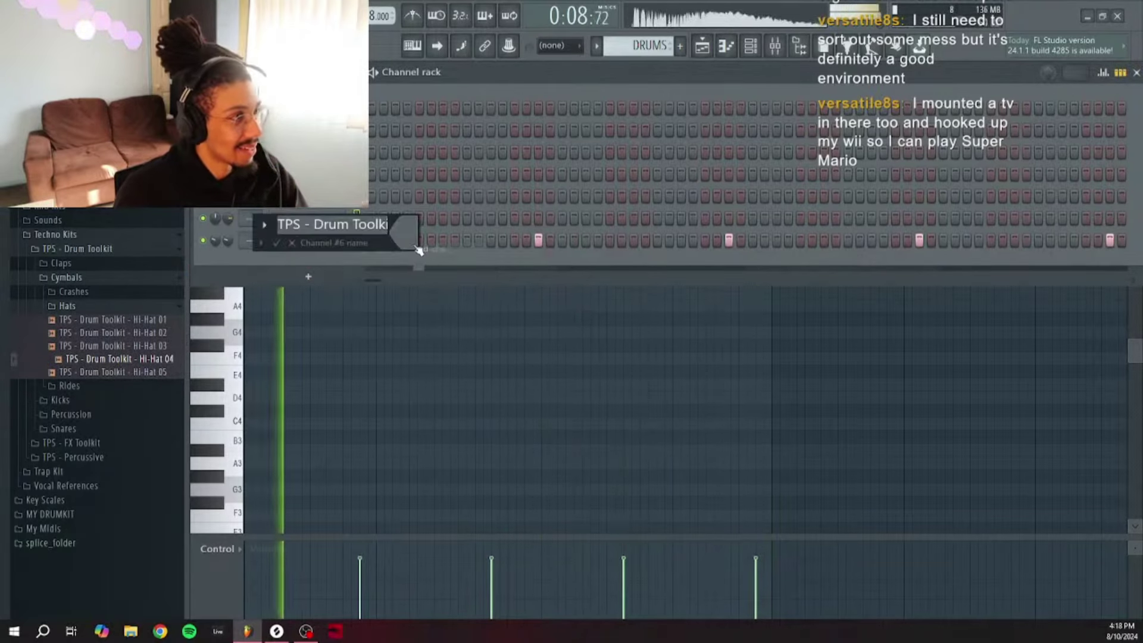
{"action": "type", "text": "HH"}
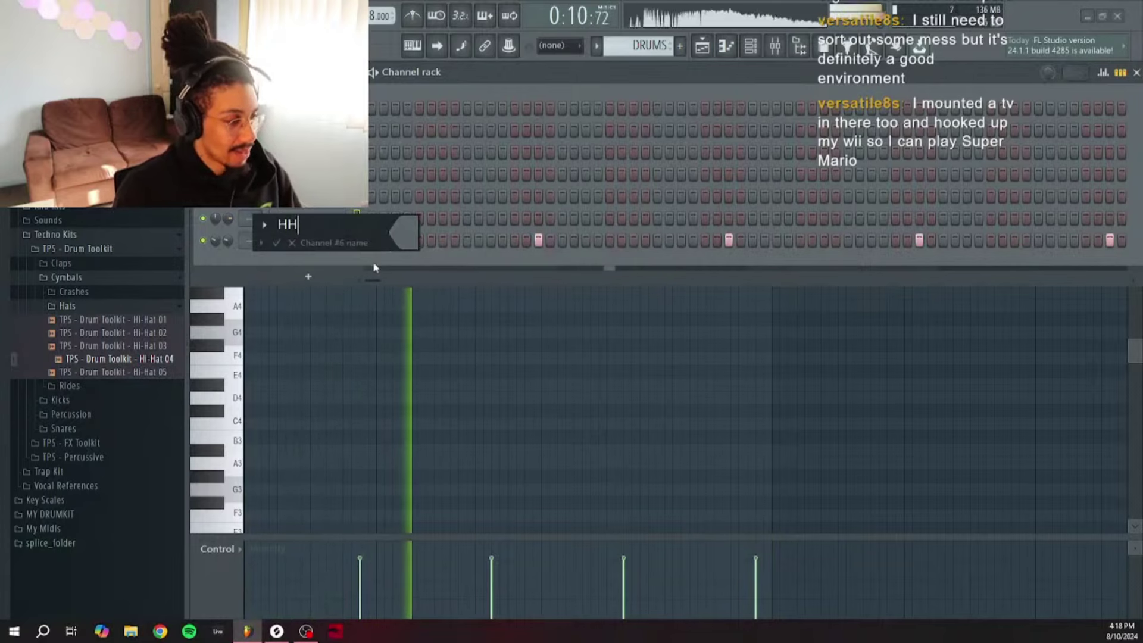
{"action": "left_click", "coordinate": [405, 233]}
{"action": "left_click", "coordinate": [355, 230]}
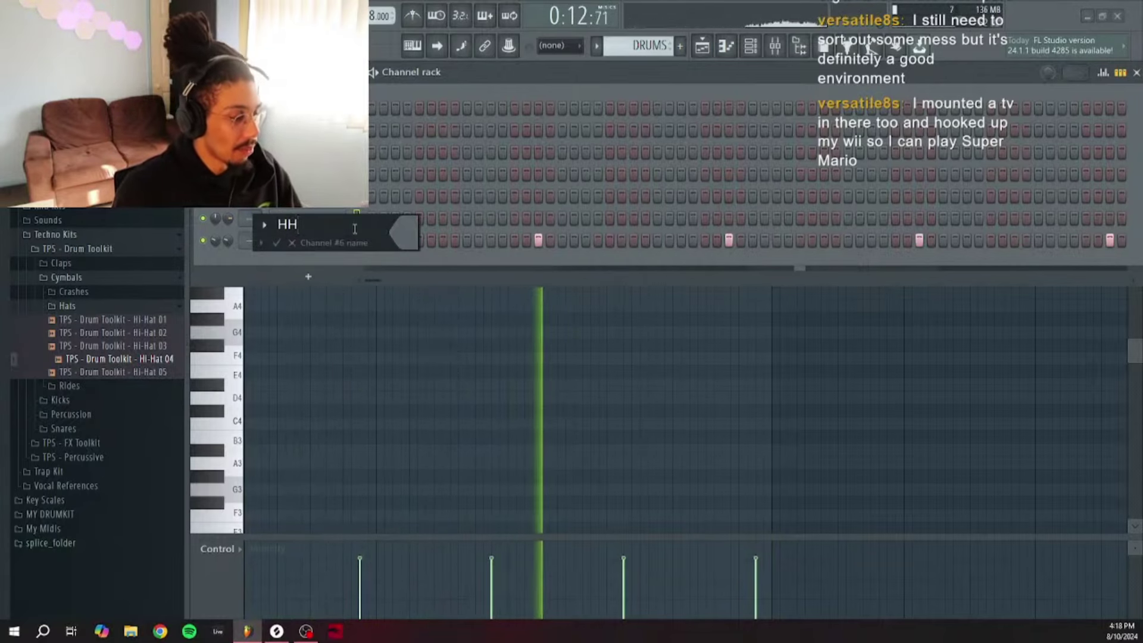
{"action": "type", "text": "2"}
{"action": "left_click", "coordinate": [405, 233]}
{"action": "left_click", "coordinate": [422, 296]}
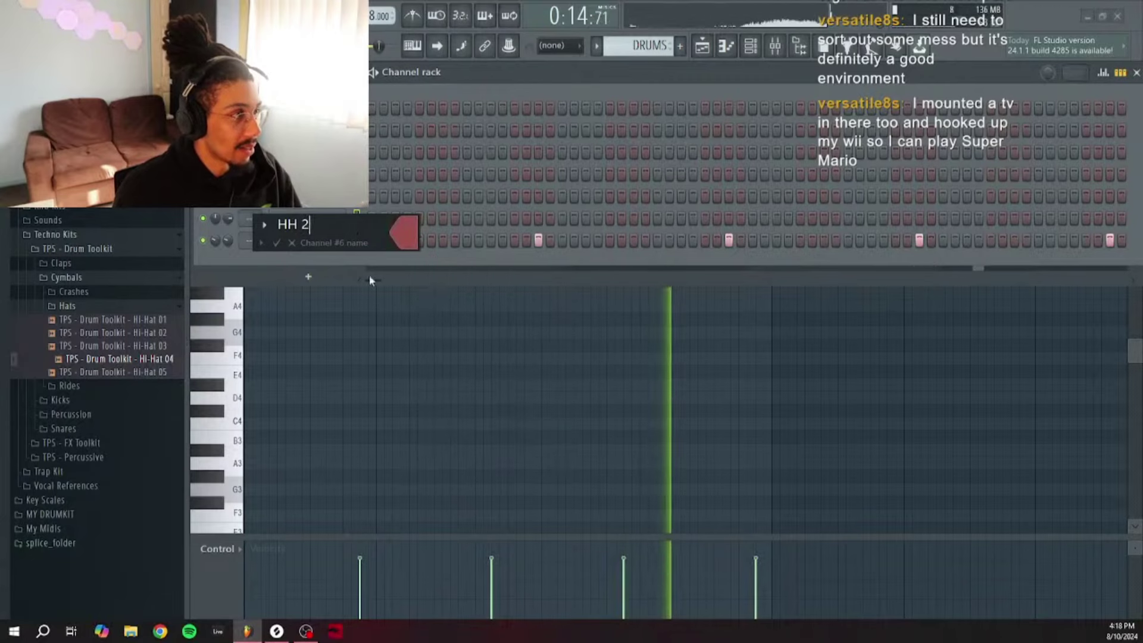
{"action": "left_click", "coordinate": [277, 242]}
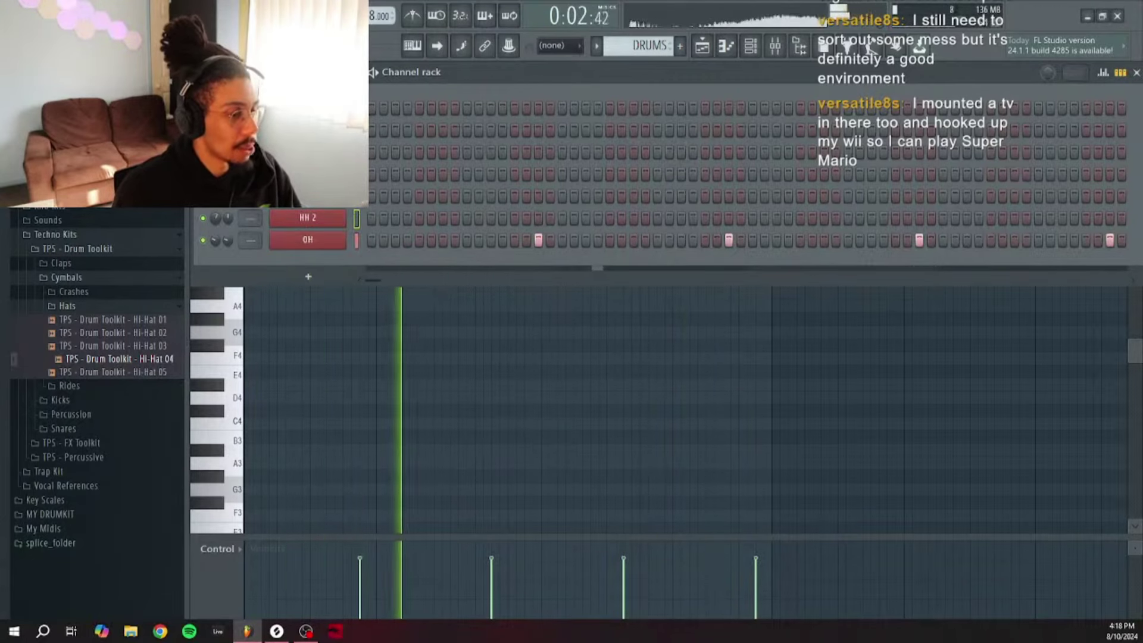
Step: Fill the HH 2 channel with a hit every 4 steps
{"action": "right_click", "coordinate": [355, 232]}
{"action": "left_click", "coordinate": [535, 273]}
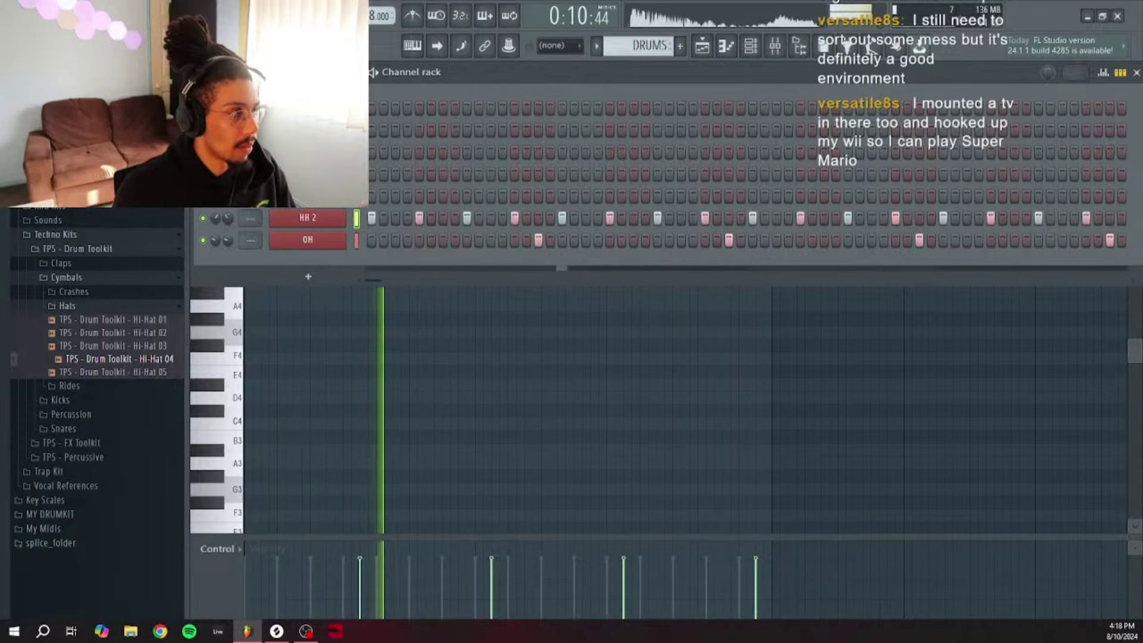
{"action": "right_click", "coordinate": [335, 221]}
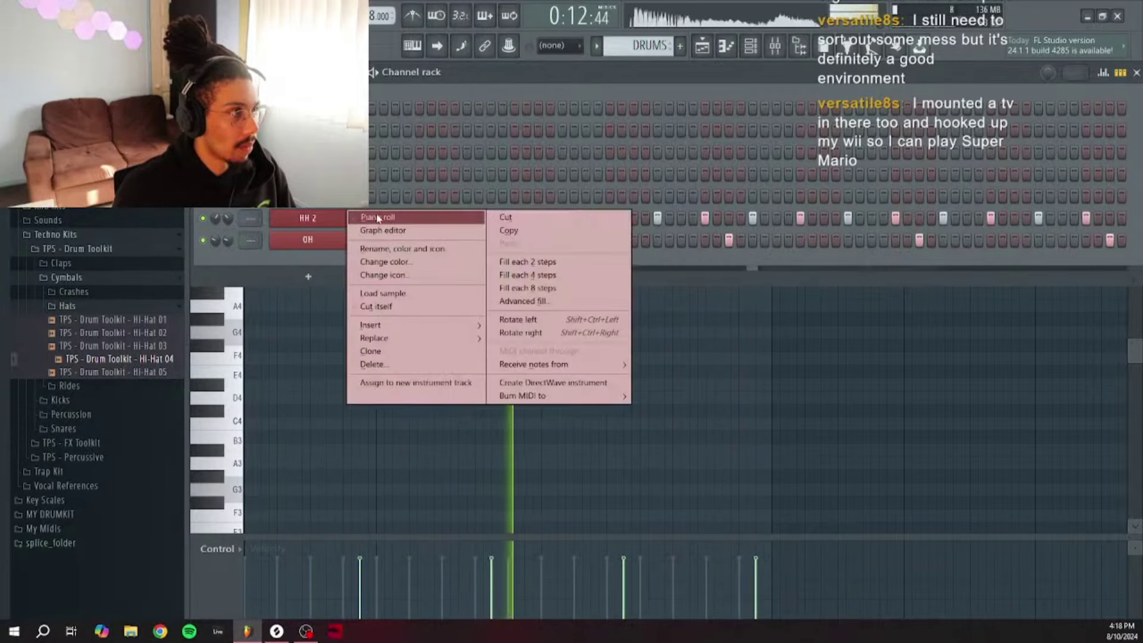
{"action": "key", "text": "Escape"}
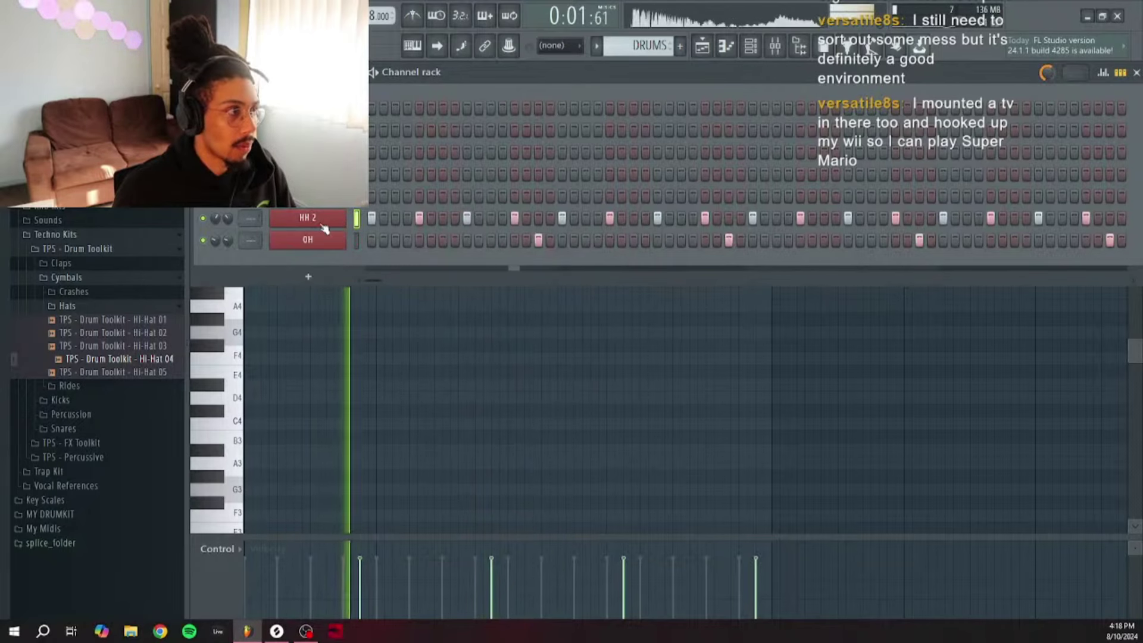
Step: Try extra HH 2 hits between the regular four-step hits and clear them from the sequence
{"action": "right_click", "coordinate": [574, 219]}
{"action": "left_click", "coordinate": [551, 219]}
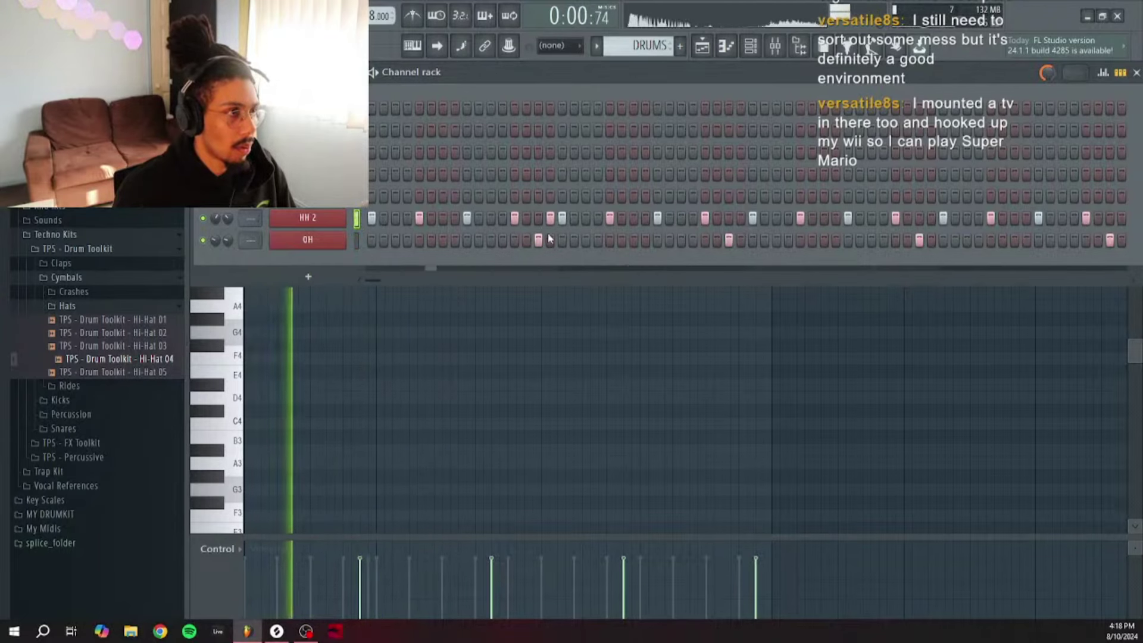
{"action": "right_click", "coordinate": [549, 219]}
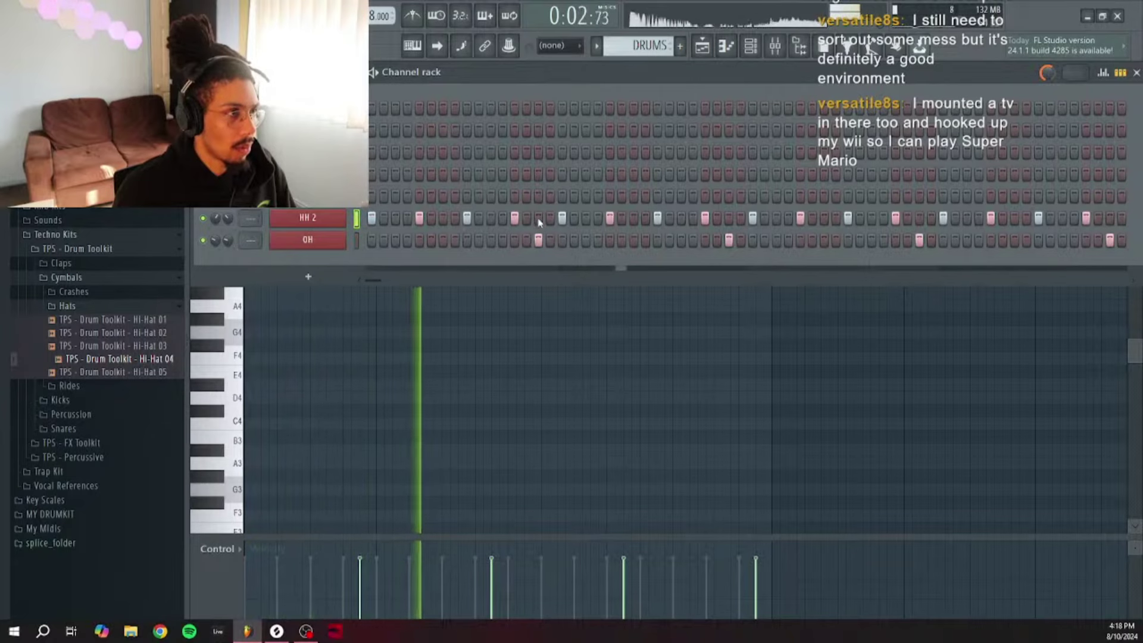
{"action": "left_click", "coordinate": [538, 219]}
{"action": "right_click", "coordinate": [539, 219]}
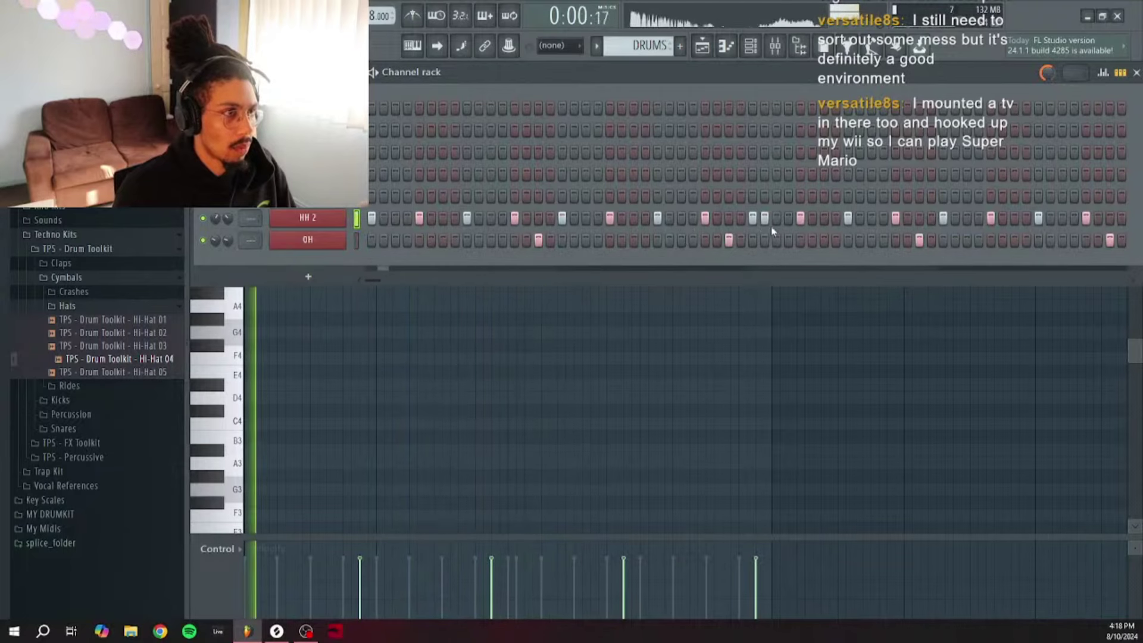
{"action": "key", "text": "space"}
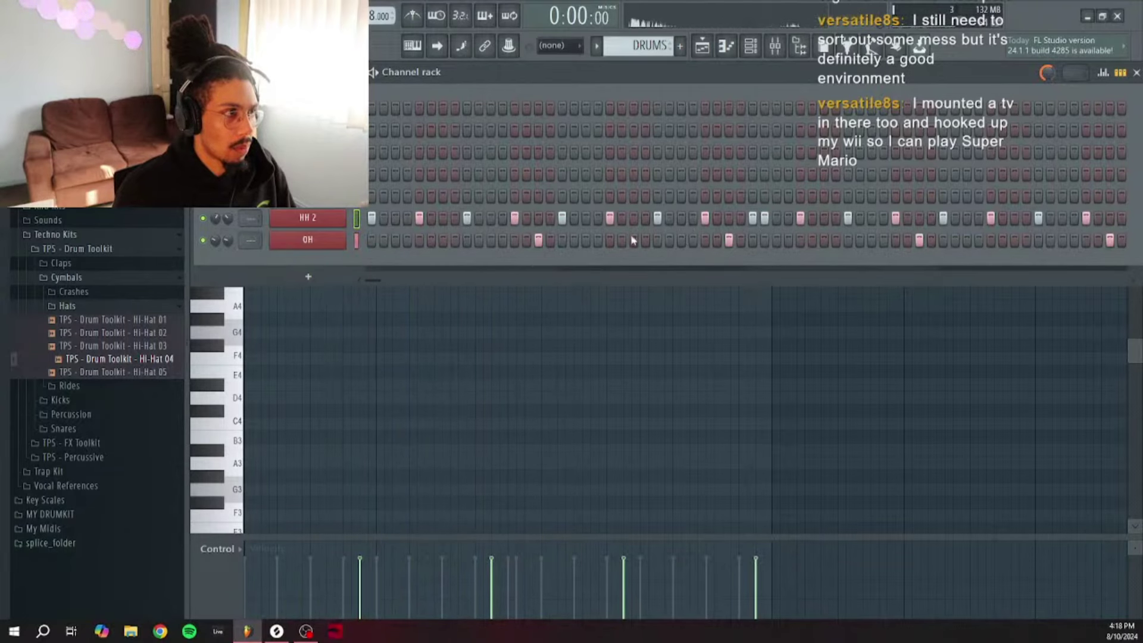
{"action": "right_click", "coordinate": [764, 218]}
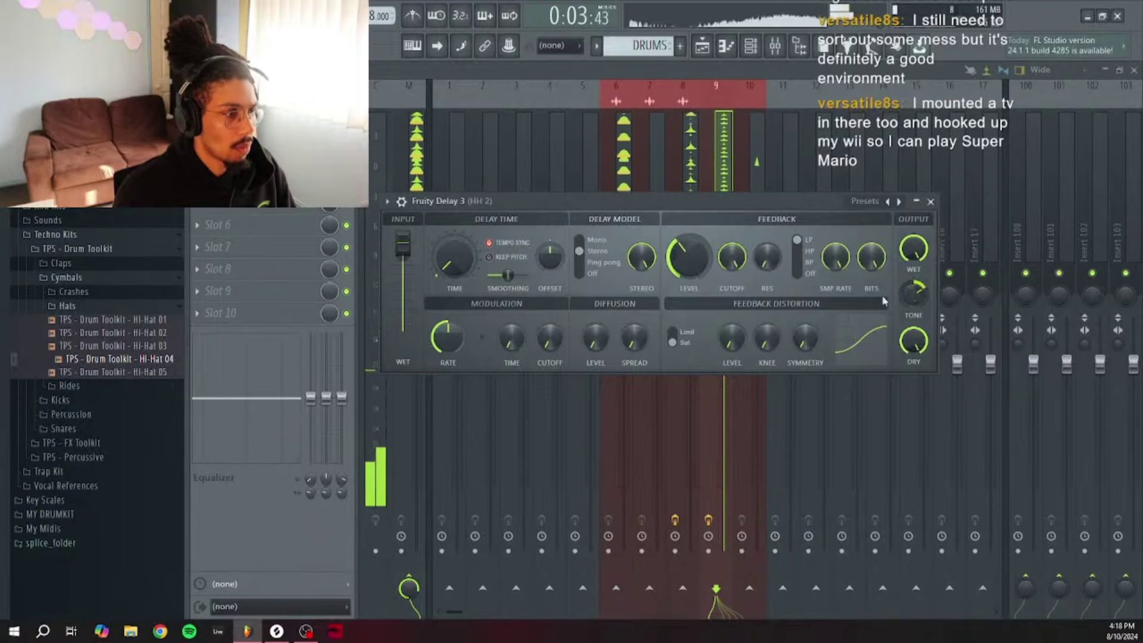
Step: Close the Fruity Delay 3 editor and add a Fruity Flangus effect to the HH 2 mixer track
{"action": "left_click", "coordinate": [931, 201]}
{"action": "left_click", "coordinate": [751, 47]}
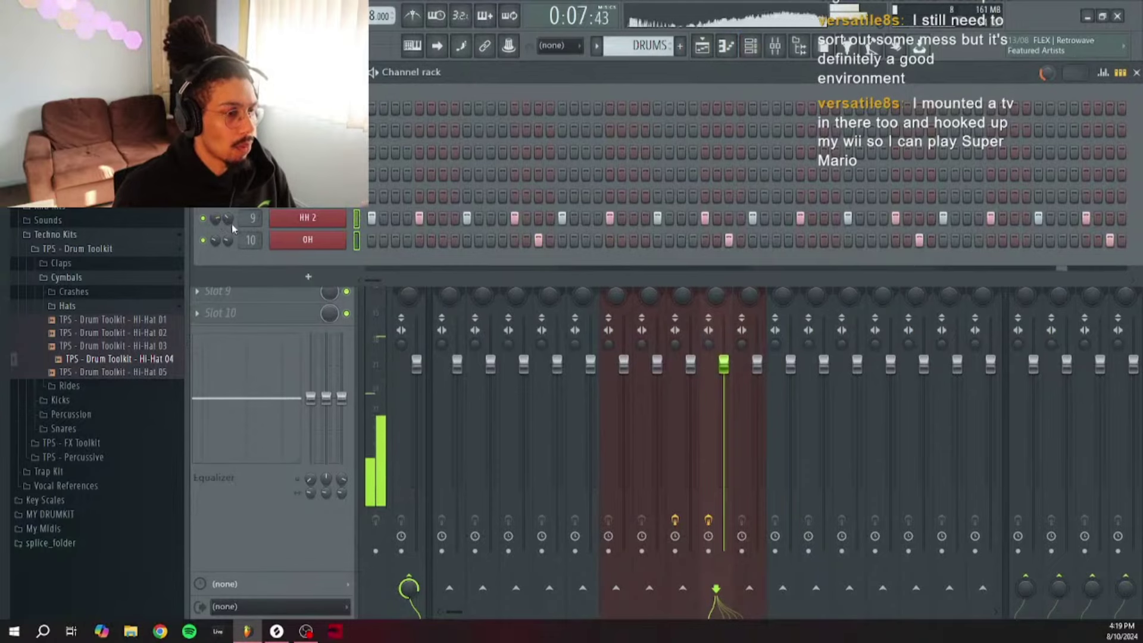
{"action": "left_click", "coordinate": [304, 571]}
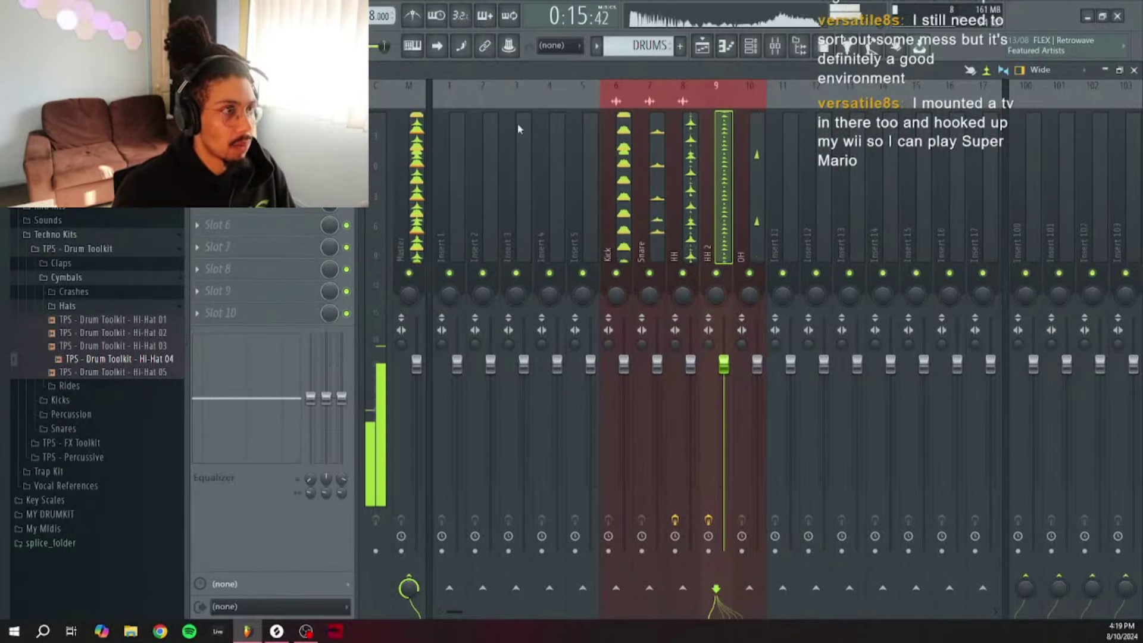
{"action": "left_click", "coordinate": [196, 212]}
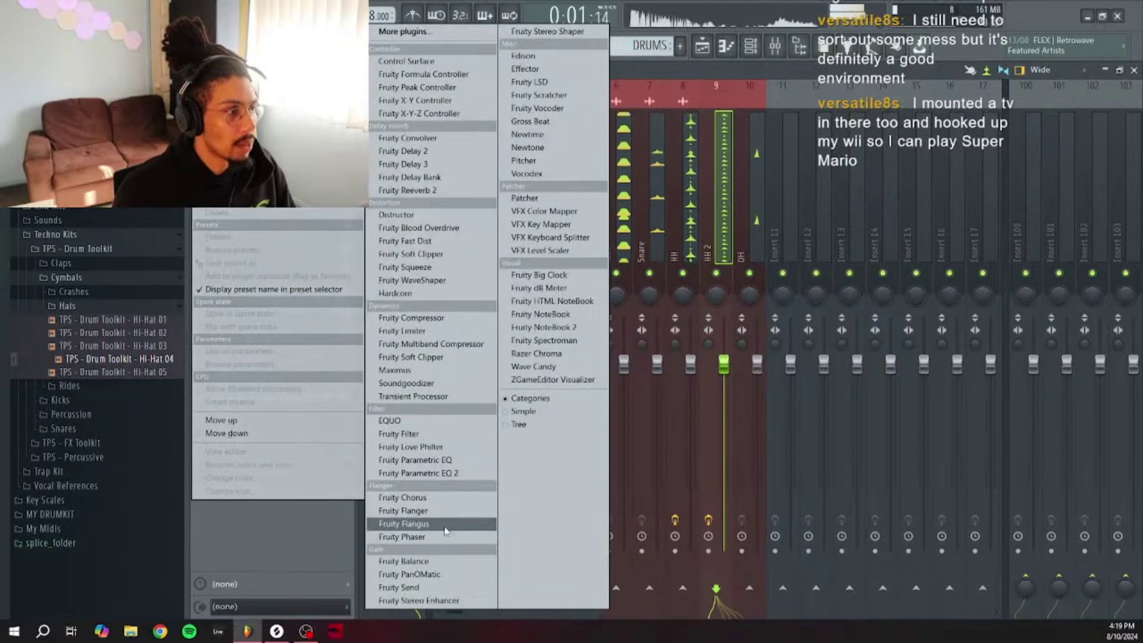
{"action": "left_click", "coordinate": [445, 530]}
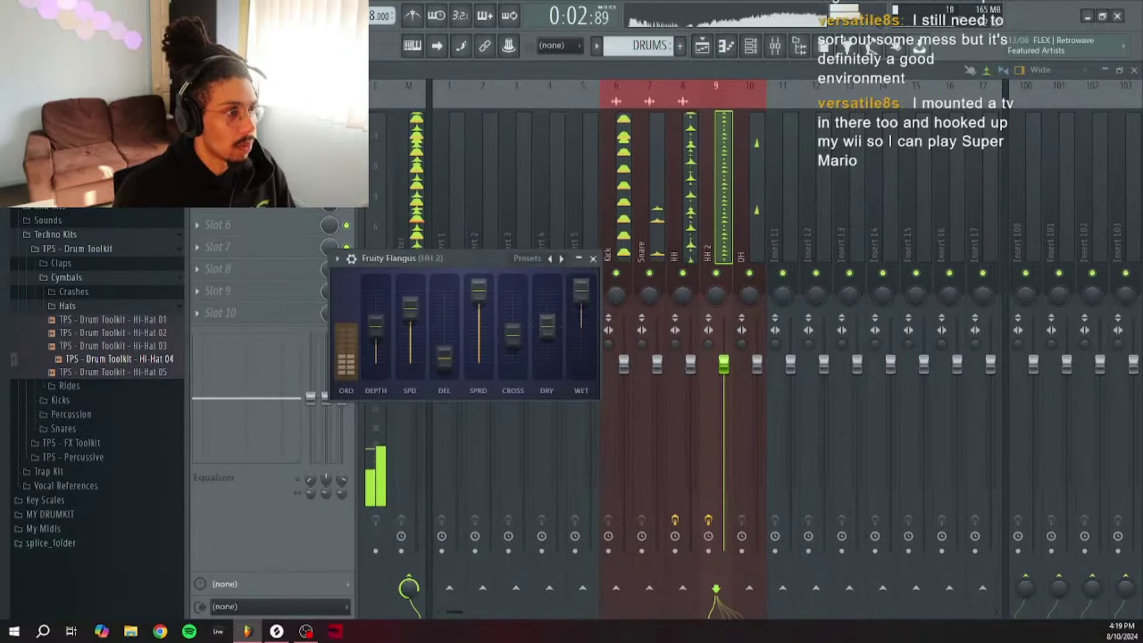
{"action": "left_click", "coordinate": [592, 260]}
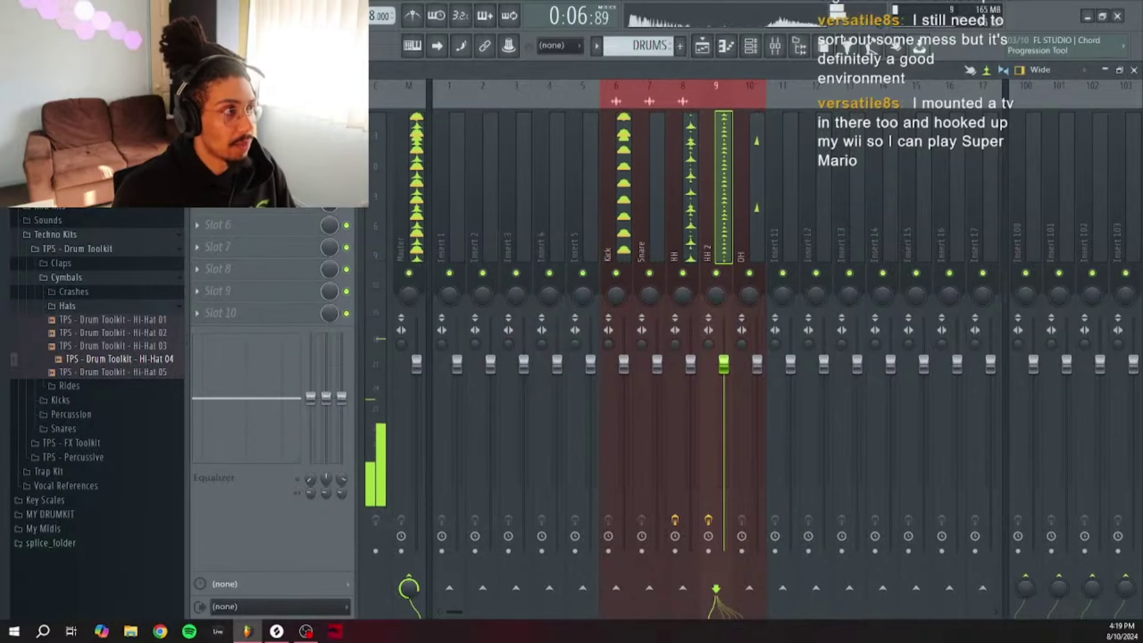
{"action": "left_click", "coordinate": [752, 48]}
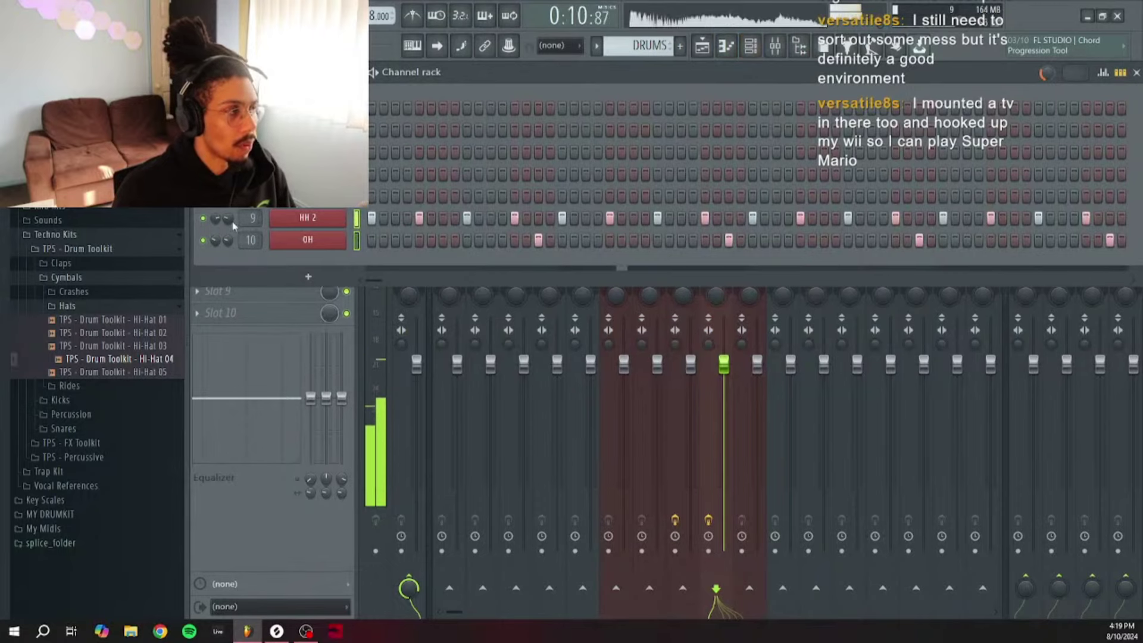
{"action": "left_click", "coordinate": [336, 554]}
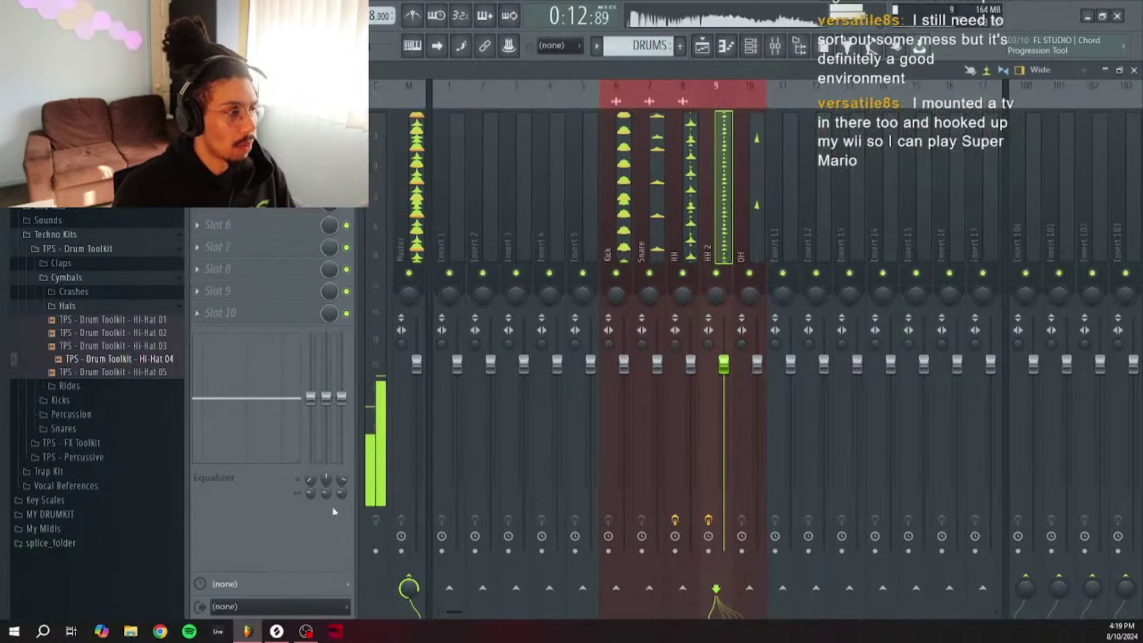
{"action": "left_click", "coordinate": [751, 46]}
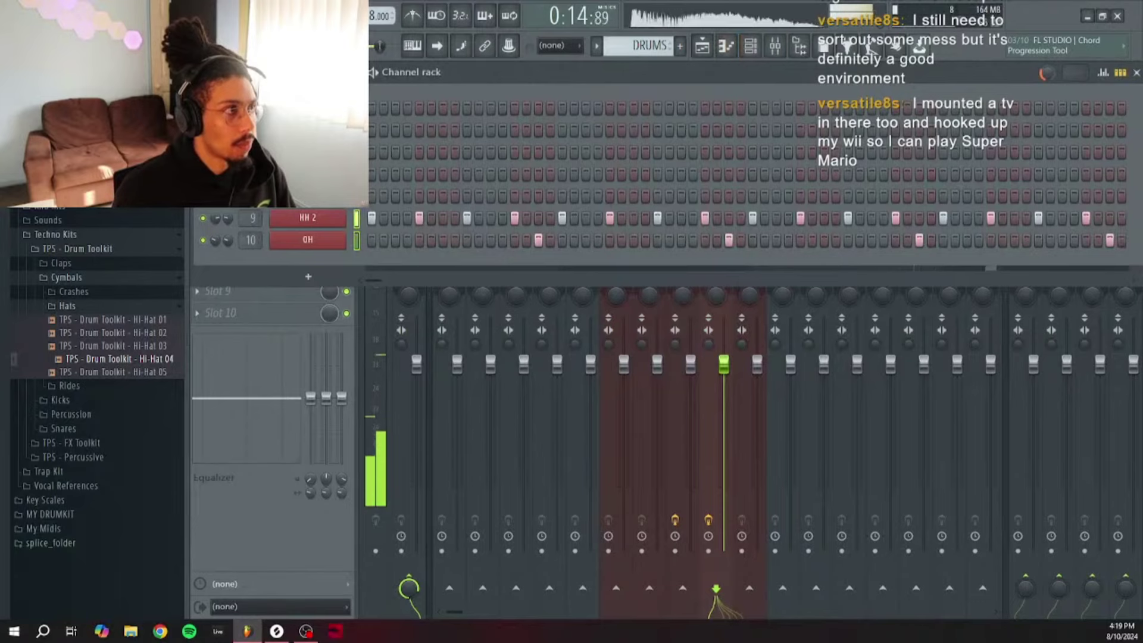
Step: Create Pattern 2 and place two back-to-back clips of it on the playlist's second track, spanning bars 1 to 8
{"action": "left_click", "coordinate": [700, 48]}
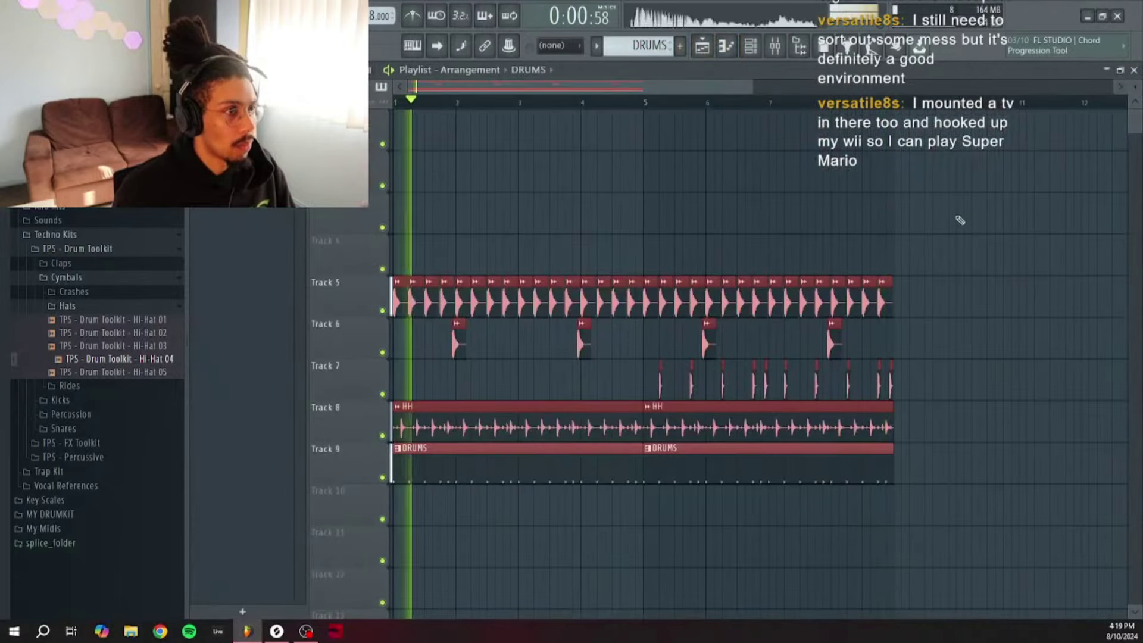
{"action": "left_click", "coordinate": [680, 46]}
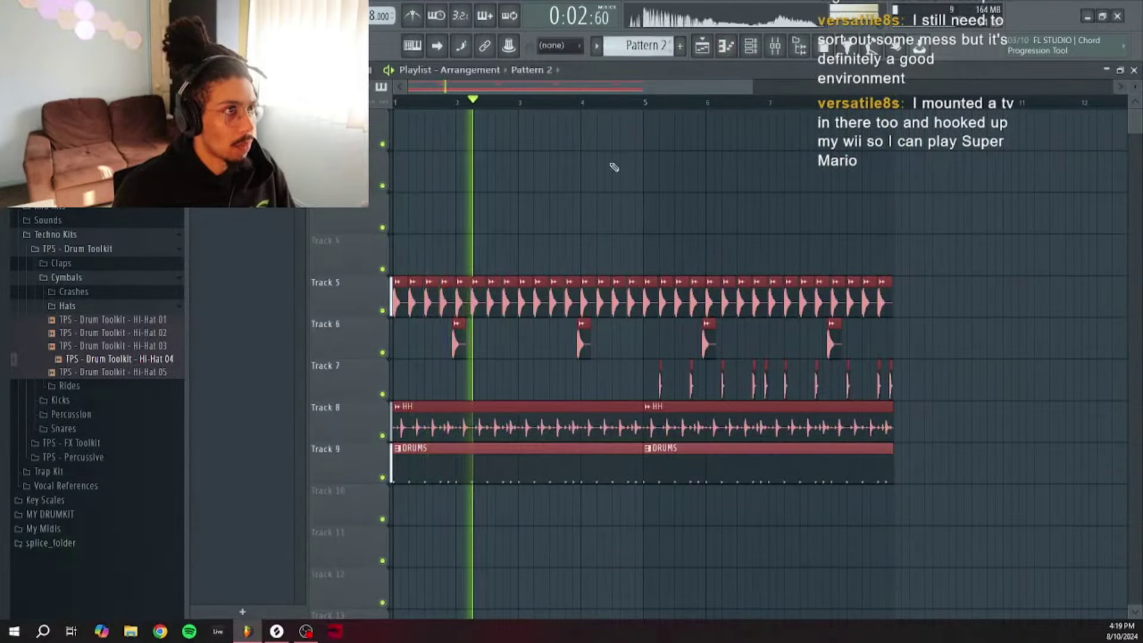
{"action": "left_click", "coordinate": [584, 164]}
{"action": "mouse_move", "coordinate": [583, 163]}
{"action": "left_mouse_down"}
{"action": "mouse_move", "coordinate": [446, 154]}
{"action": "mouse_move", "coordinate": [640, 156]}
{"action": "mouse_move", "coordinate": [683, 191]}
{"action": "left_mouse_up"}
{"action": "left_click", "coordinate": [663, 214]}
{"action": "right_click", "coordinate": [663, 214]}
{"action": "key", "text": "ctrl+b"}
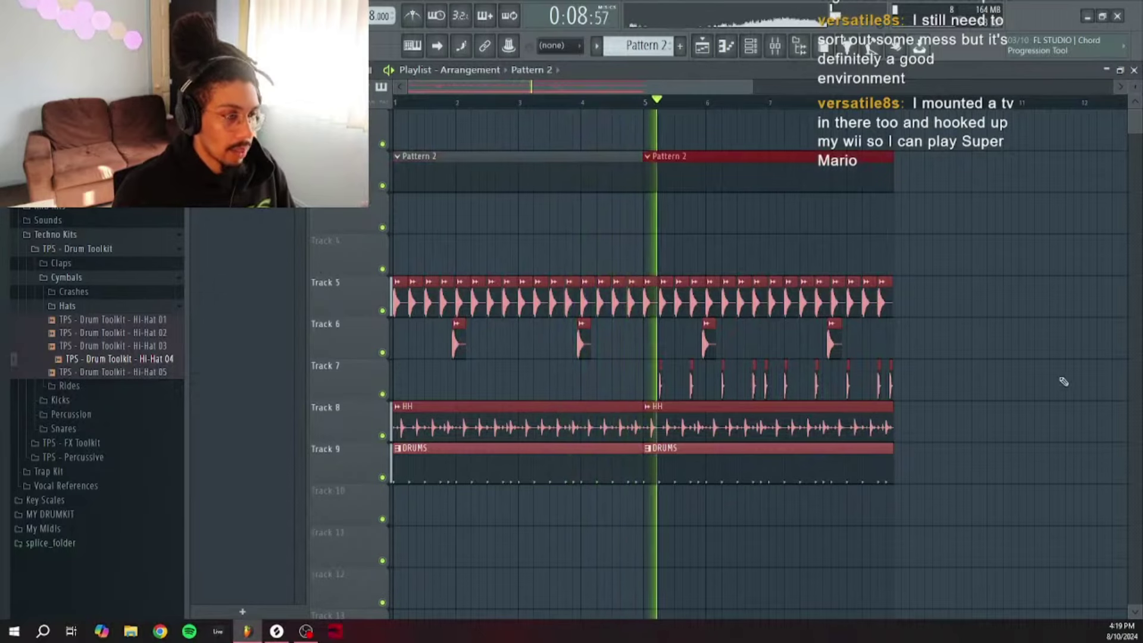
{"action": "left_click", "coordinate": [752, 45]}
{"action": "left_click", "coordinate": [755, 48]}
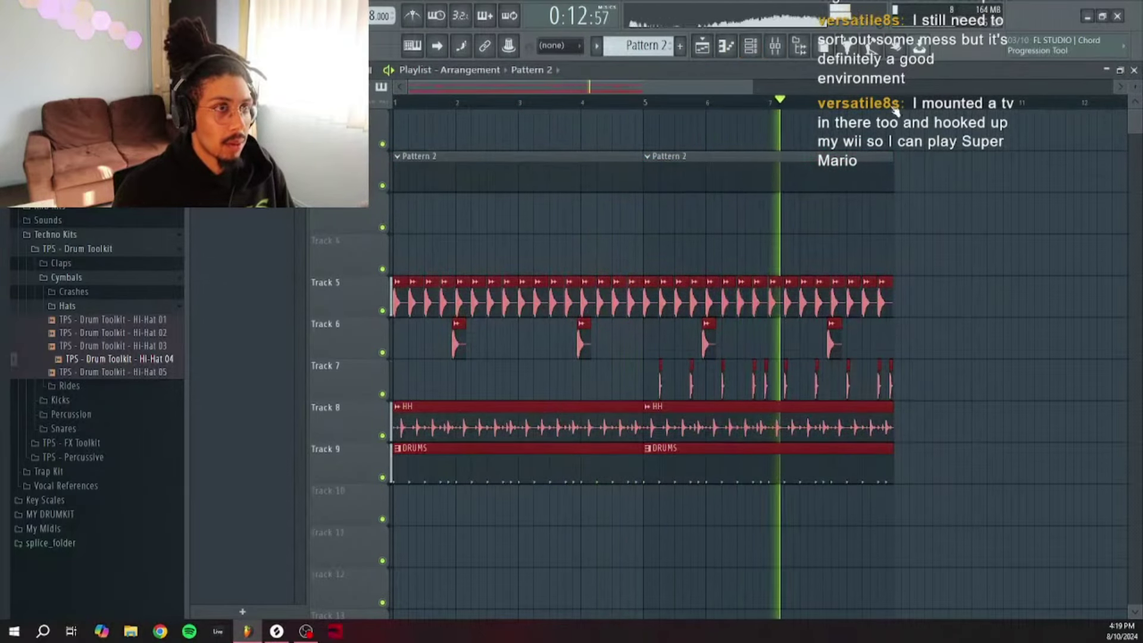
{"action": "key", "text": "ctrl+a"}
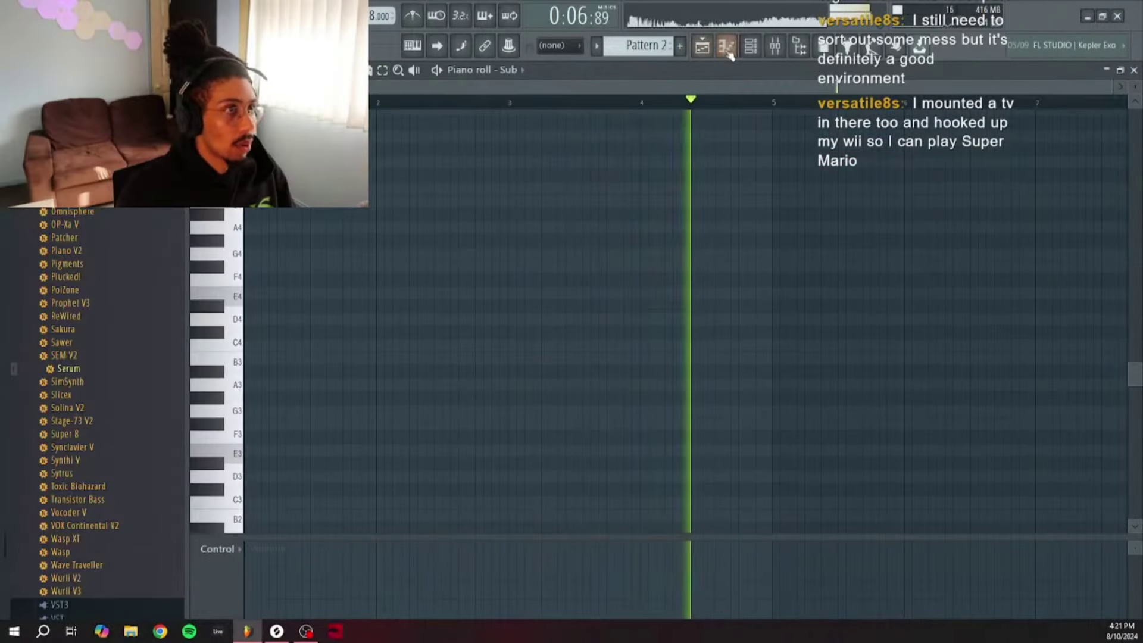
Step: Load the Splice preset FSS_SMTEV4_Reese_Bass_Sub in the Sub channel's Serum and return to its piano roll
{"action": "key", "text": "F6"}
{"action": "left_click", "coordinate": [616, 185]}
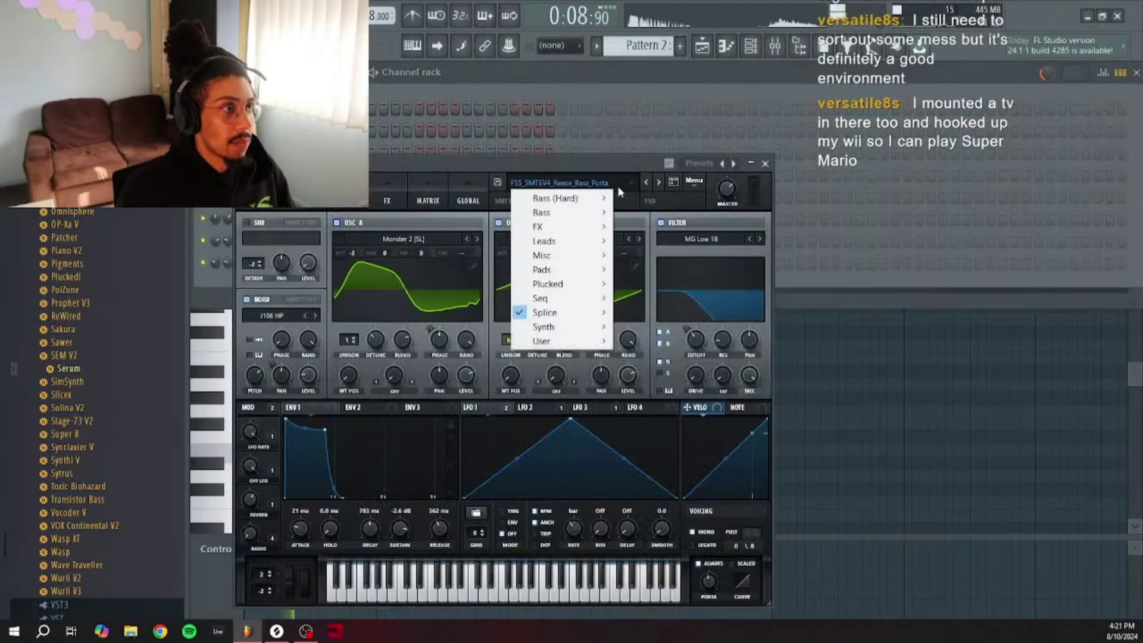
{"action": "mouse_move", "coordinate": [571, 315]}
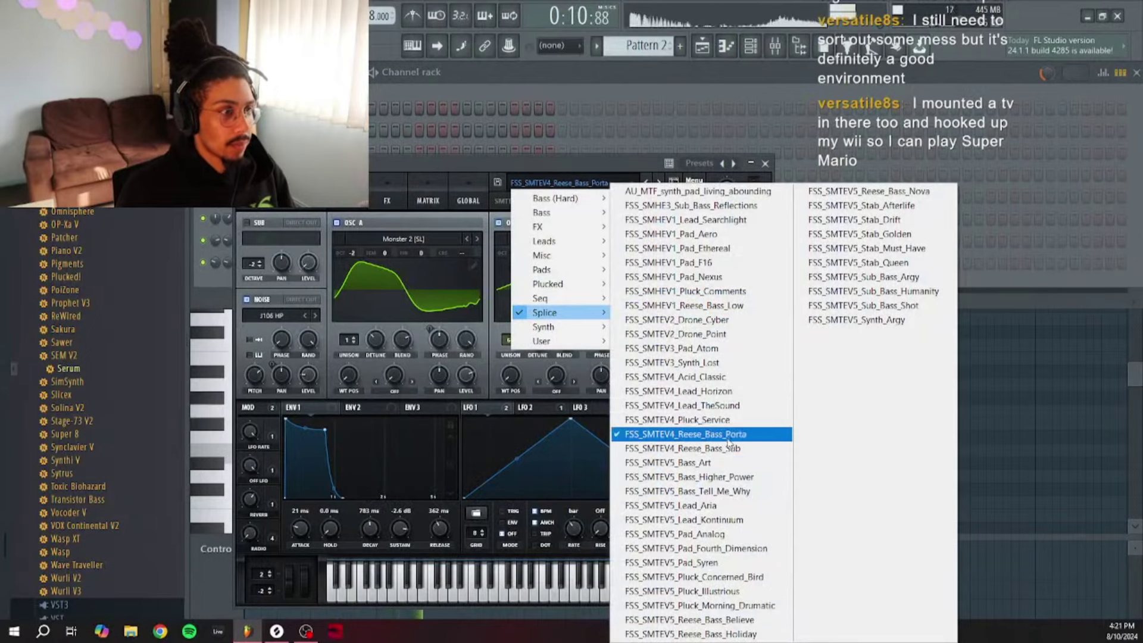
{"action": "left_click", "coordinate": [727, 448]}
{"action": "key", "text": "F7"}
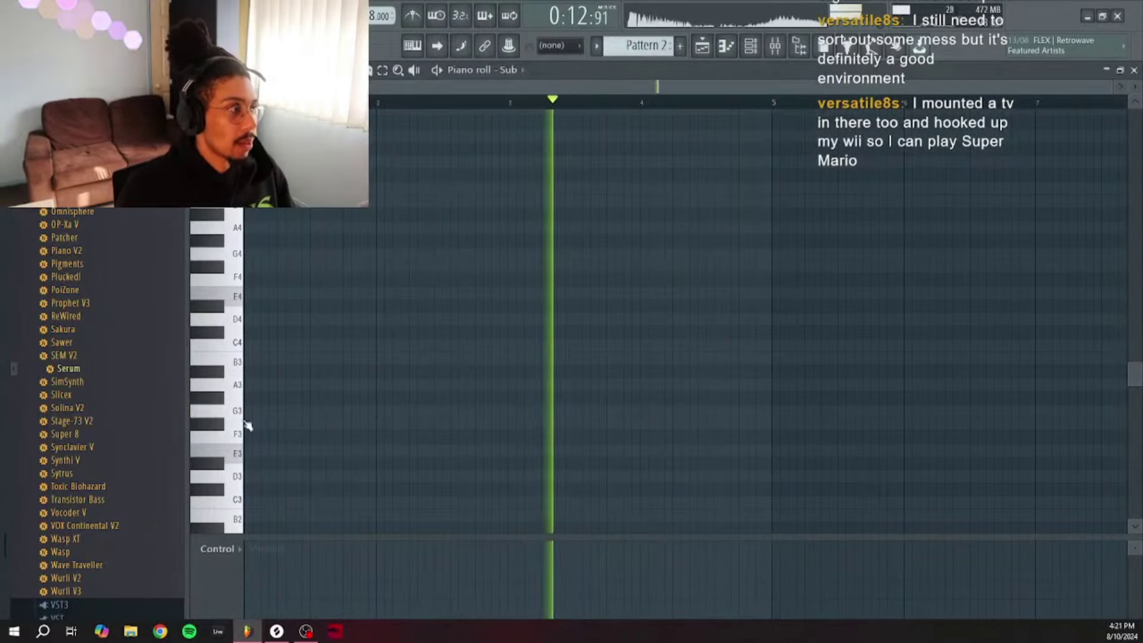
Step: Write the Sub bassline for bars 1 to 4: a two-bar E4, a one-and-a-half-bar E4 and a half-bar B4
{"action": "left_click", "coordinate": [250, 294]}
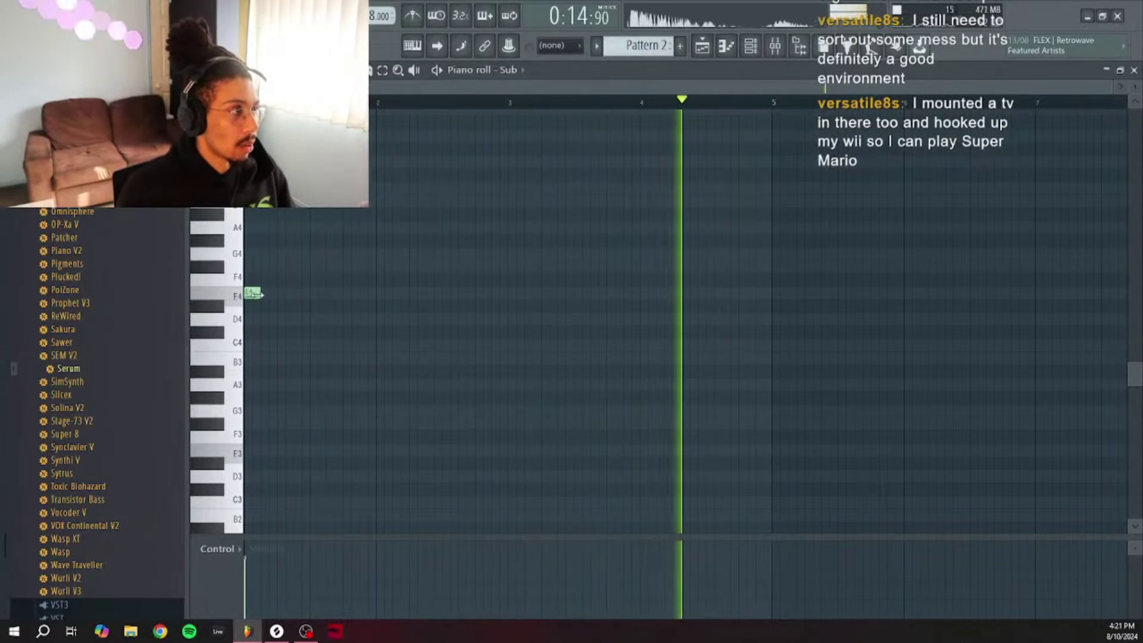
{"action": "left_click_drag", "start_coordinate": [254, 294], "coordinate": [509, 337]}
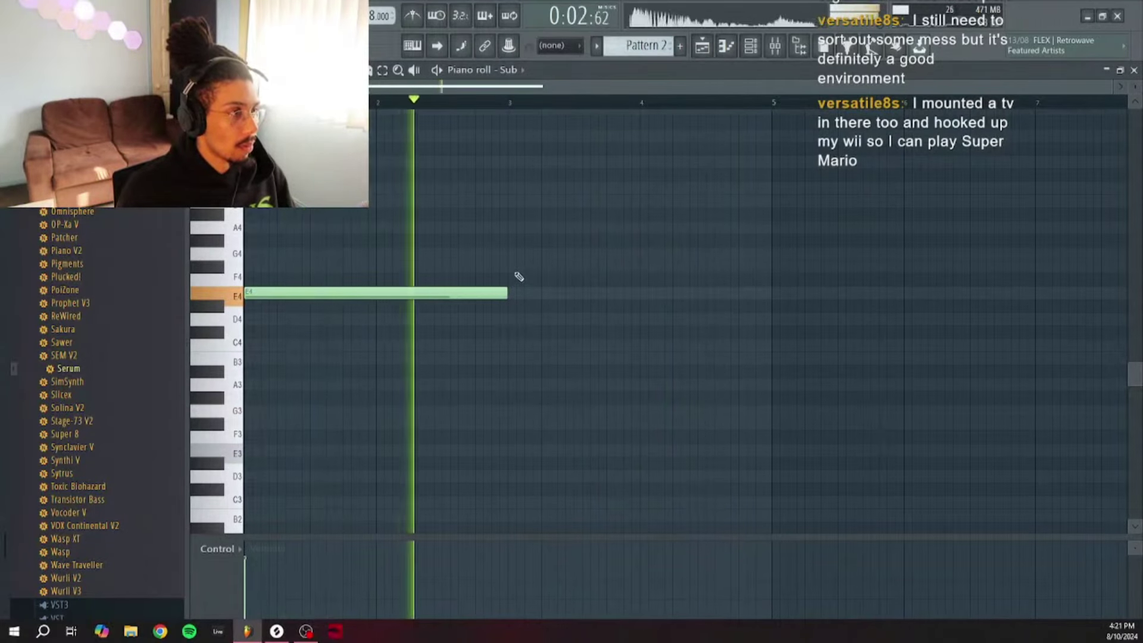
{"action": "left_click", "coordinate": [514, 294]}
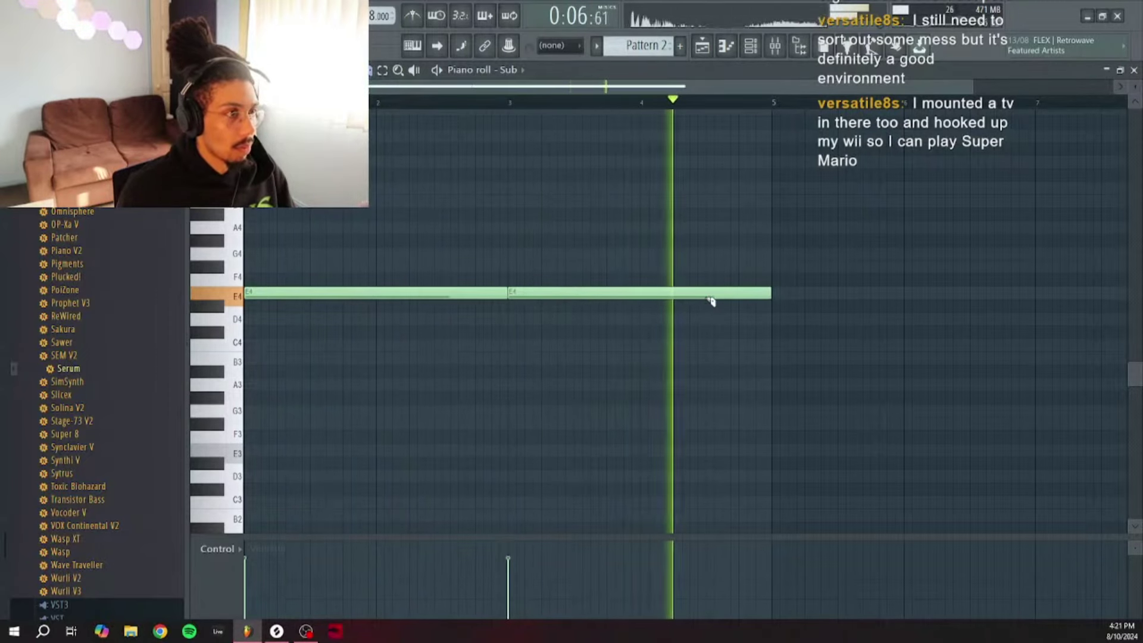
{"action": "left_click_drag", "start_coordinate": [710, 300], "coordinate": [740, 199]}
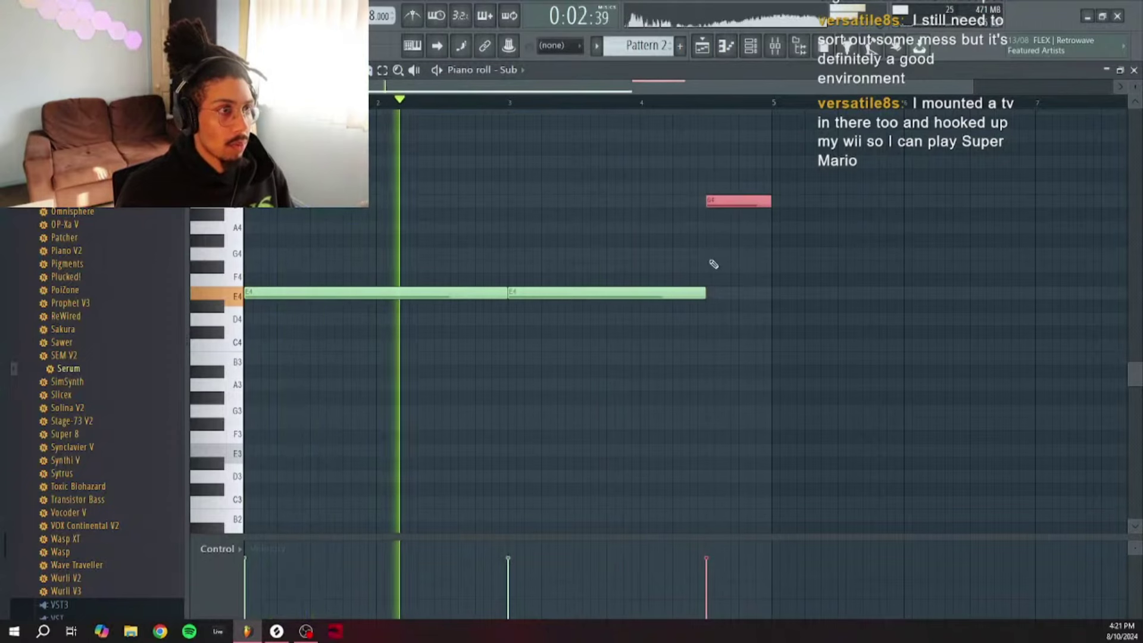
{"action": "key", "text": "ctrl+a"}
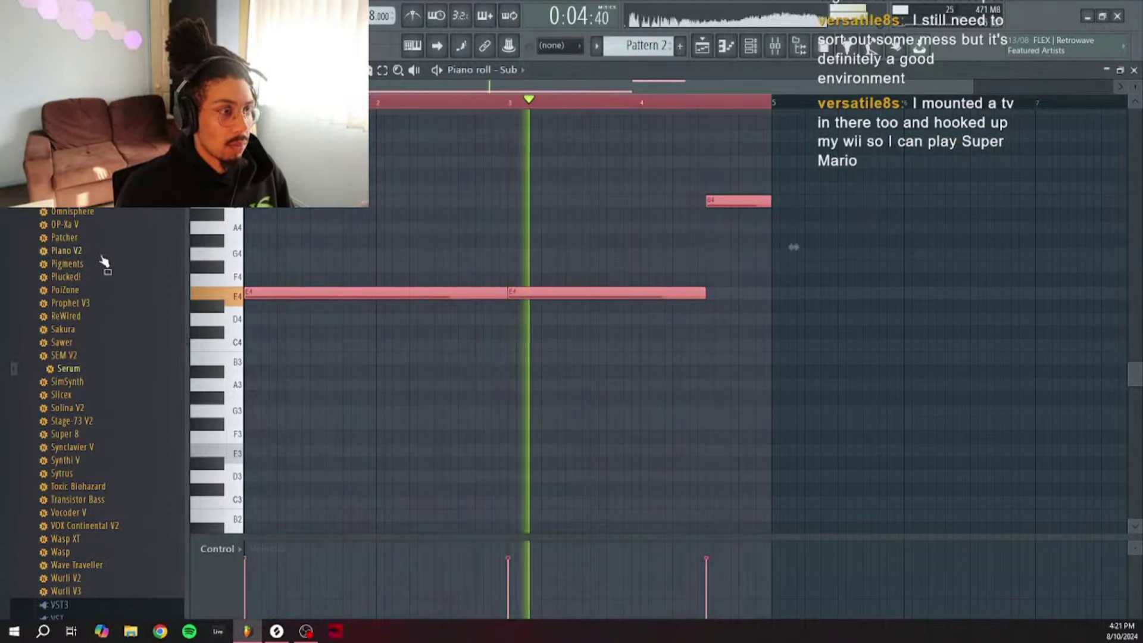
{"action": "key", "text": "ctrl+d"}
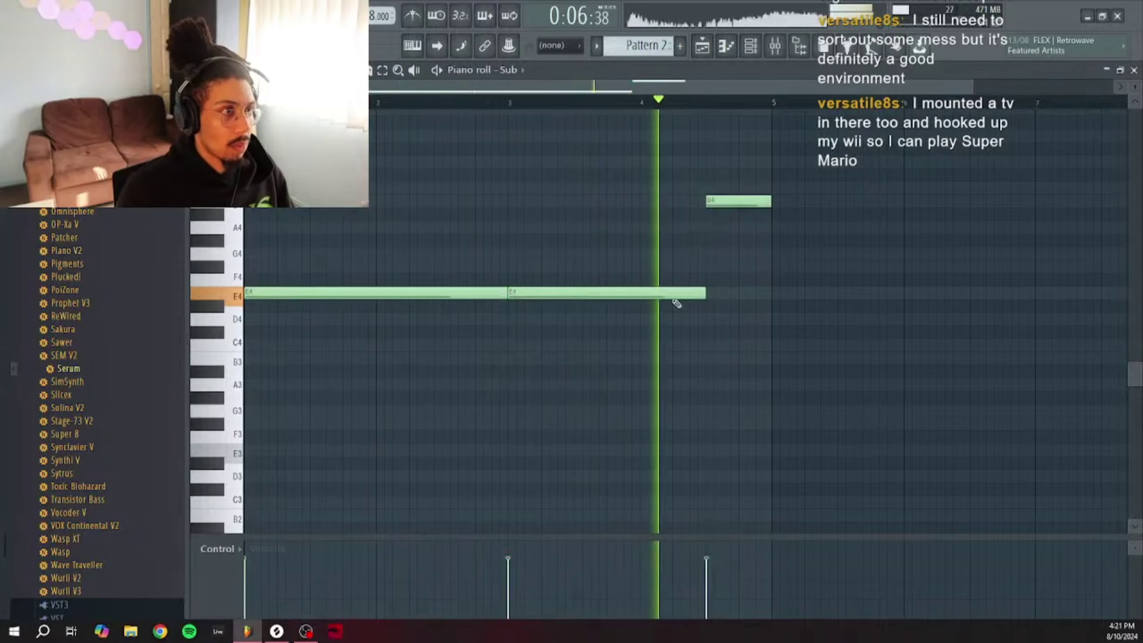
{"action": "left_click", "coordinate": [787, 356]}
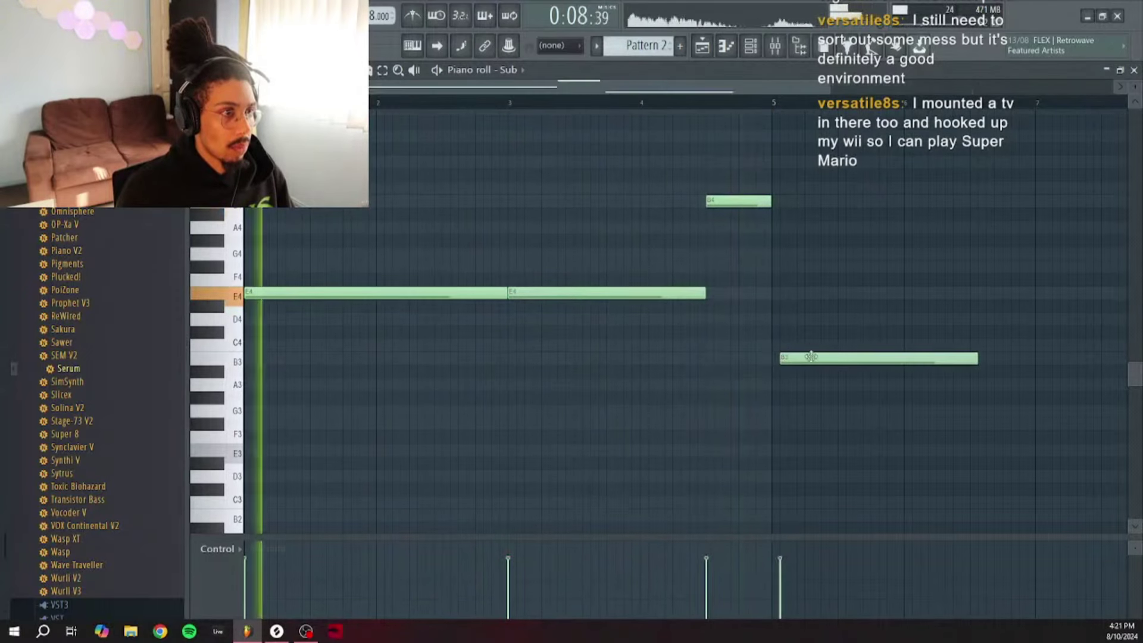
{"action": "left_click_drag", "start_coordinate": [810, 357], "coordinate": [803, 345]}
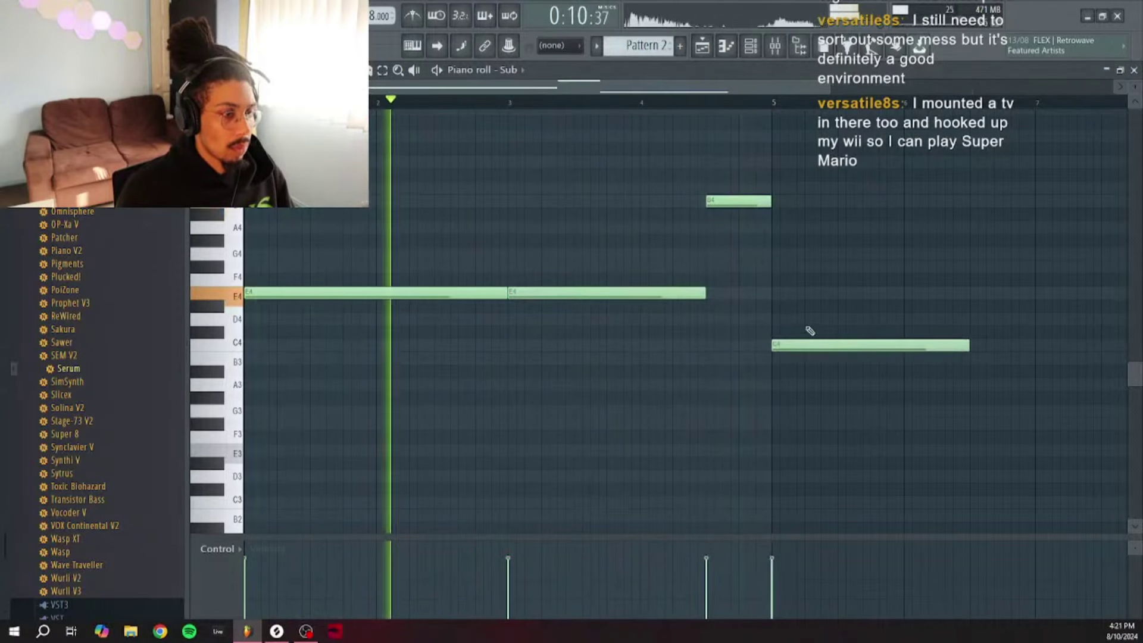
{"action": "scroll", "coordinate": [780, 119], "scroll_direction": "down", "scroll_amount": 3}
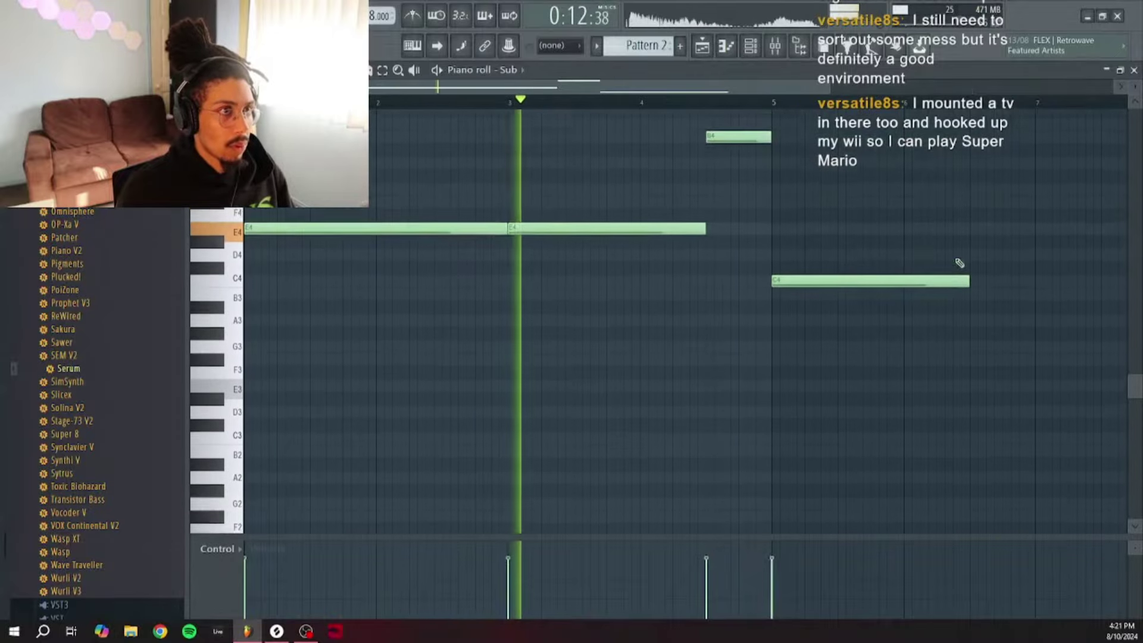
{"action": "scroll", "coordinate": [1066, 132], "scroll_direction": "up", "scroll_amount": 3}
{"action": "scroll", "coordinate": [1071, 116], "scroll_direction": "down", "scroll_amount": 3}
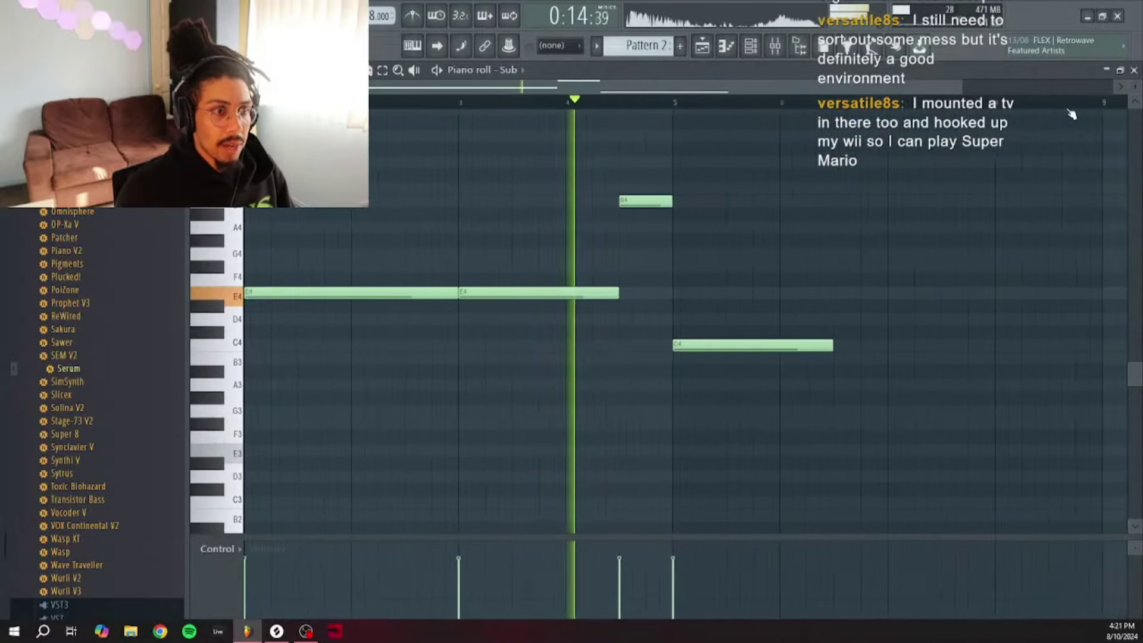
{"action": "right_click", "coordinate": [655, 338]}
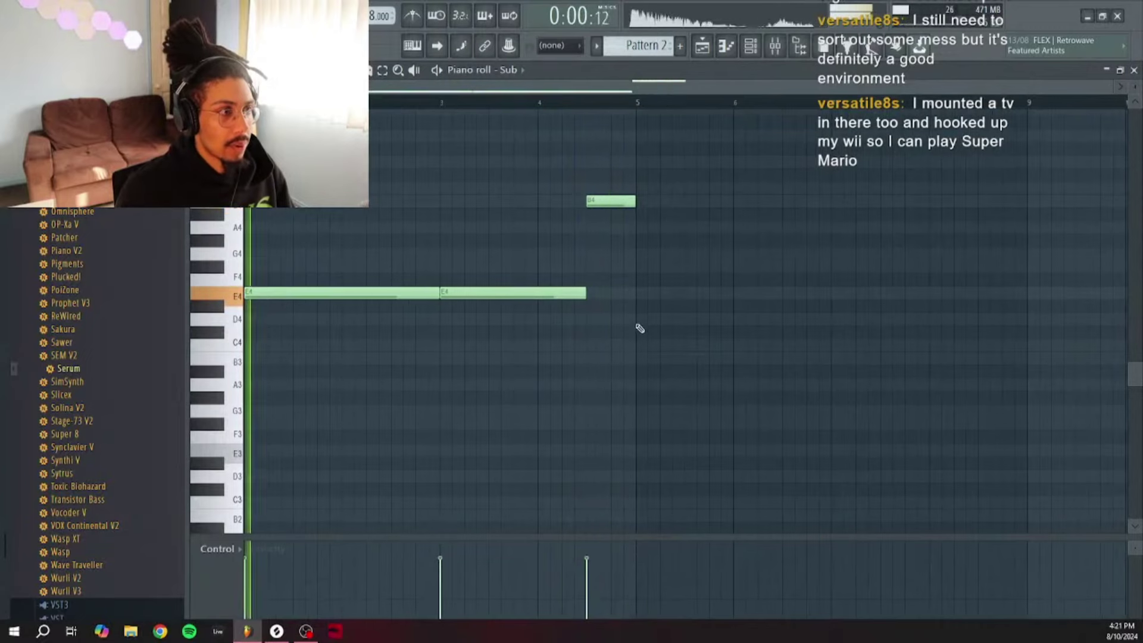
Step: Continue the Sub bassline through bars 5 to 8 with a two-bar C4, a one-and-a-half-bar C4 and a half-bar B3
{"action": "left_click", "coordinate": [642, 345]}
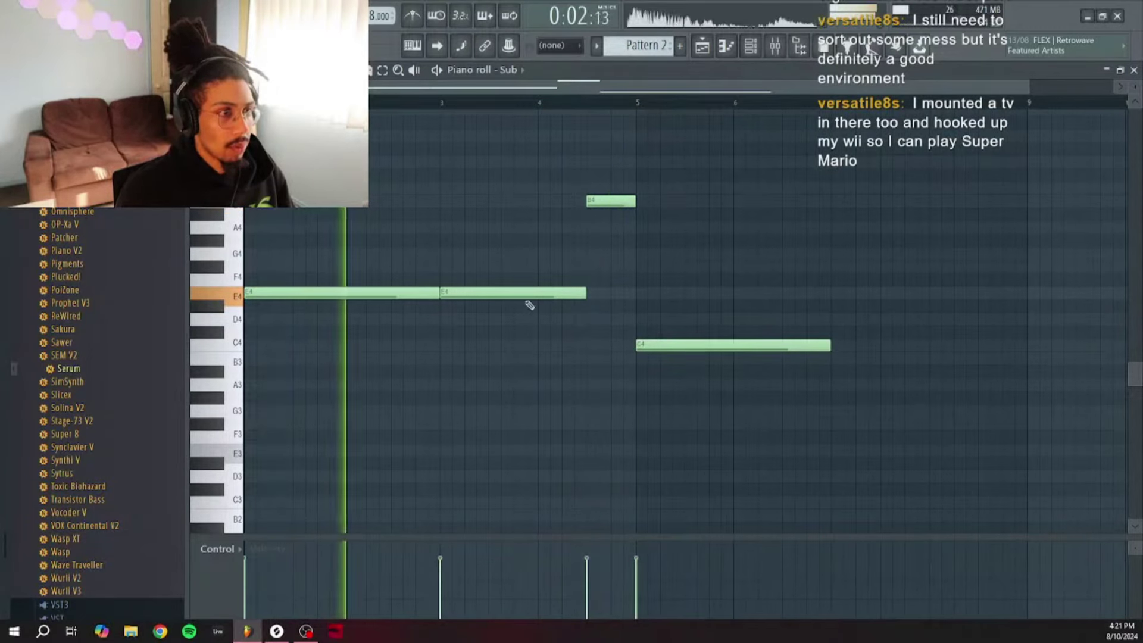
{"action": "left_click", "coordinate": [834, 359]}
{"action": "left_click_drag", "start_coordinate": [833, 359], "coordinate": [834, 345]}
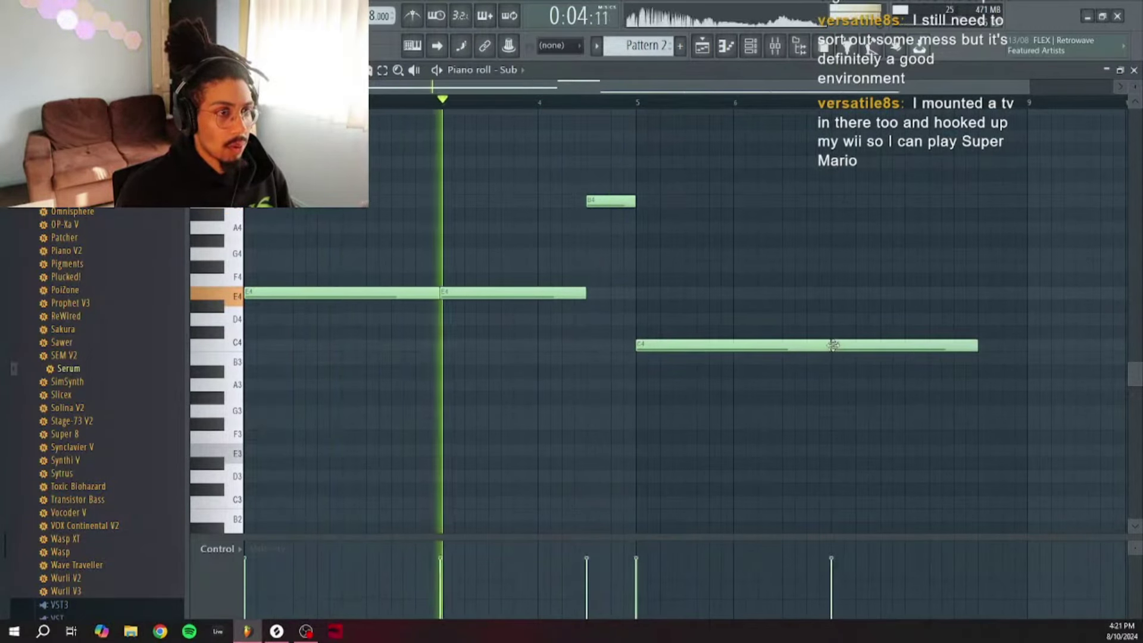
{"action": "left_click", "coordinate": [980, 252]}
{"action": "left_click_drag", "start_coordinate": [982, 252], "coordinate": [982, 359]}
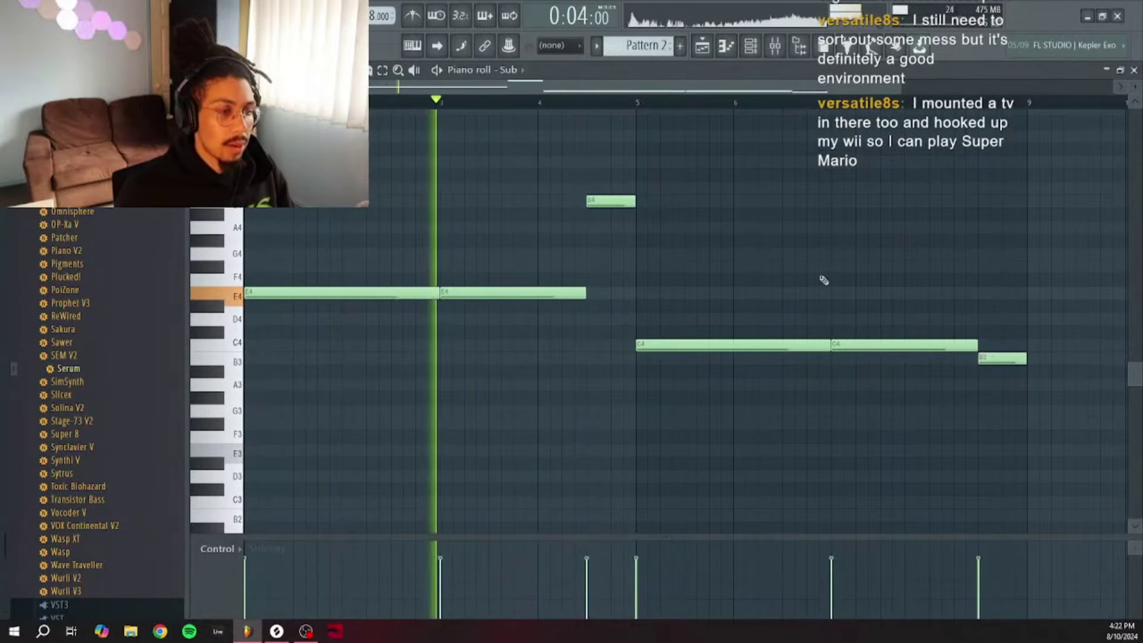
{"action": "left_click", "coordinate": [745, 52]}
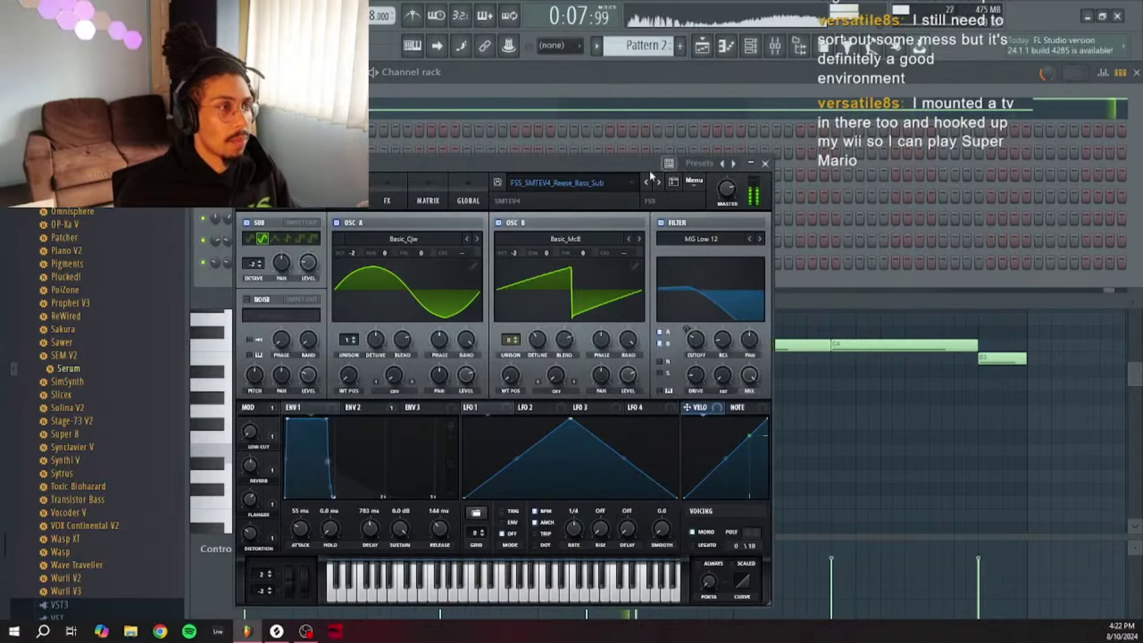
{"action": "left_click", "coordinate": [606, 185]}
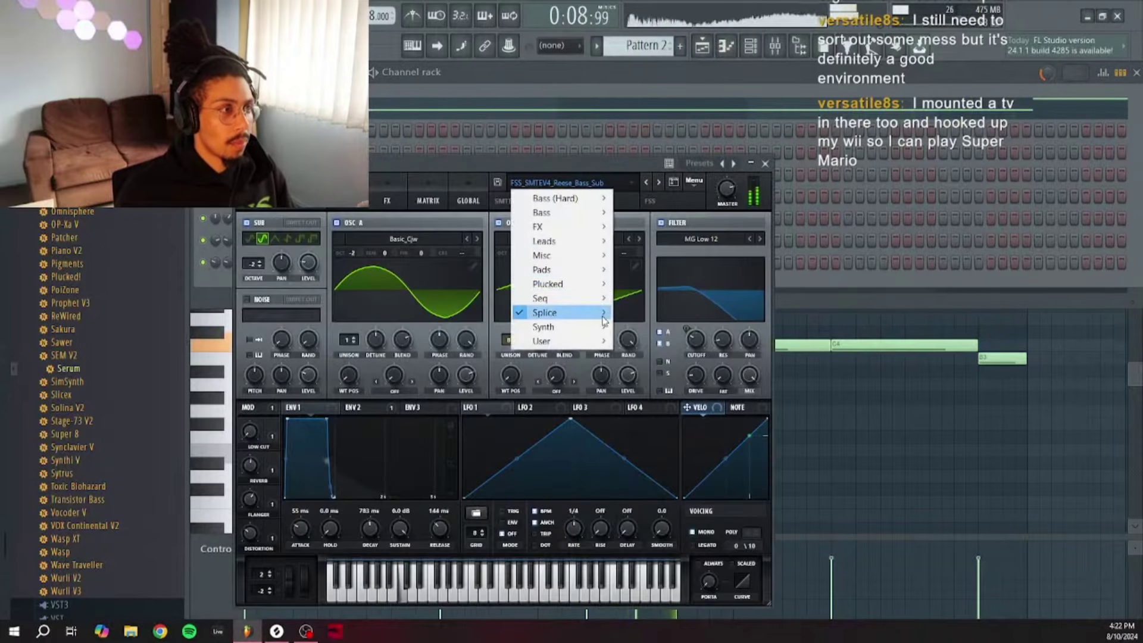
{"action": "mouse_move", "coordinate": [604, 321]}
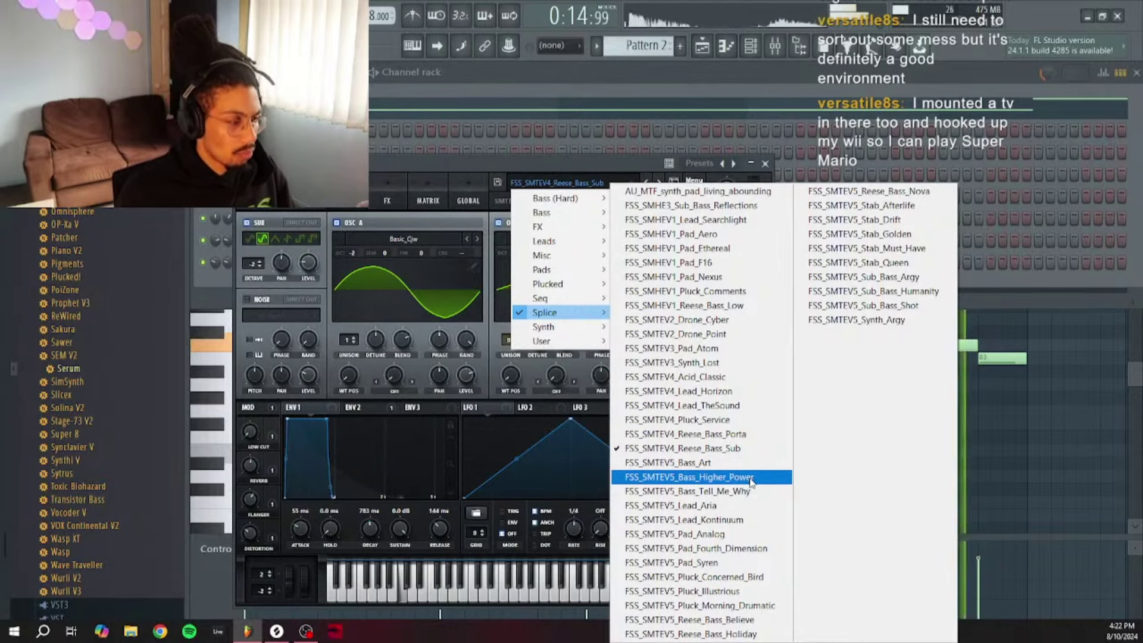
{"action": "left_click", "coordinate": [1010, 447]}
Step: Move the final half-bar note of the Sub bassline up to D4 and show the channel rack
{"action": "left_click_drag", "start_coordinate": [988, 358], "coordinate": [990, 316]}
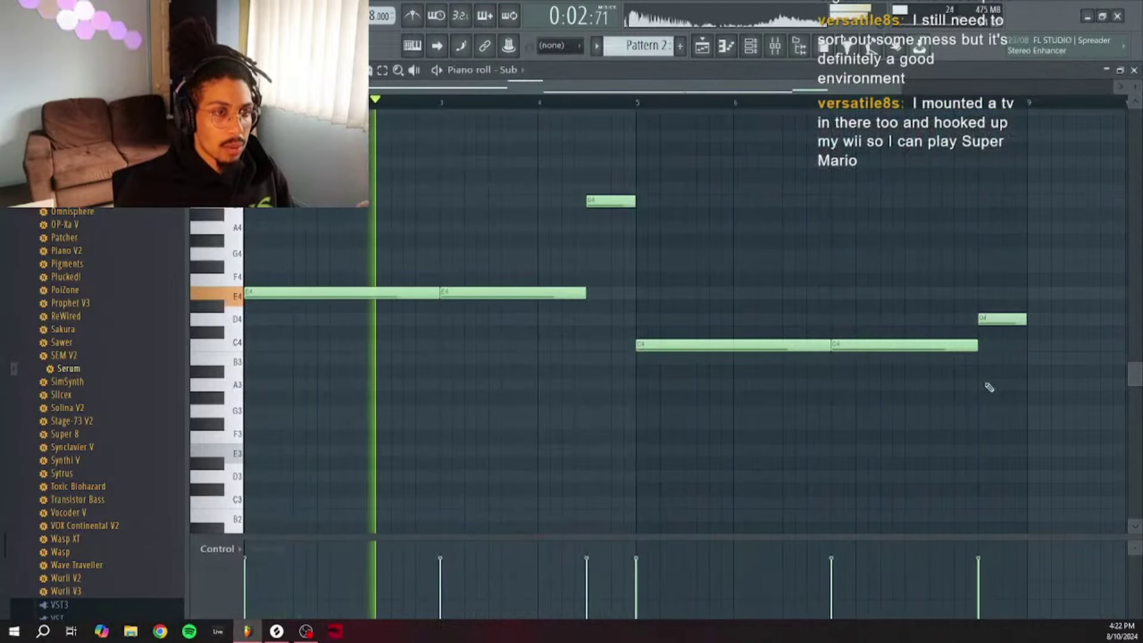
{"action": "left_click", "coordinate": [750, 48]}
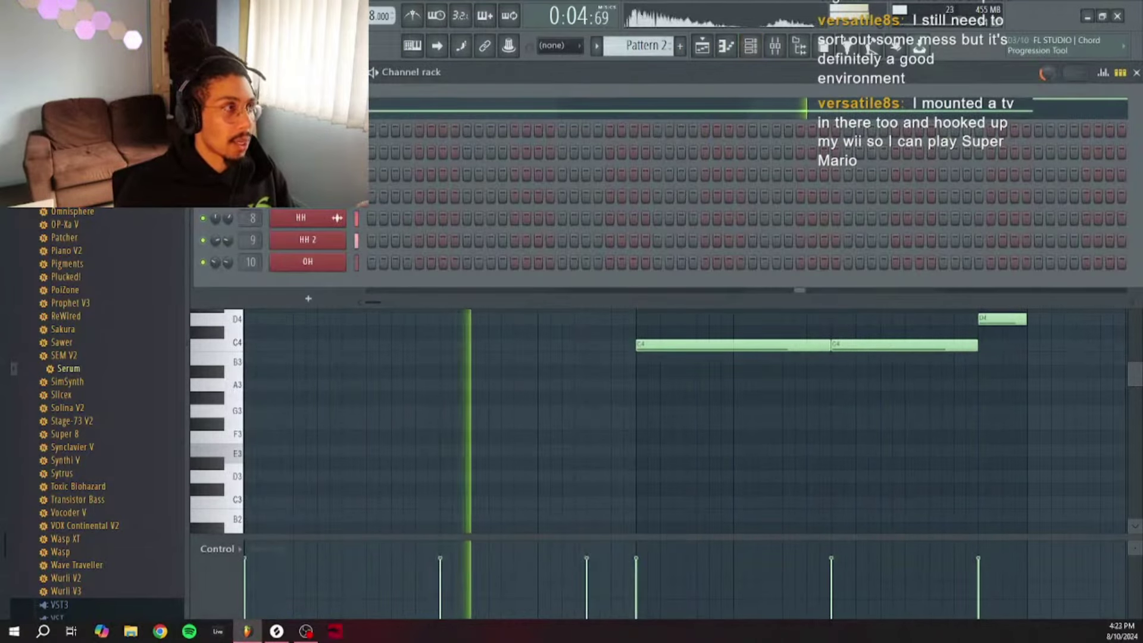
Step: Try the Splice presets FSS_SMTEV5_Reese_Bass_Believe and FSS_SMTEV5_Reese_Bass_Holiday in the Sub channel's Serum
{"action": "left_click", "coordinate": [583, 182]}
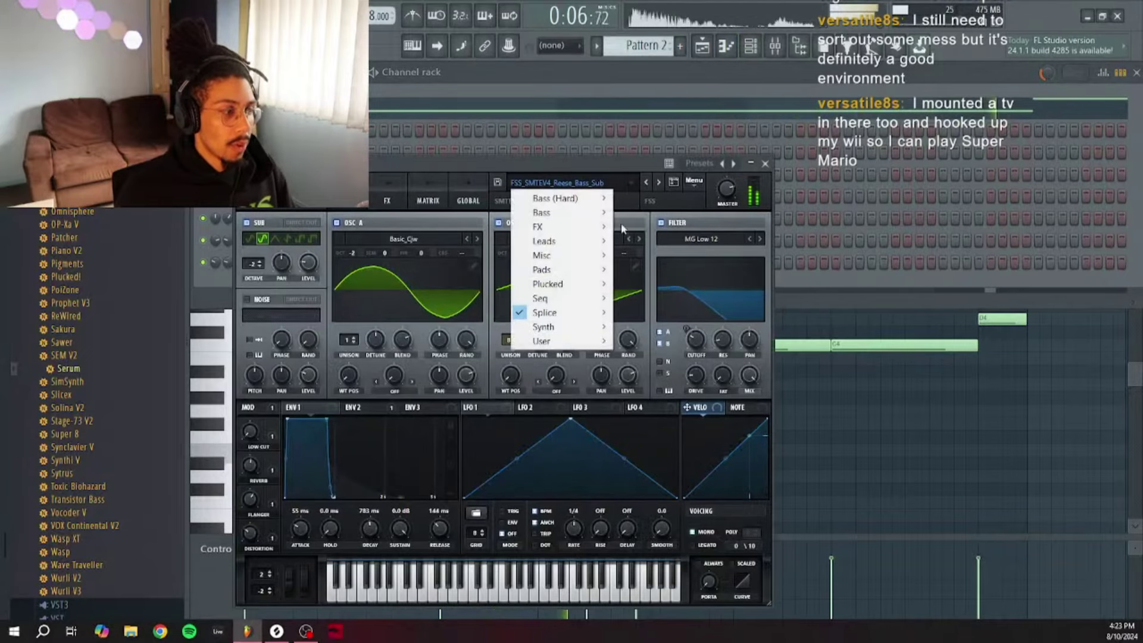
{"action": "mouse_move", "coordinate": [560, 314]}
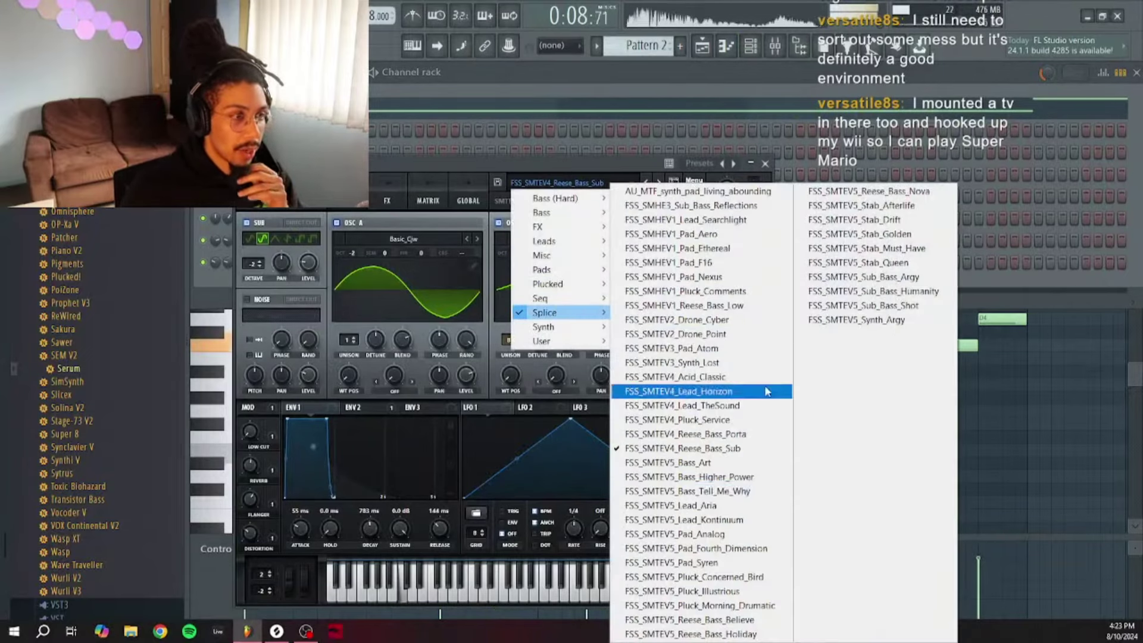
{"action": "left_click", "coordinate": [719, 619]}
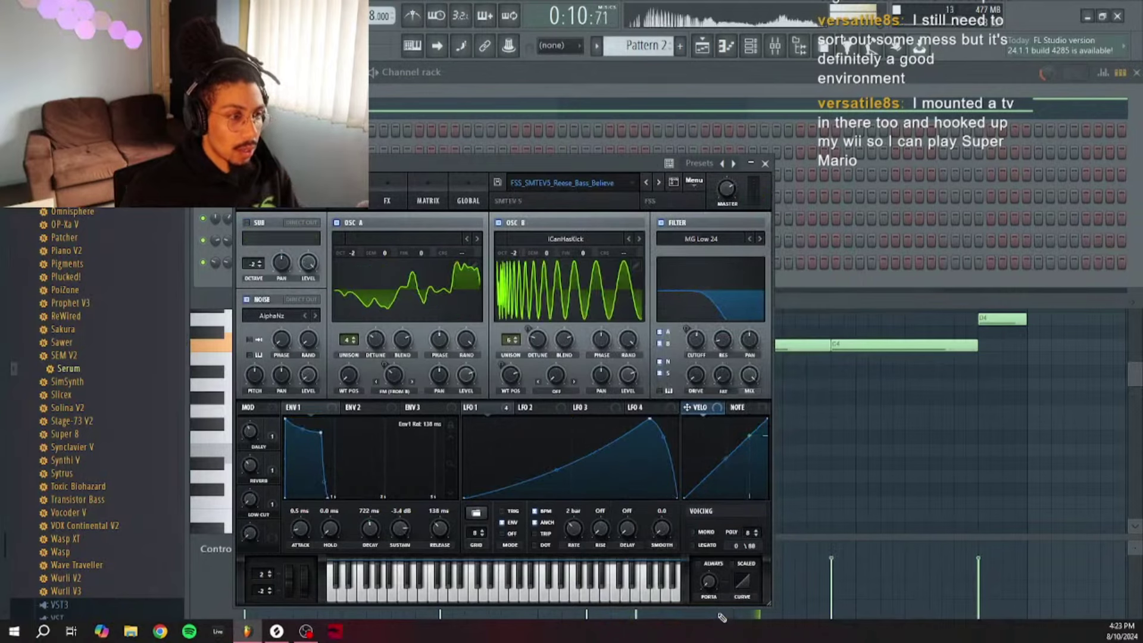
{"action": "left_click", "coordinate": [660, 183]}
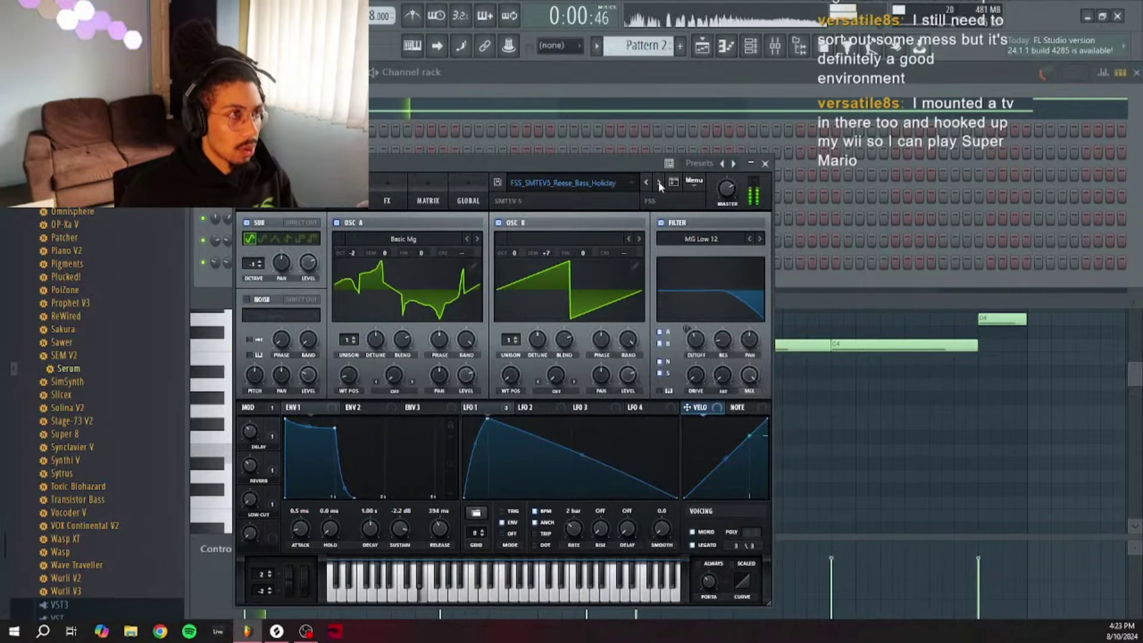
Step: Load the Splice preset FSS_SMTEV5_Reese_Bass_Nova in the Sub channel's Serum and return to its piano roll
{"action": "left_click", "coordinate": [636, 183]}
{"action": "mouse_move", "coordinate": [548, 311]}
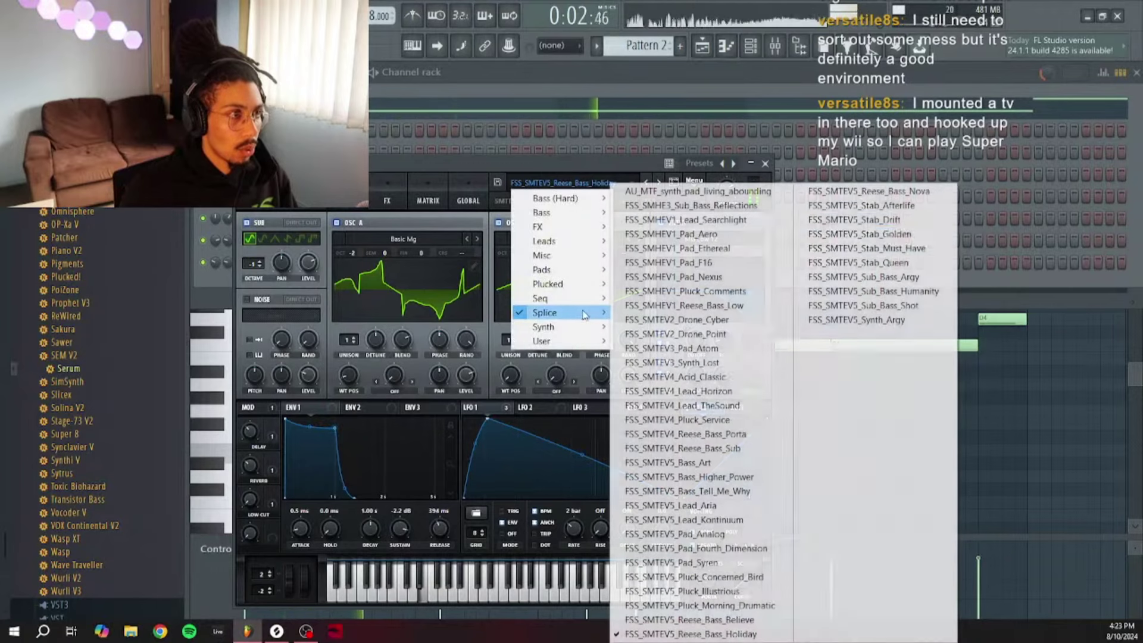
{"action": "left_click", "coordinate": [893, 192]}
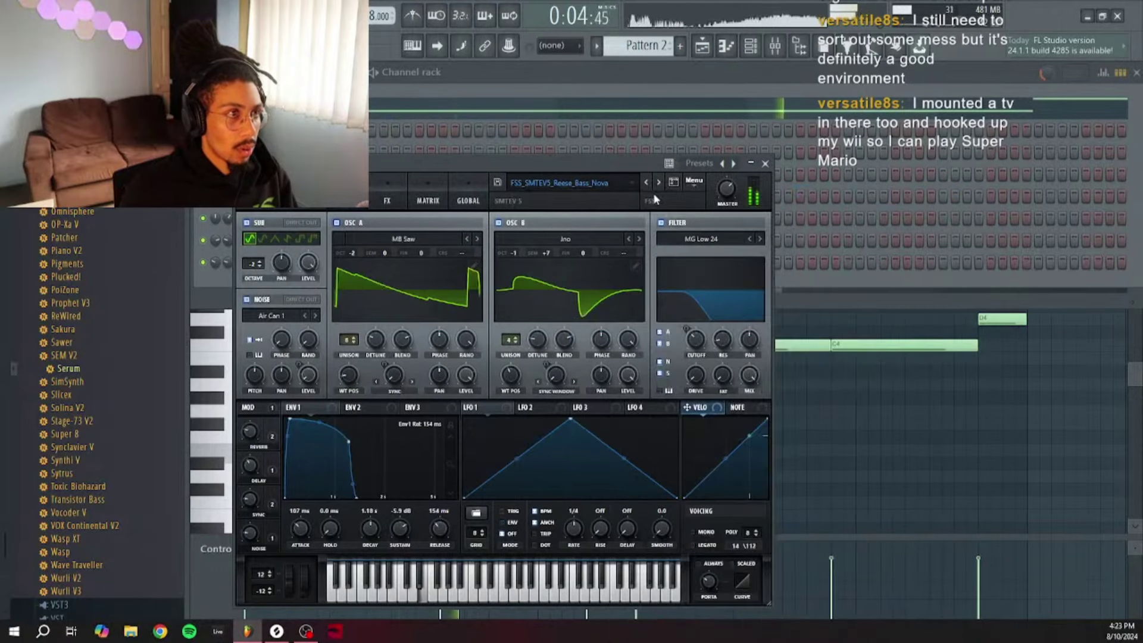
{"action": "left_click", "coordinate": [765, 163]}
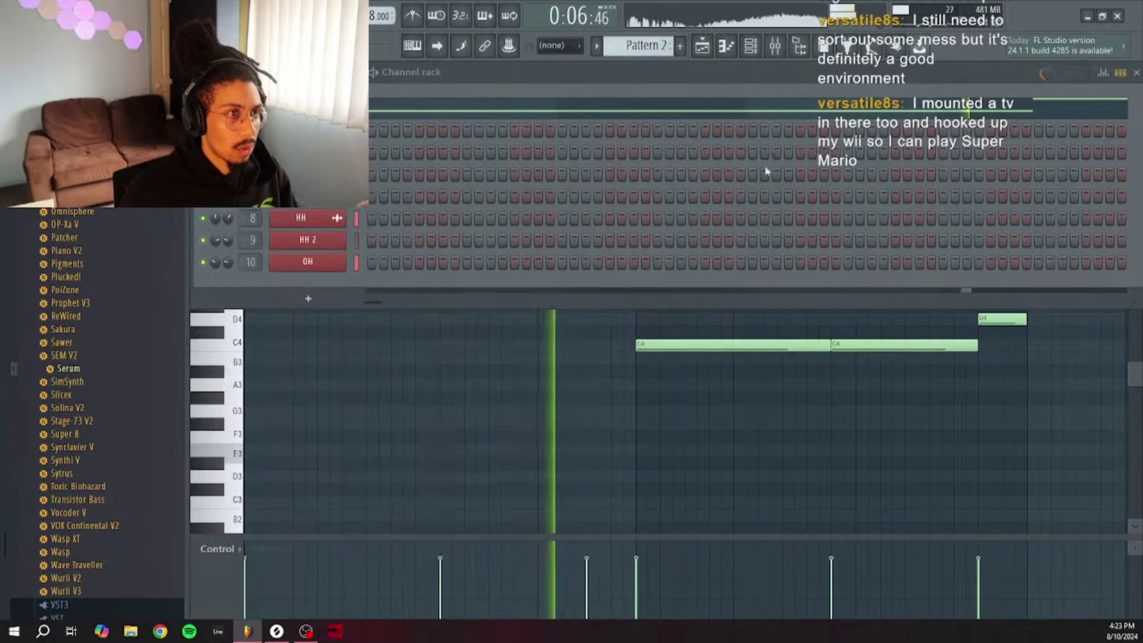
{"action": "left_click", "coordinate": [760, 395]}
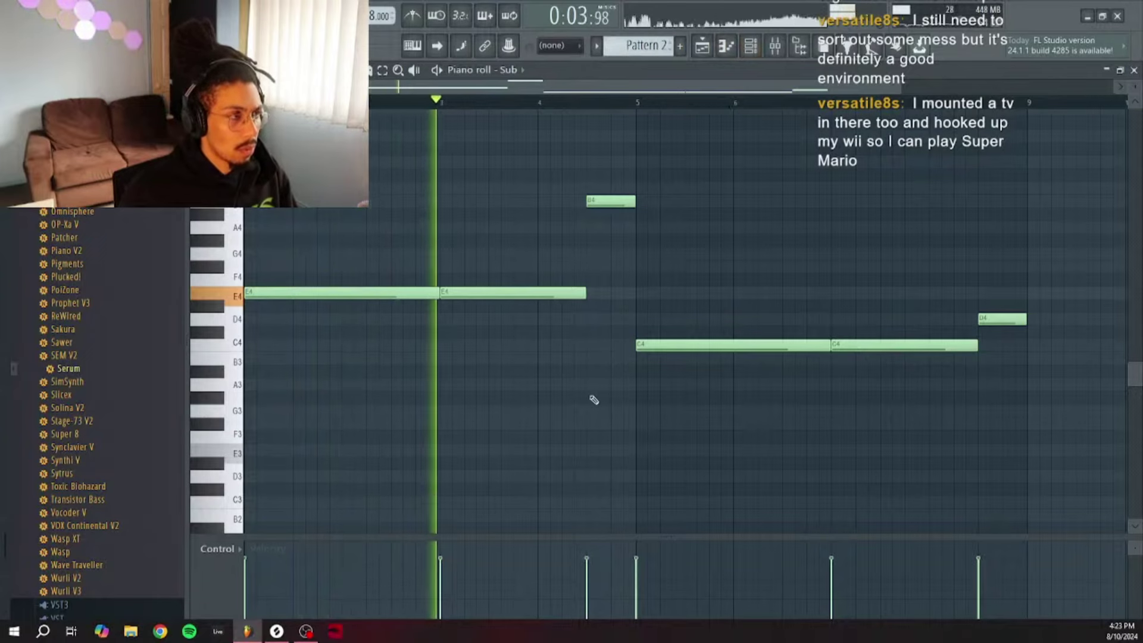
{"action": "left_click", "coordinate": [751, 46]}
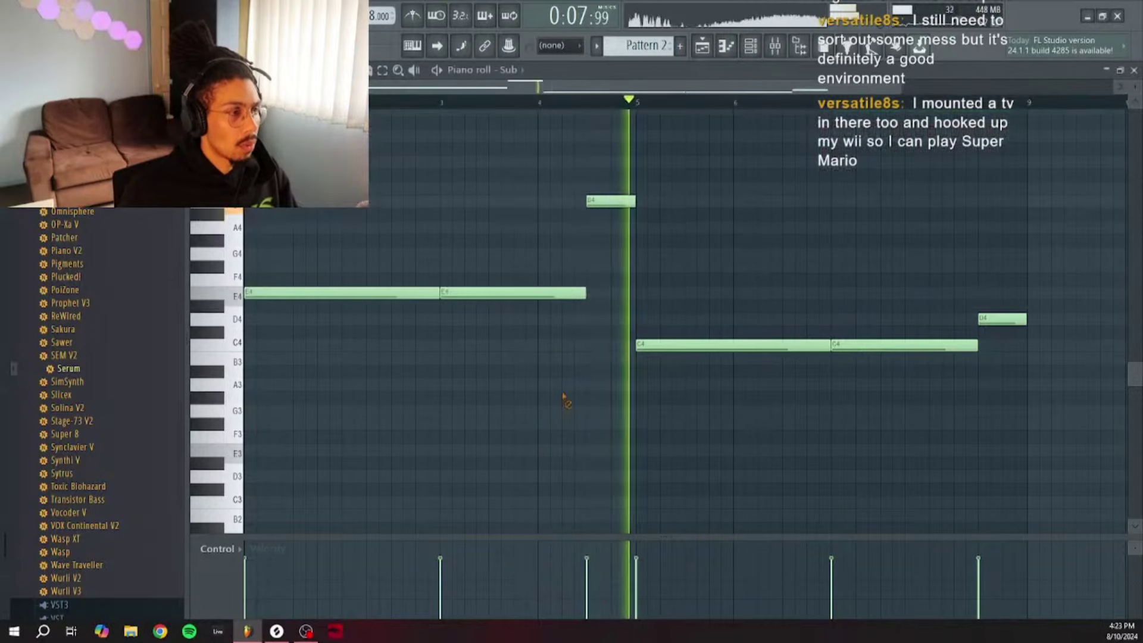
{"action": "key", "text": "F6"}
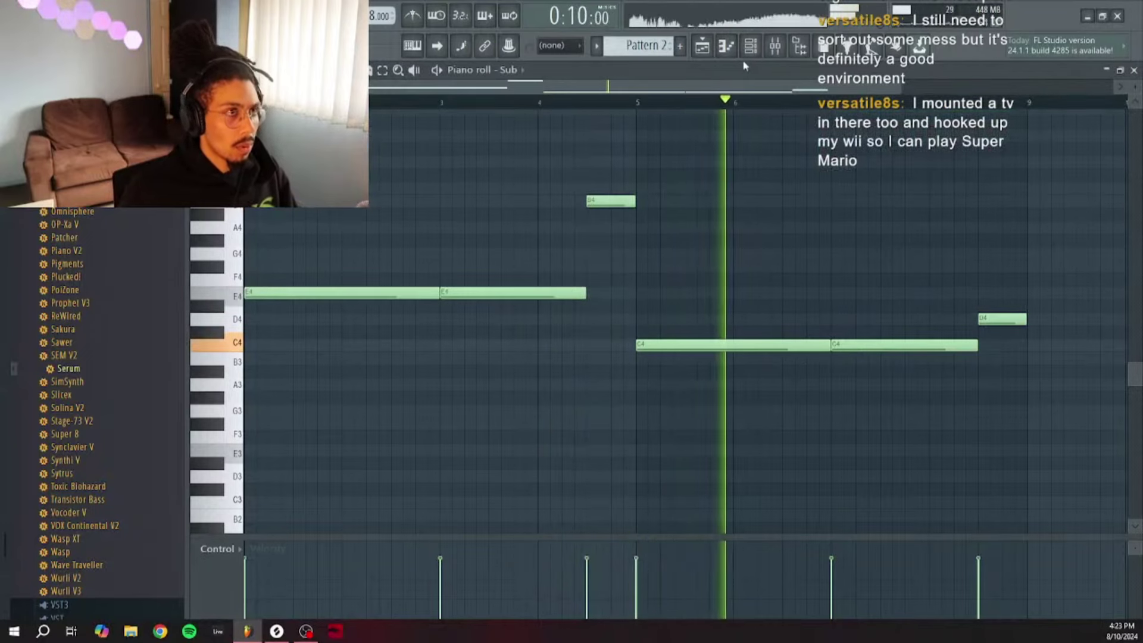
{"action": "key", "text": "F6"}
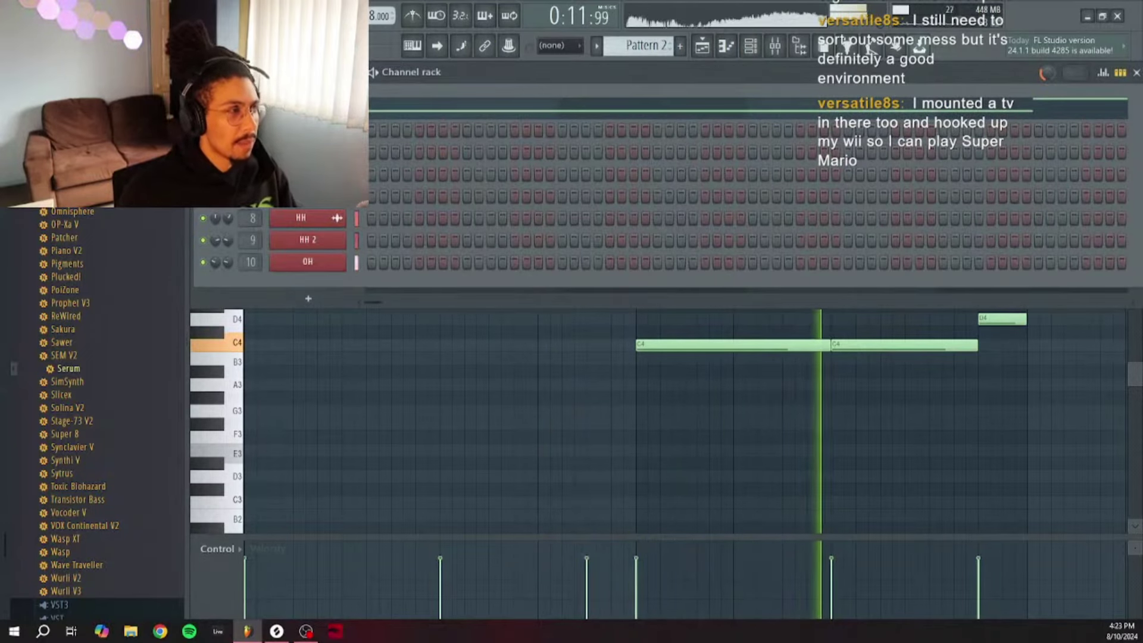
{"action": "key", "text": "F6"}
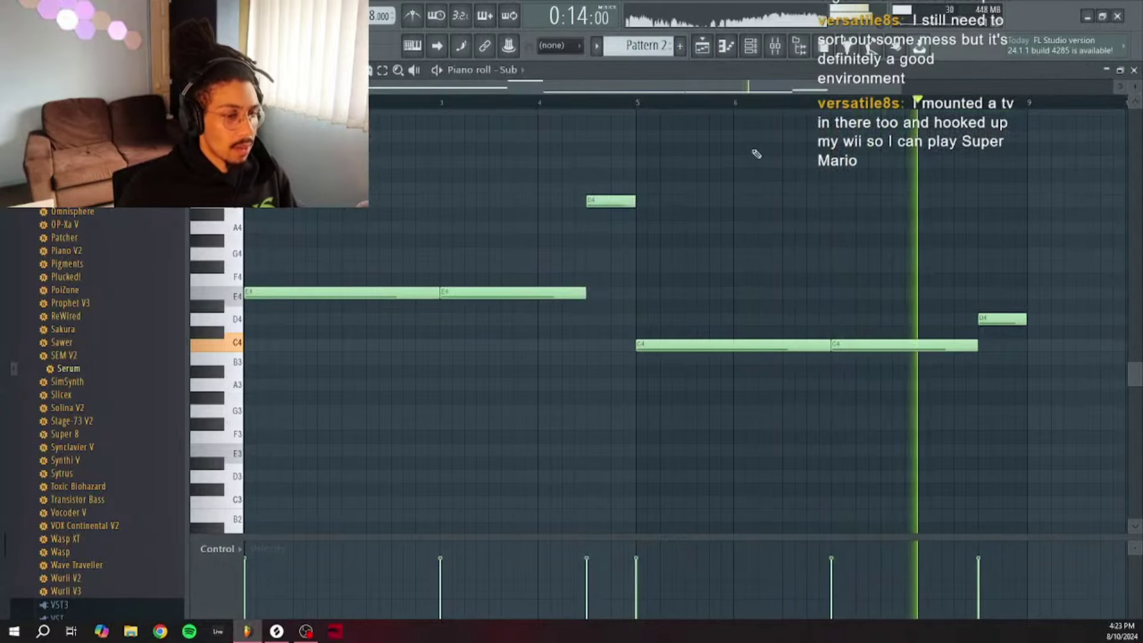
{"action": "key", "text": "F5"}
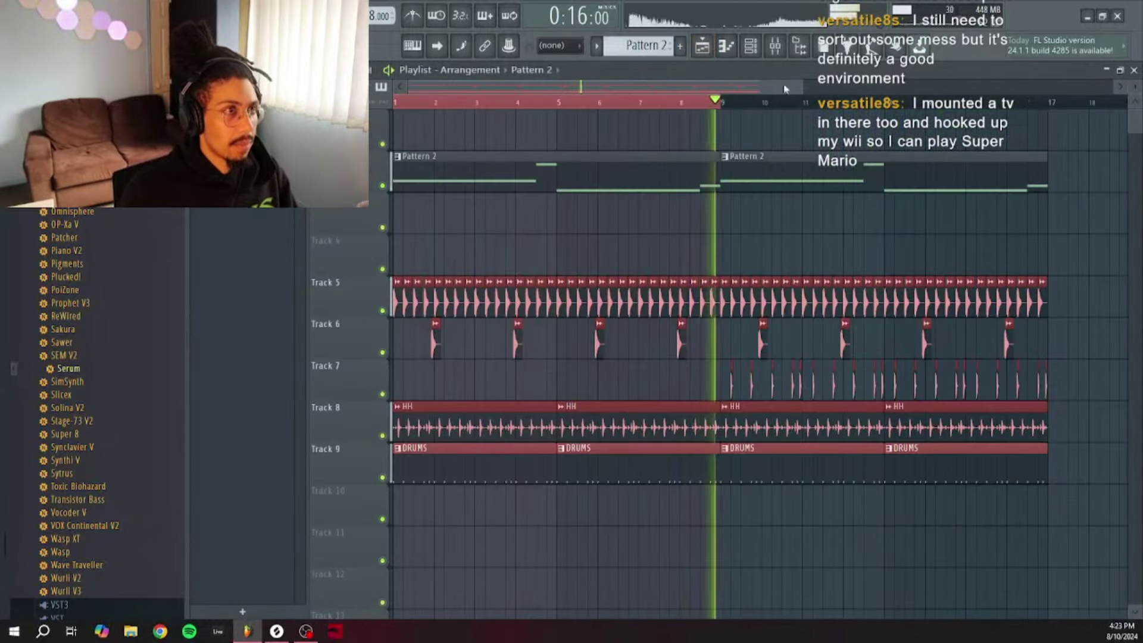
Step: Add Omnisphere from the plugin database as a new channel and open its piano roll in Pattern 2
{"action": "left_click", "coordinate": [755, 49]}
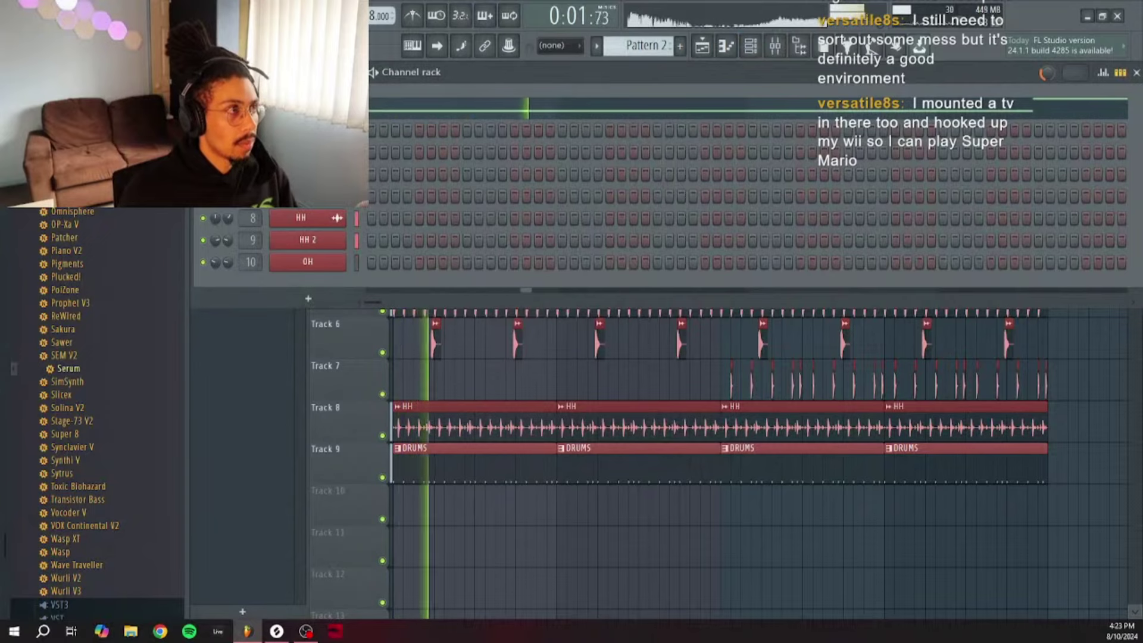
{"action": "scroll", "coordinate": [119, 357], "scroll_direction": "up", "scroll_amount": 15}
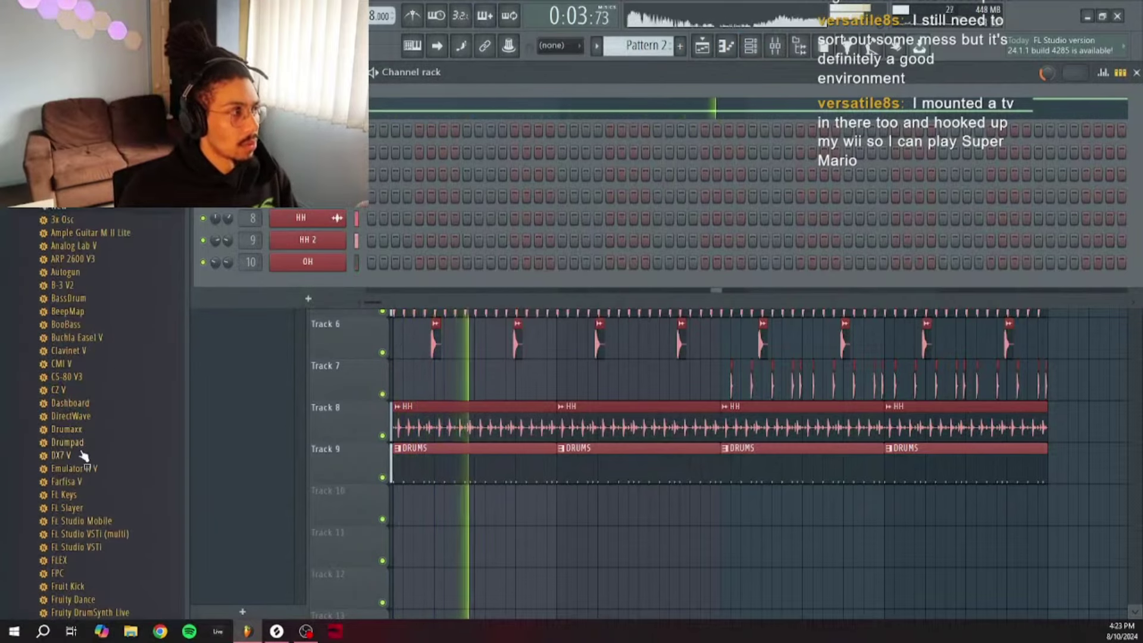
{"action": "key", "text": "F7"}
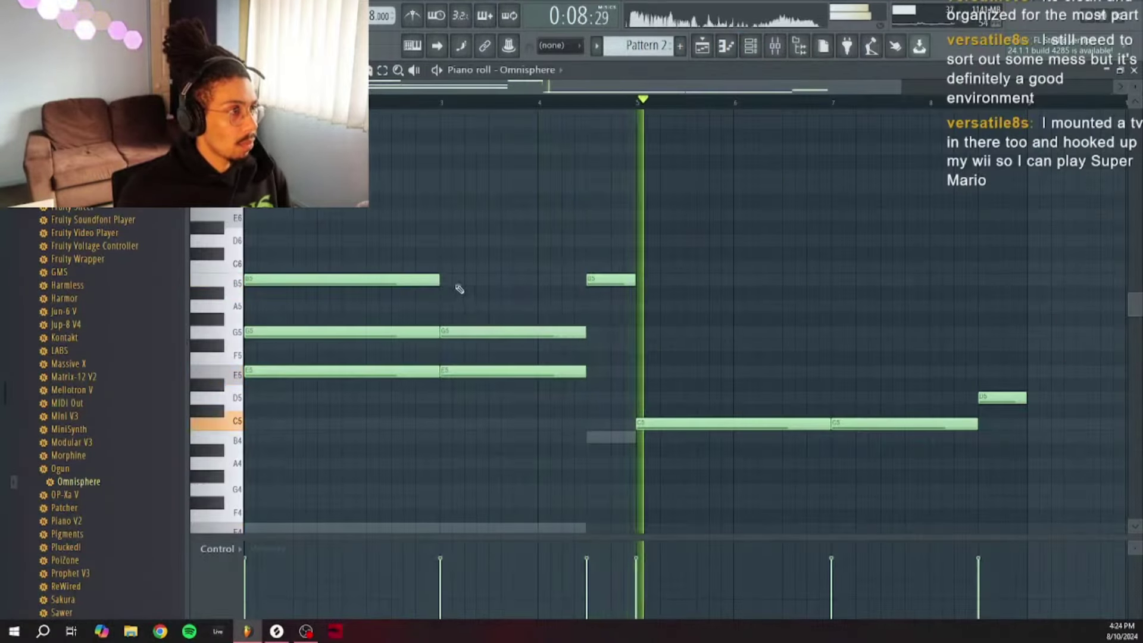
Step: Add one-and-a-half-bar B5 and D6 notes to the Omnisphere chord that starts at bar 3
{"action": "left_click", "coordinate": [459, 280]}
{"action": "left_click", "coordinate": [470, 240]}
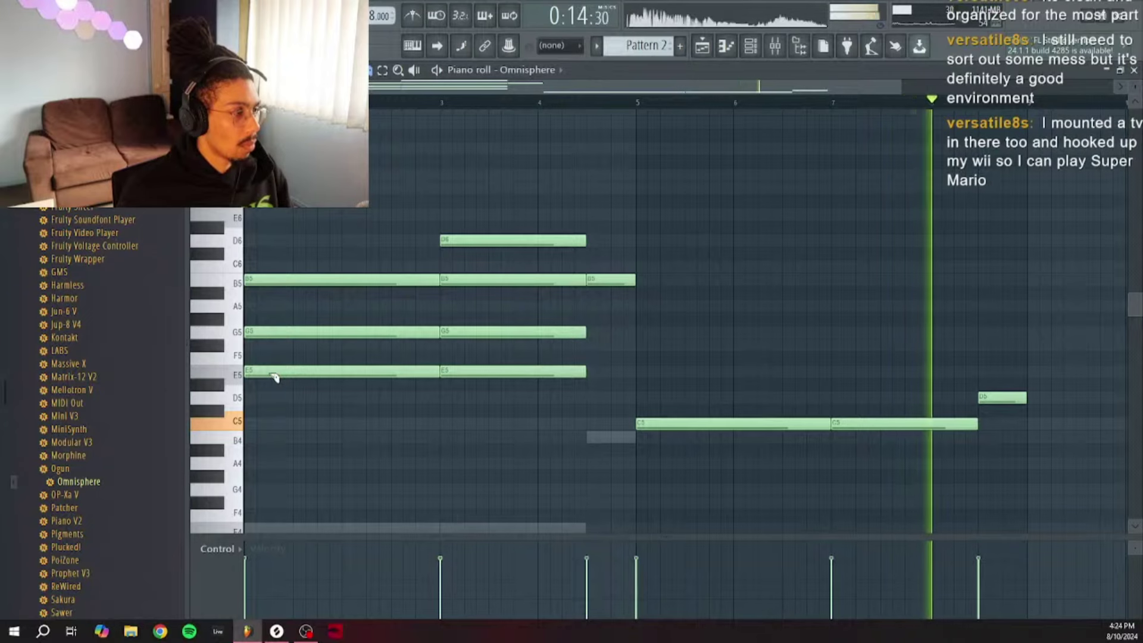
Step: Slice the opening E5-G5-B5 chord about three sixteenths into bar 1, testing cut points by playback
{"action": "left_click_drag", "start_coordinate": [274, 376], "coordinate": [284, 376]}
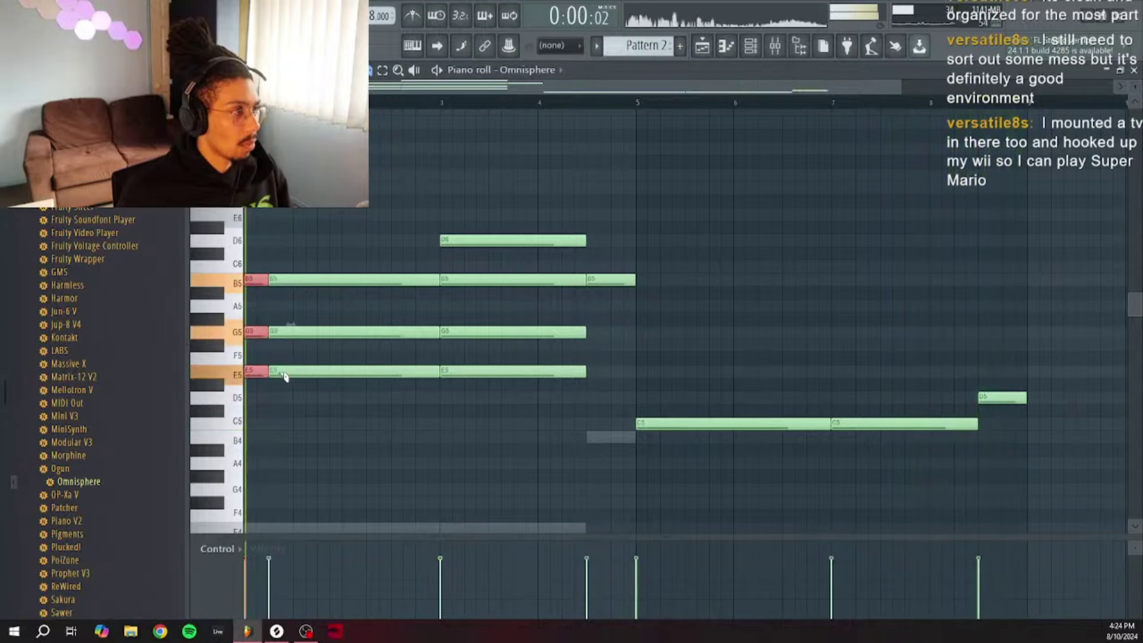
{"action": "key", "text": "ctrl+z"}
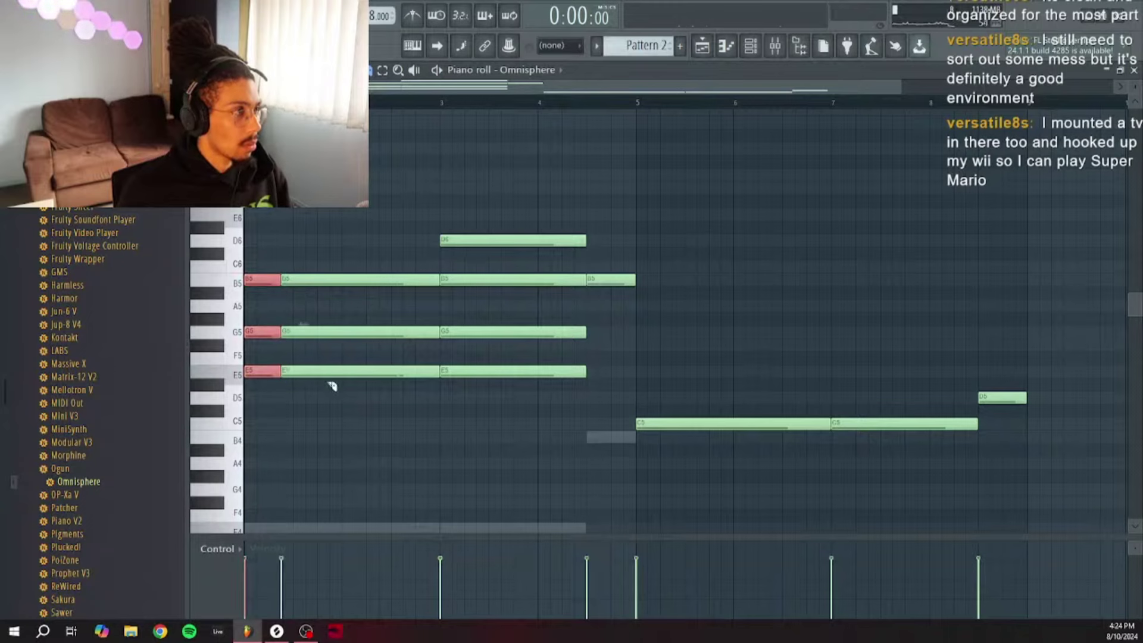
{"action": "key", "text": "space"}
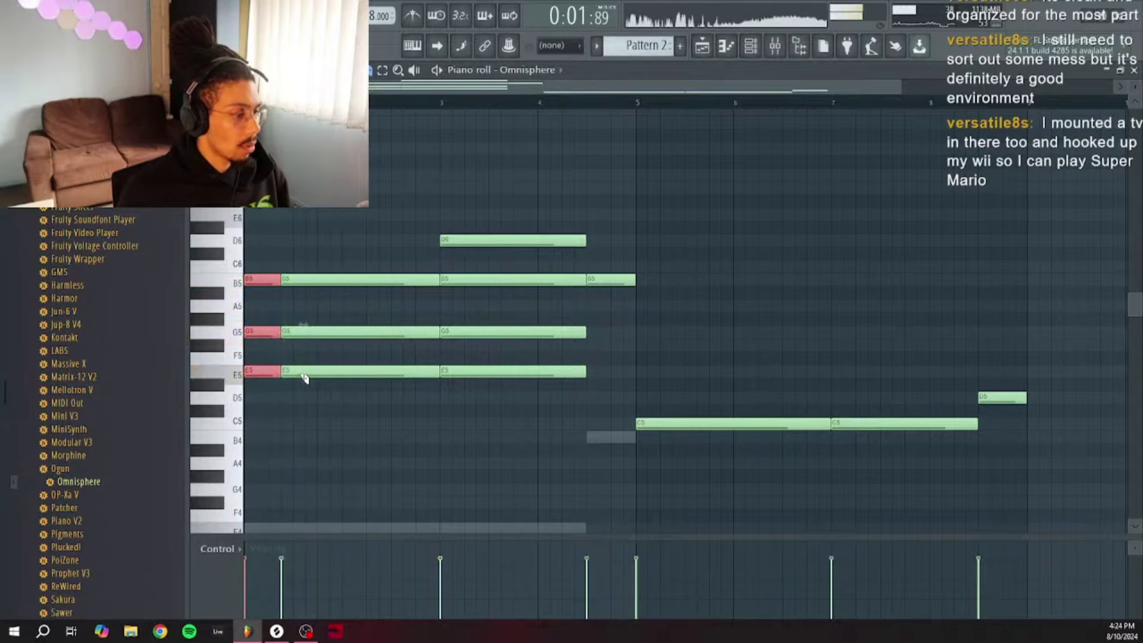
{"action": "key", "text": "space"}
{"action": "key", "text": "ctrl+z"}
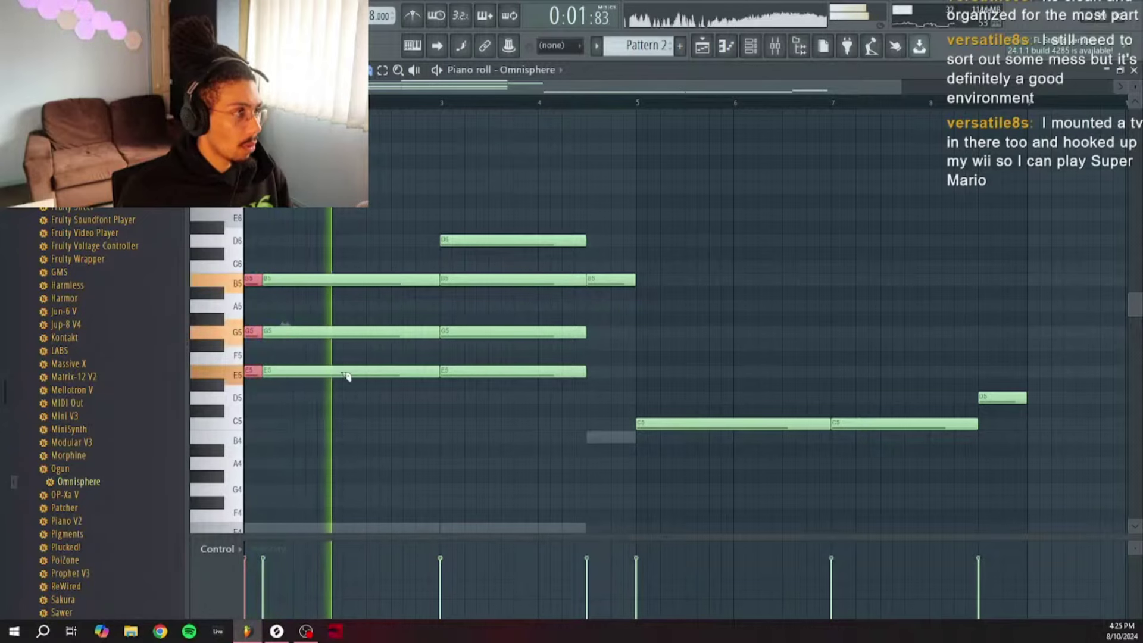
Step: Try a second cut through the opening chord about half a bar in, plus another cut on its E5 note
{"action": "key", "text": "space"}
{"action": "key", "text": "space"}
{"action": "left_click_drag", "start_coordinate": [288, 379], "coordinate": [293, 256]}
{"action": "key", "text": "space"}
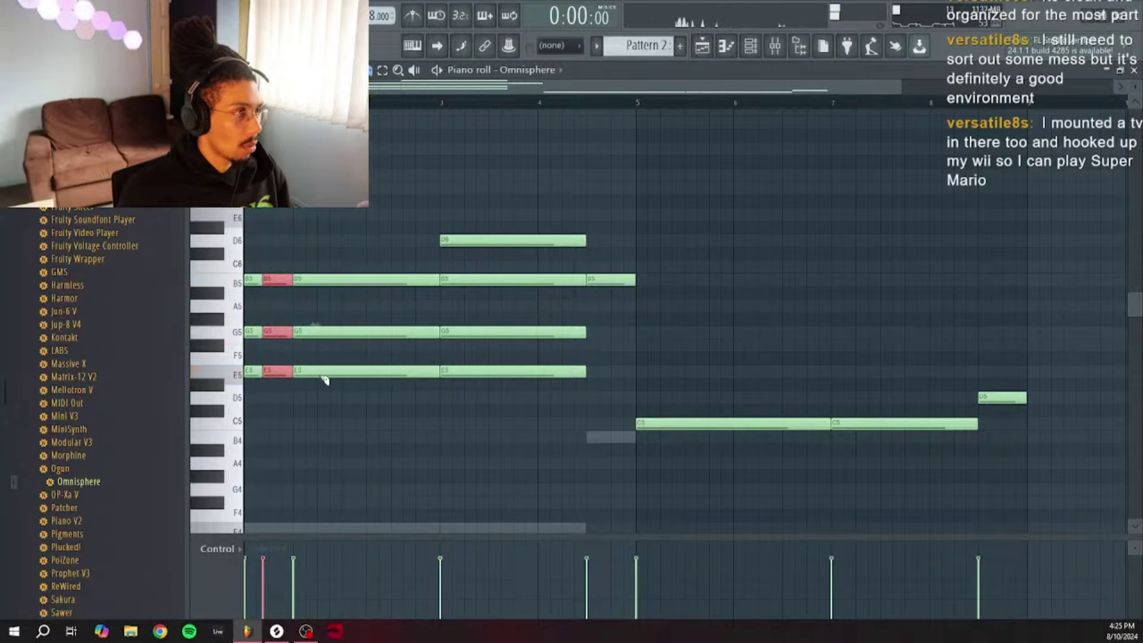
{"action": "key", "text": "space"}
{"action": "left_click_drag", "start_coordinate": [318, 378], "coordinate": [320, 371]}
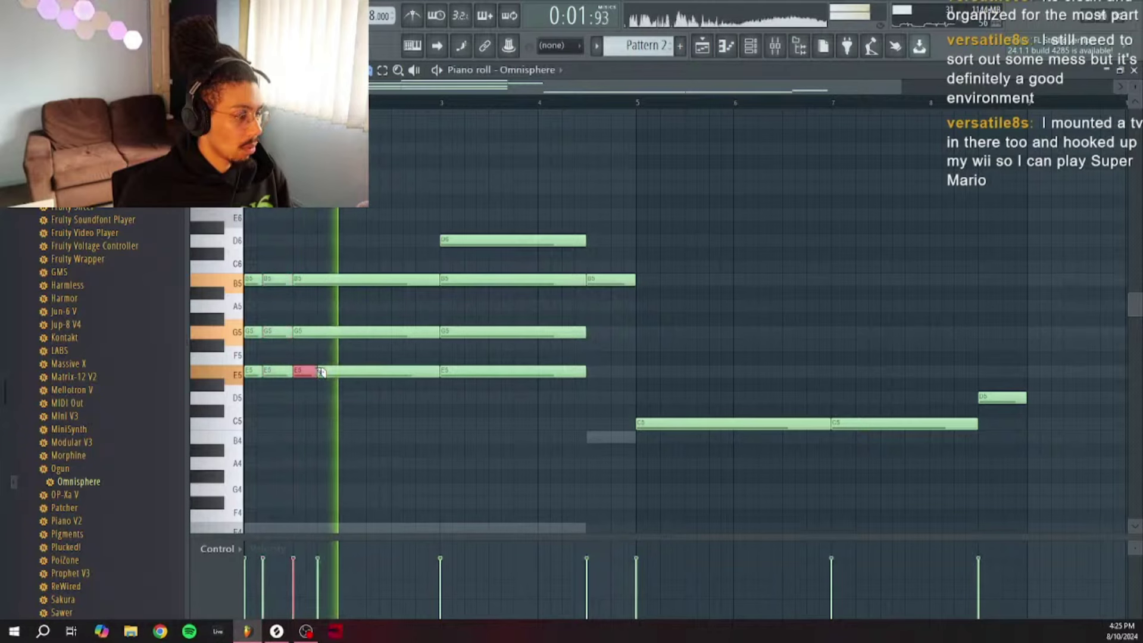
{"action": "key", "text": "space"}
Step: Undo the extra cuts in the long part of the opening chord and play the pattern back
{"action": "key", "text": "ctrl+z"}
{"action": "key", "text": "ctrl+alt+z"}
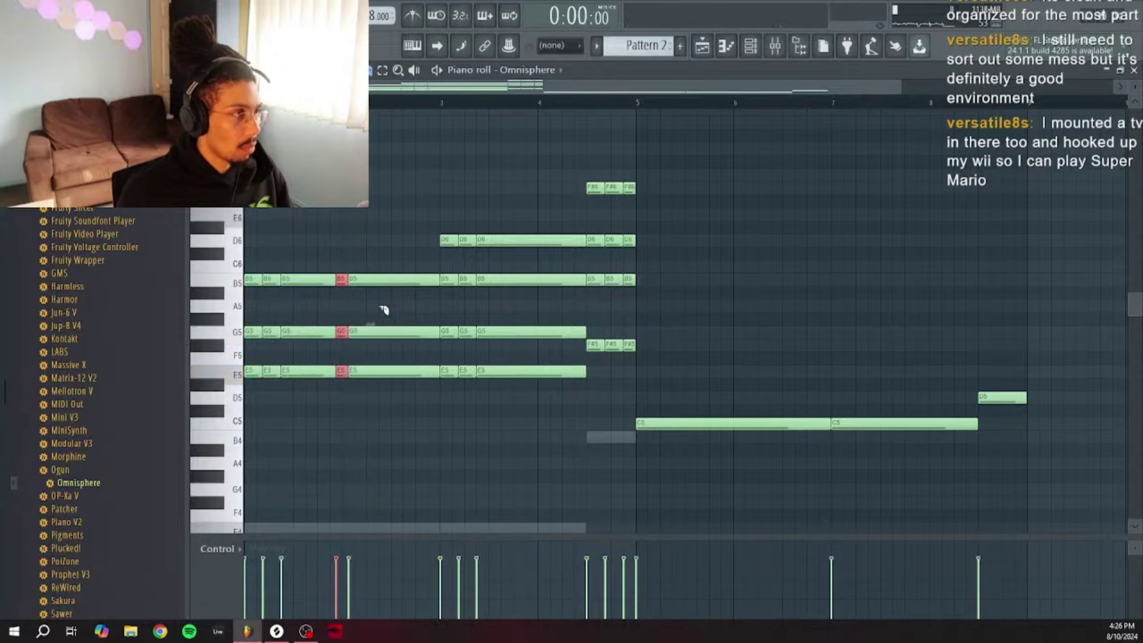
{"action": "key", "text": "space"}
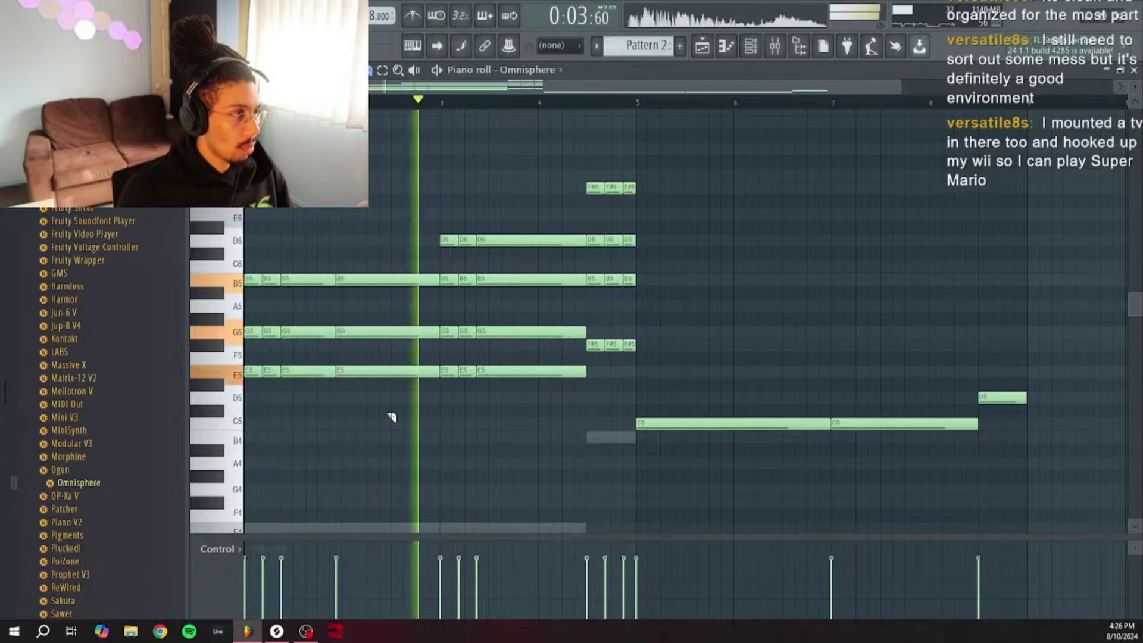
{"action": "key", "text": "ctrl+z"}
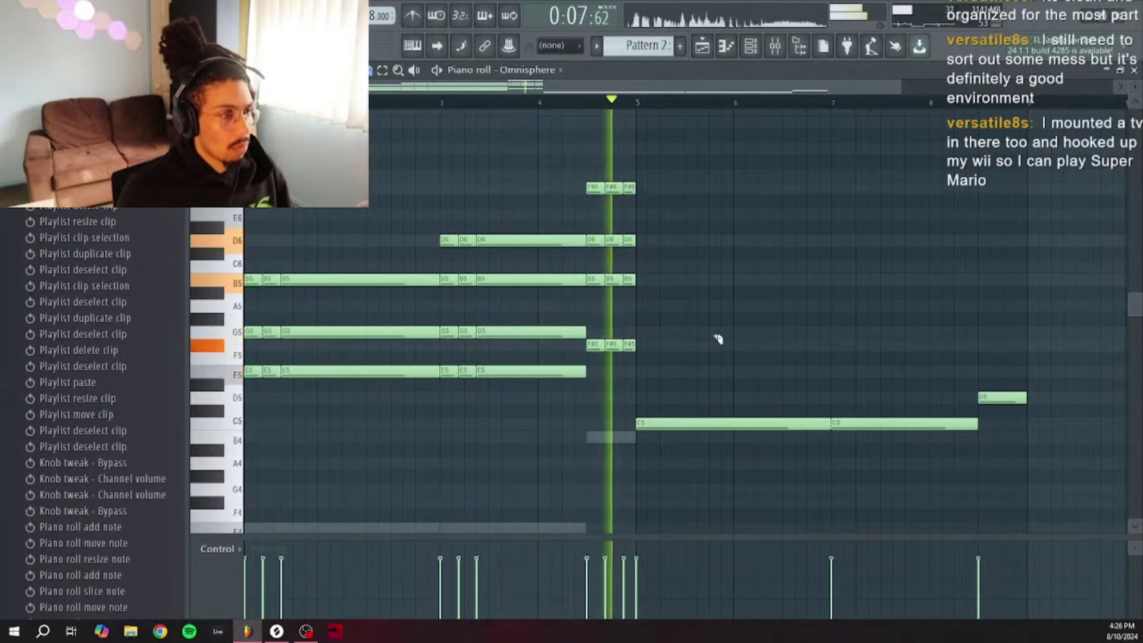
Step: Delete the C5 and D5 root notes in bars 5 to 8 of the Omnisphere part and stop playback
{"action": "left_click", "coordinate": [1009, 399]}
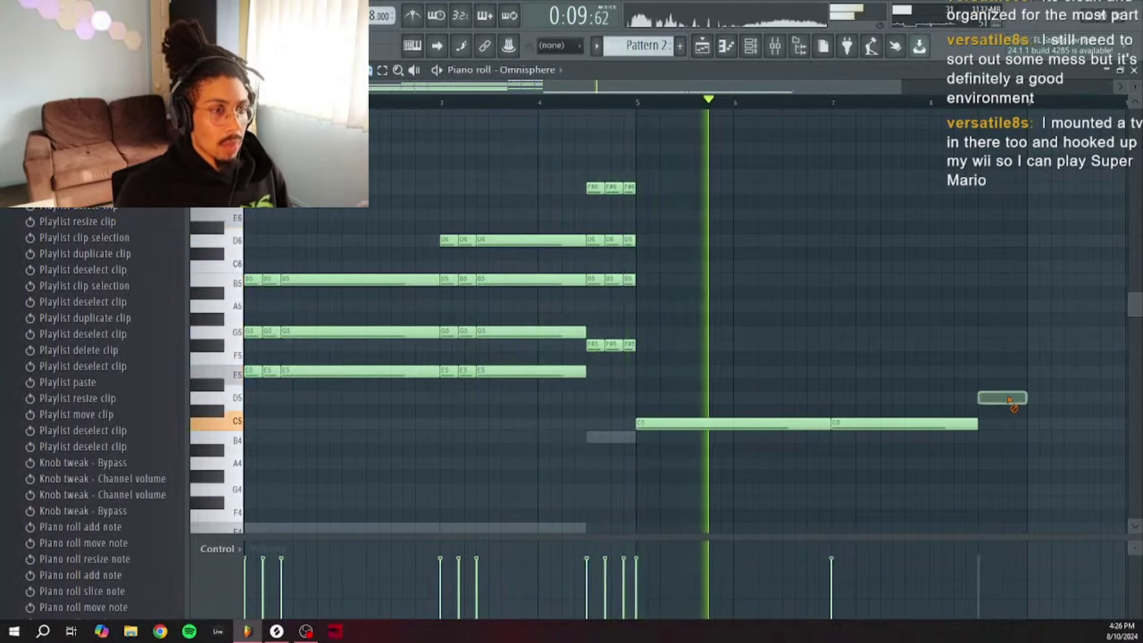
{"action": "right_click", "coordinate": [825, 425]}
{"action": "key", "text": "space"}
Step: Duplicate the chords of bars 1 to 4 into bars 5 to 8, transposed down to start on C5
{"action": "scroll", "coordinate": [653, 327], "scroll_direction": "up", "scroll_amount": 2}
{"action": "key", "text": "ctrl+a"}
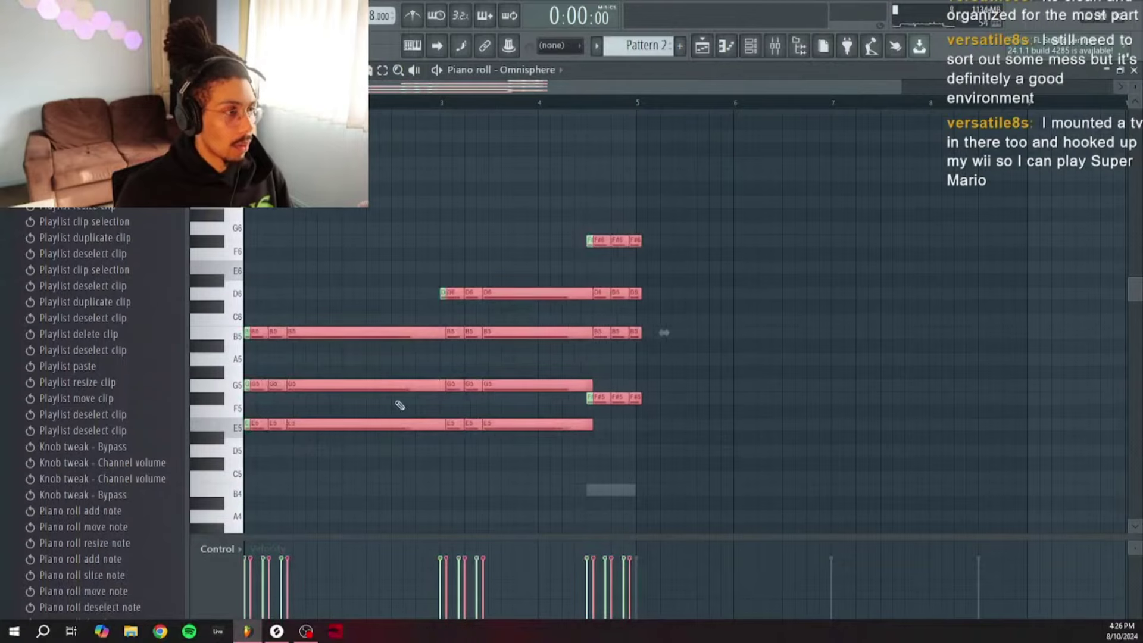
{"action": "scroll", "coordinate": [401, 403], "scroll_direction": "down", "scroll_amount": 5}
{"action": "left_click_drag", "start_coordinate": [359, 231], "coordinate": [749, 444]}
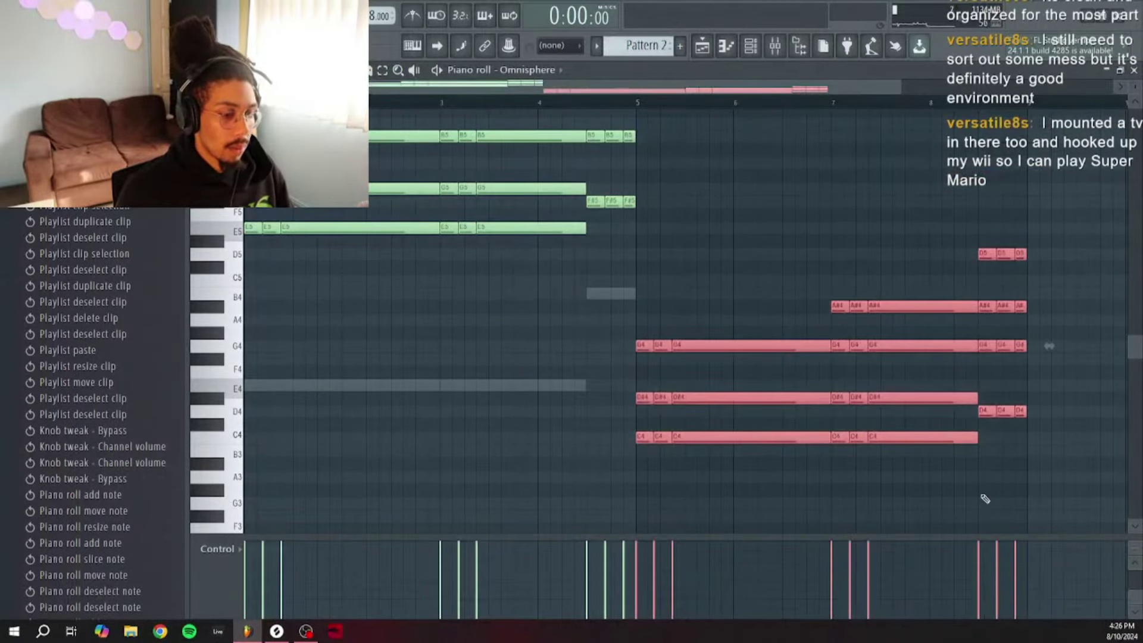
{"action": "key", "text": "ctrl+Up"}
{"action": "right_click", "coordinate": [986, 394]}
Step: Raise the row of D#5 notes in the copied chords of bars 5 to 8 to E5
{"action": "scroll", "coordinate": [905, 323], "scroll_direction": "up", "scroll_amount": 1}
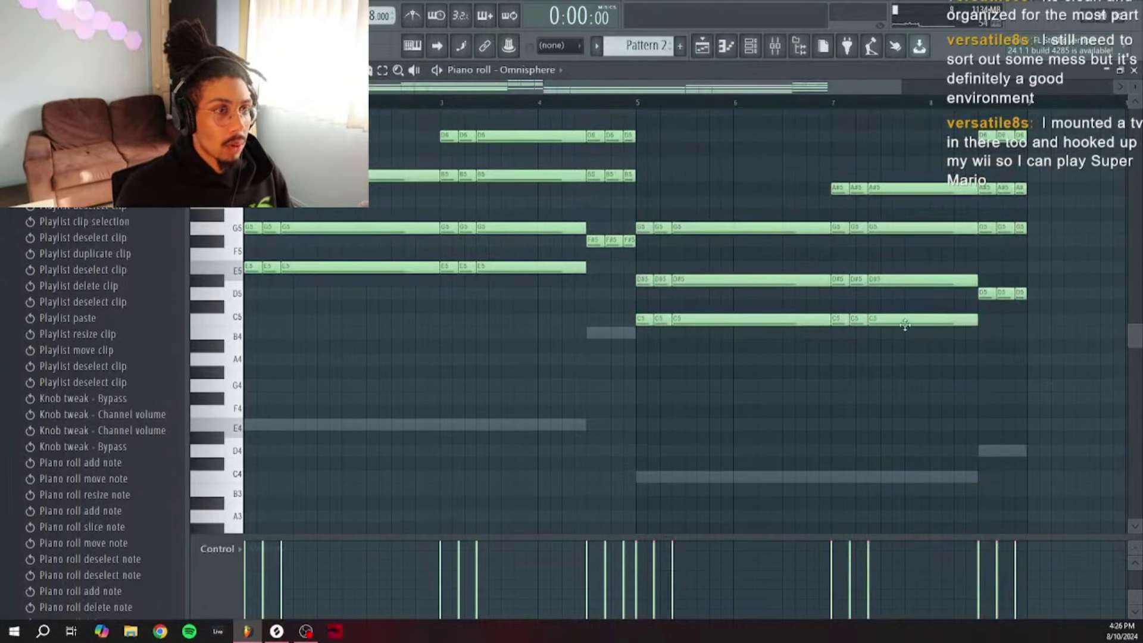
{"action": "left_click_drag", "start_coordinate": [601, 280], "coordinate": [936, 280]}
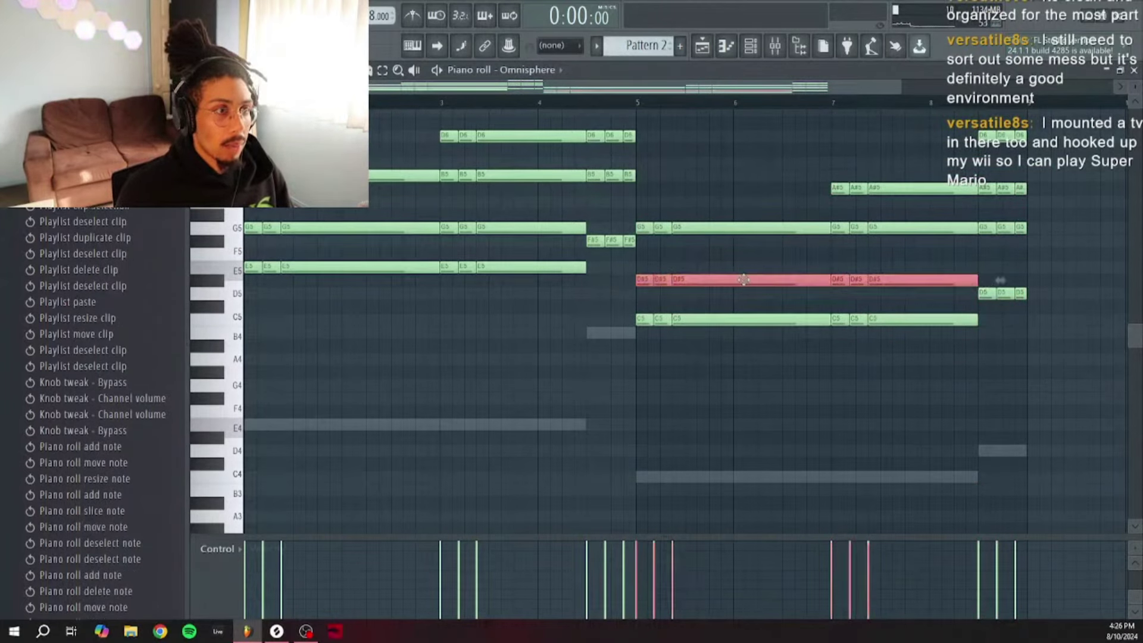
{"action": "left_click_drag", "start_coordinate": [743, 280], "coordinate": [742, 258]}
{"action": "right_click", "coordinate": [870, 422]}
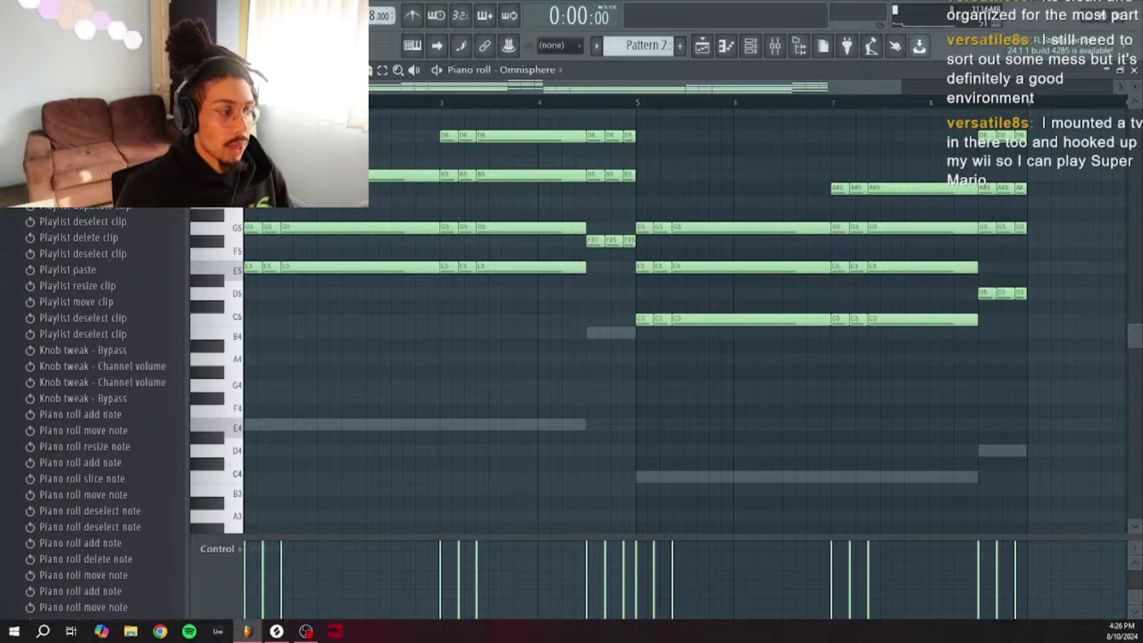
Step: Play the pattern and load the Keyboards patch Liquid Celeste in the Omnisphere channel's patch browser
{"action": "key", "text": "space"}
{"action": "left_click", "coordinate": [752, 46]}
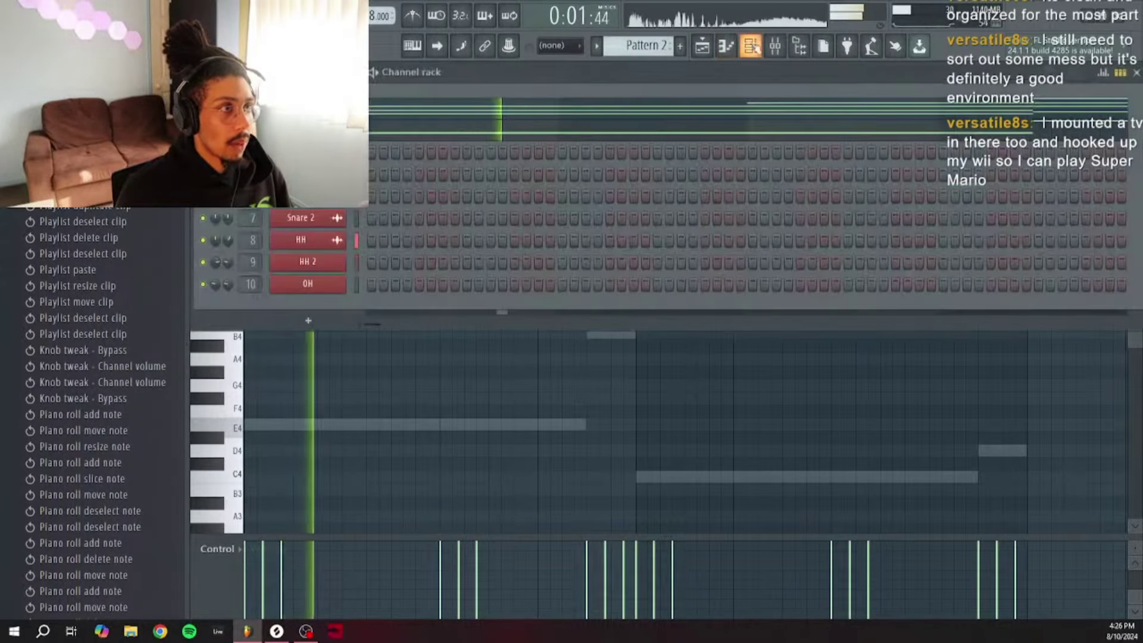
{"action": "left_click", "coordinate": [751, 46]}
{"action": "left_click", "coordinate": [751, 46]}
{"action": "left_click", "coordinate": [307, 218]}
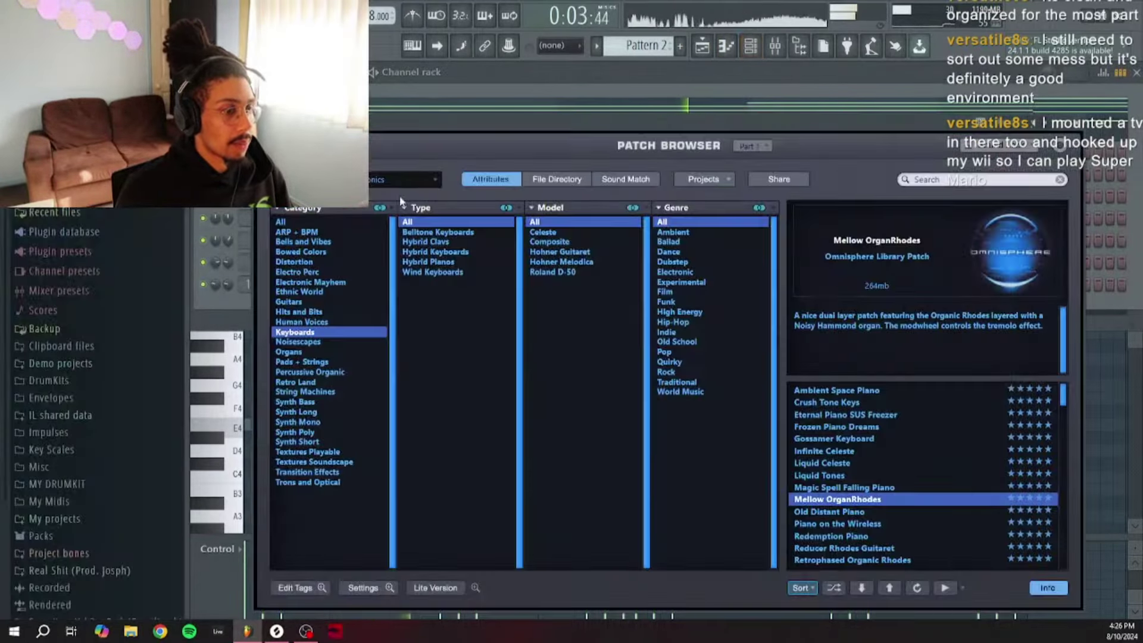
{"action": "left_click", "coordinate": [894, 466]}
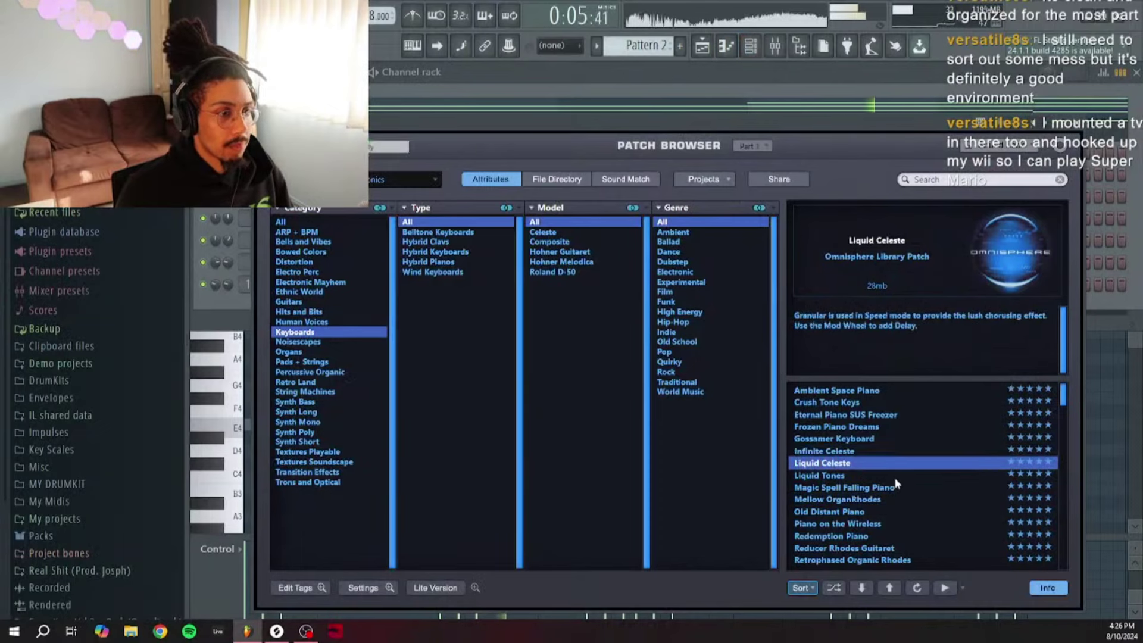
Step: Audition the Reducer Rhodes Guitaret and Warmup the Old School Rhodes patches, load Boomerang Dreampiano, and close the patch browser
{"action": "scroll", "coordinate": [917, 467], "scroll_direction": "down", "scroll_amount": 4}
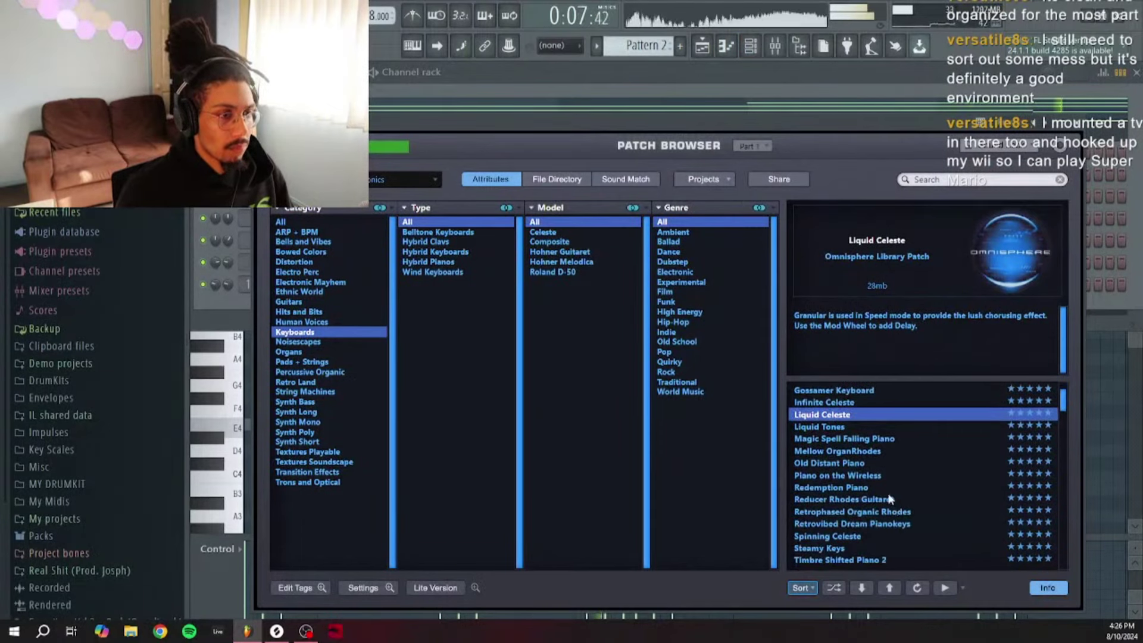
{"action": "left_click", "coordinate": [886, 500]}
{"action": "scroll", "coordinate": [887, 516], "scroll_direction": "down", "scroll_amount": 6}
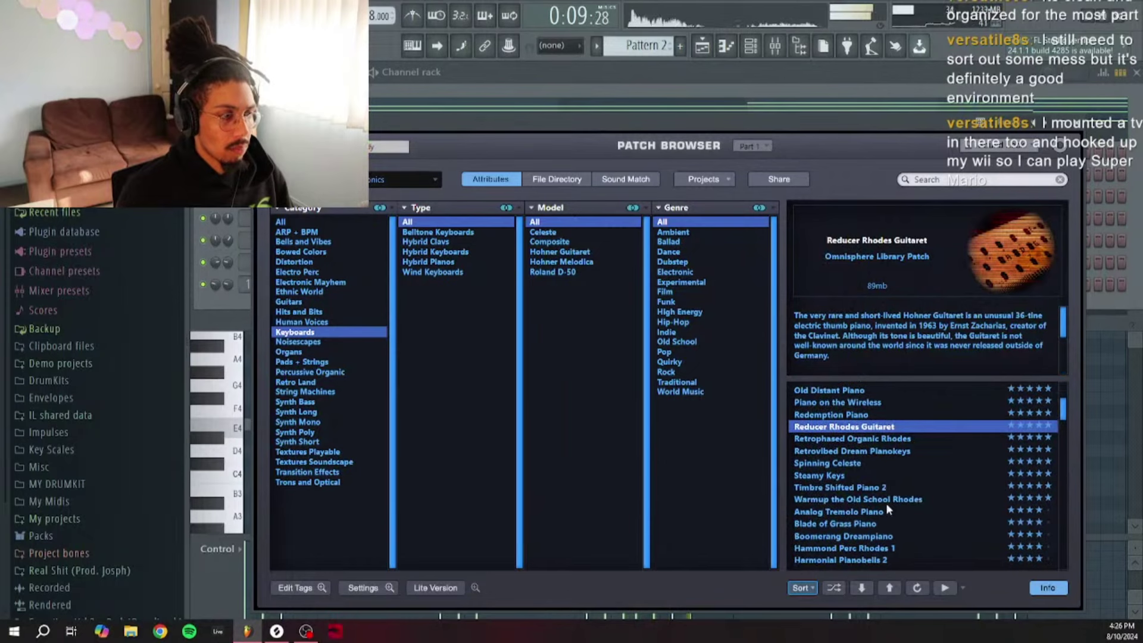
{"action": "scroll", "coordinate": [887, 453], "scroll_direction": "down", "scroll_amount": 2}
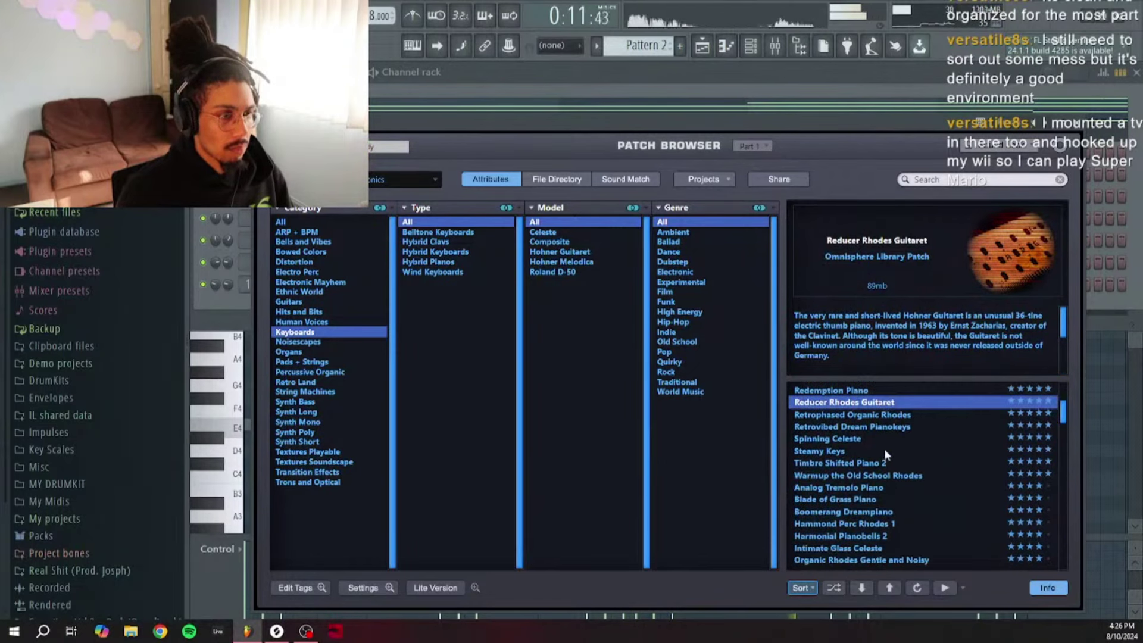
{"action": "left_click", "coordinate": [873, 476]}
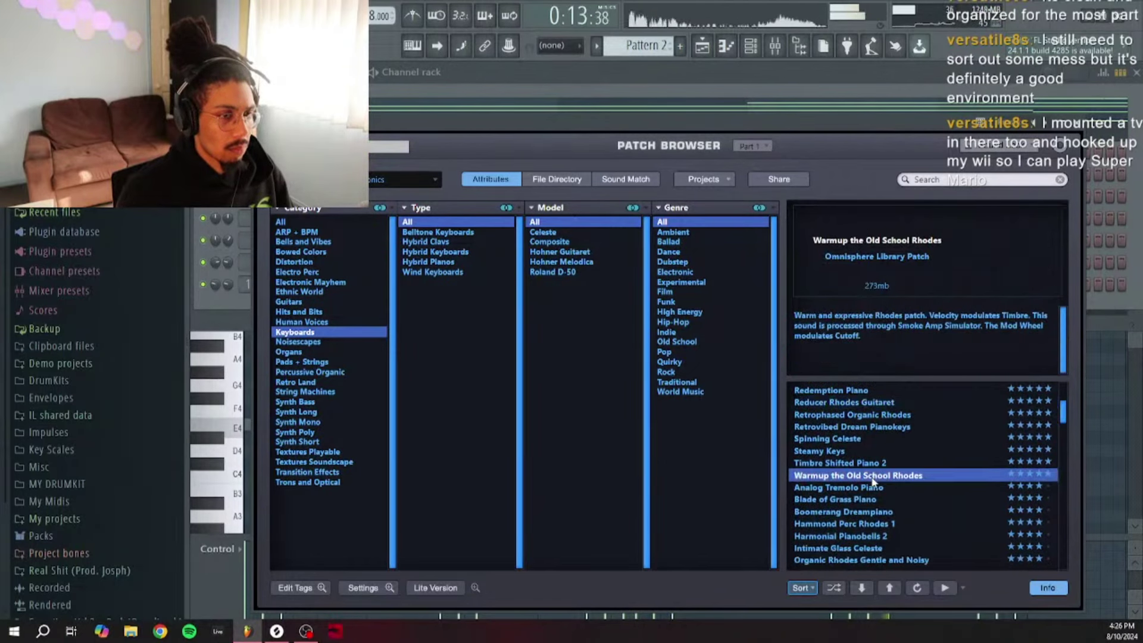
{"action": "scroll", "coordinate": [884, 473], "scroll_direction": "down", "scroll_amount": 4}
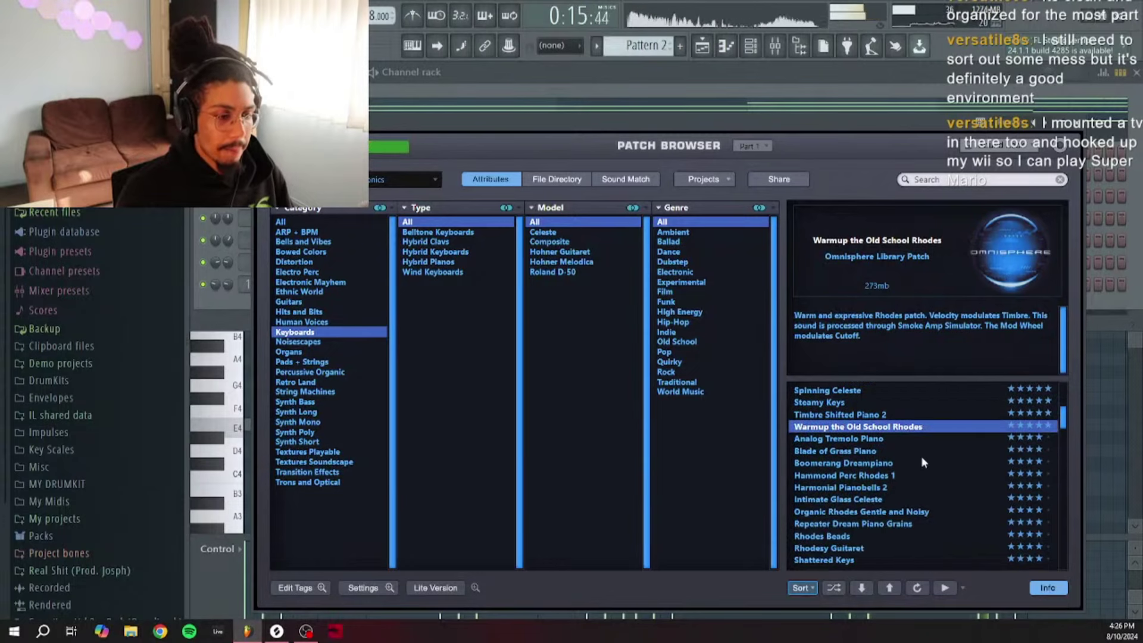
{"action": "left_click", "coordinate": [903, 463]}
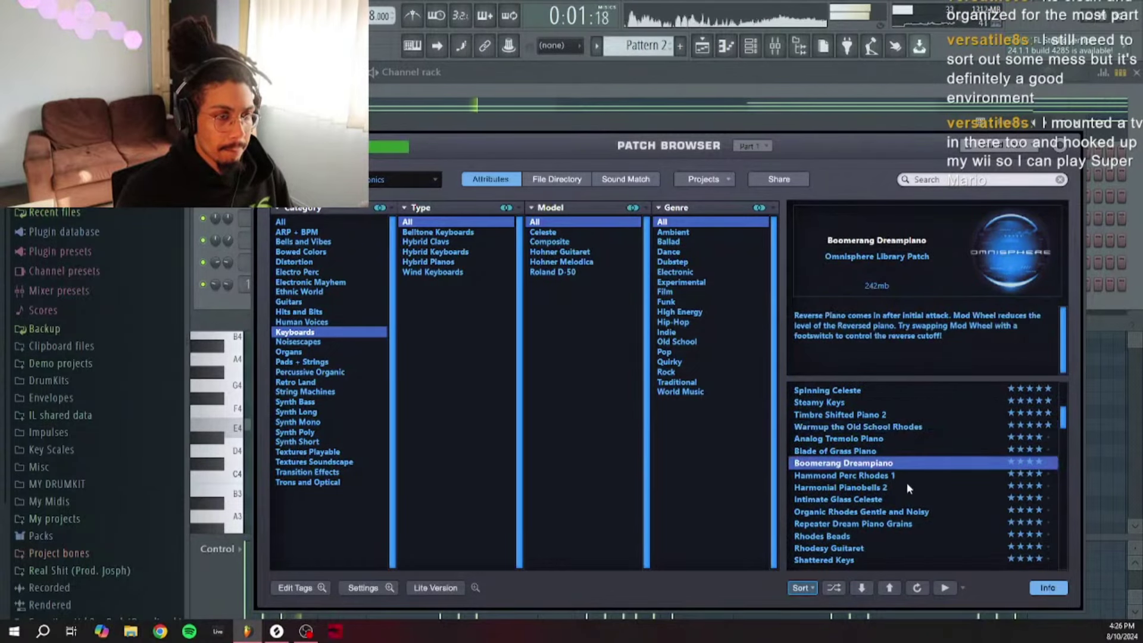
{"action": "left_click", "coordinate": [1097, 460]}
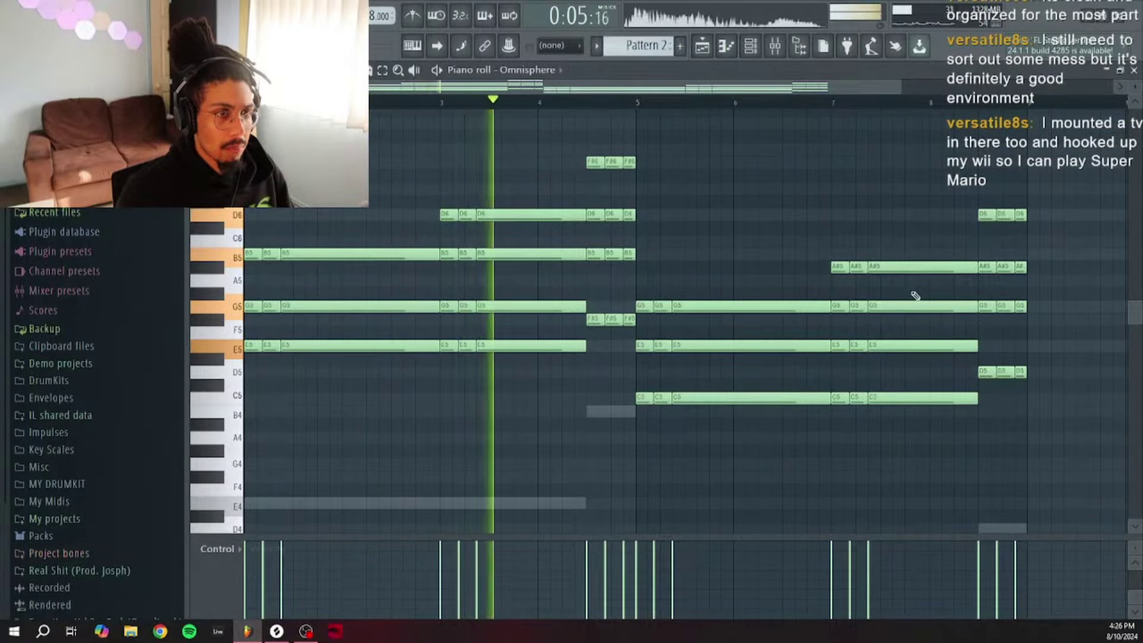
Step: Raise the row of A#5 notes in bars 7 and 8 of the Omnisphere part to B5
{"action": "left_click_drag", "start_coordinate": [816, 238], "coordinate": [1101, 249]}
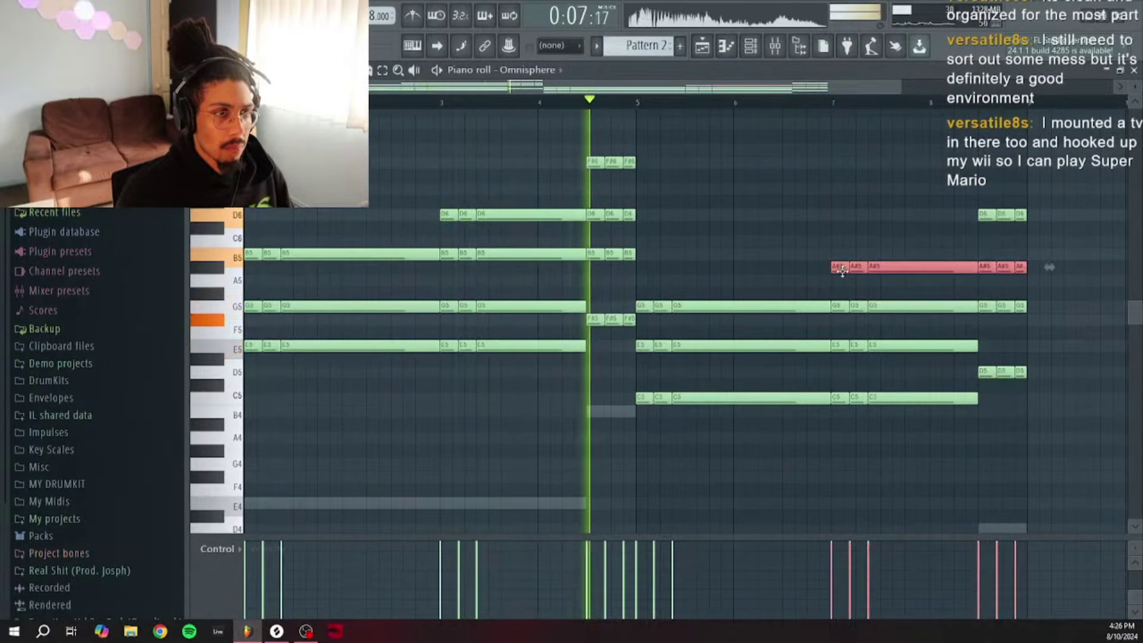
{"action": "key", "text": "shift+Up"}
{"action": "left_click", "coordinate": [1059, 310]}
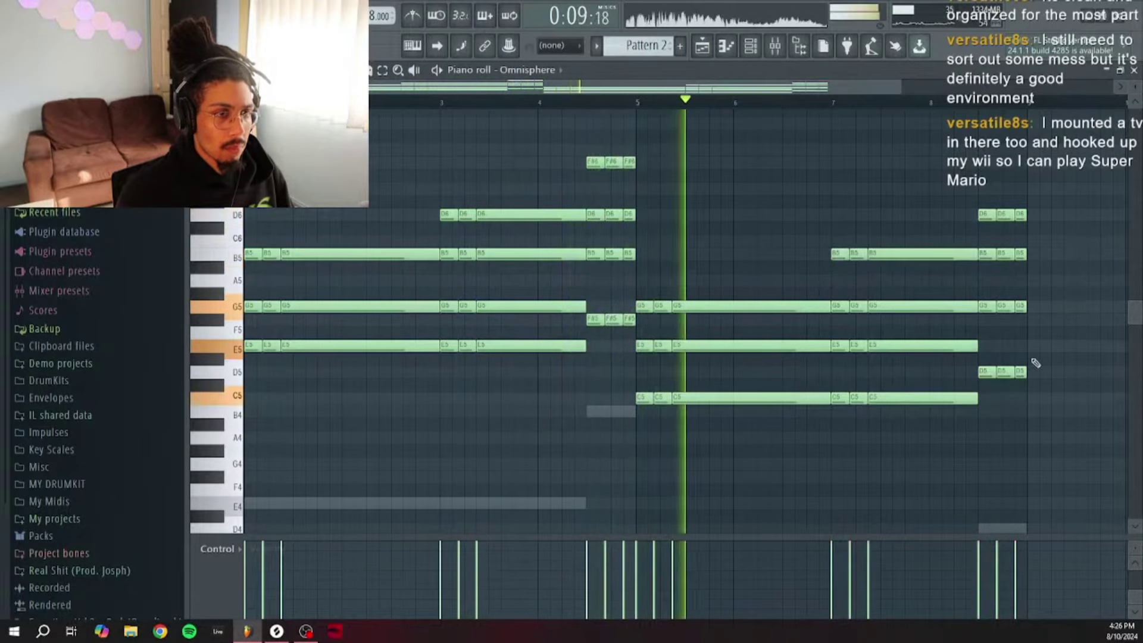
{"action": "left_click", "coordinate": [750, 46]}
{"action": "left_click", "coordinate": [750, 46]}
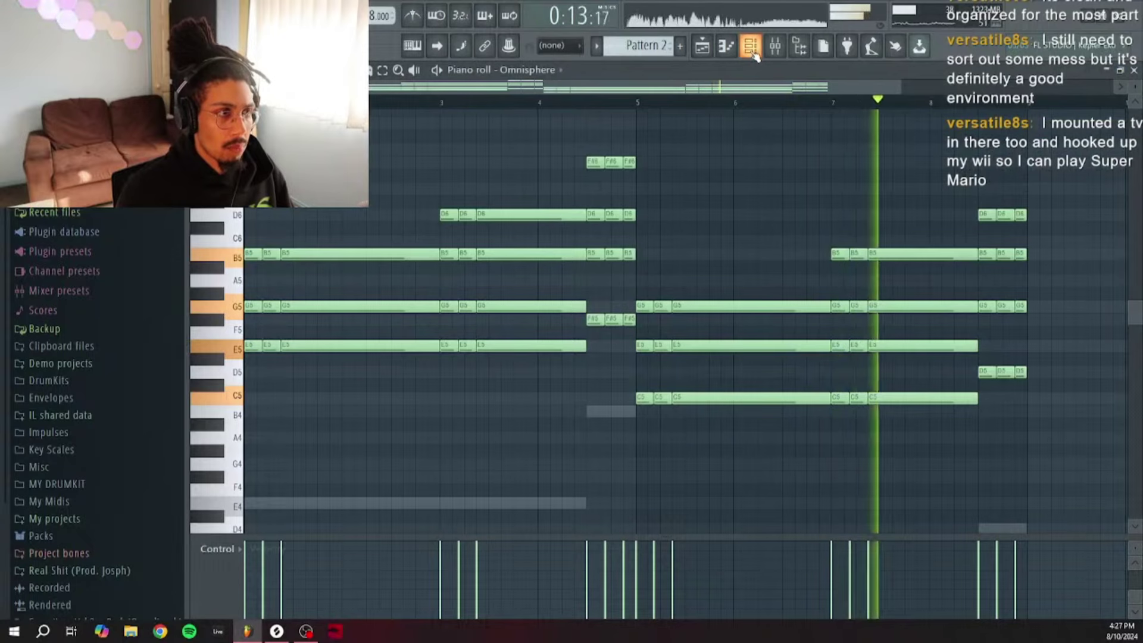
{"action": "left_click", "coordinate": [750, 46]}
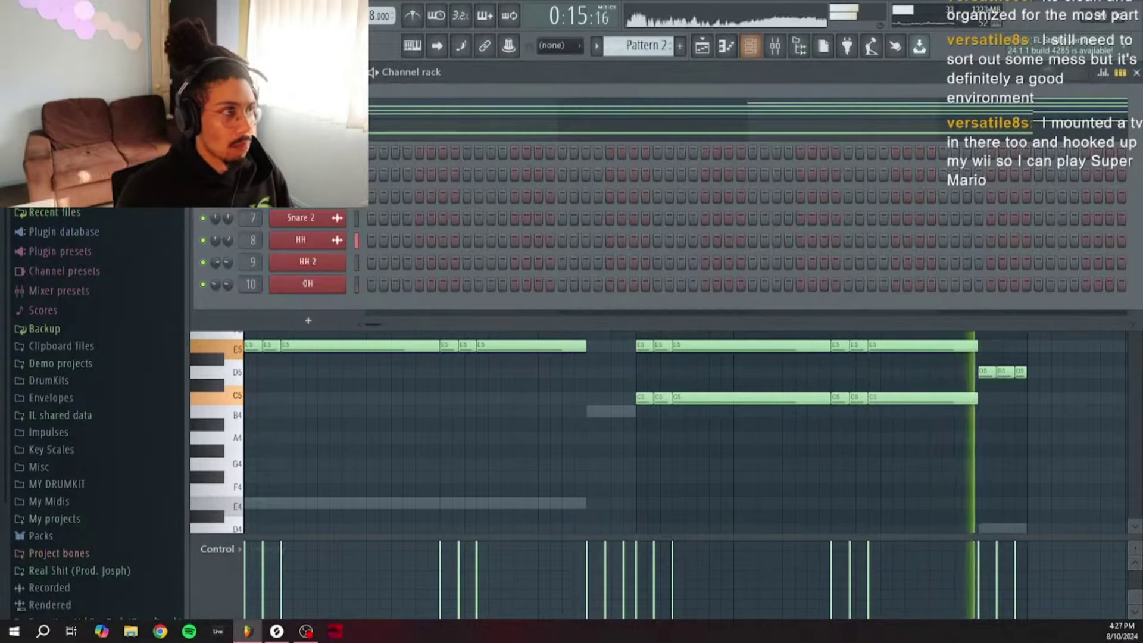
{"action": "left_click", "coordinate": [309, 222]}
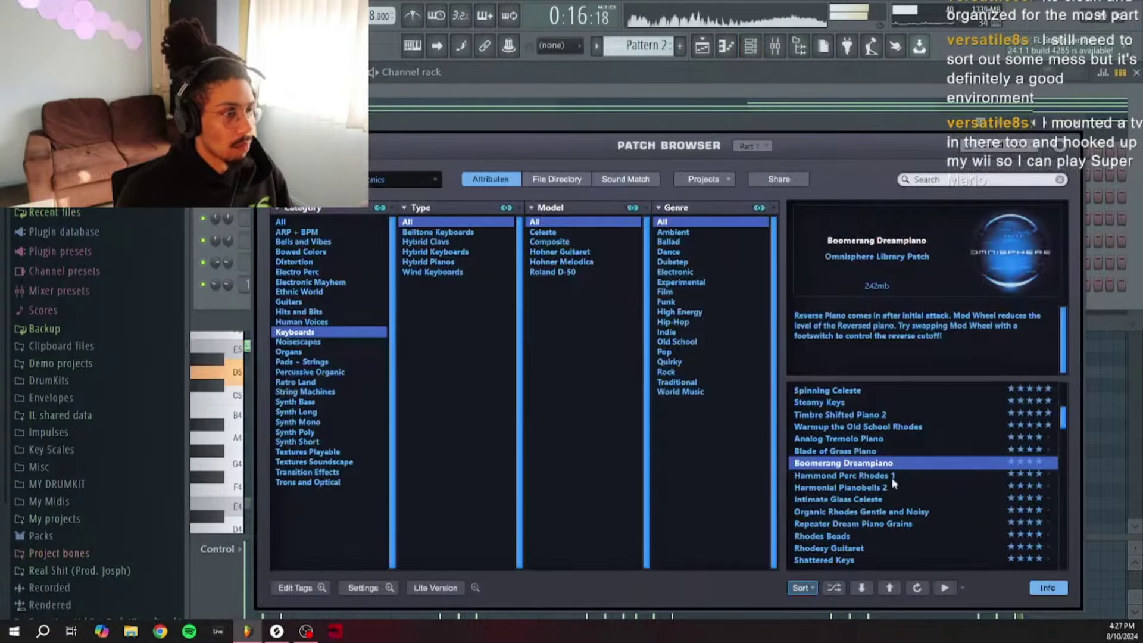
{"action": "left_click", "coordinate": [1094, 477]}
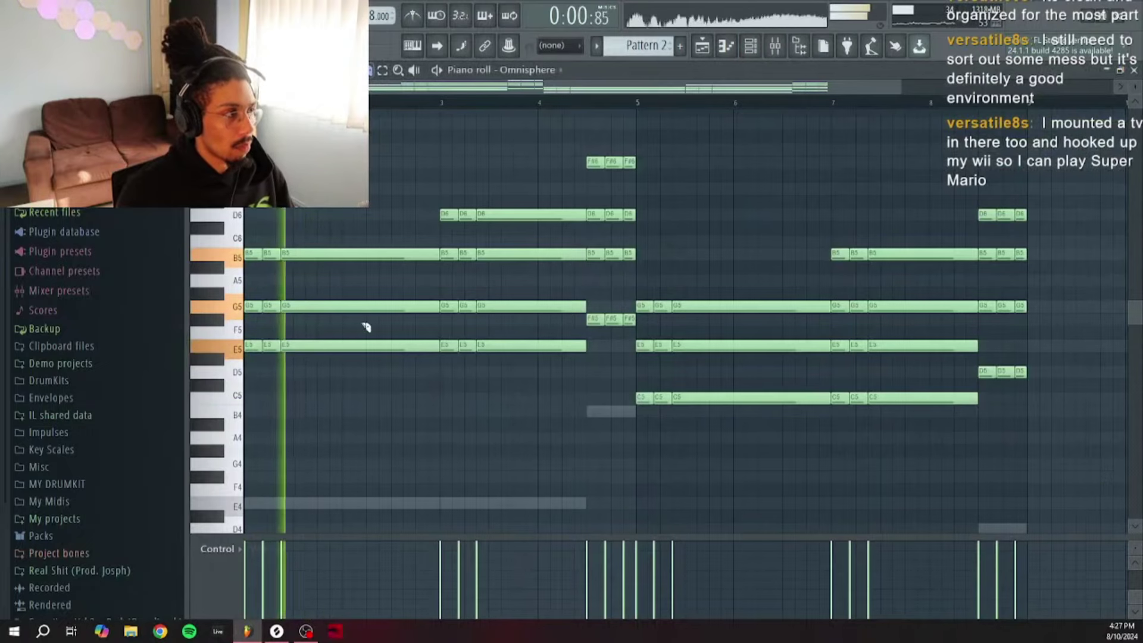
Step: Slice the long chord across bars 1 and 2 into extra short hits around and just after the start of bar 2, replaying the pattern
{"action": "scroll", "coordinate": [395, 183], "scroll_direction": "up", "scroll_amount": 3}
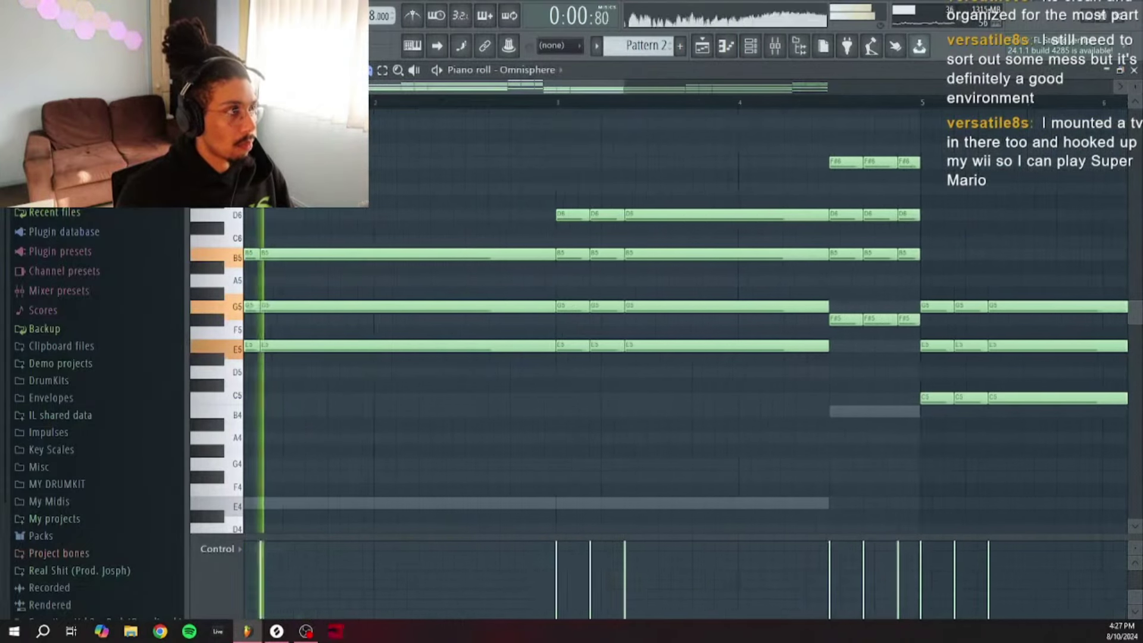
{"action": "key", "text": "space"}
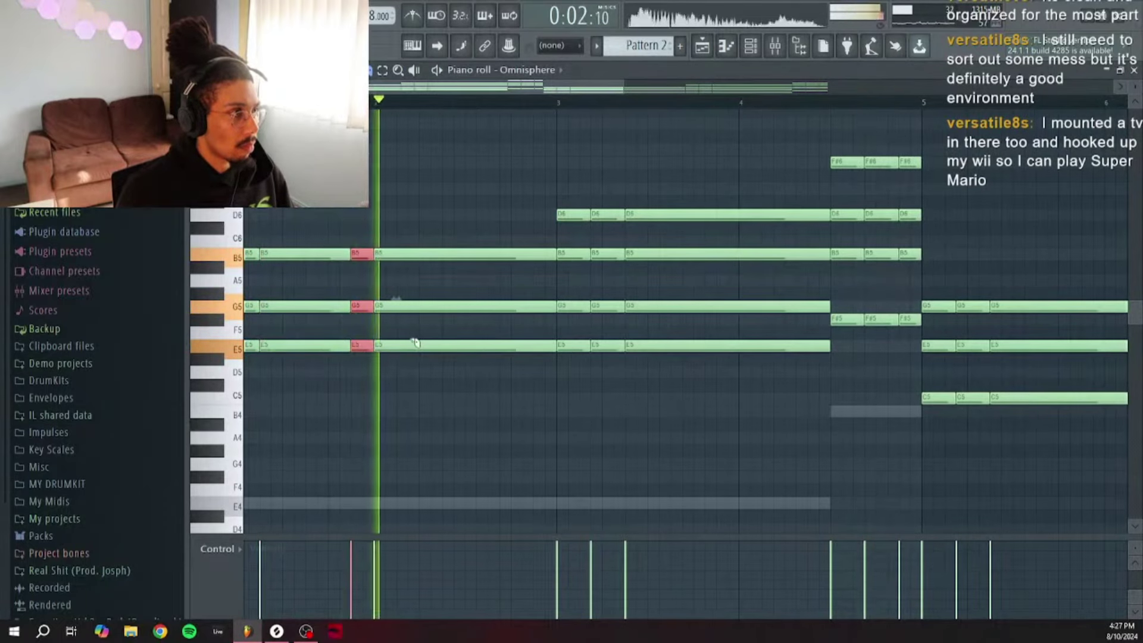
{"action": "key", "text": "space"}
{"action": "key", "text": "space"}
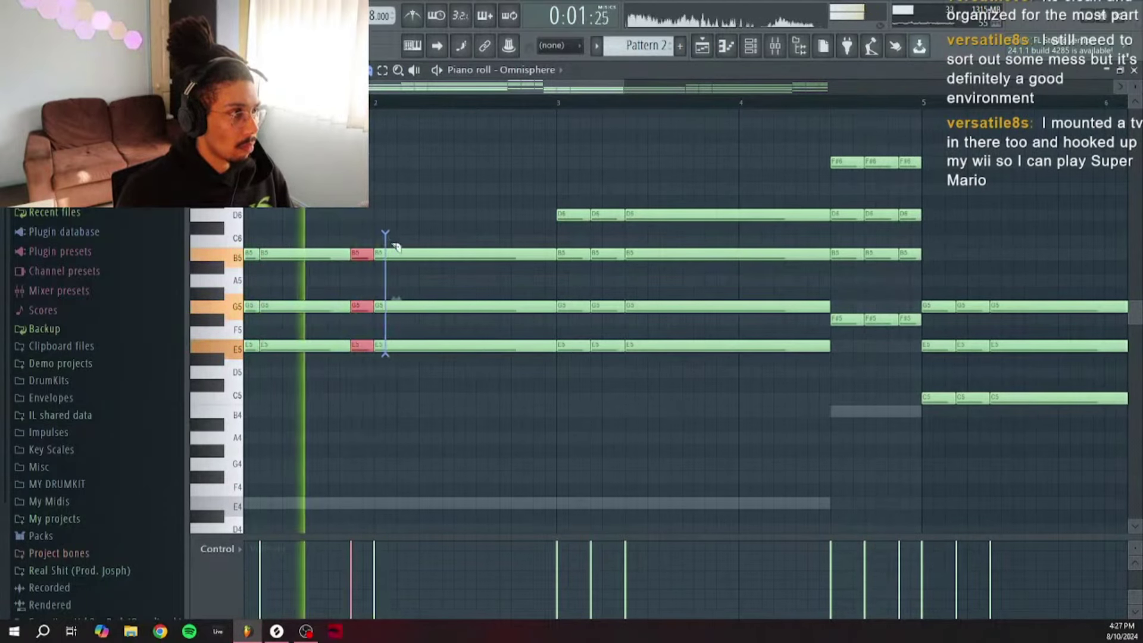
{"action": "key", "text": "space"}
{"action": "left_click_drag", "start_coordinate": [410, 232], "coordinate": [445, 363]}
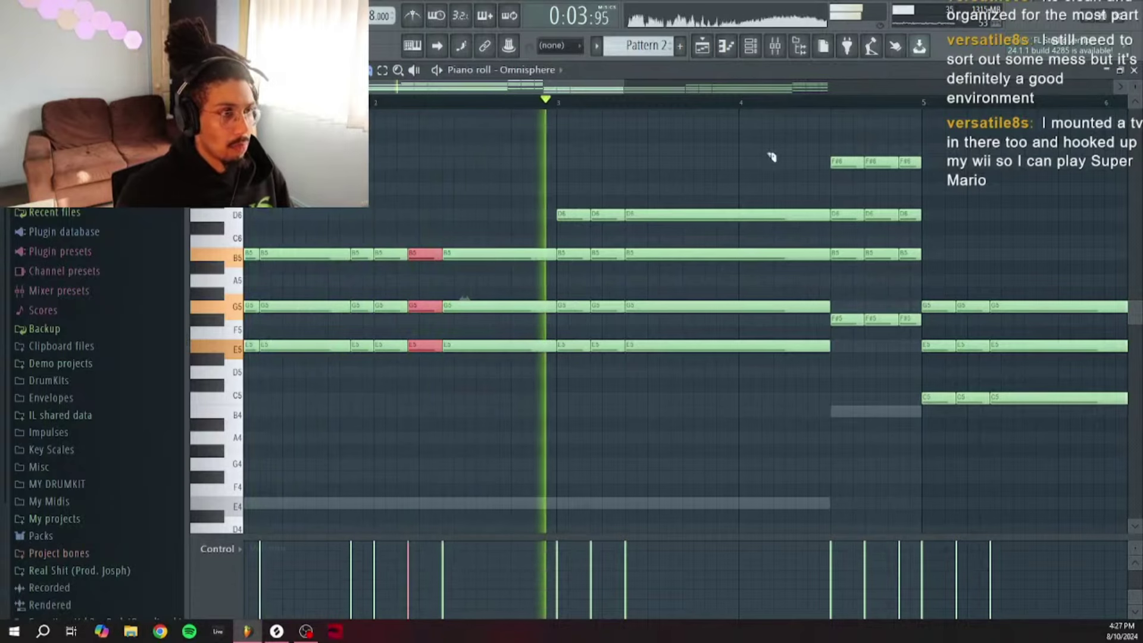
{"action": "key", "text": "space"}
{"action": "key", "text": "space"}
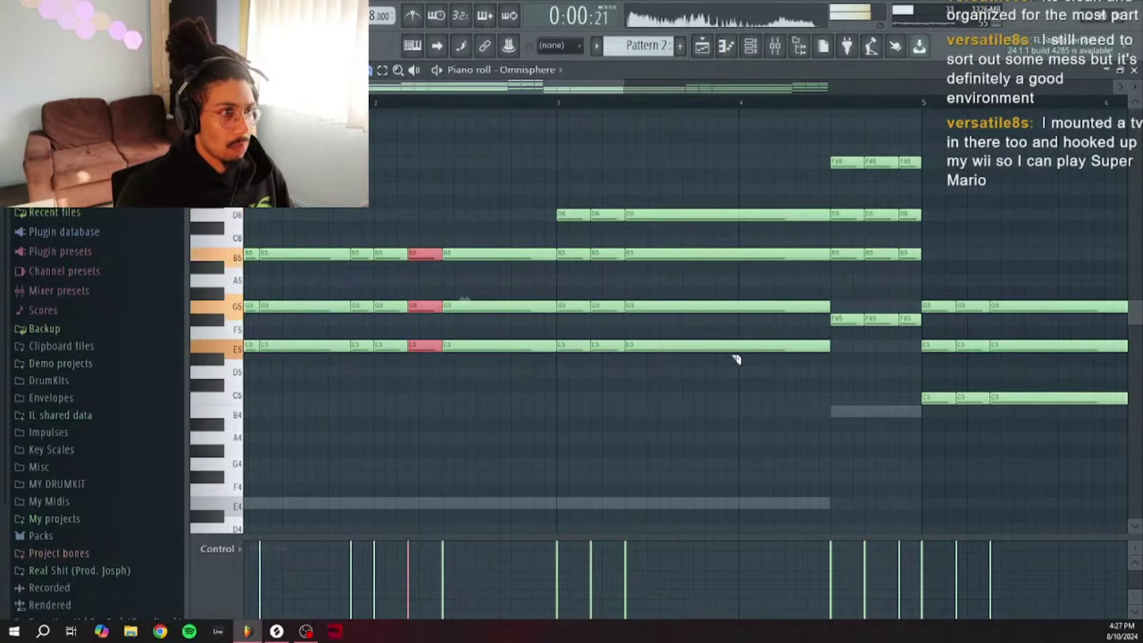
Step: Slice the long chord across bars 3 and 4 at three further points up to the F#5 chord change and stop playback
{"action": "left_click_drag", "start_coordinate": [734, 359], "coordinate": [722, 199]}
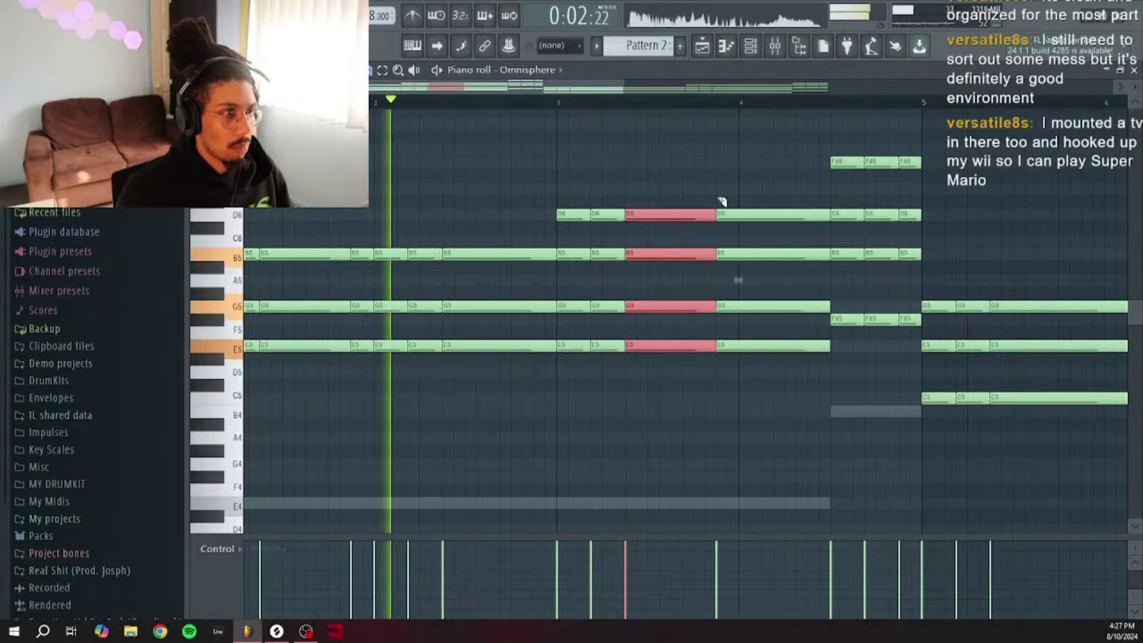
{"action": "left_click_drag", "start_coordinate": [774, 367], "coordinate": [777, 201]}
{"action": "left_click_drag", "start_coordinate": [812, 345], "coordinate": [813, 204]}
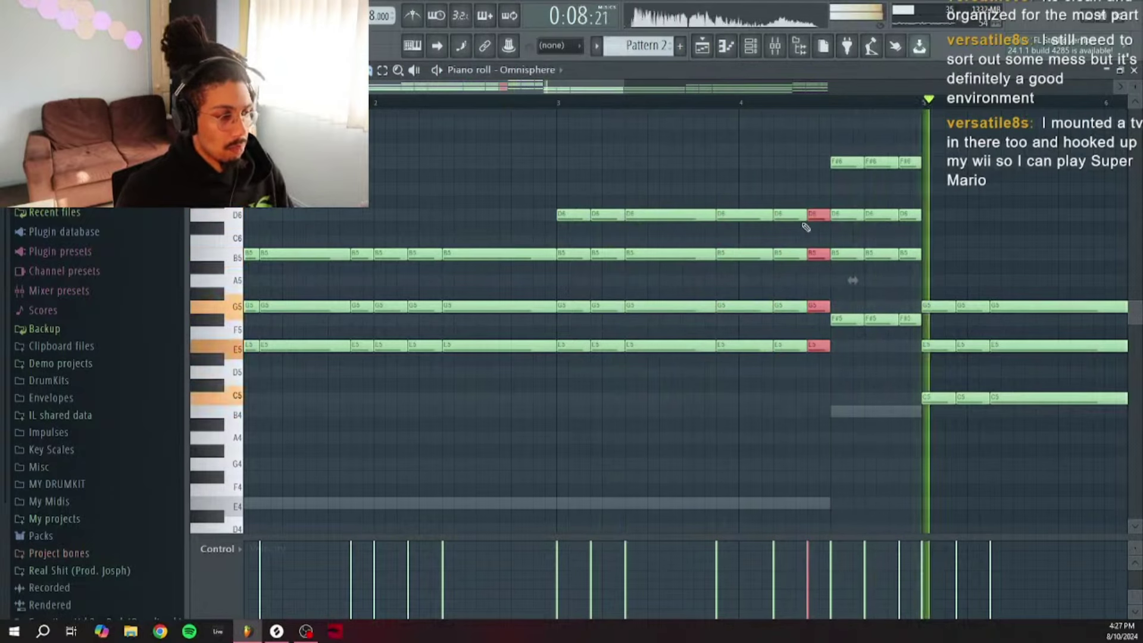
{"action": "key", "text": "space"}
Step: Delete all chord notes in bars 5 to 8 of the Omnisphere part
{"action": "scroll", "coordinate": [759, 108], "scroll_direction": "down", "scroll_amount": 4}
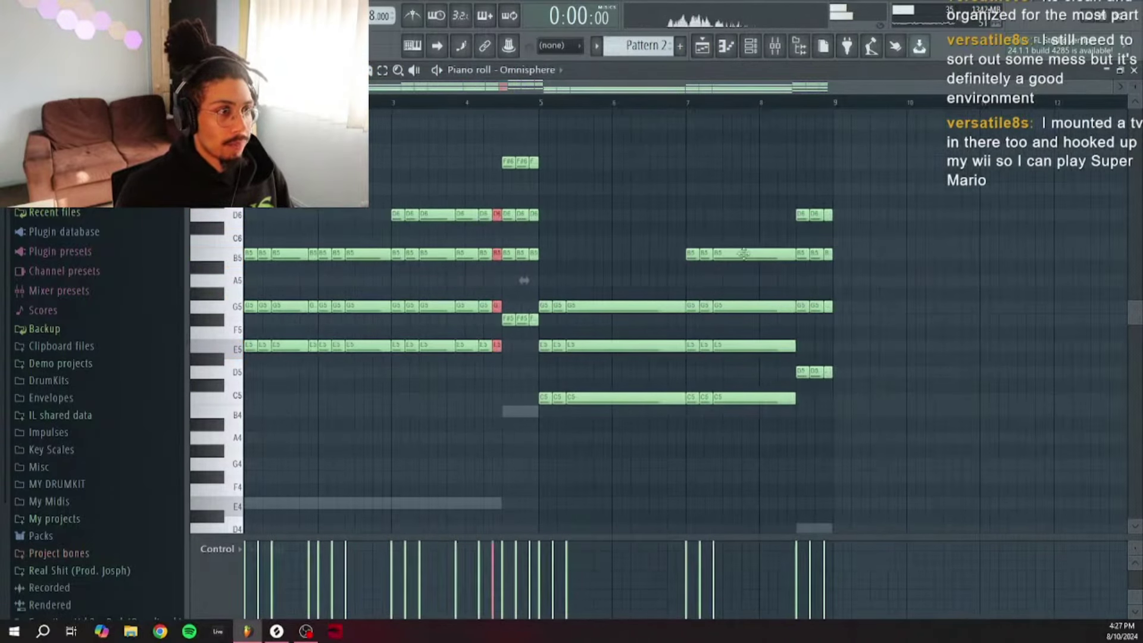
{"action": "left_click_drag", "start_coordinate": [862, 523], "coordinate": [548, 177]}
{"action": "key", "text": "Delete"}
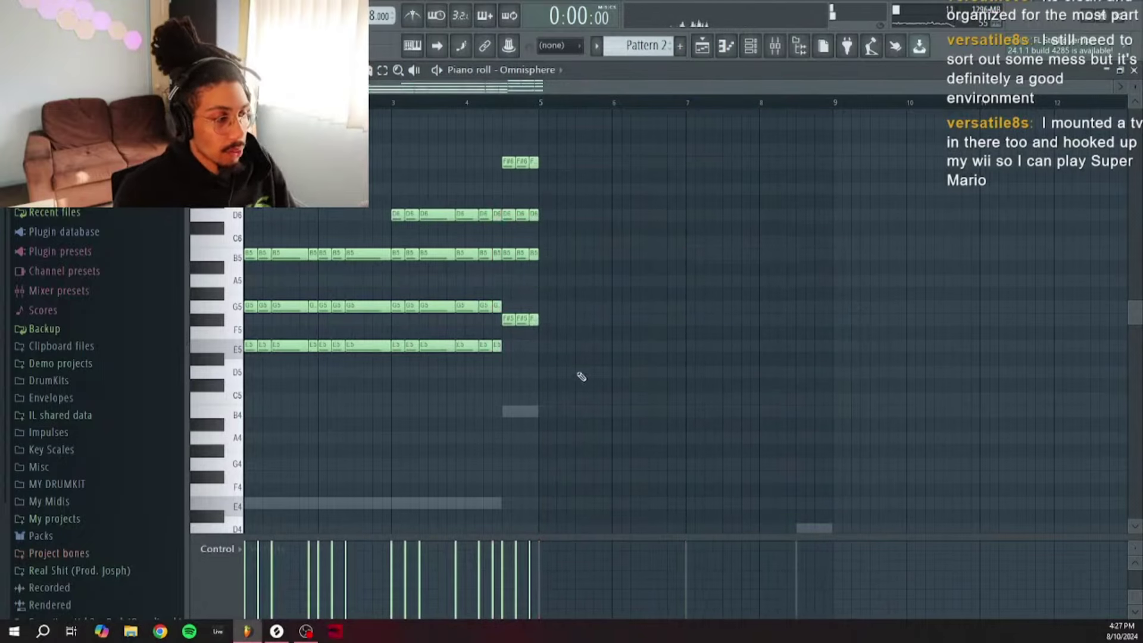
Step: Duplicate the newly sliced chords of bars 1 to 4 into bars 5 to 8, transposed so they start on C5
{"action": "key", "text": "ctrl+a"}
{"action": "scroll", "coordinate": [560, 281], "scroll_direction": "up", "scroll_amount": 1}
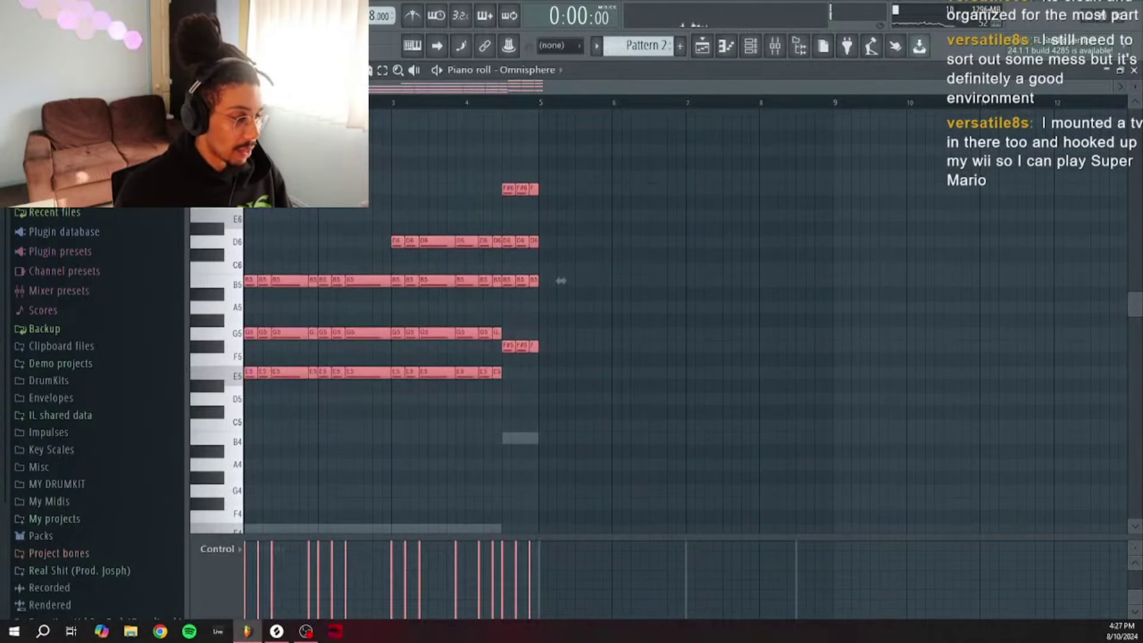
{"action": "scroll", "coordinate": [560, 281], "scroll_direction": "down", "scroll_amount": 4}
{"action": "mouse_move", "coordinate": [319, 245]}
{"action": "left_mouse_down"}
{"action": "mouse_move", "coordinate": [382, 220]}
{"action": "mouse_move", "coordinate": [584, 402]}
{"action": "left_mouse_up"}
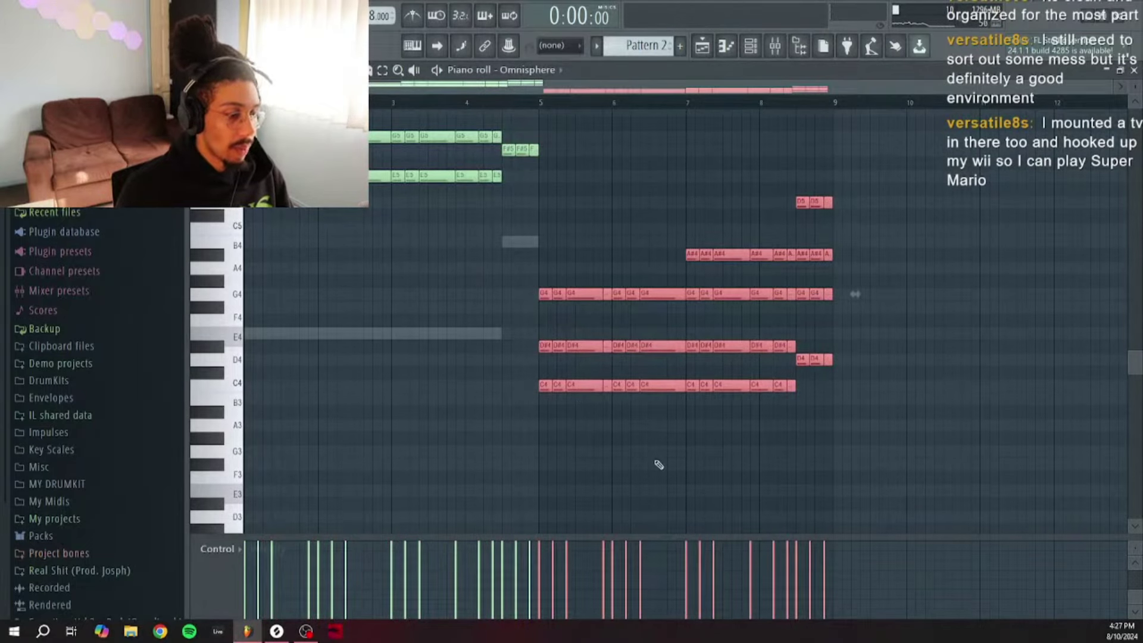
{"action": "key", "text": "ctrl+Up"}
{"action": "scroll", "coordinate": [623, 378], "scroll_direction": "up", "scroll_amount": 4}
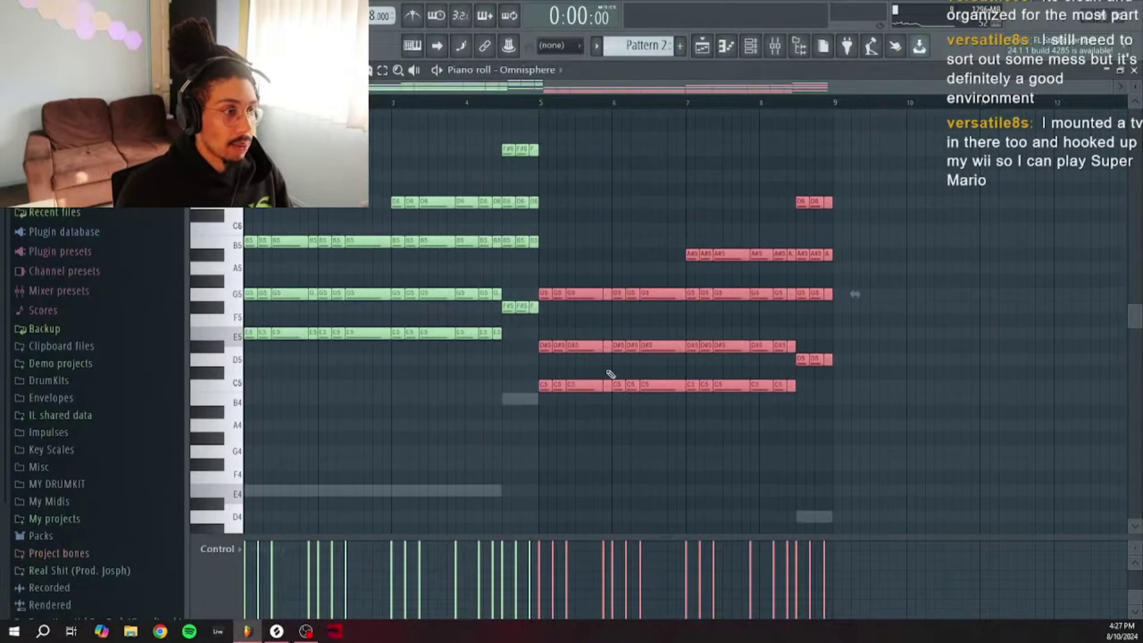
Step: Raise the D#5 notes of the sliced chord copy in bars 5 to 8 to E5 and clear the selection
{"action": "left_click_drag", "start_coordinate": [527, 364], "coordinate": [798, 312]}
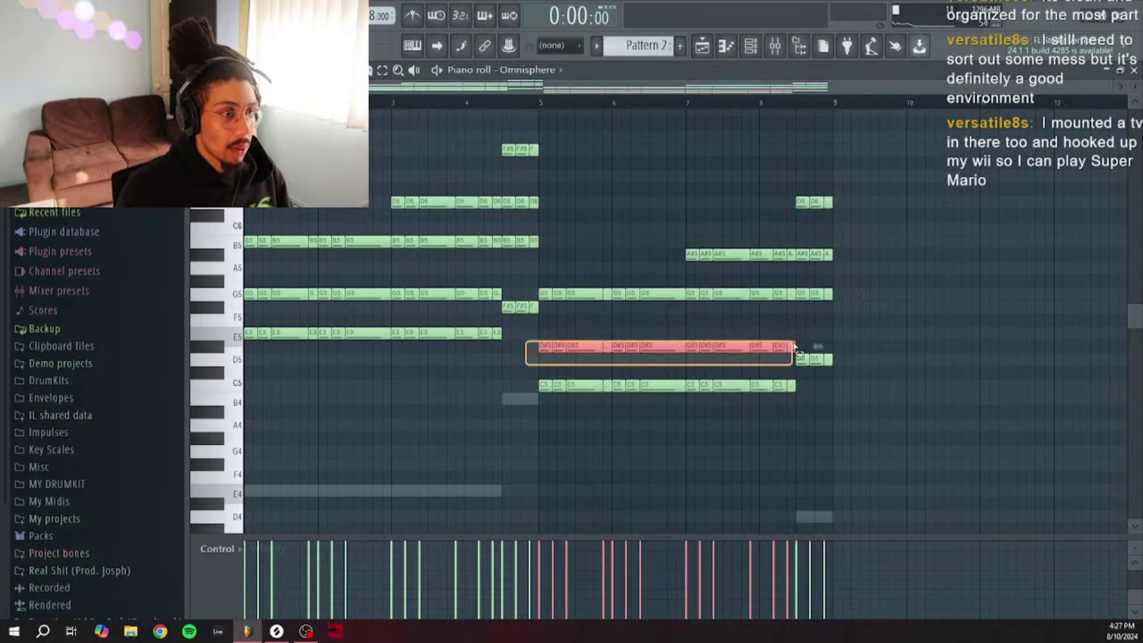
{"action": "left_click_drag", "start_coordinate": [579, 348], "coordinate": [581, 332]}
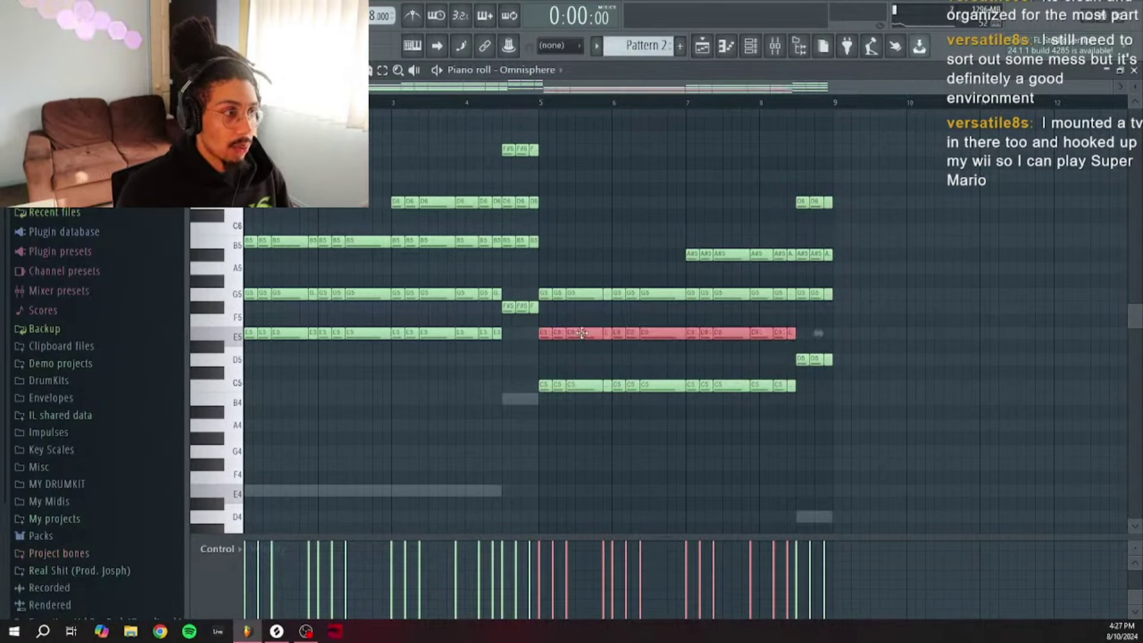
{"action": "left_click", "coordinate": [846, 308]}
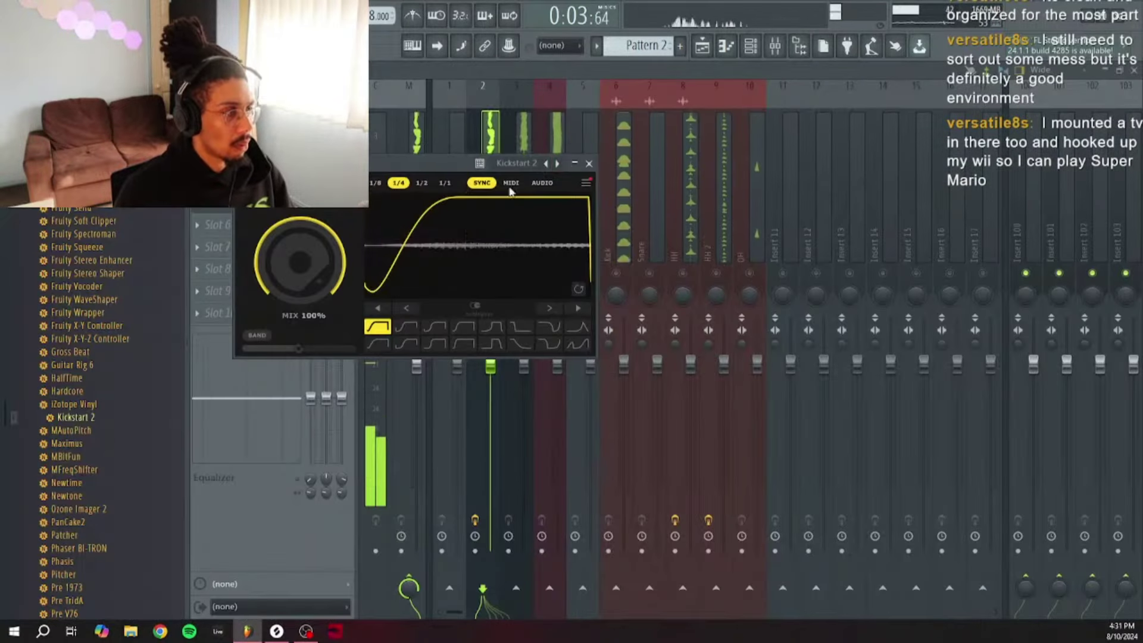
Step: Close the first Omnisphere track's Kickstart 2 window, add Kickstart 2 to the Omnisphere #2 mixer track, and close it
{"action": "left_click", "coordinate": [588, 164]}
{"action": "left_click", "coordinate": [520, 222]}
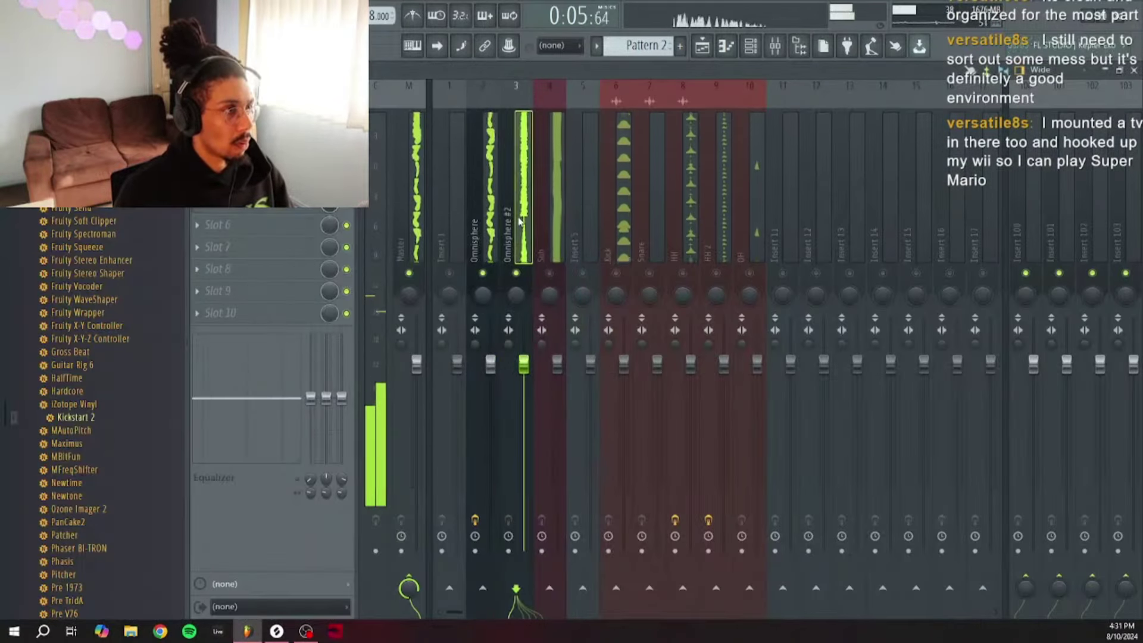
{"action": "left_click_drag", "start_coordinate": [90, 417], "coordinate": [101, 420]}
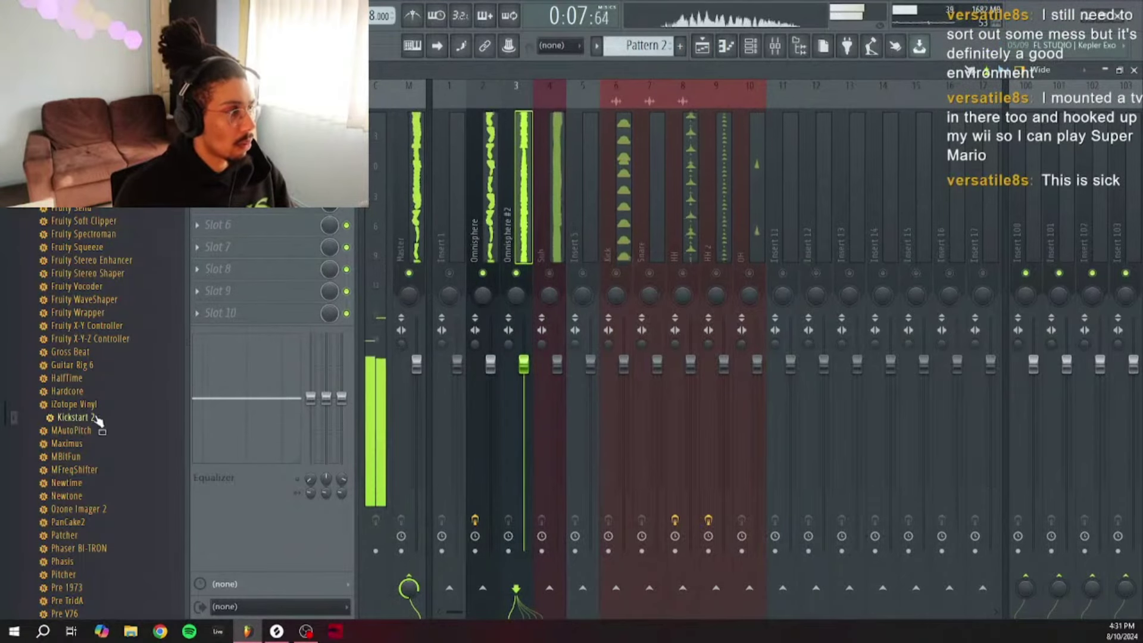
{"action": "left_click_drag", "start_coordinate": [423, 344], "coordinate": [423, 343]}
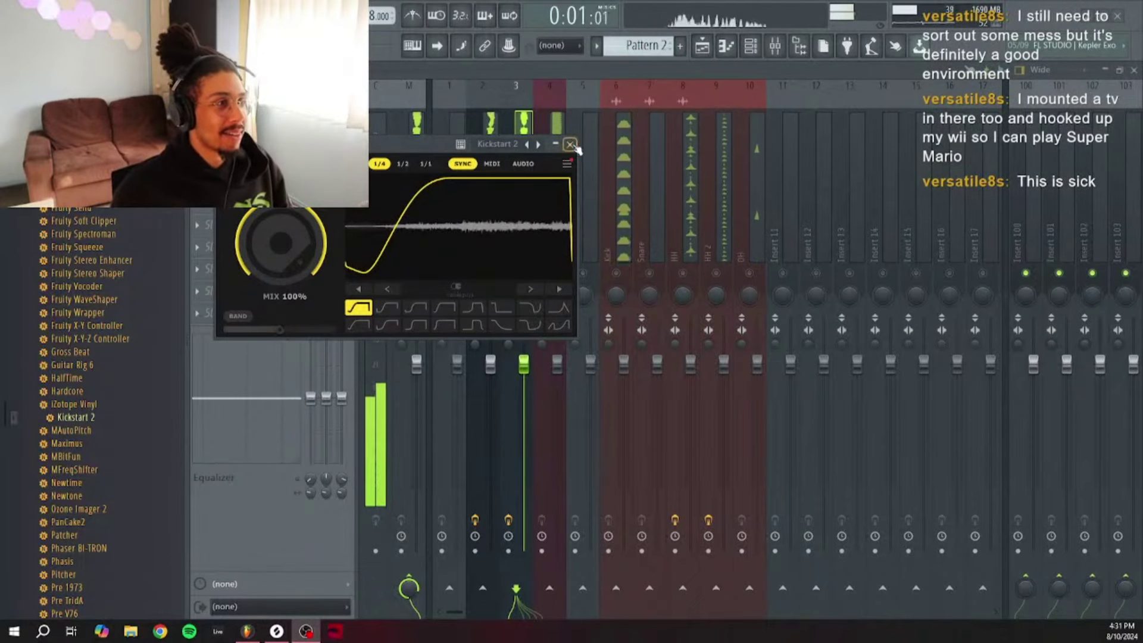
{"action": "left_click", "coordinate": [570, 144]}
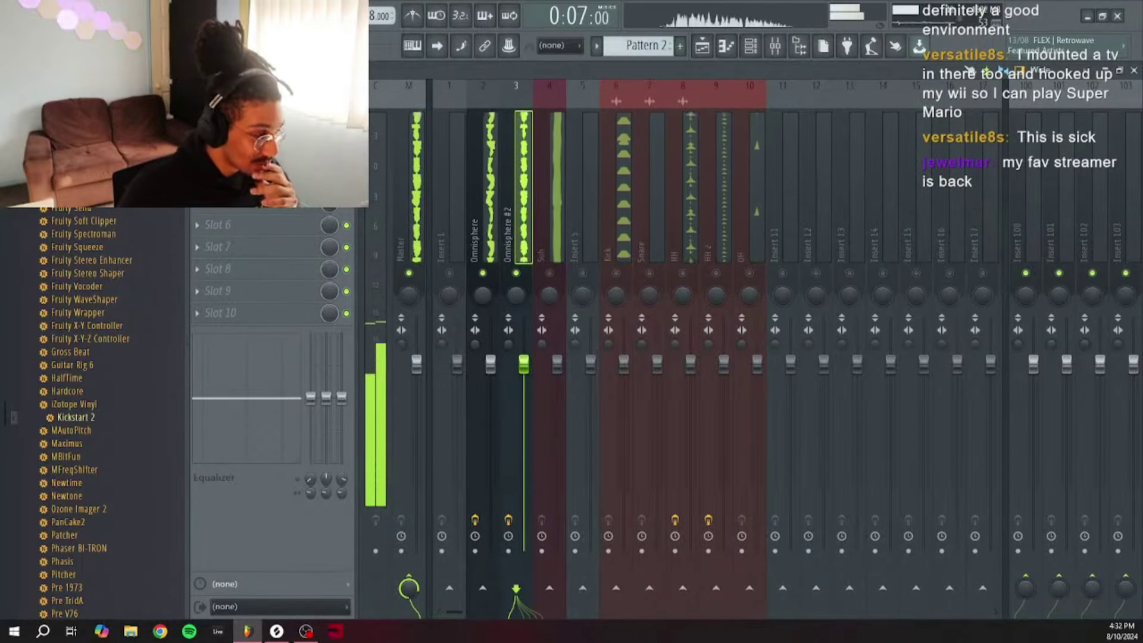
Step: Add Fruity Parametric EQ 2 to the Omnisphere #2 track, make band 1 a Steep 8 high pass cutting the lows, and close it
{"action": "left_click", "coordinate": [217, 202]}
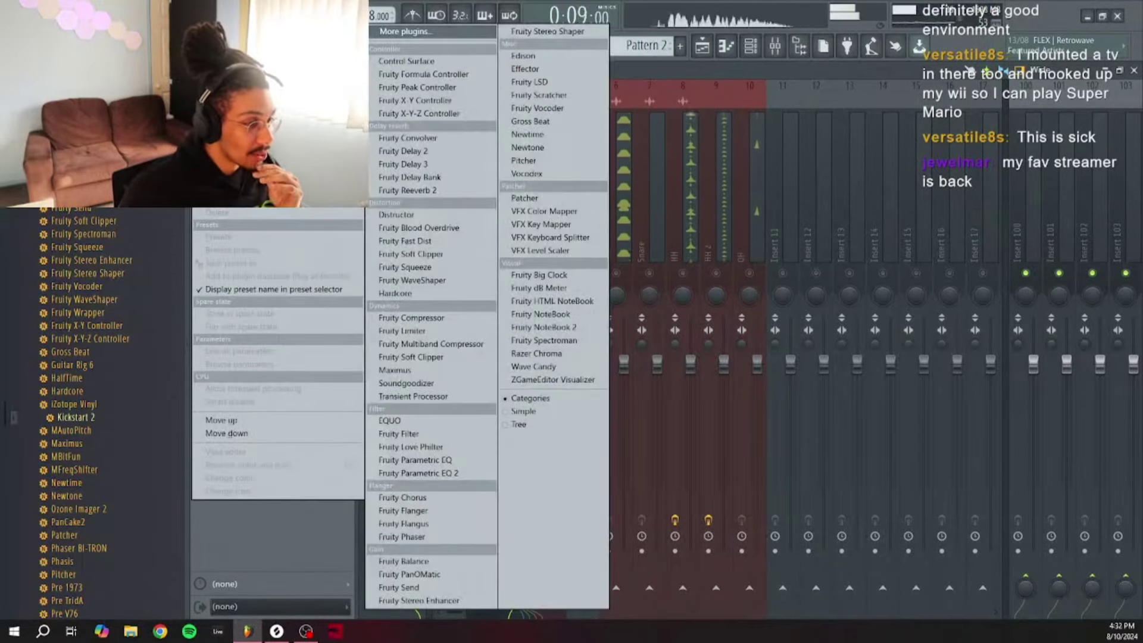
{"action": "left_click", "coordinate": [480, 473]}
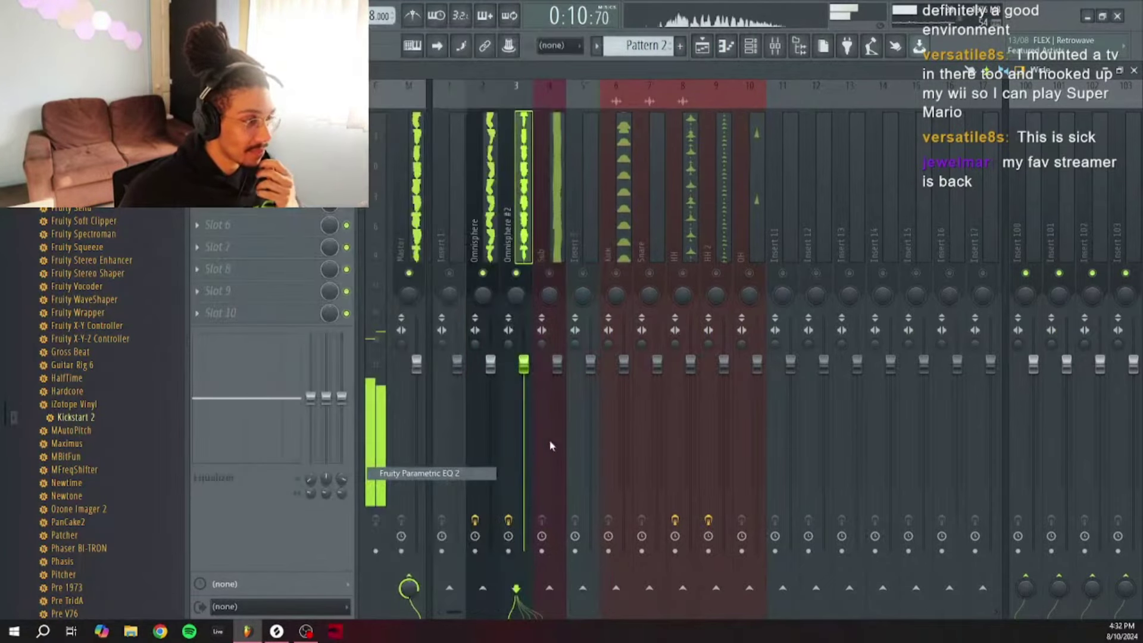
{"action": "mouse_move", "coordinate": [353, 339]}
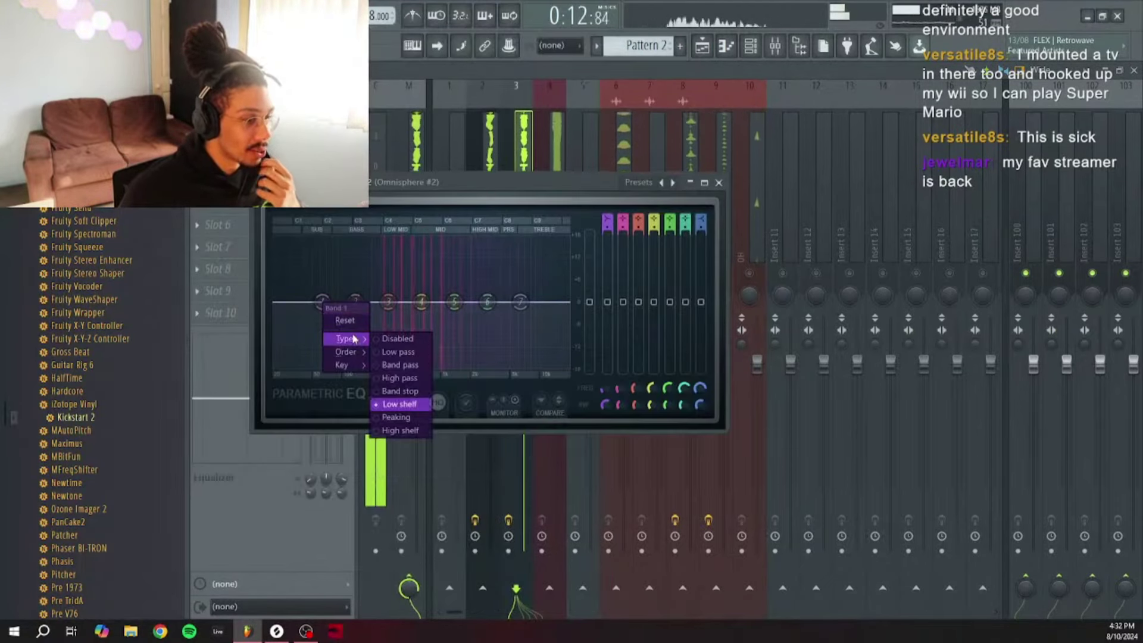
{"action": "left_click", "coordinate": [404, 379]}
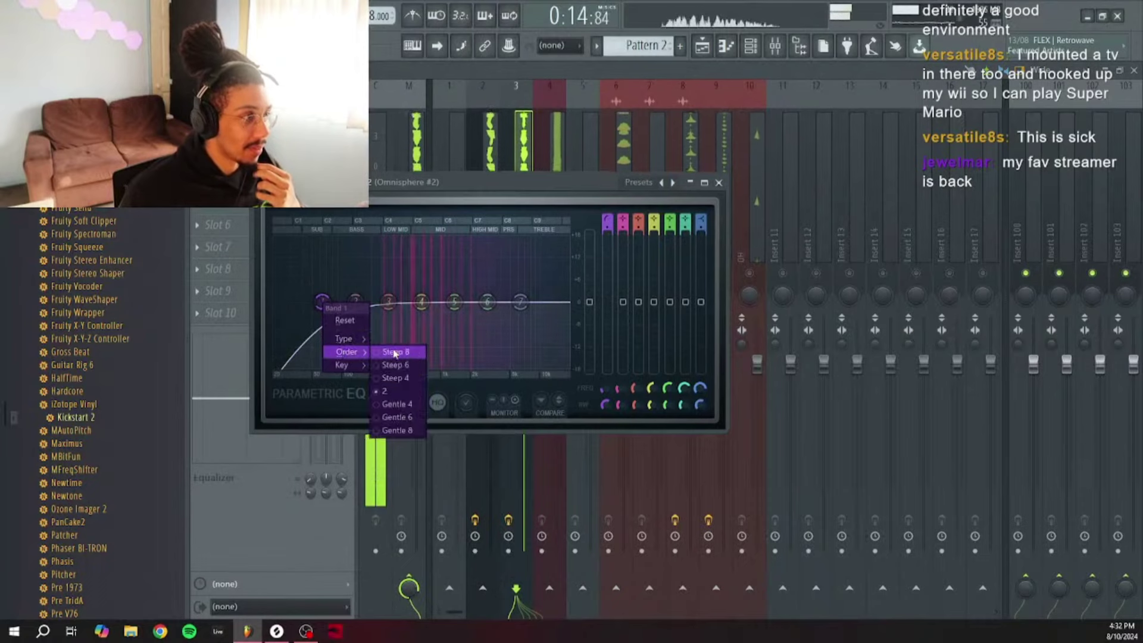
{"action": "left_click", "coordinate": [393, 353]}
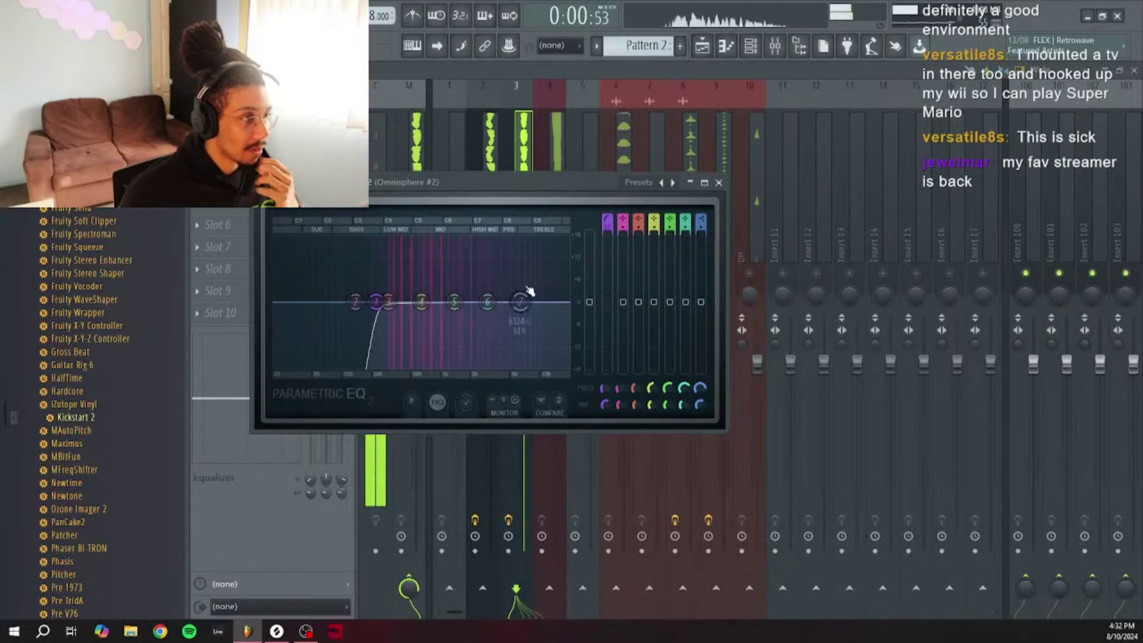
{"action": "left_click", "coordinate": [718, 181]}
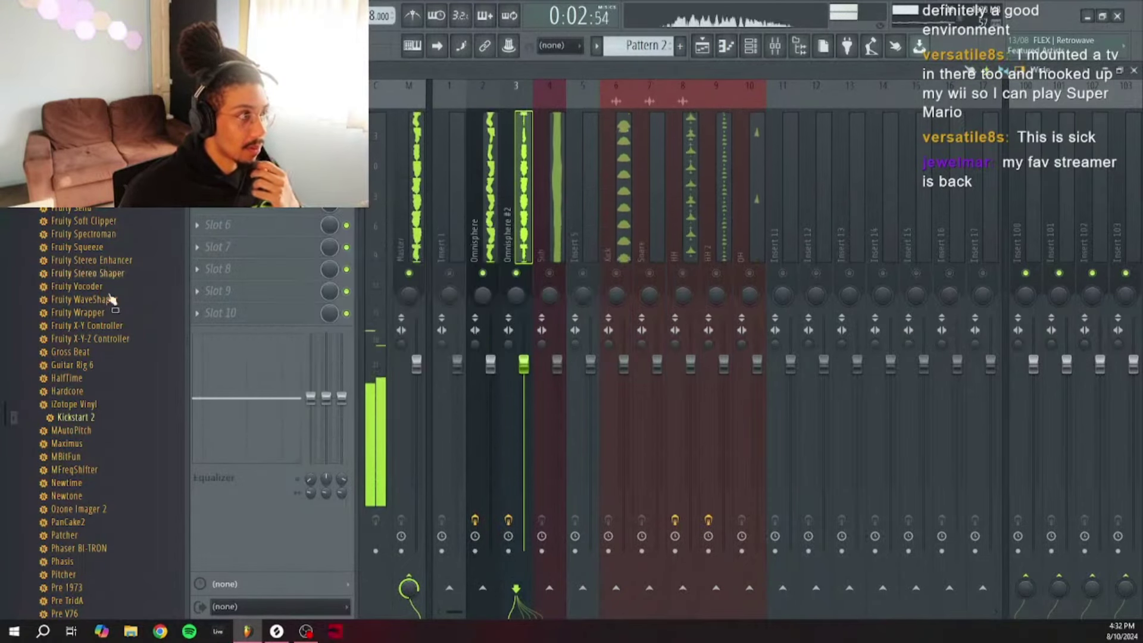
Step: Unmute all mixer tracks, select the Sub track, and return to the playlist
{"action": "left_click", "coordinate": [549, 273]}
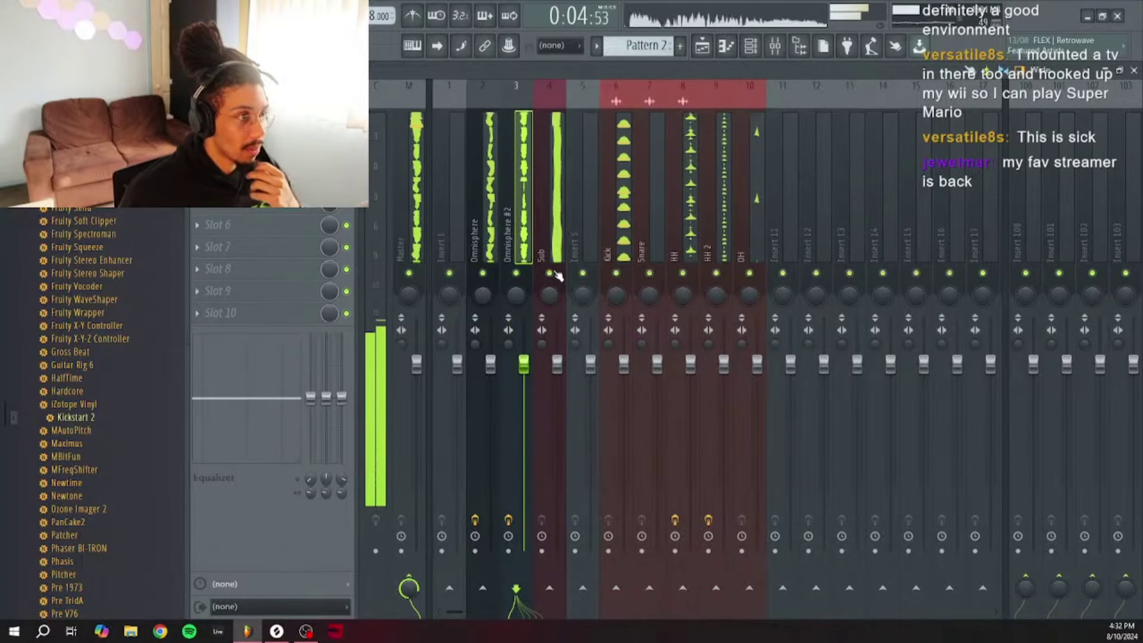
{"action": "left_click", "coordinate": [542, 220]}
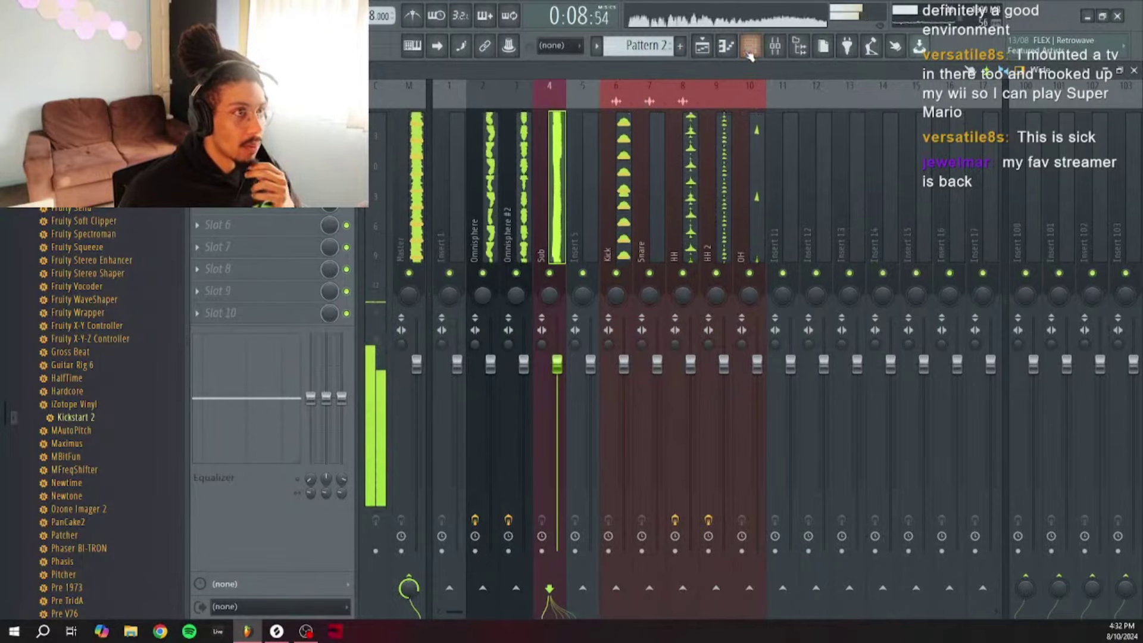
{"action": "key", "text": "F6"}
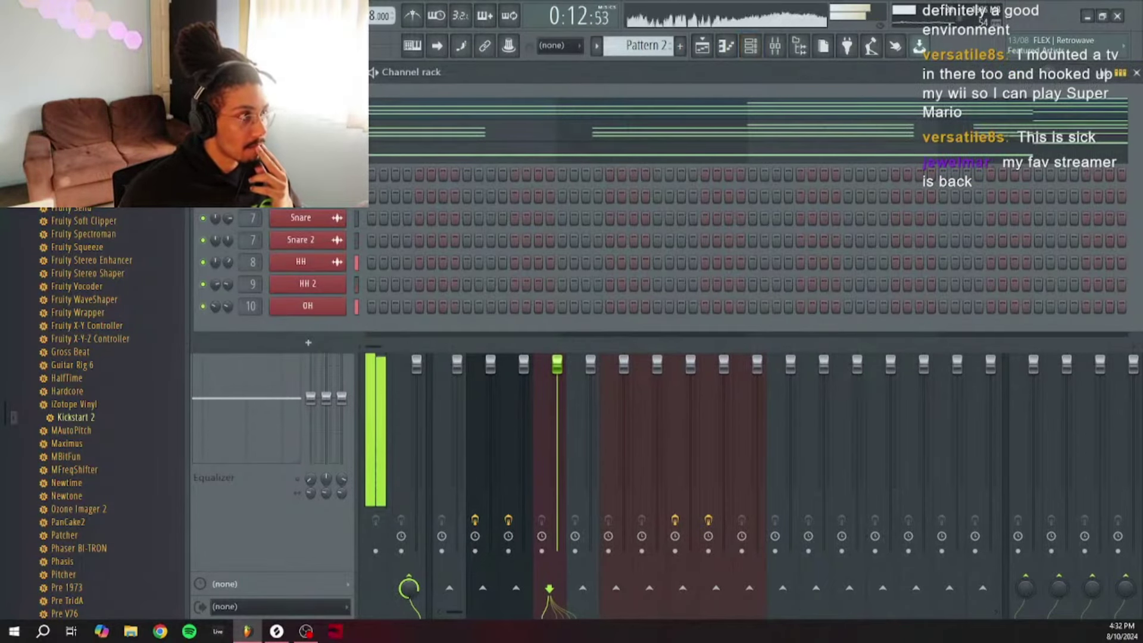
{"action": "key", "text": "F5"}
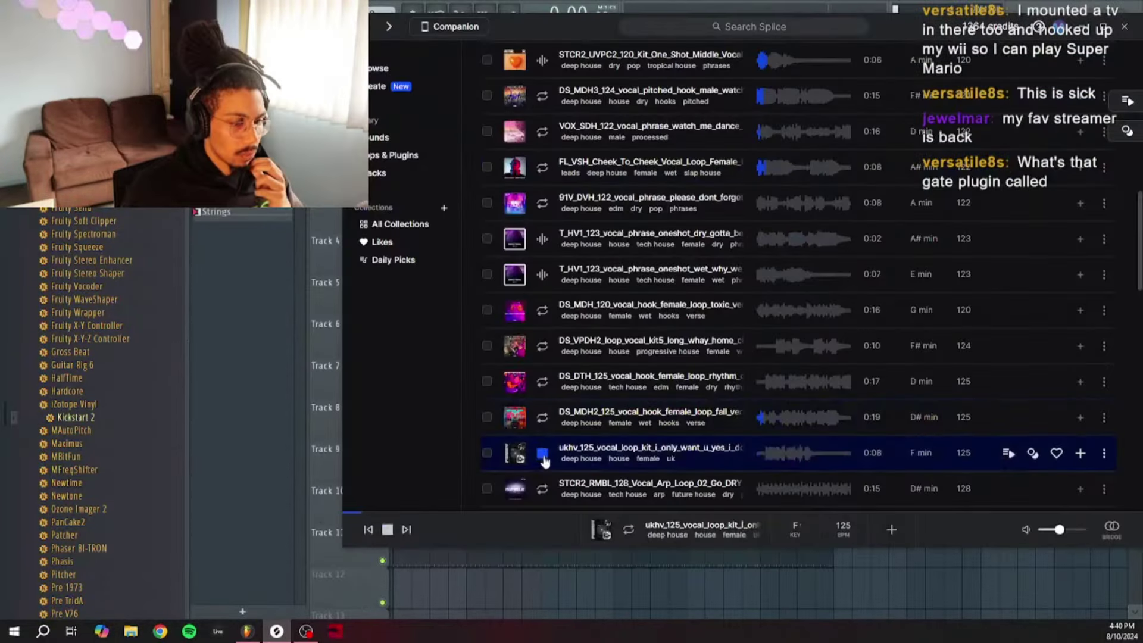
Step: Audition the deep house vocal loops and one-shots in the Splice sound list
{"action": "left_click", "coordinate": [542, 301]}
{"action": "scroll", "coordinate": [546, 461], "scroll_direction": "down", "scroll_amount": 1}
{"action": "left_click", "coordinate": [544, 420]}
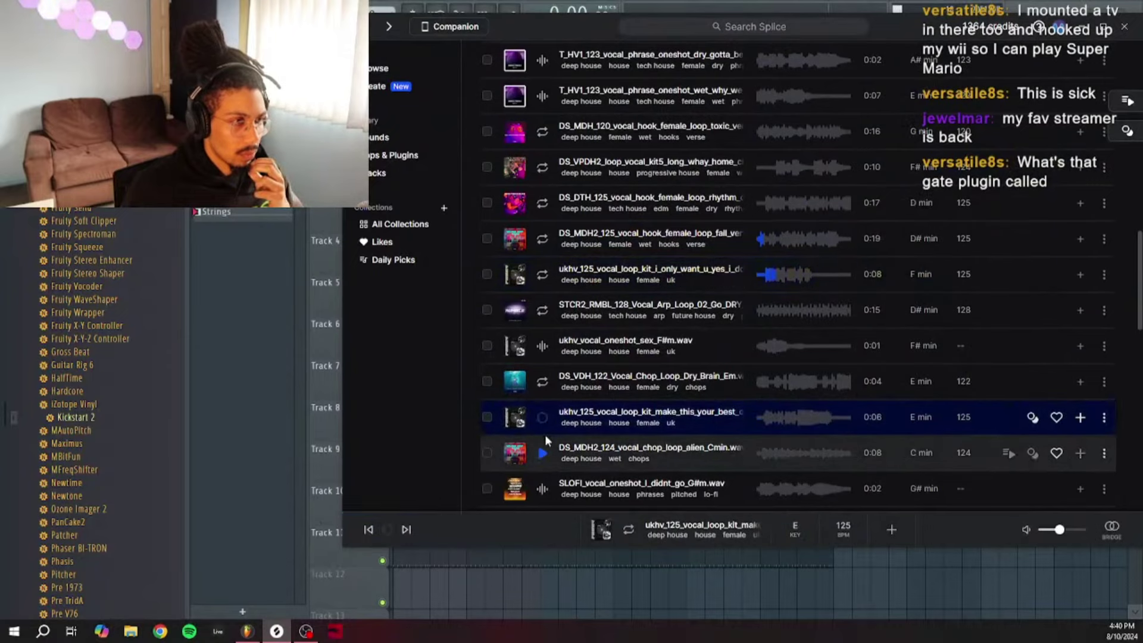
{"action": "scroll", "coordinate": [545, 435], "scroll_direction": "down", "scroll_amount": 3}
{"action": "left_click", "coordinate": [542, 419]}
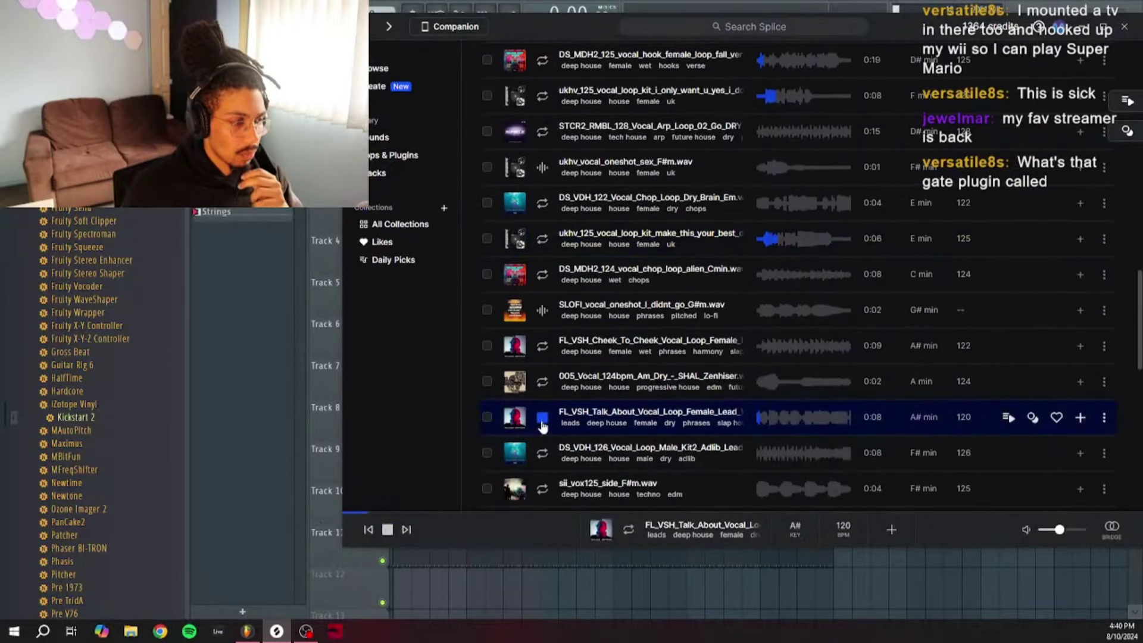
{"action": "left_click", "coordinate": [541, 460]}
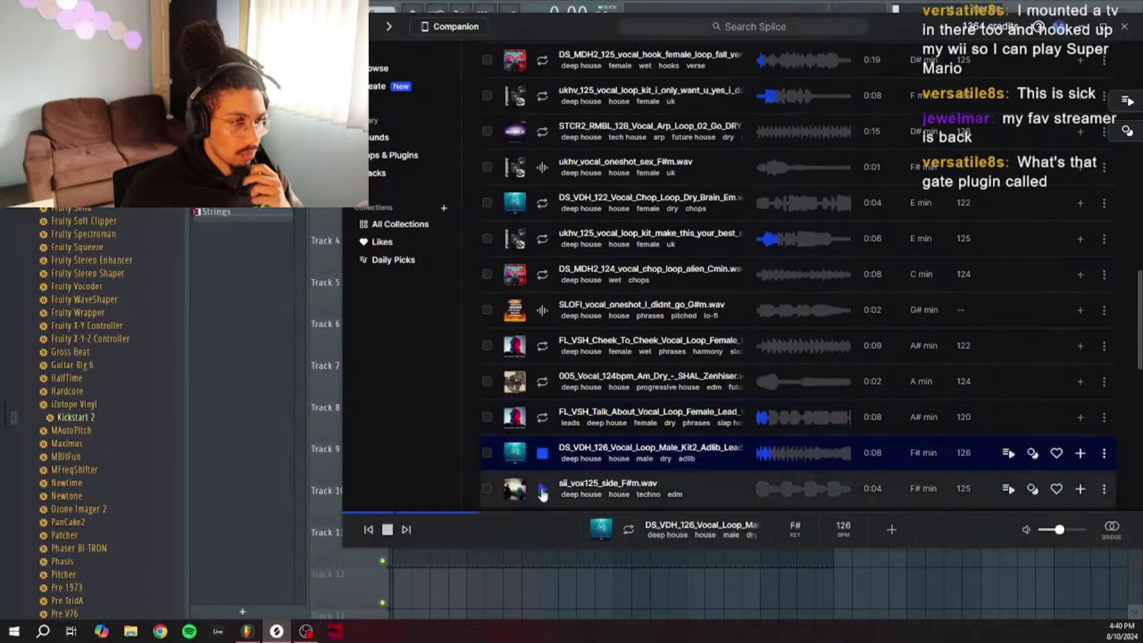
{"action": "left_click", "coordinate": [542, 488]}
{"action": "scroll", "coordinate": [543, 488], "scroll_direction": "down", "scroll_amount": 6}
{"action": "left_click", "coordinate": [542, 295]}
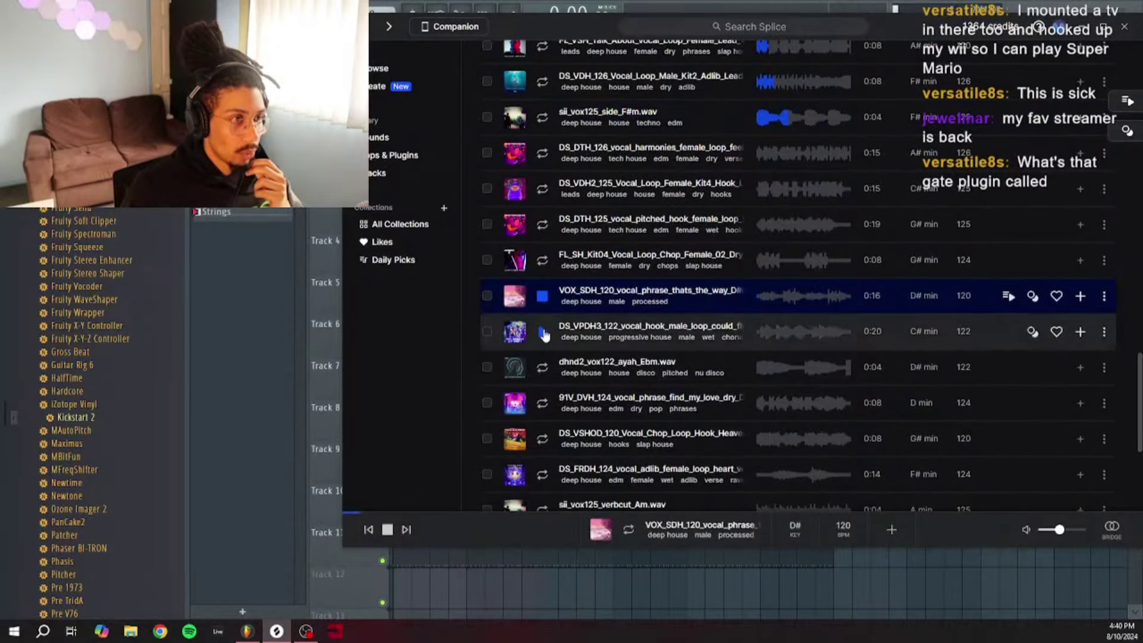
{"action": "left_click", "coordinate": [543, 332]}
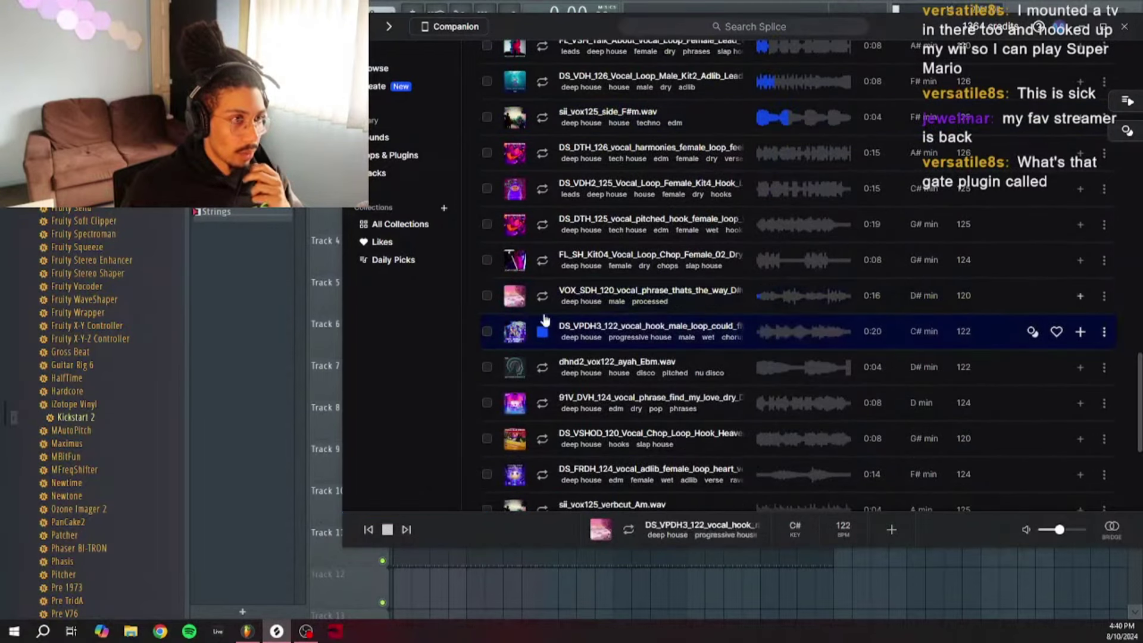
{"action": "left_click", "coordinate": [550, 372]}
{"action": "left_click", "coordinate": [546, 401]}
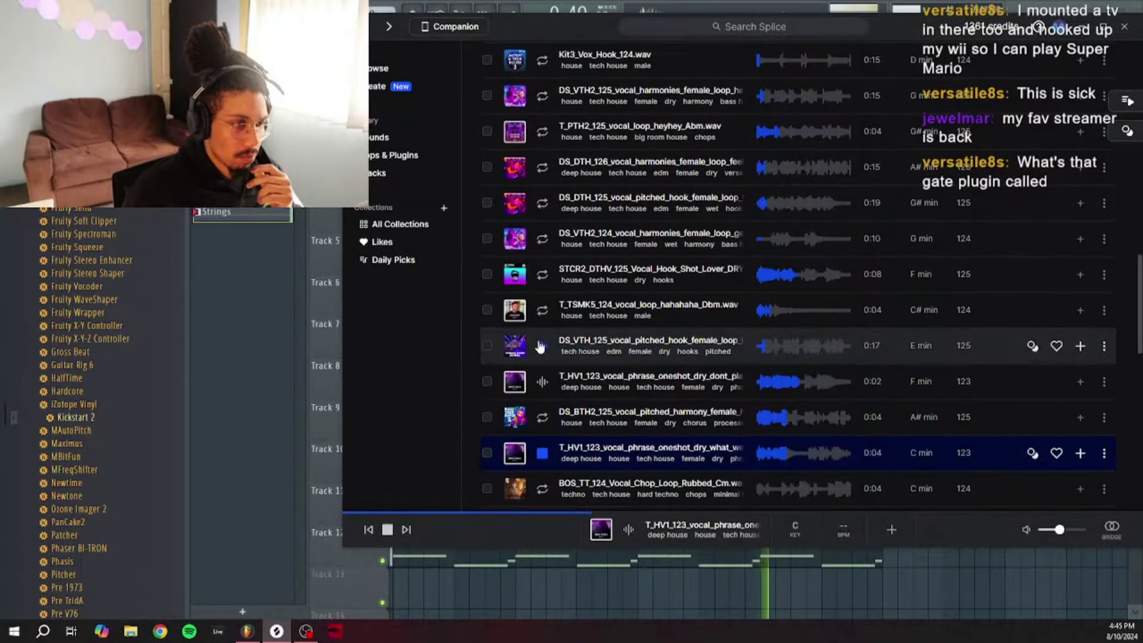
Step: Preview the next three tech house vocal samples in Splice, down to FF_DGTH_130_kit_loop_flex_vocal_Amin
{"action": "key", "text": "Down"}
{"action": "key", "text": "Down"}
{"action": "key", "text": "Down"}
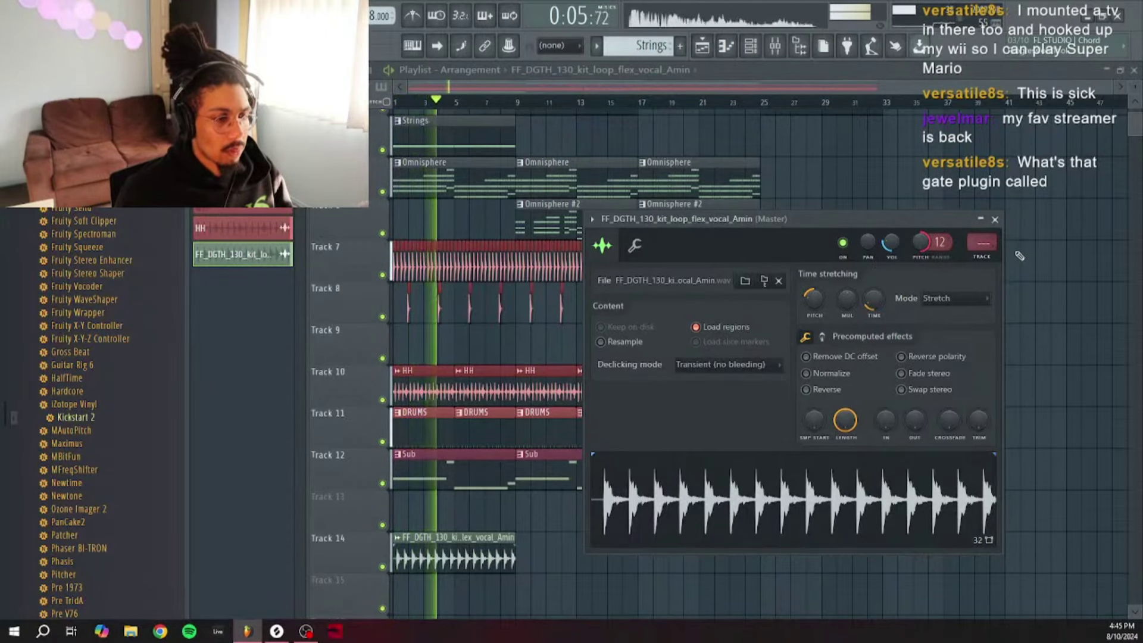
Step: Close the FF_DGTH_130 vocal loop's settings, remove its clip from Track 14, stop playback, and delete the sample from the project
{"action": "left_click", "coordinate": [994, 220]}
{"action": "key", "text": "ctrl+z"}
{"action": "key", "text": "space"}
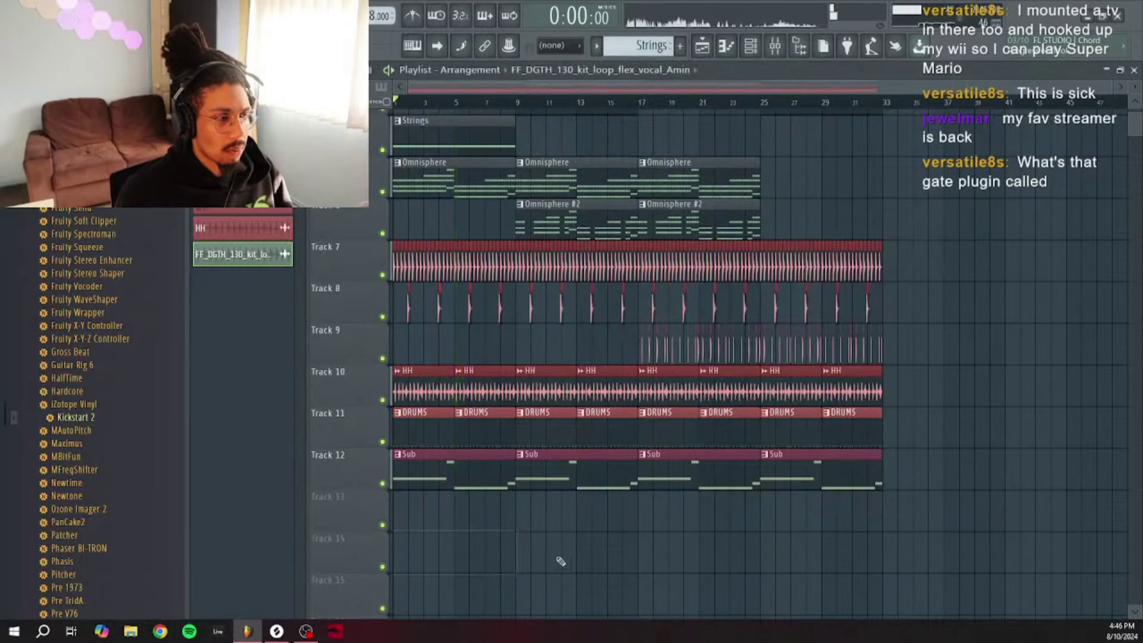
{"action": "right_click", "coordinate": [231, 261]}
{"action": "left_click", "coordinate": [266, 413]}
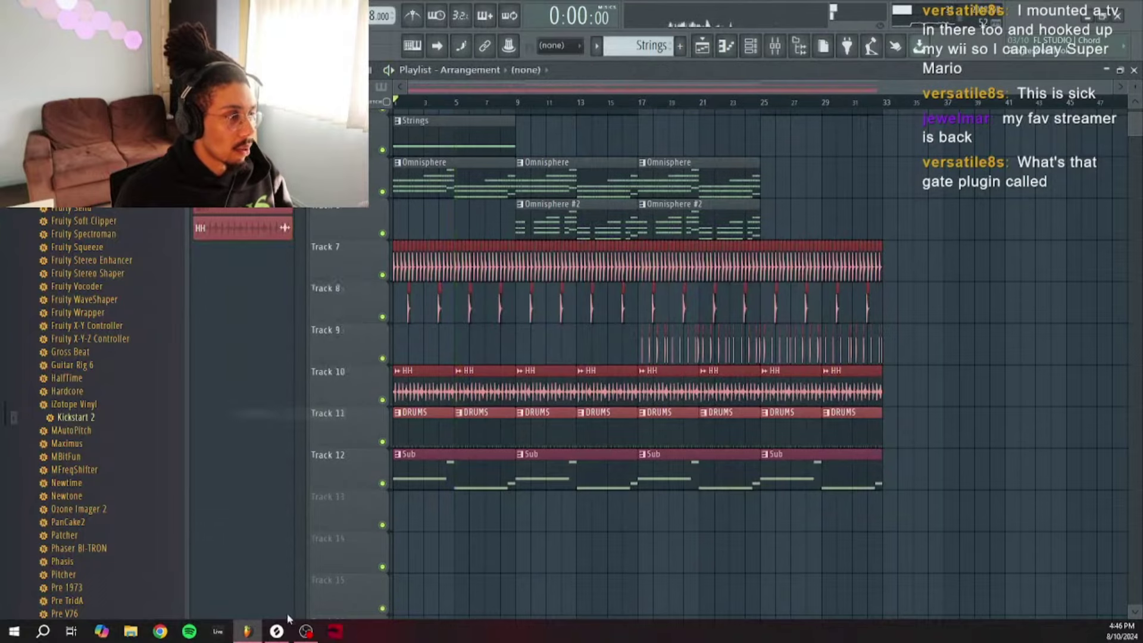
Step: Look over further vocal loops in Splice and switch back to FL Studio
{"action": "left_click", "coordinate": [277, 631]}
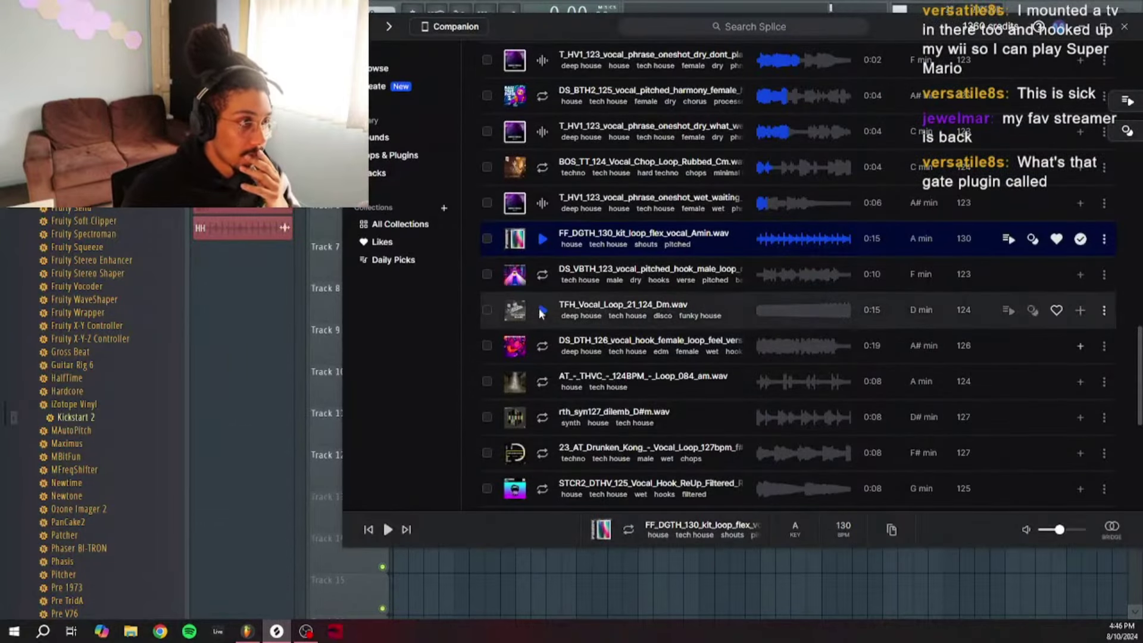
{"action": "left_click", "coordinate": [261, 402]}
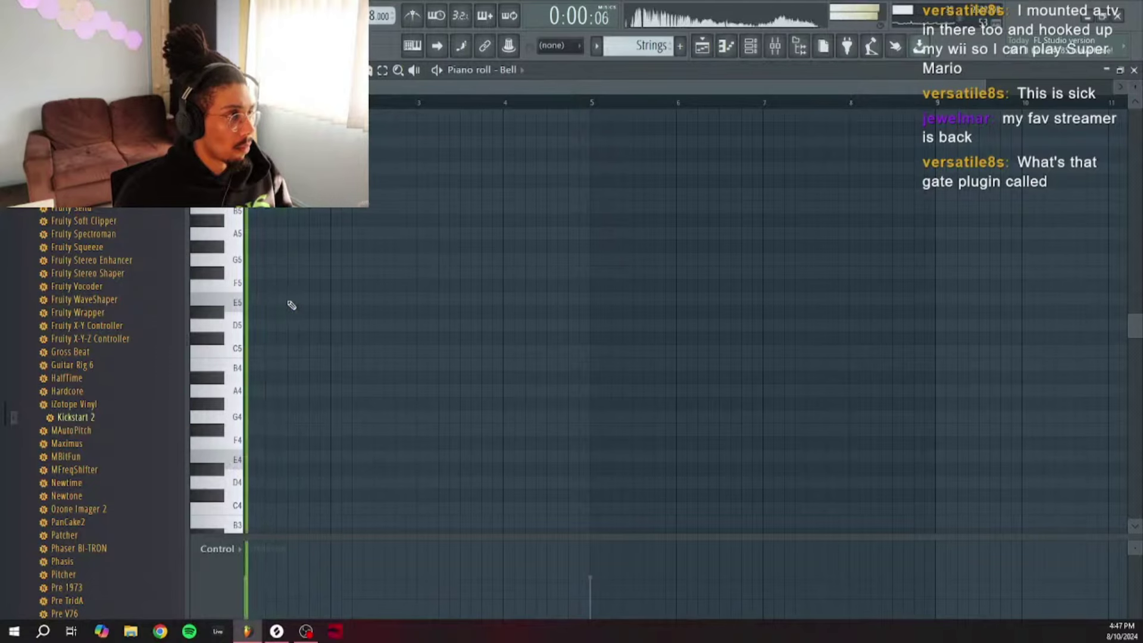
Step: Place one short E5 note at the same offbeat position in each of bars 1 to 4 of the Bell part
{"action": "left_click", "coordinate": [269, 300]}
{"action": "left_click_drag", "start_coordinate": [268, 300], "coordinate": [280, 299]}
{"action": "left_click_drag", "start_coordinate": [621, 299], "coordinate": [289, 307]}
{"action": "left_click", "coordinate": [367, 299]}
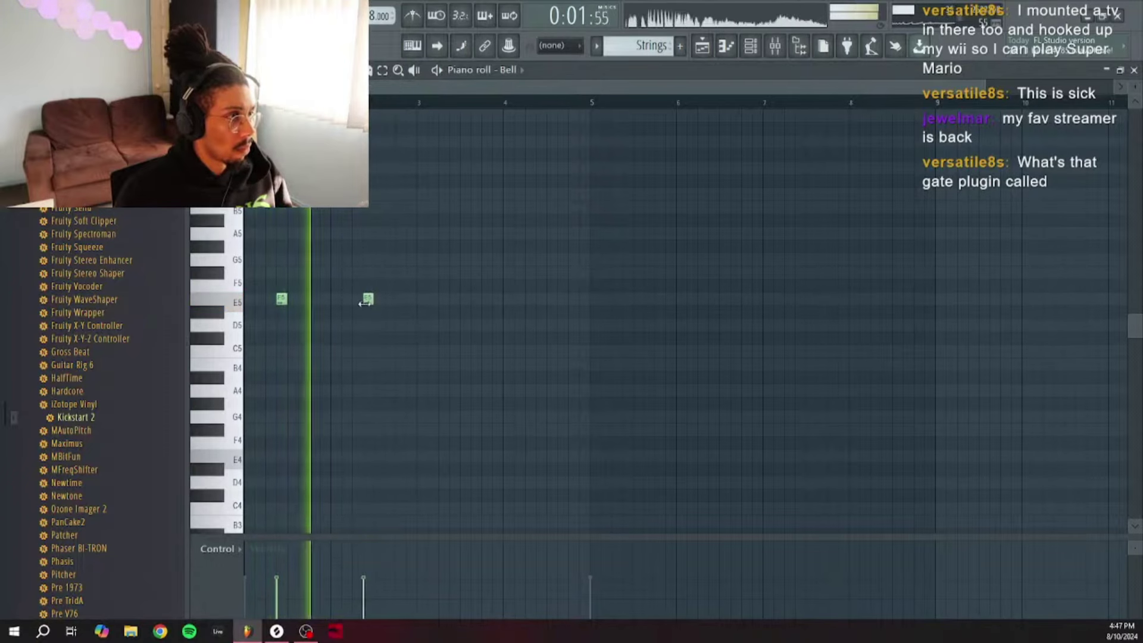
{"action": "left_click", "coordinate": [454, 299]}
{"action": "left_click", "coordinate": [541, 299]}
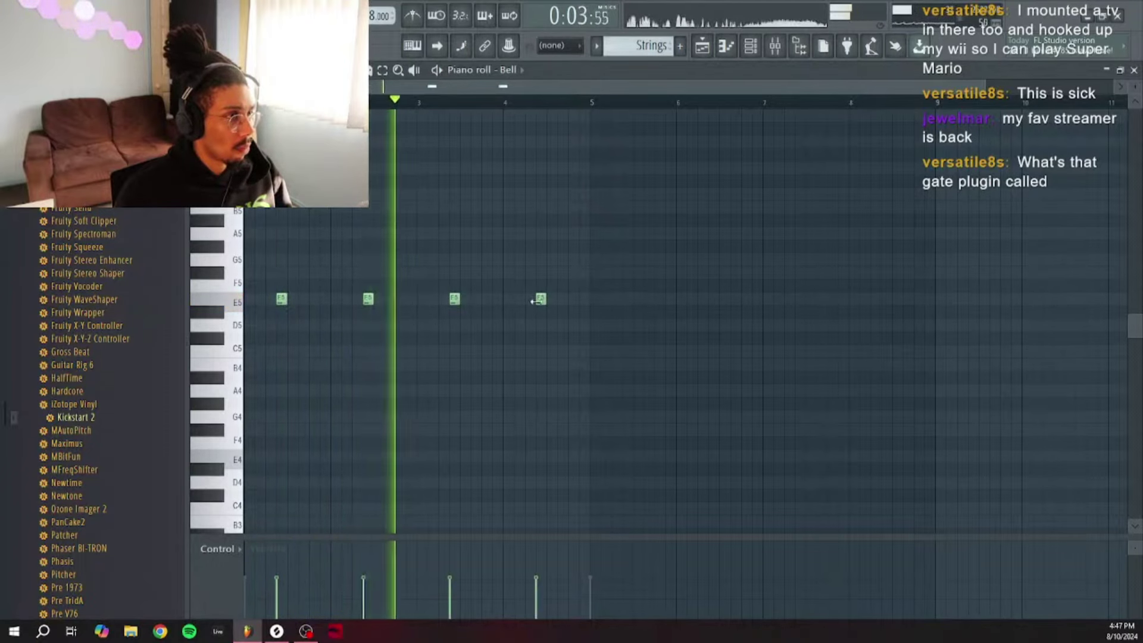
Step: Duplicate the four Bell notes into bars 5 to 8 and transpose all of them up one octave
{"action": "key", "text": "ctrl+a"}
{"action": "key", "text": "ctrl+b"}
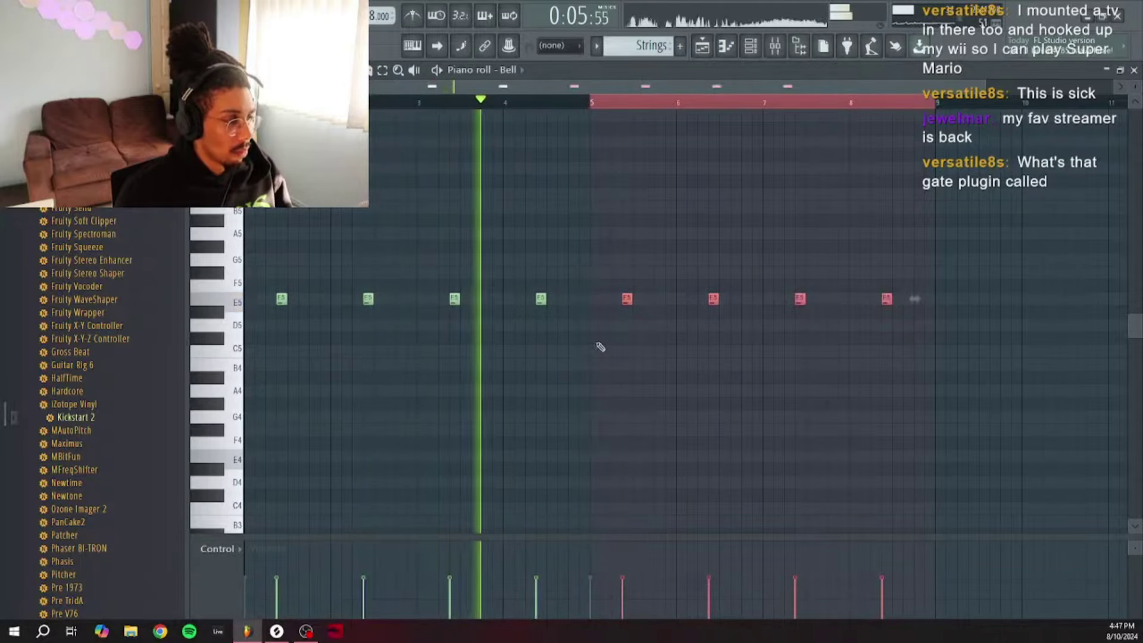
{"action": "key", "text": "ctrl+d"}
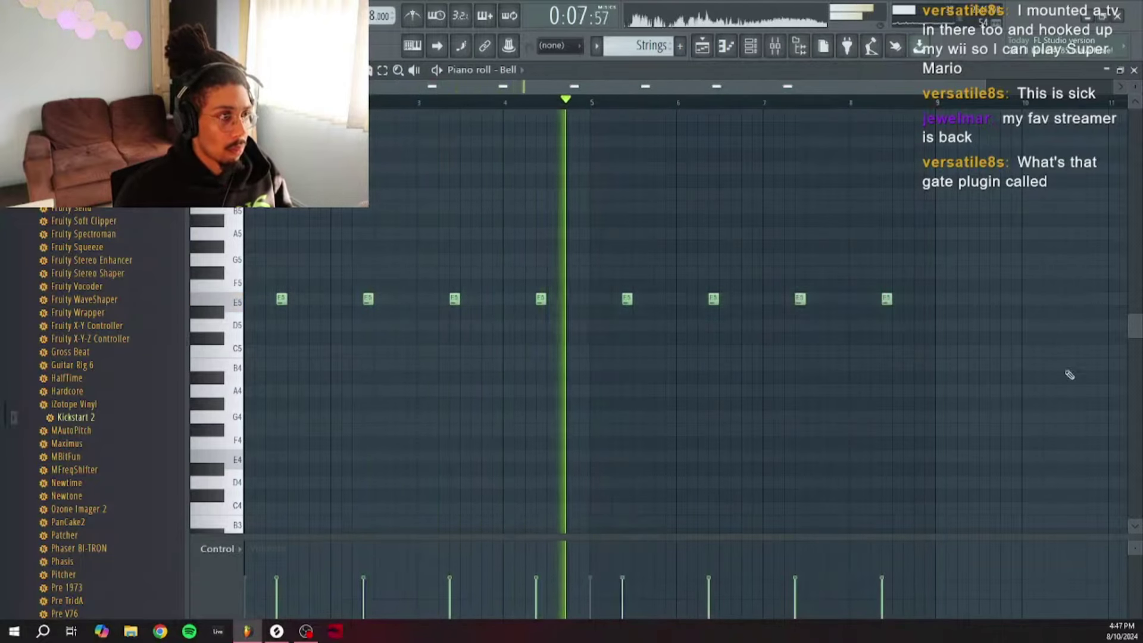
{"action": "key", "text": "ctrl+a"}
{"action": "key", "text": "ctrl+Up"}
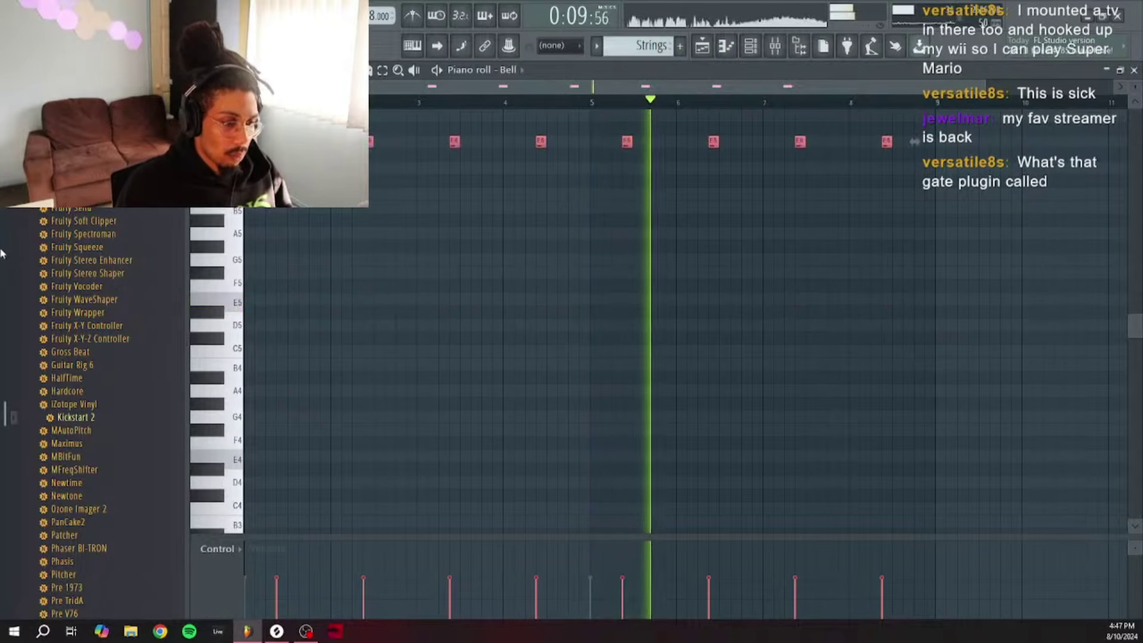
Step: Open the Bell channel's Omnisphere patch browser and load the Squaretable Bells patch
{"action": "left_click", "coordinate": [751, 46]}
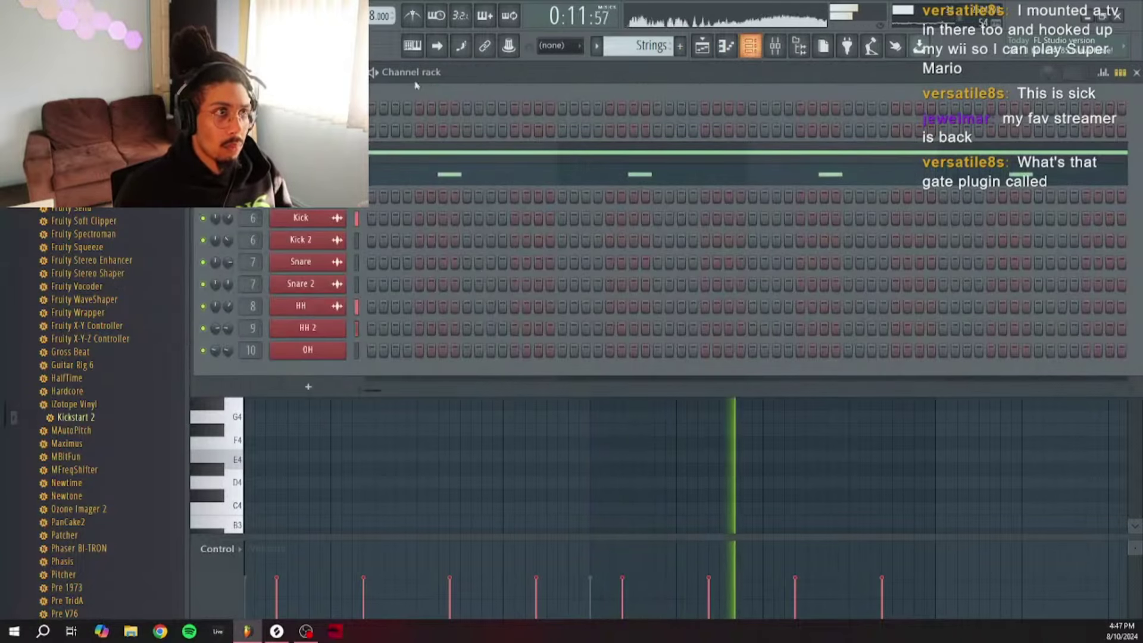
{"action": "left_click", "coordinate": [301, 174]}
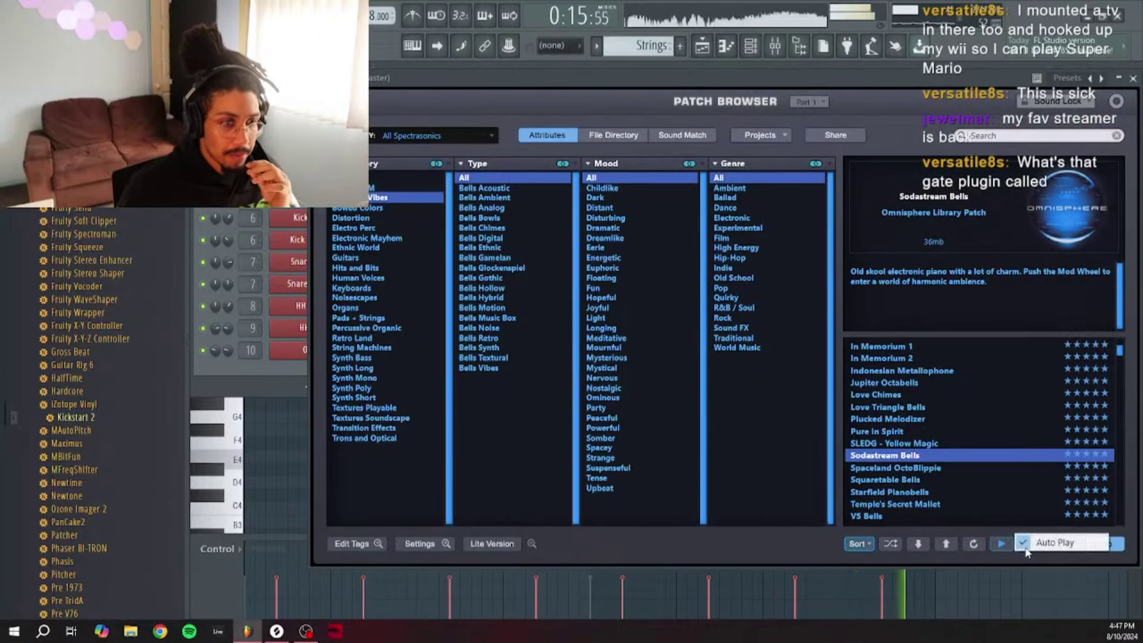
{"action": "left_click", "coordinate": [999, 477]}
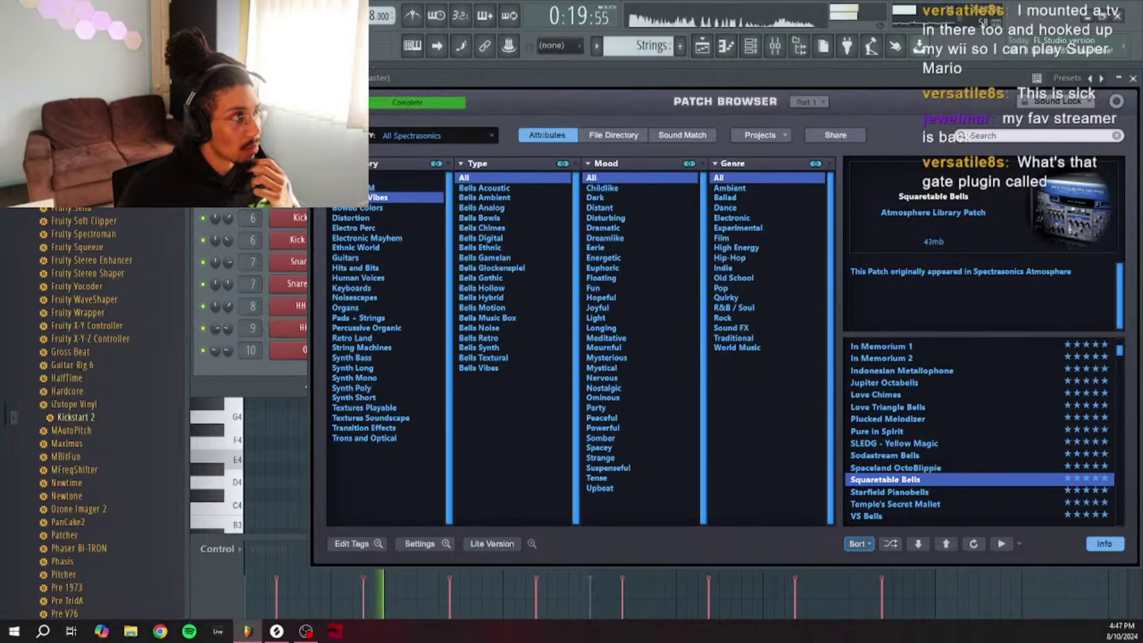
{"action": "key", "text": "F6"}
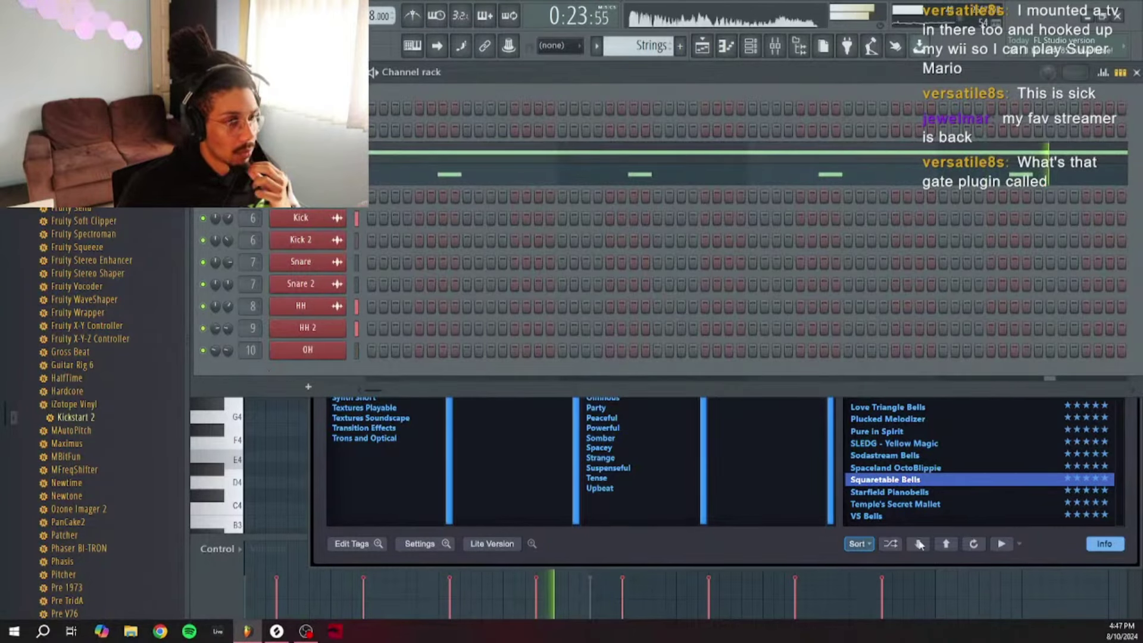
{"action": "left_click", "coordinate": [850, 543]}
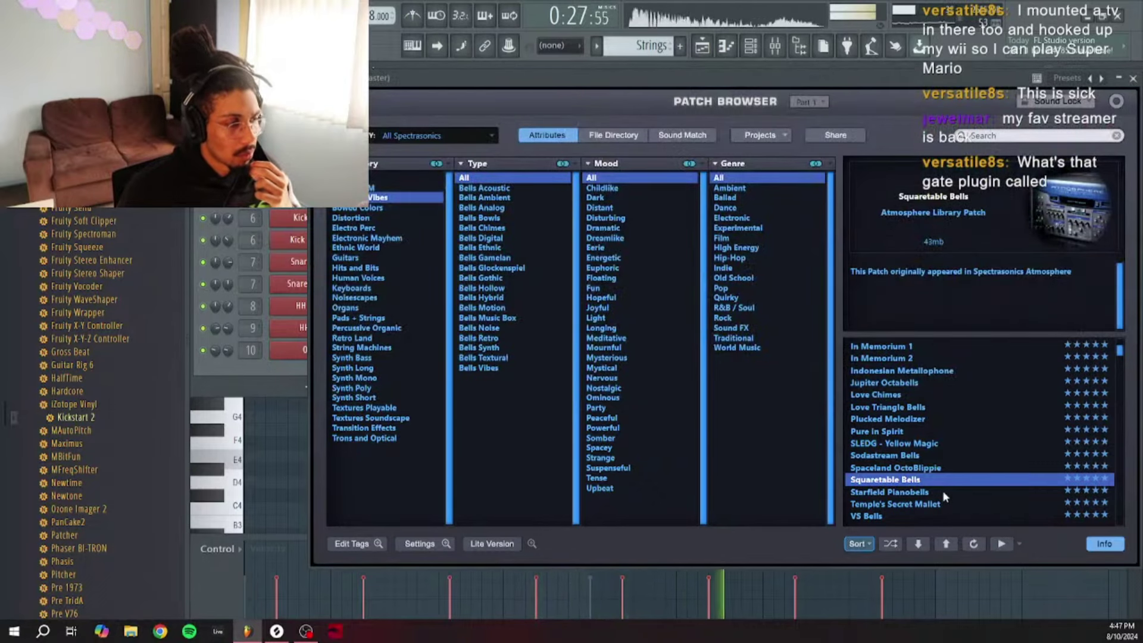
{"action": "key", "text": "F6"}
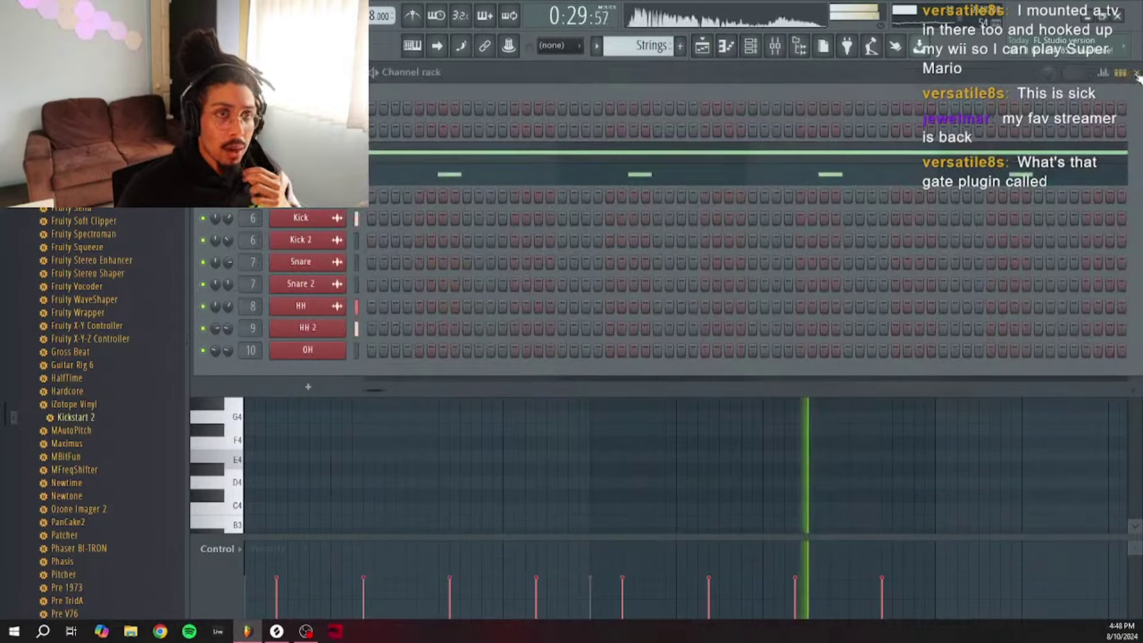
Step: Route the Bell channel to the empty mixer track 11
{"action": "key", "text": "F9"}
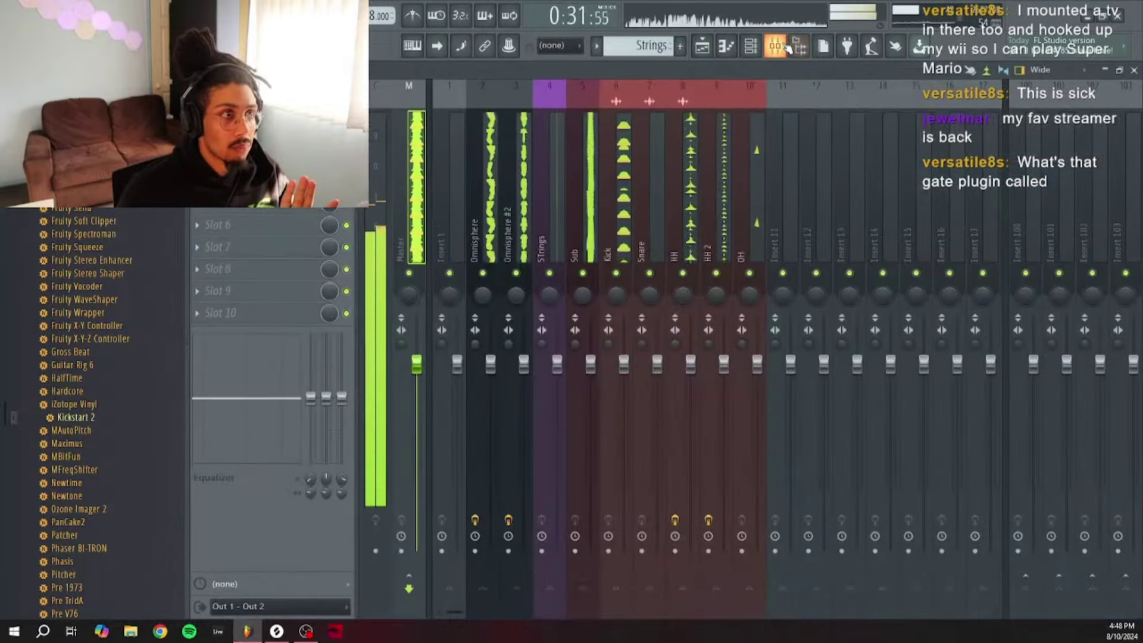
{"action": "right_click", "coordinate": [804, 100]}
{"action": "mouse_move", "coordinate": [857, 225]}
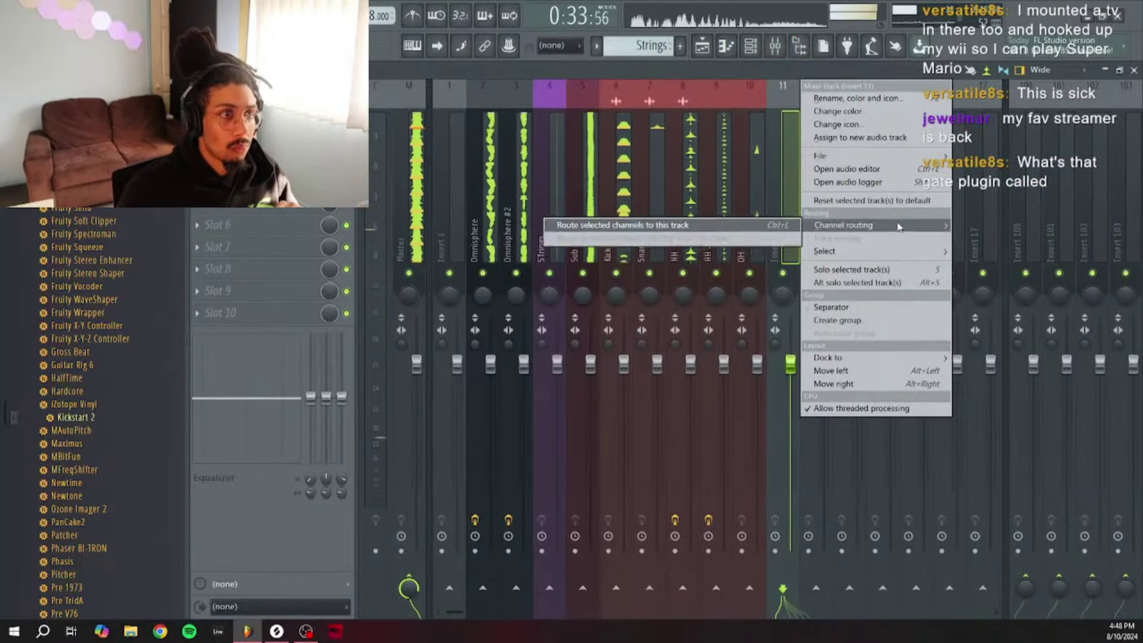
{"action": "left_click", "coordinate": [773, 225]}
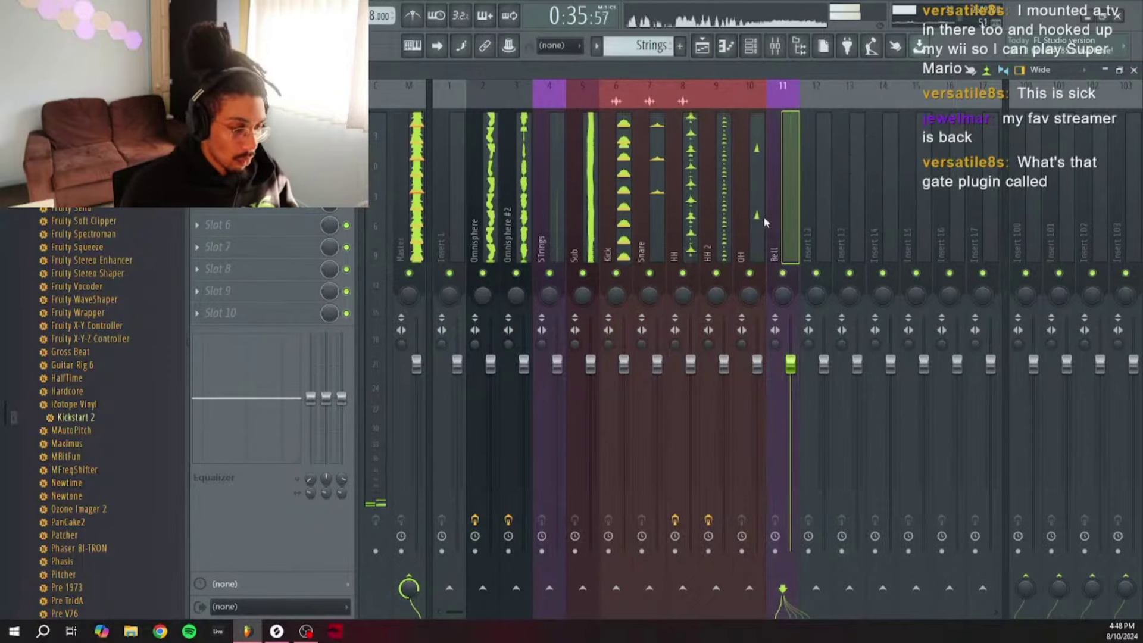
Step: Move the Bell mixer track six slots down so it sits directly beside the Strings track
{"action": "key", "text": "alt+Left"}
{"action": "key", "text": "alt+Left"}
{"action": "key", "text": "alt+Left"}
{"action": "key", "text": "alt+Left"}
{"action": "key", "text": "alt+Left"}
{"action": "key", "text": "alt+Left"}
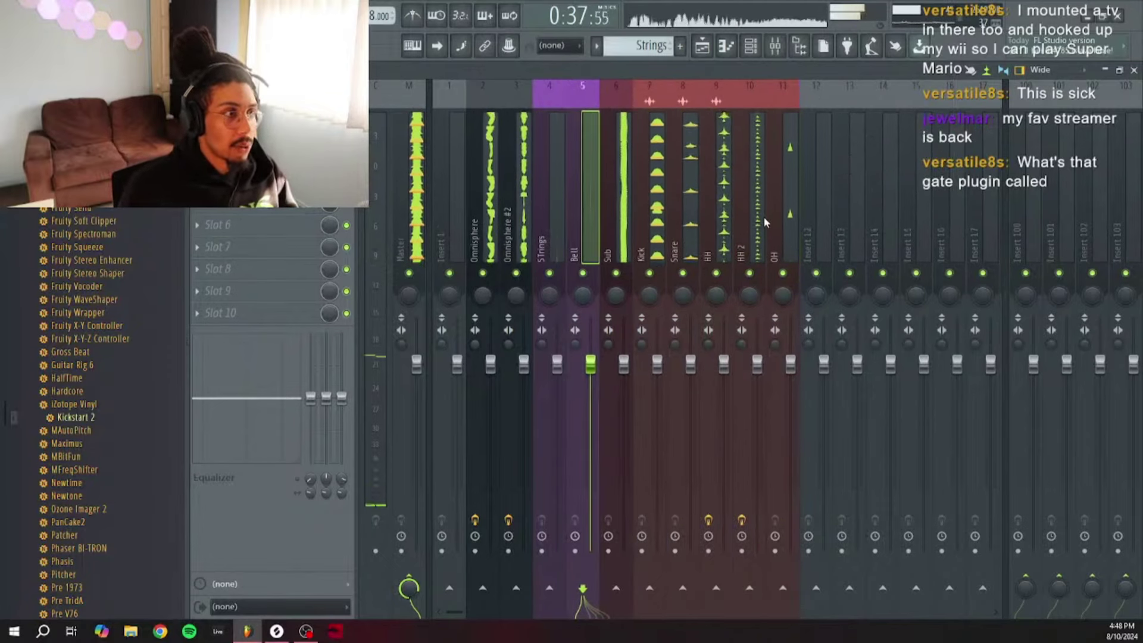
Step: Move the five drum mixer tracks, Kick through OH, two slots up to leave empty tracks after Sub
{"action": "left_click_drag", "start_coordinate": [655, 220], "coordinate": [789, 223]}
{"action": "key", "text": "alt+Right"}
{"action": "key", "text": "alt+Right"}
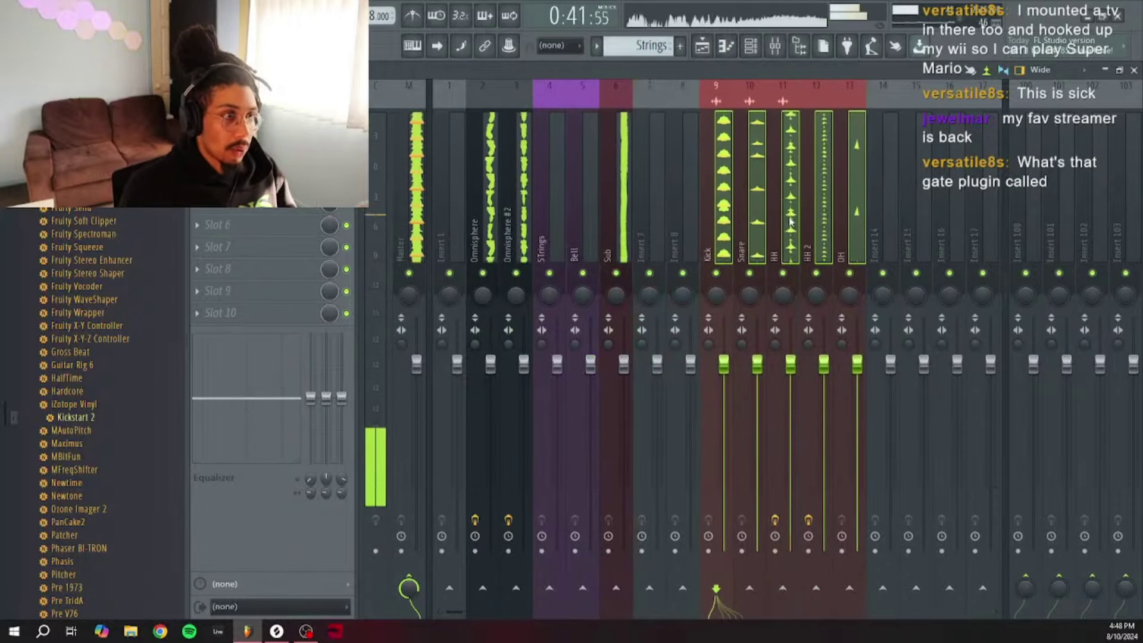
{"action": "left_click", "coordinate": [570, 232]}
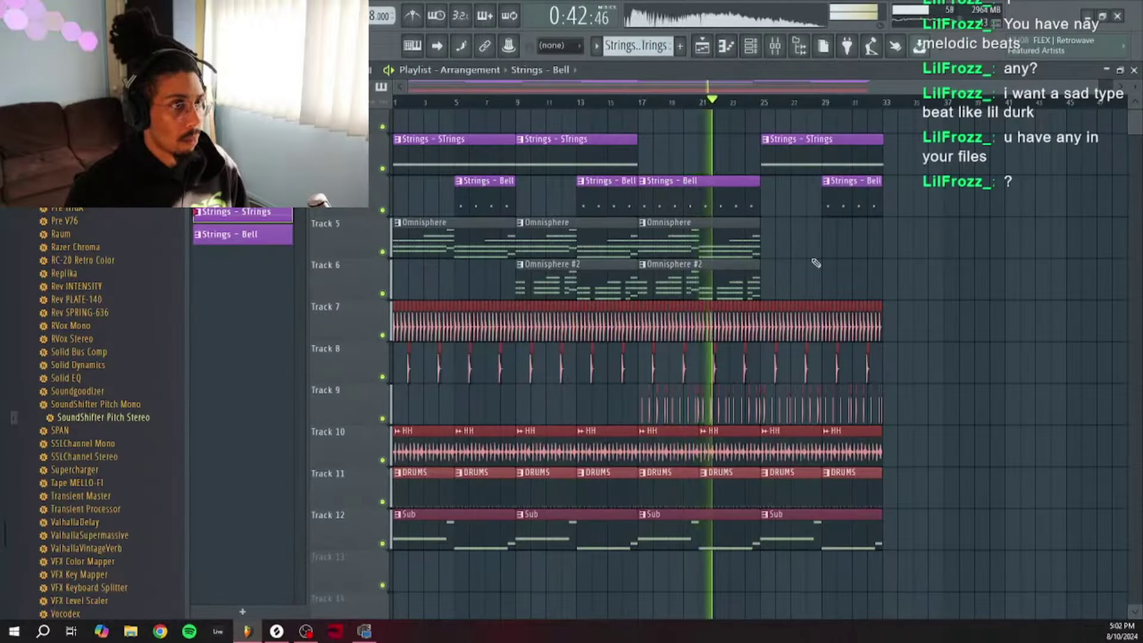
Step: Add SoundShifter Pitch Stereo to the Og Em mixer track and set its transposition to -4 semitones
{"action": "key", "text": "F9"}
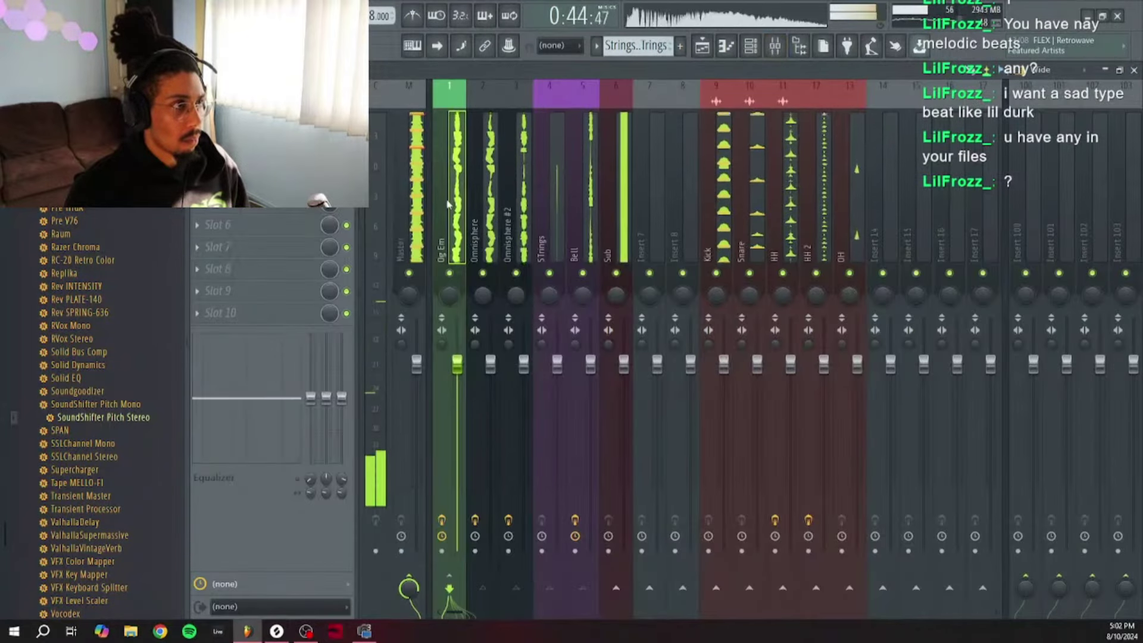
{"action": "left_click_drag", "start_coordinate": [103, 417], "coordinate": [457, 178]}
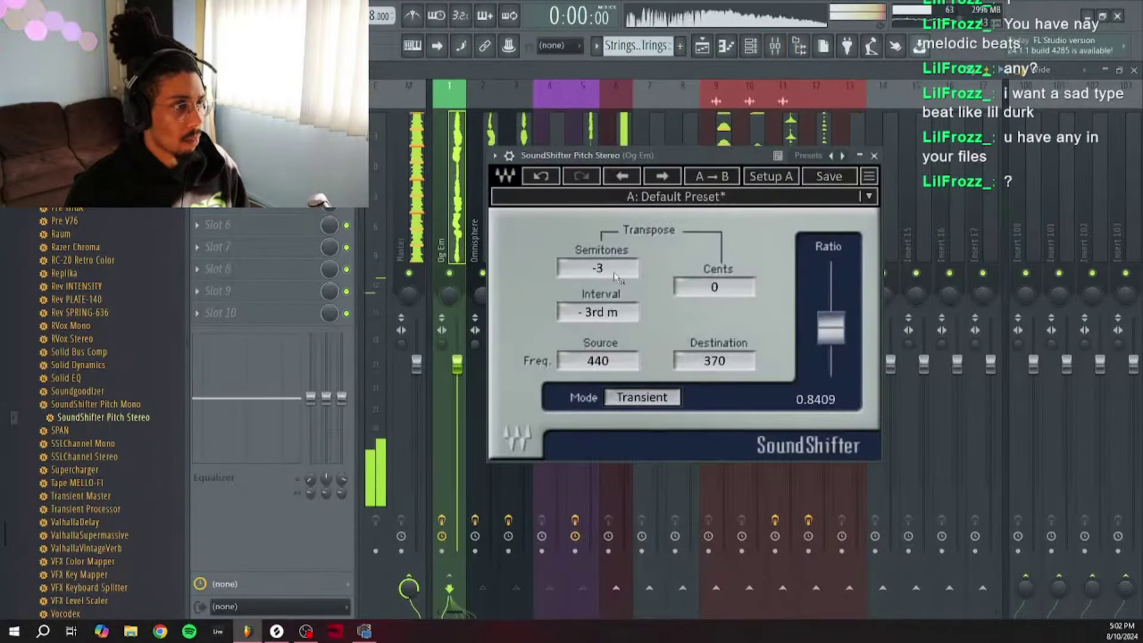
{"action": "left_click_drag", "start_coordinate": [612, 267], "coordinate": [612, 275]}
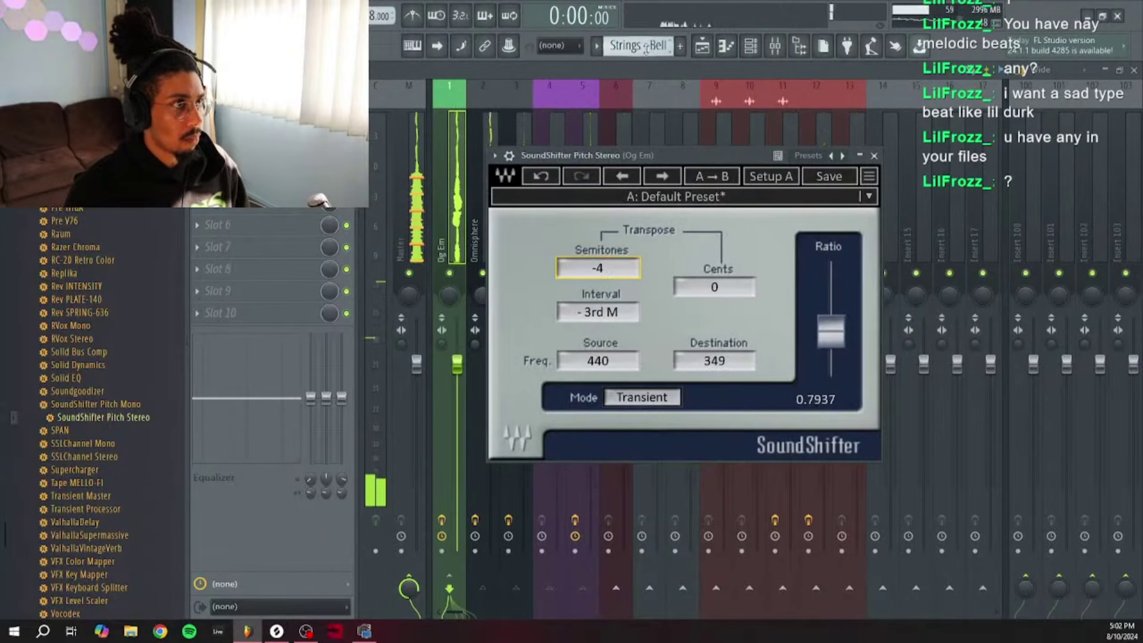
Step: Open the Sub pattern in the piano roll to examine its bass notes
{"action": "left_click", "coordinate": [726, 47]}
{"action": "left_click", "coordinate": [751, 48]}
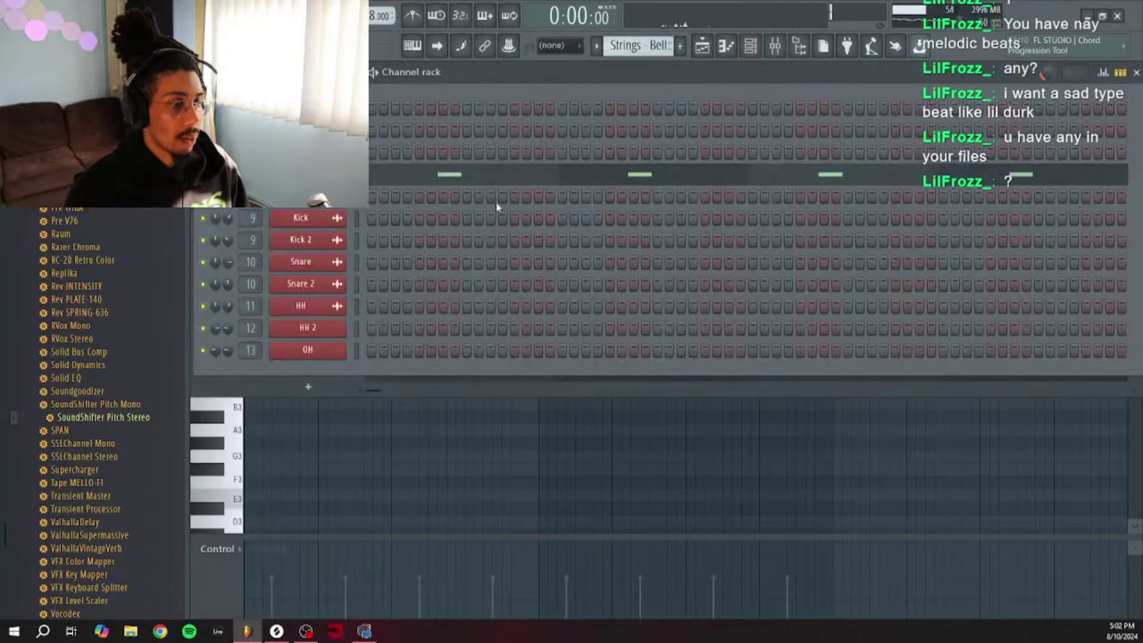
{"action": "scroll", "coordinate": [656, 44], "scroll_direction": "down", "scroll_amount": 1}
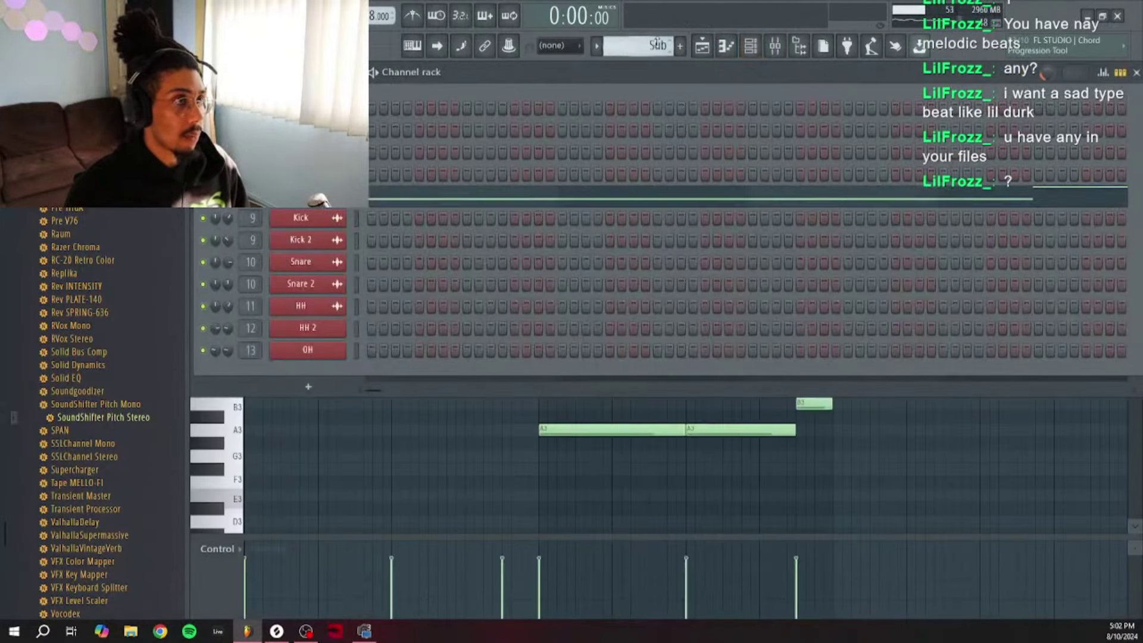
{"action": "key", "text": "F7"}
{"action": "key", "text": "F7"}
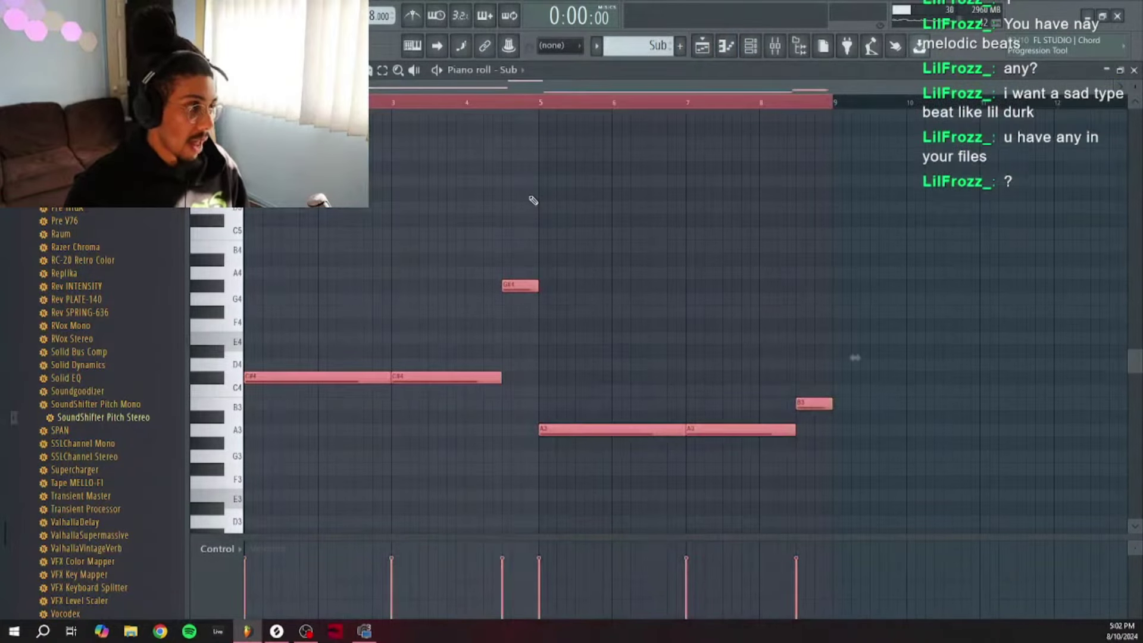
Step: Play the arrangement from the start, select bars 1 to 16 as the loop range and set snapping to Beat
{"action": "key", "text": "space"}
{"action": "key", "text": "F5"}
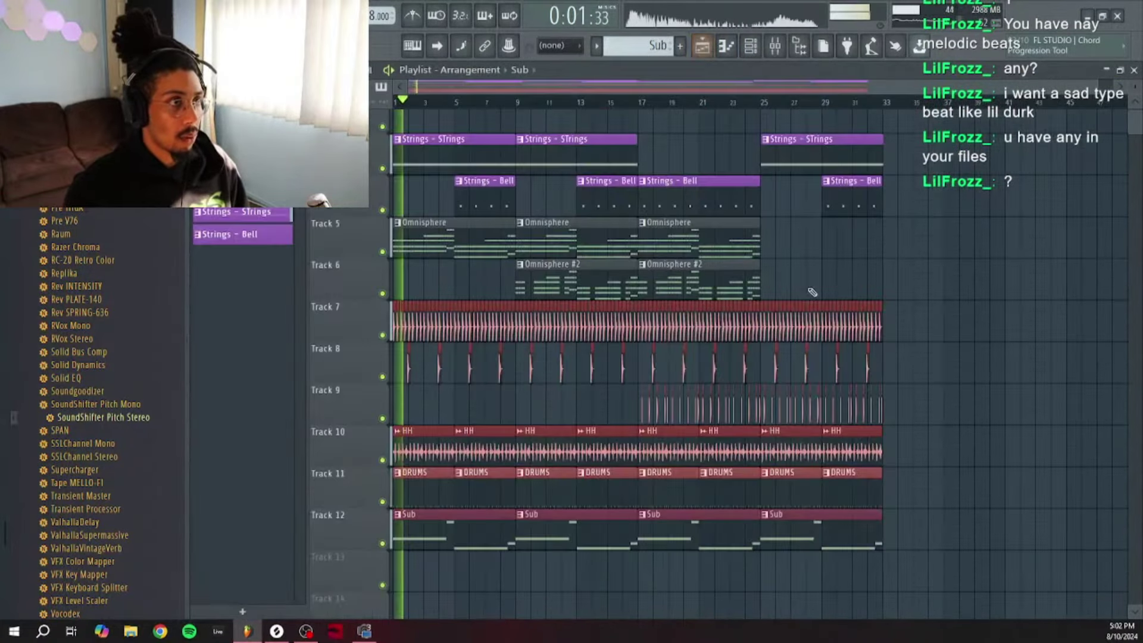
{"action": "scroll", "coordinate": [462, 107], "scroll_direction": "up", "scroll_amount": 4}
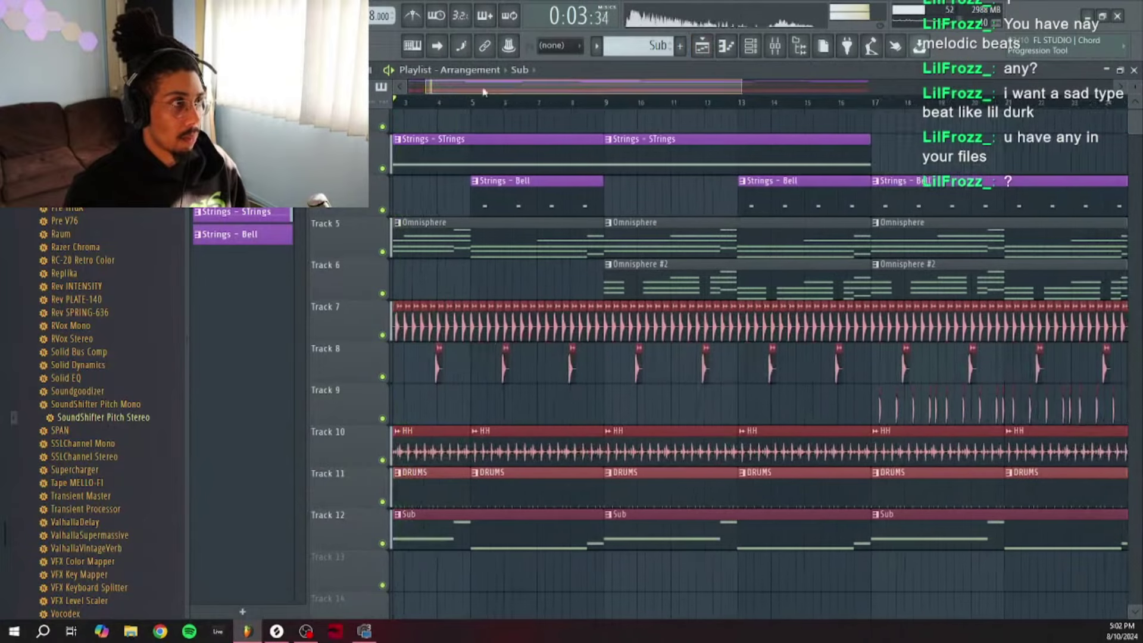
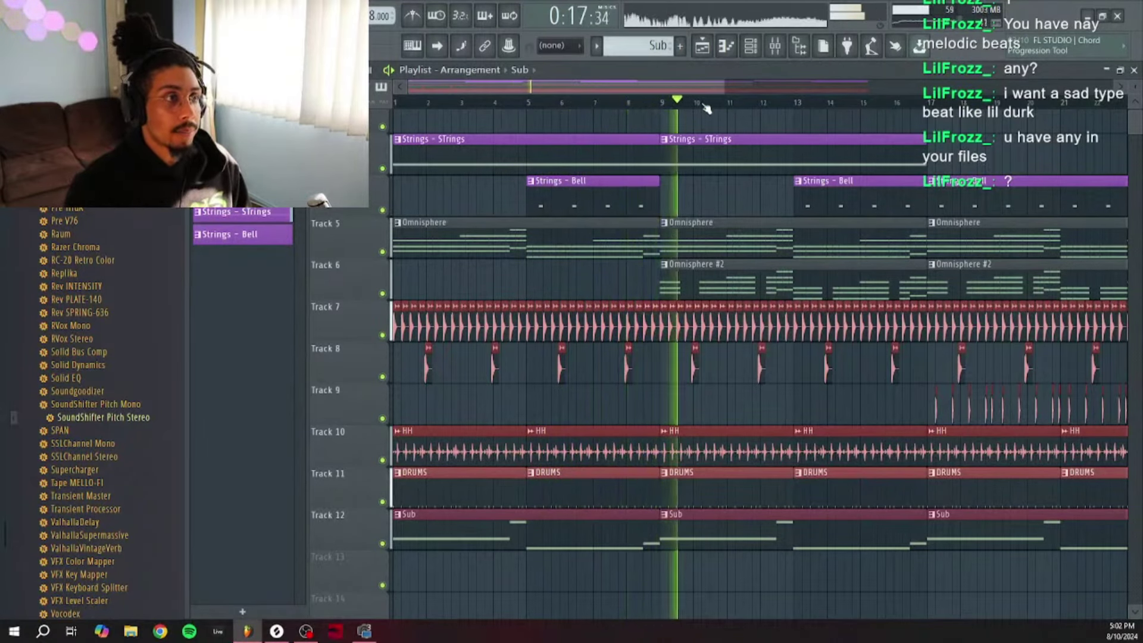
{"action": "scroll", "coordinate": [707, 107], "scroll_direction": "down", "scroll_amount": 2}
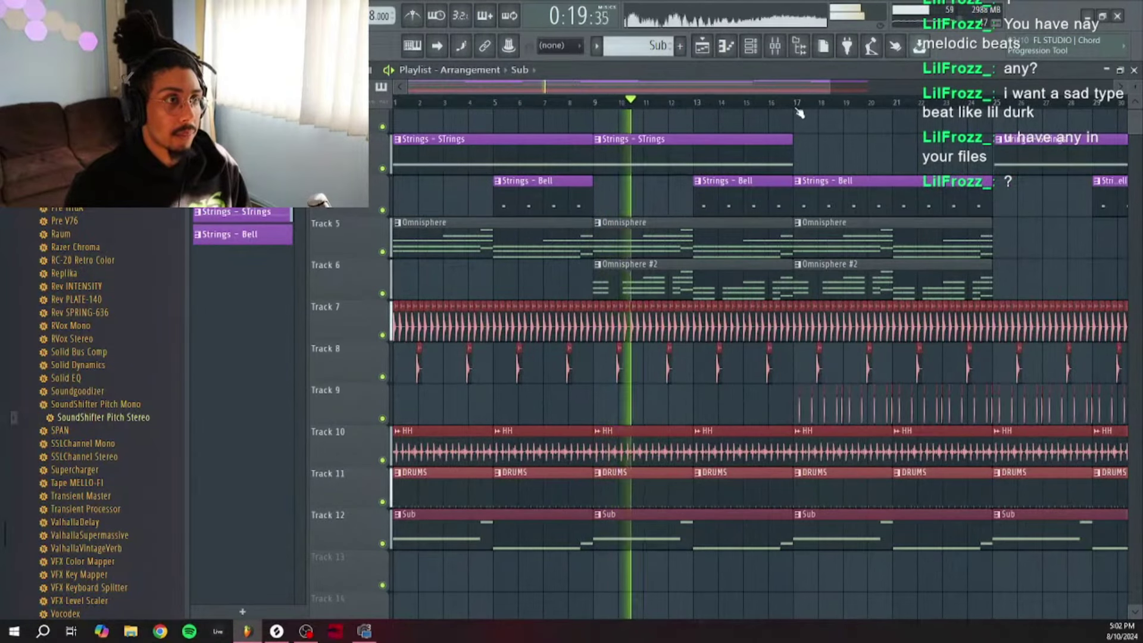
{"action": "left_click_drag", "start_coordinate": [794, 102], "coordinate": [395, 102]}
{"action": "scroll", "coordinate": [717, 110], "scroll_direction": "up", "scroll_amount": 5}
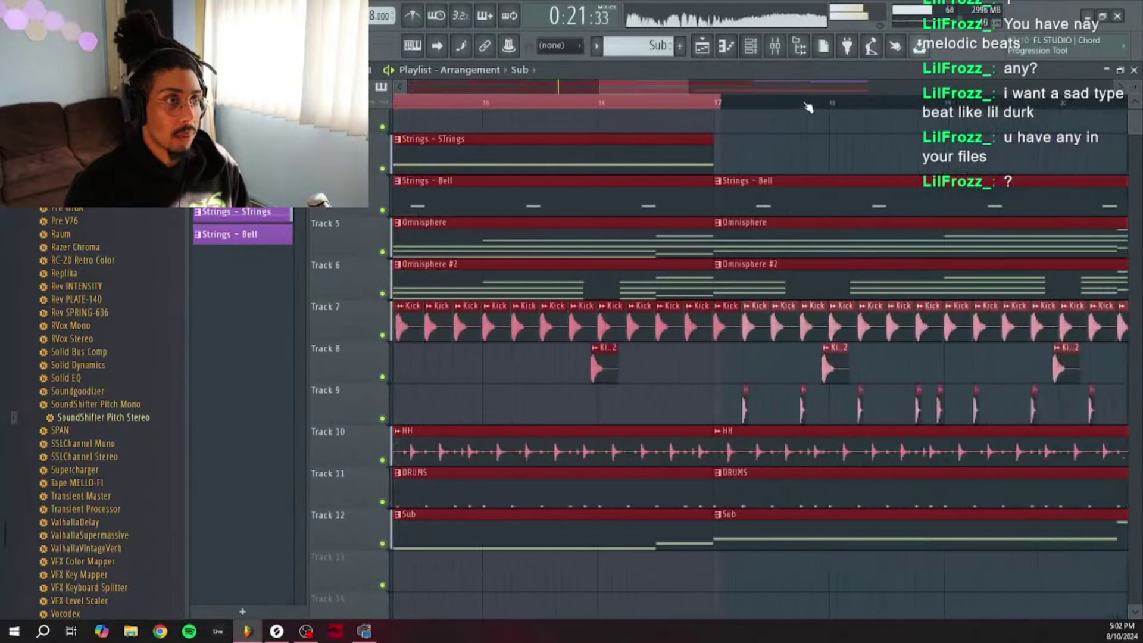
{"action": "right_click", "coordinate": [208, 230]}
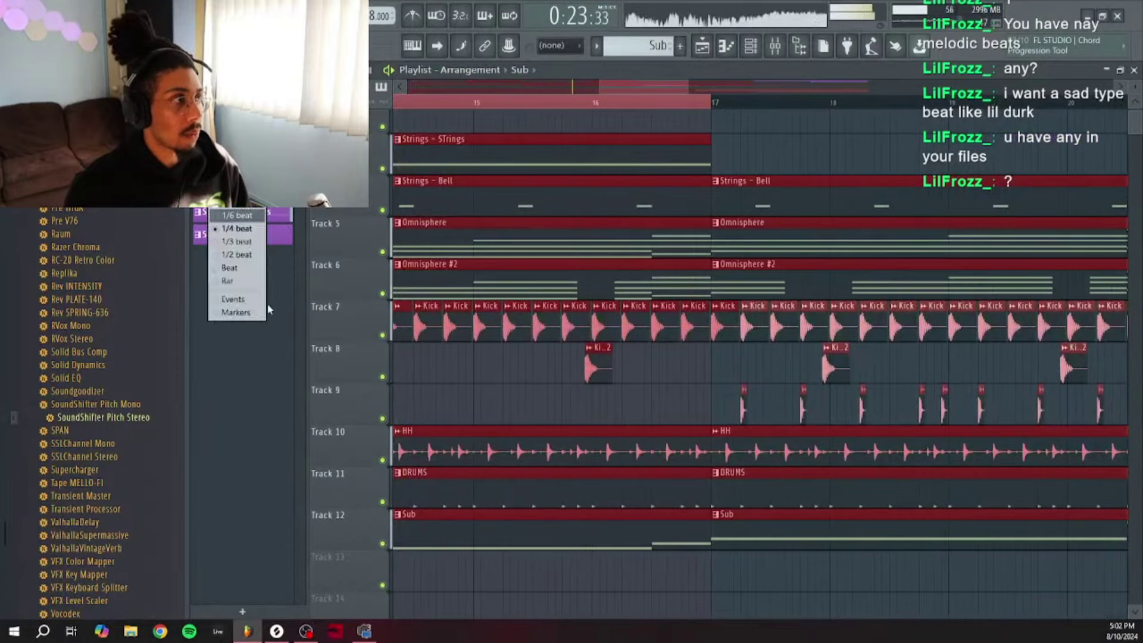
{"action": "left_click", "coordinate": [258, 269]}
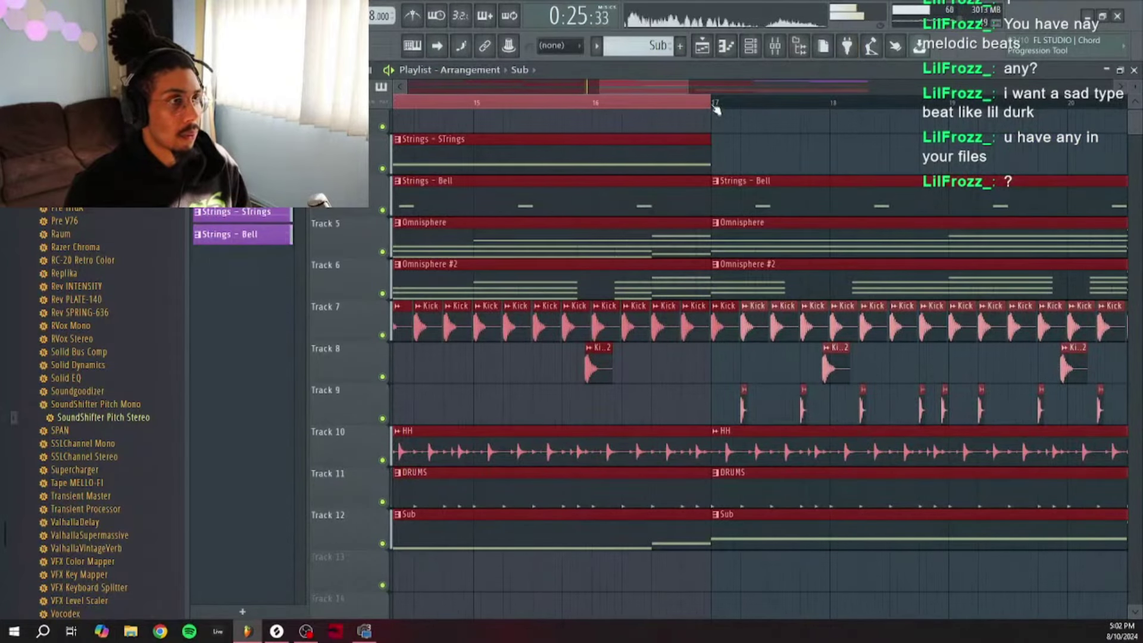
{"action": "scroll", "coordinate": [716, 109], "scroll_direction": "down", "scroll_amount": 6}
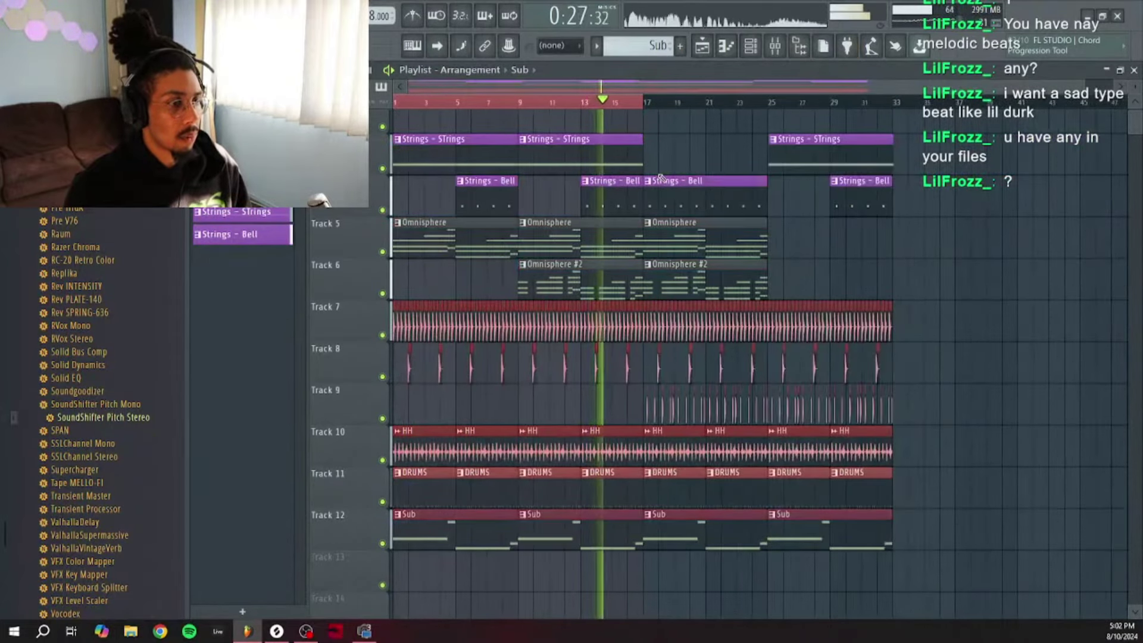
Step: Switch to Splice and open the full list of vocal samples from the Instruments category
{"action": "left_click", "coordinate": [279, 633]}
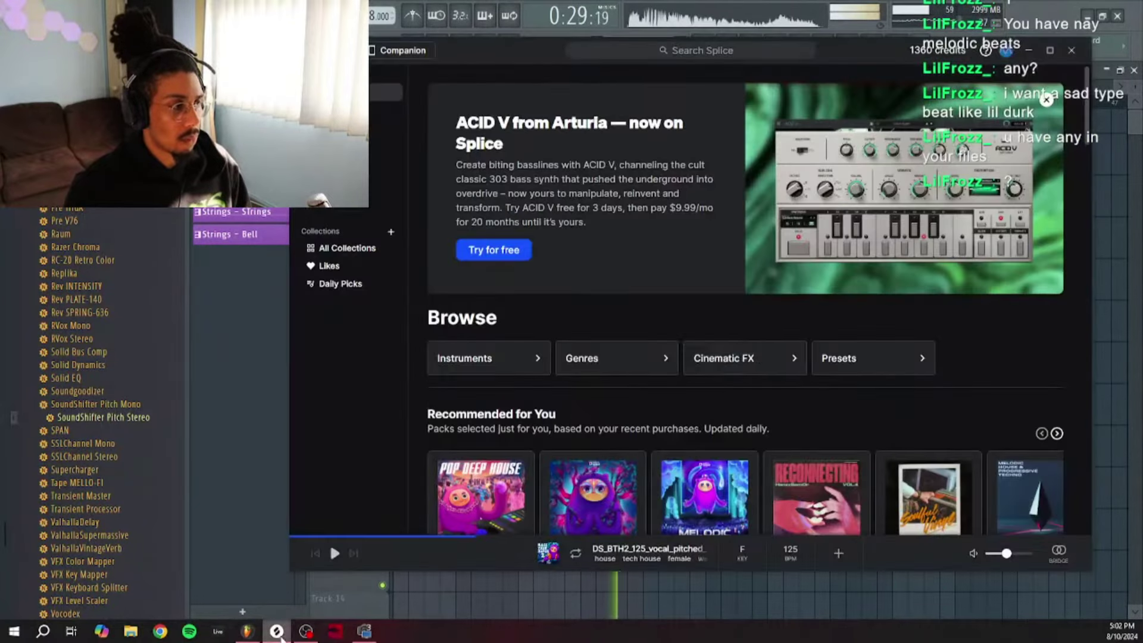
{"action": "scroll", "coordinate": [773, 404], "scroll_direction": "down", "scroll_amount": 2}
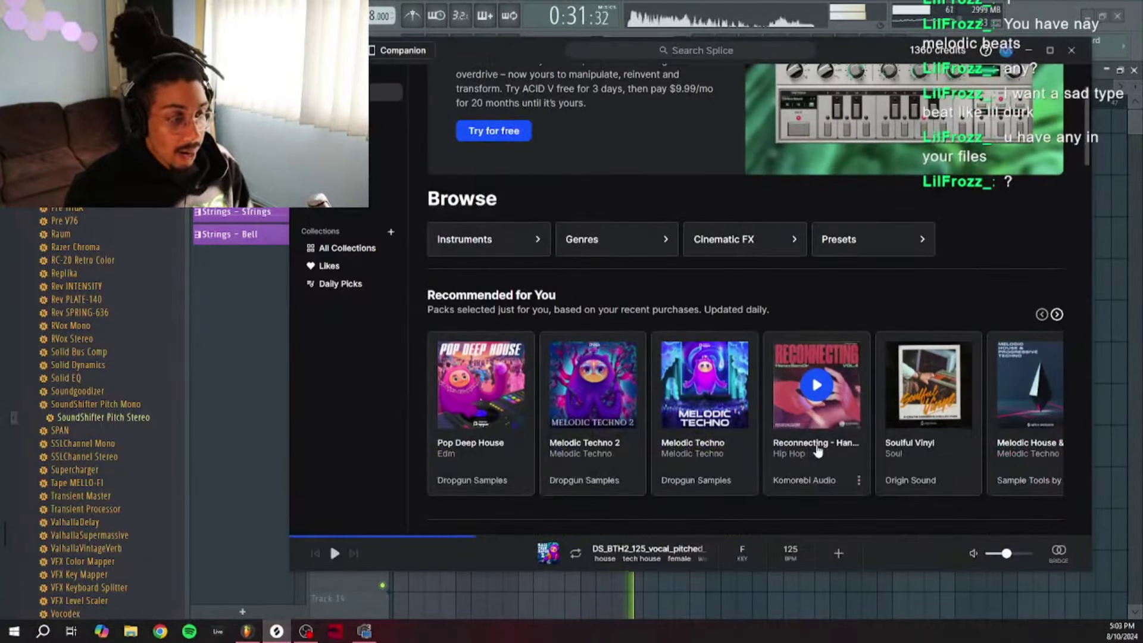
{"action": "left_click", "coordinate": [519, 253]}
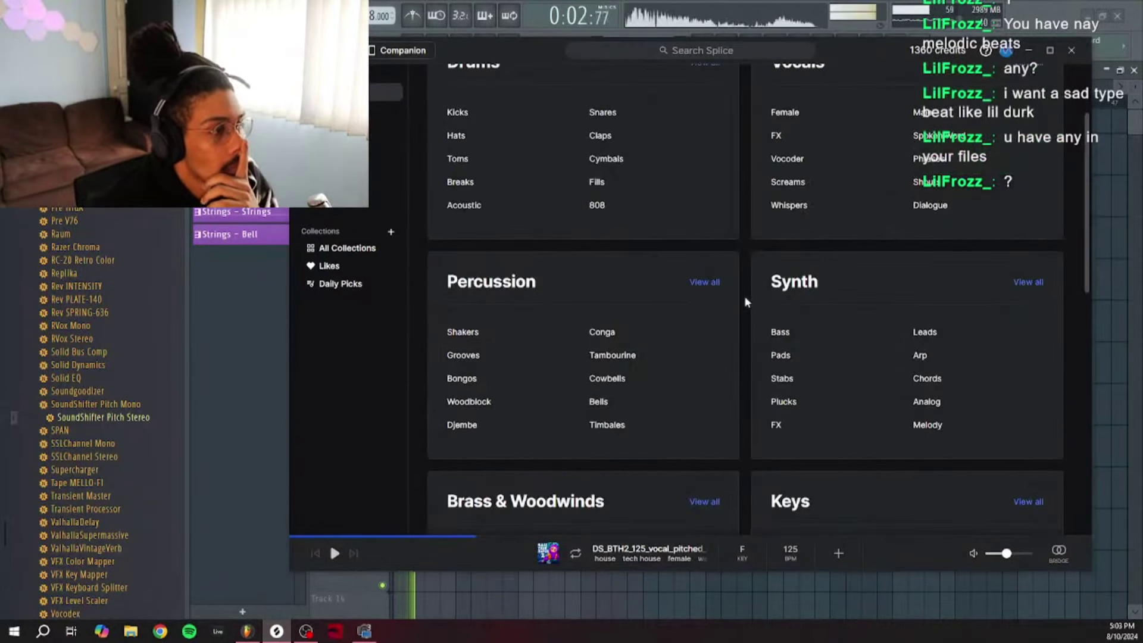
{"action": "scroll", "coordinate": [768, 321], "scroll_direction": "down", "scroll_amount": 2}
{"action": "scroll", "coordinate": [782, 342], "scroll_direction": "down", "scroll_amount": 2}
{"action": "scroll", "coordinate": [845, 352], "scroll_direction": "up", "scroll_amount": 6}
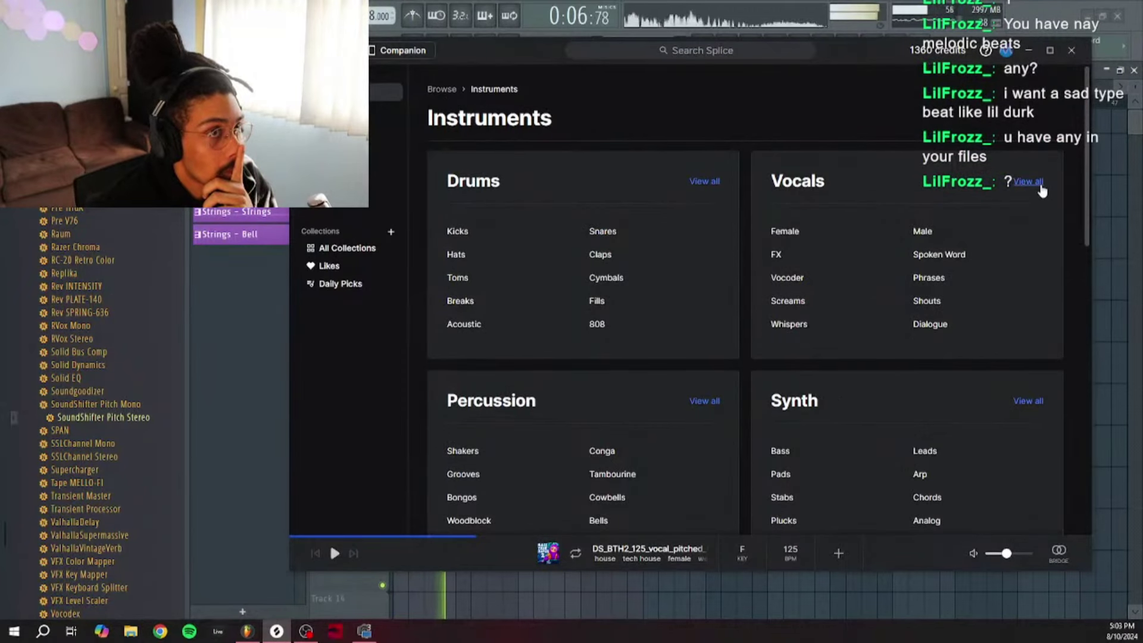
{"action": "left_click", "coordinate": [1030, 181]}
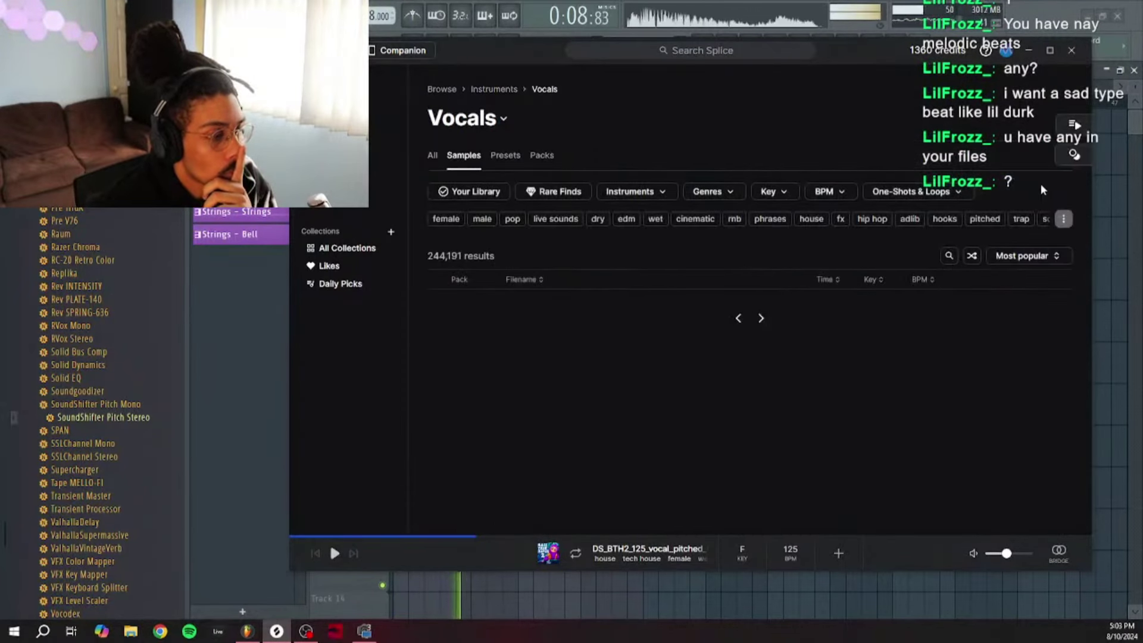
{"action": "left_click", "coordinate": [12, 7]}
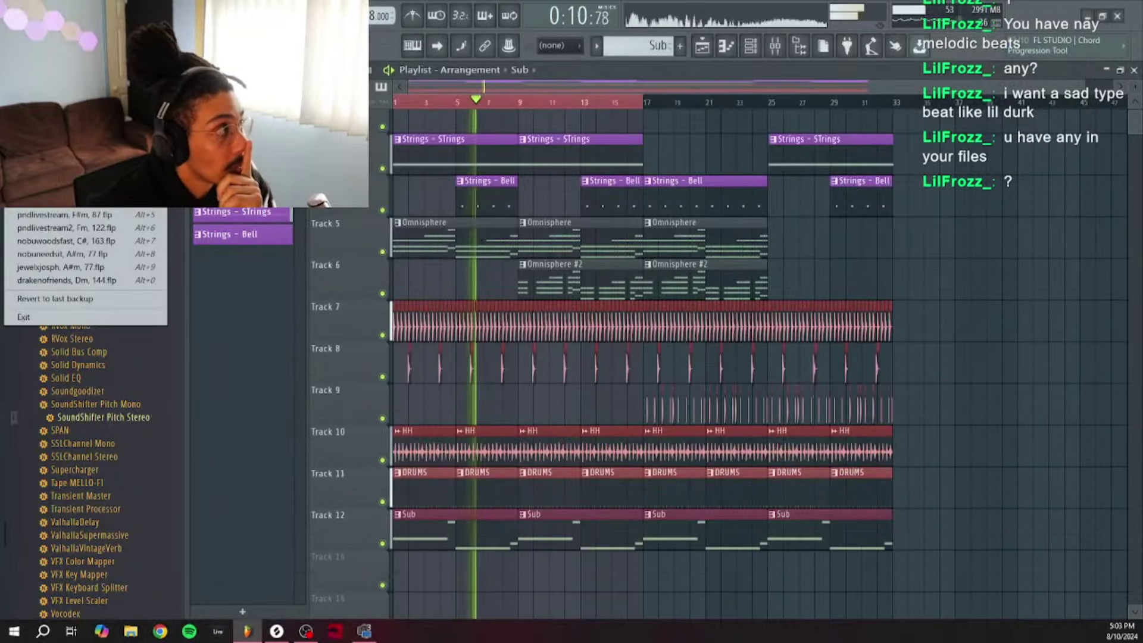
{"action": "key", "text": "Escape"}
{"action": "key", "text": "ctrl+s"}
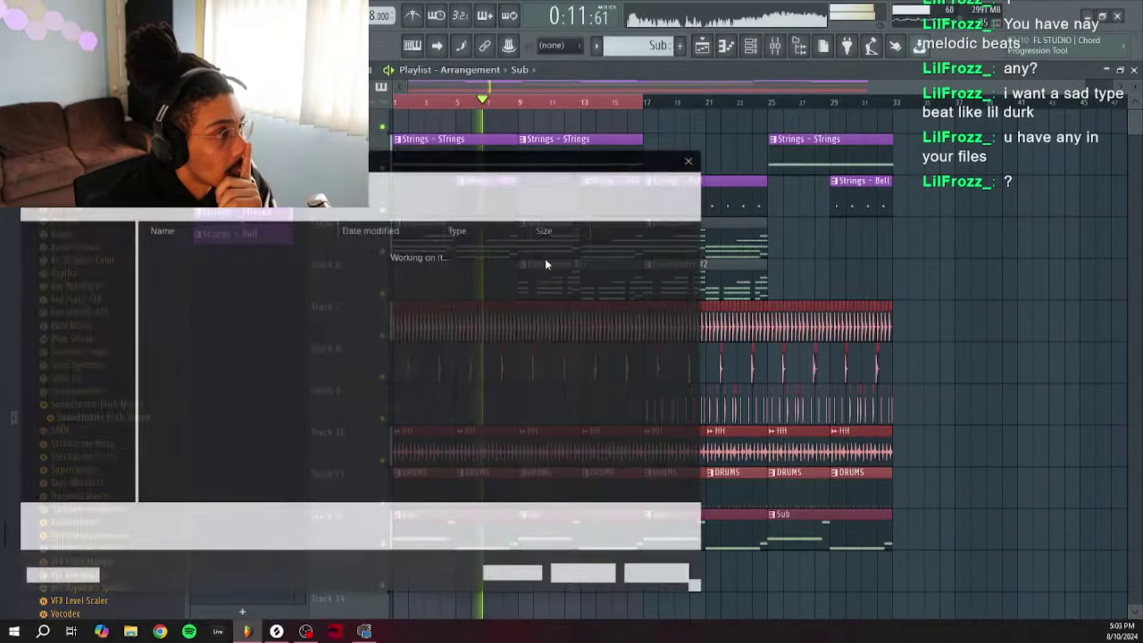
{"action": "key", "text": "Escape"}
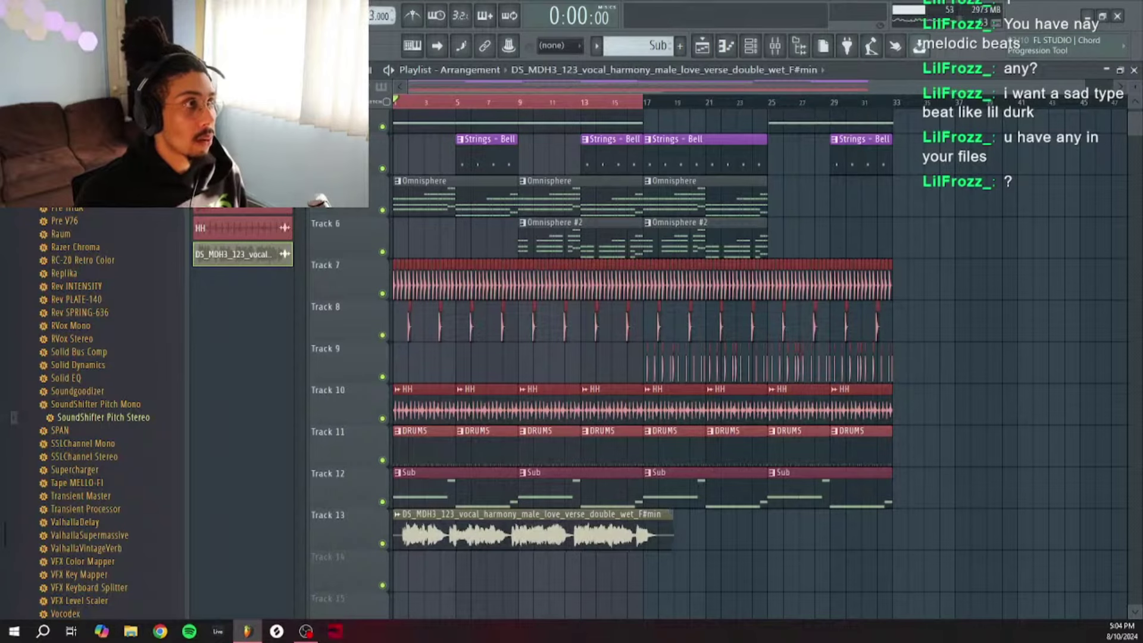
Step: Set the time-stretching mode of the male vocal harmony clip on Track 13 to Stretch in its channel settings
{"action": "left_click", "coordinate": [397, 513]}
{"action": "left_click", "coordinate": [438, 485]}
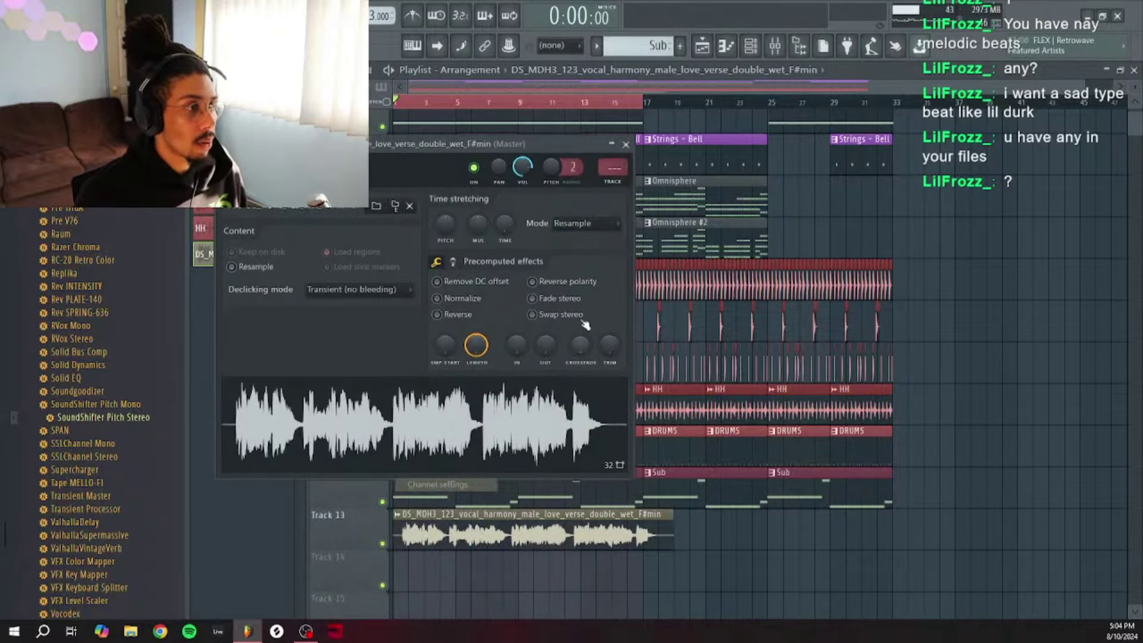
{"action": "left_click", "coordinate": [598, 225]}
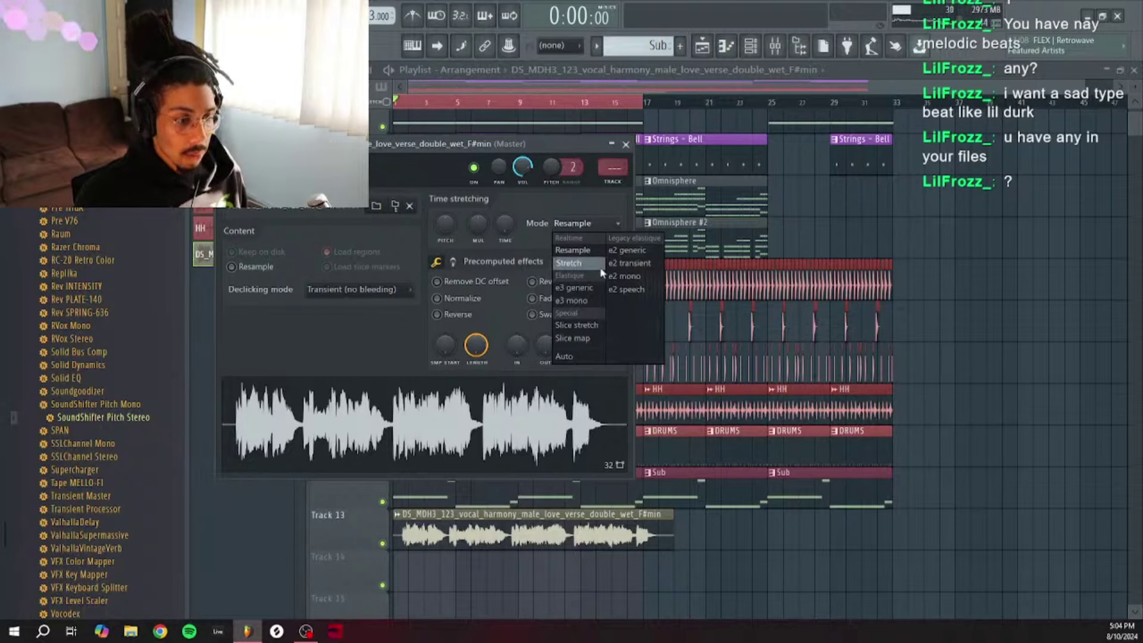
{"action": "left_click", "coordinate": [570, 264]}
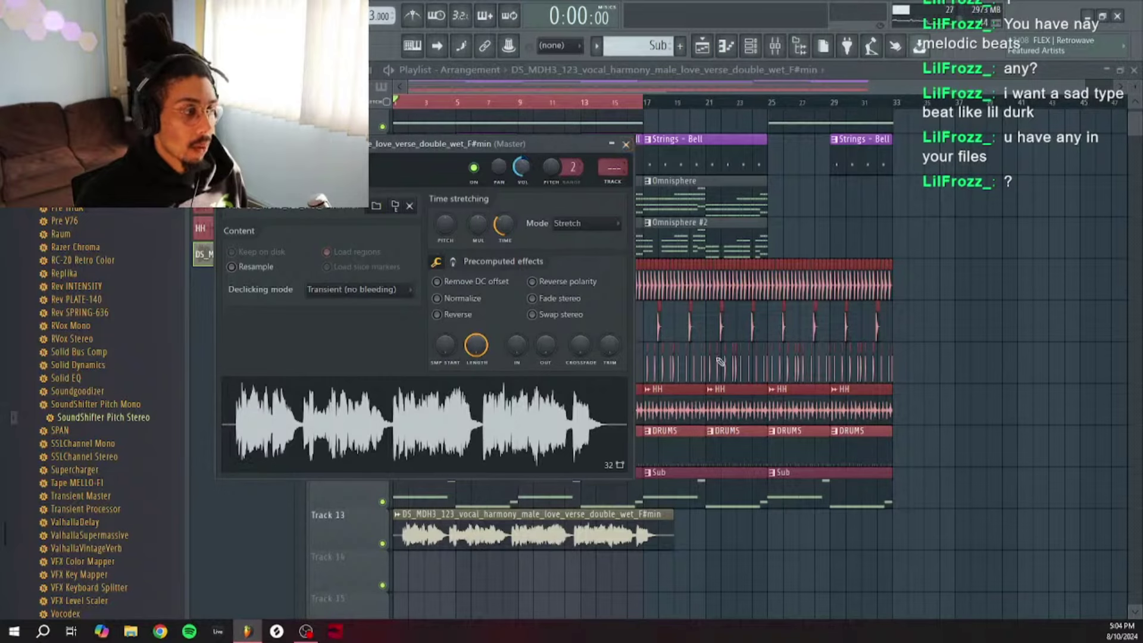
{"action": "left_click", "coordinate": [627, 144]}
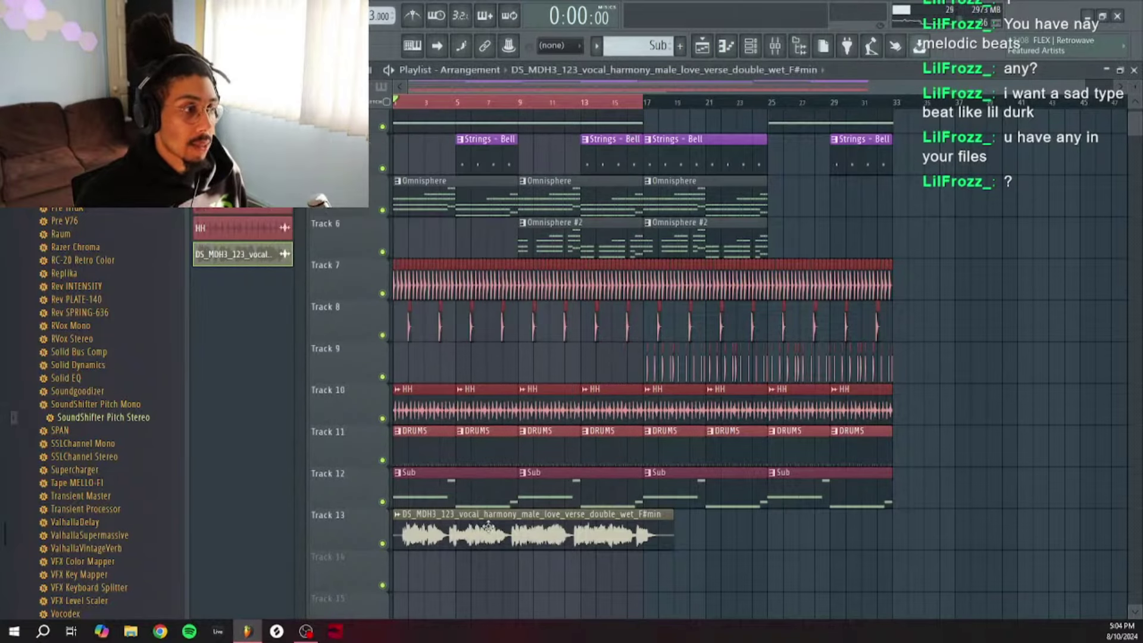
{"action": "double_click", "coordinate": [488, 526]}
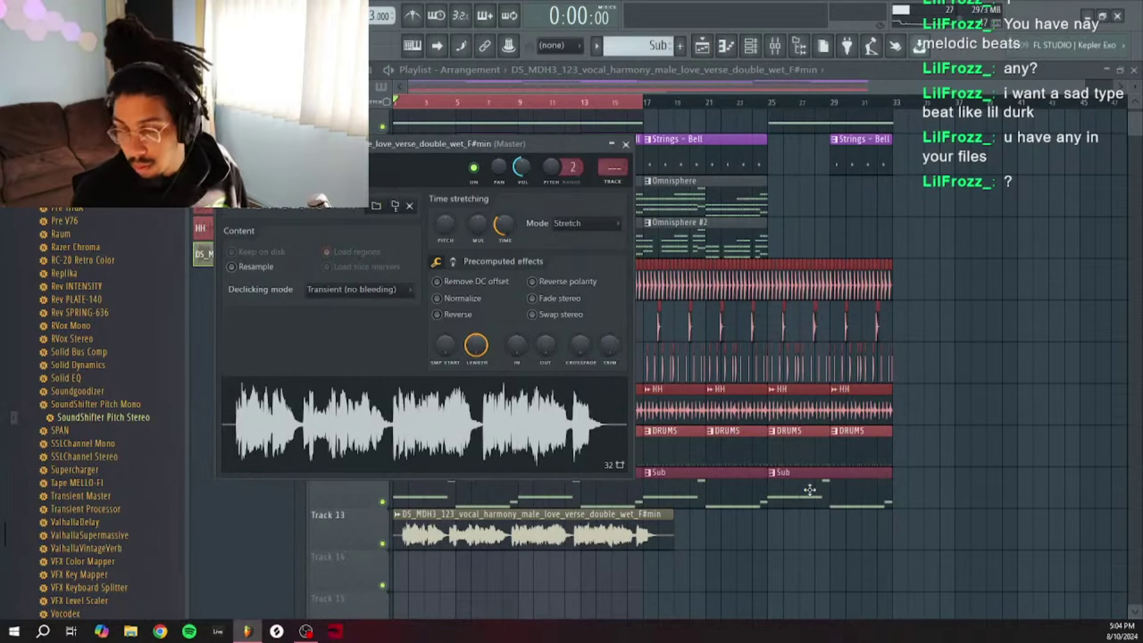
{"action": "left_click", "coordinate": [626, 145]}
Step: Play the song and adjust the vocal clip's pitch in its channel settings with the pitch range set to 12
{"action": "key", "text": "space"}
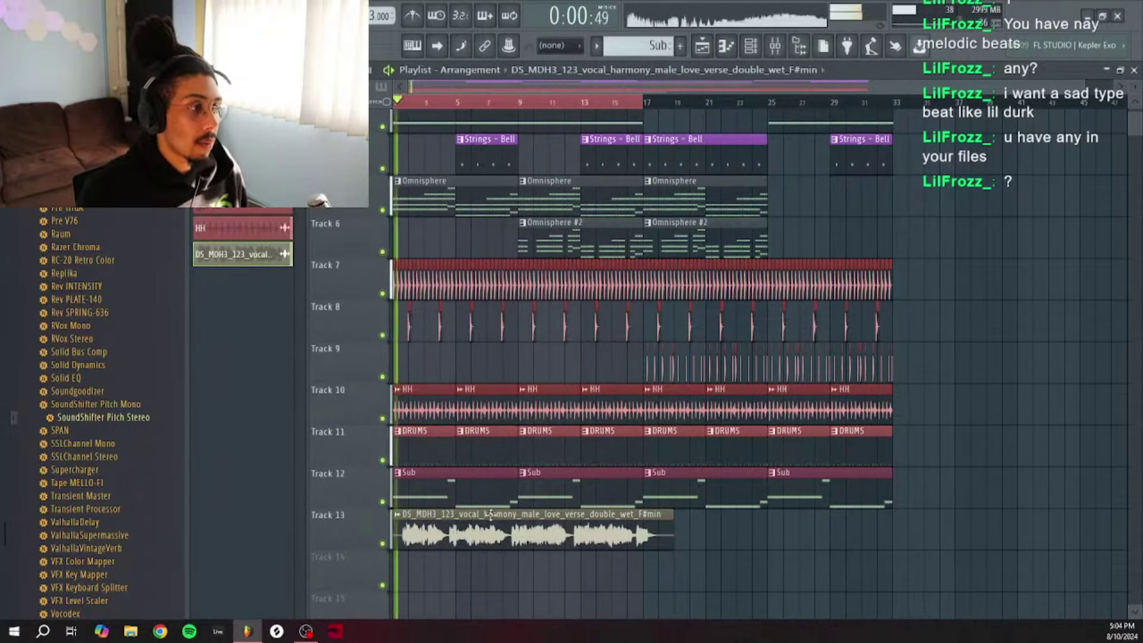
{"action": "left_click", "coordinate": [397, 515]}
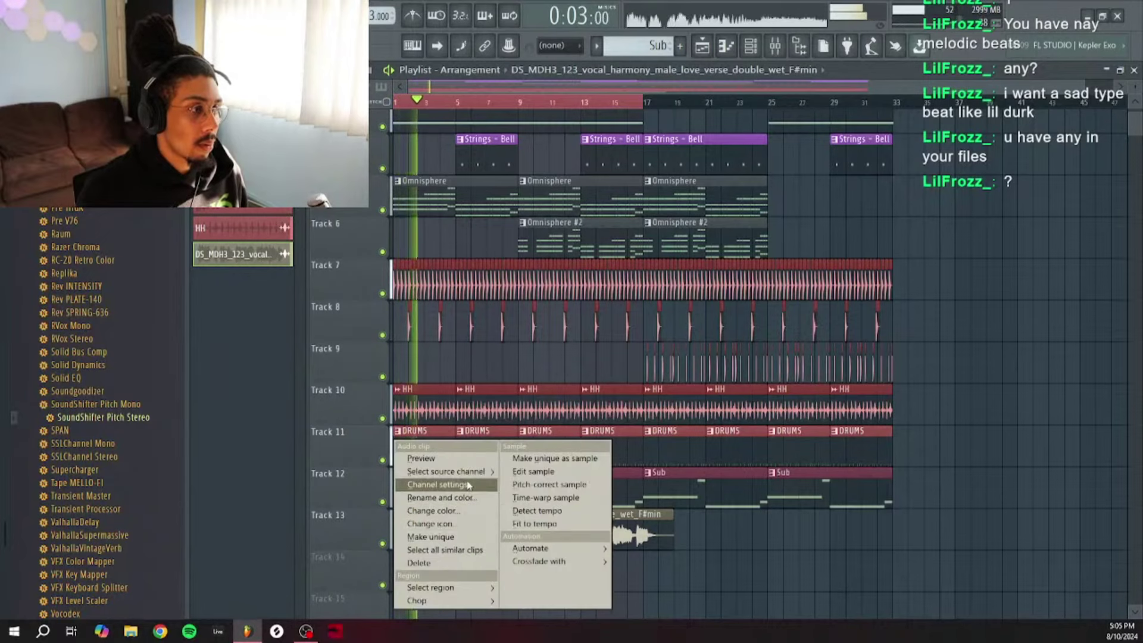
{"action": "left_click", "coordinate": [437, 484]}
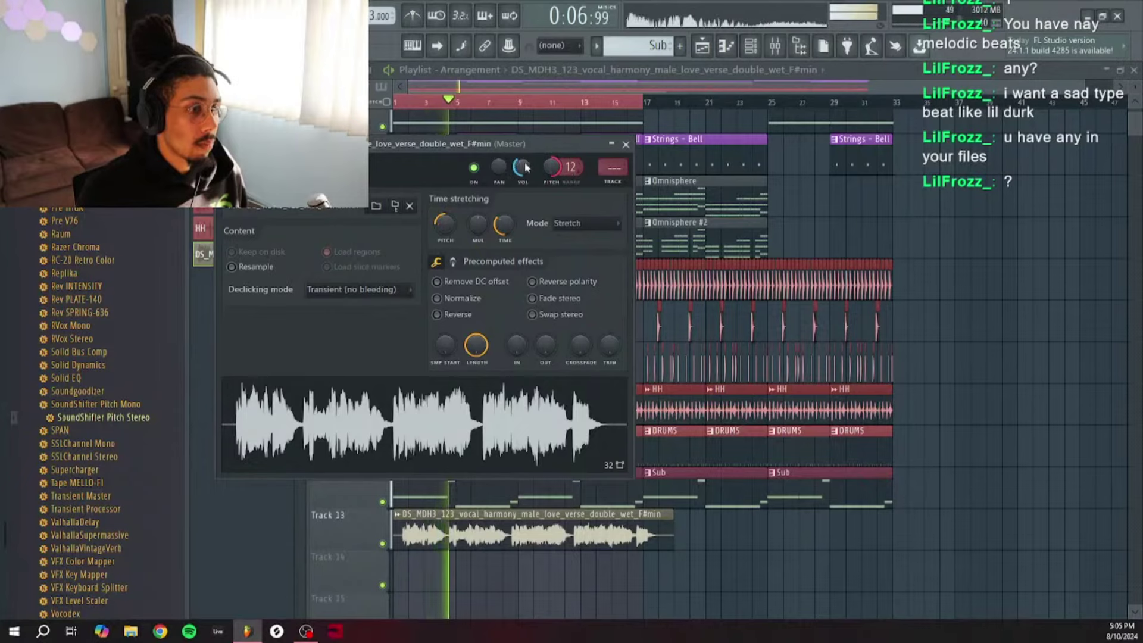
{"action": "left_click", "coordinate": [626, 145]}
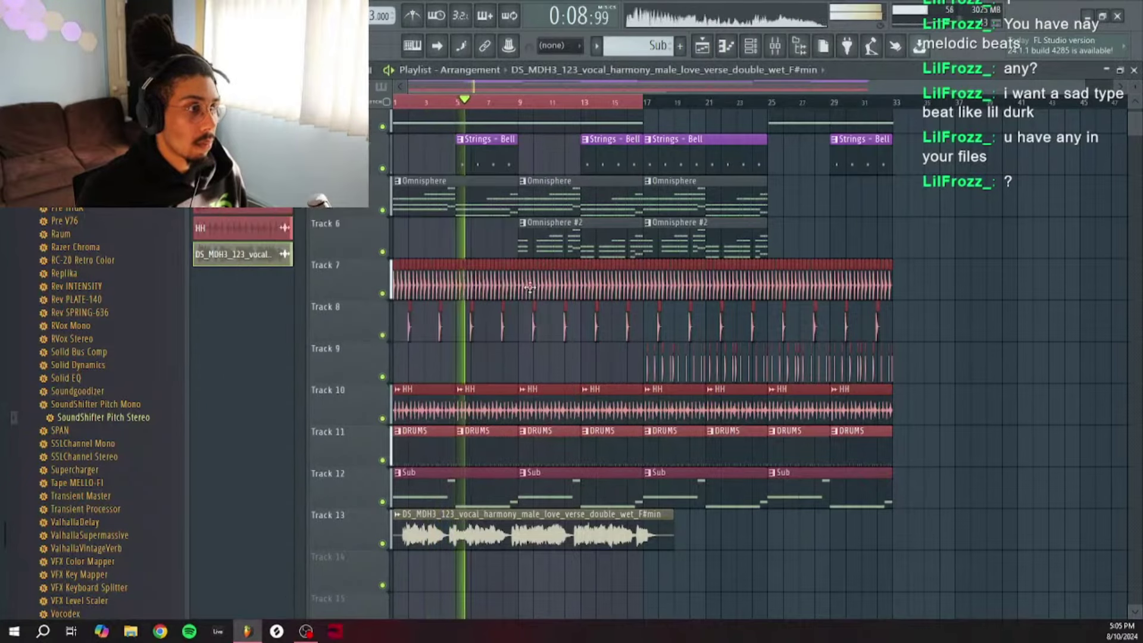
{"action": "scroll", "coordinate": [521, 108], "scroll_direction": "up", "scroll_amount": 4}
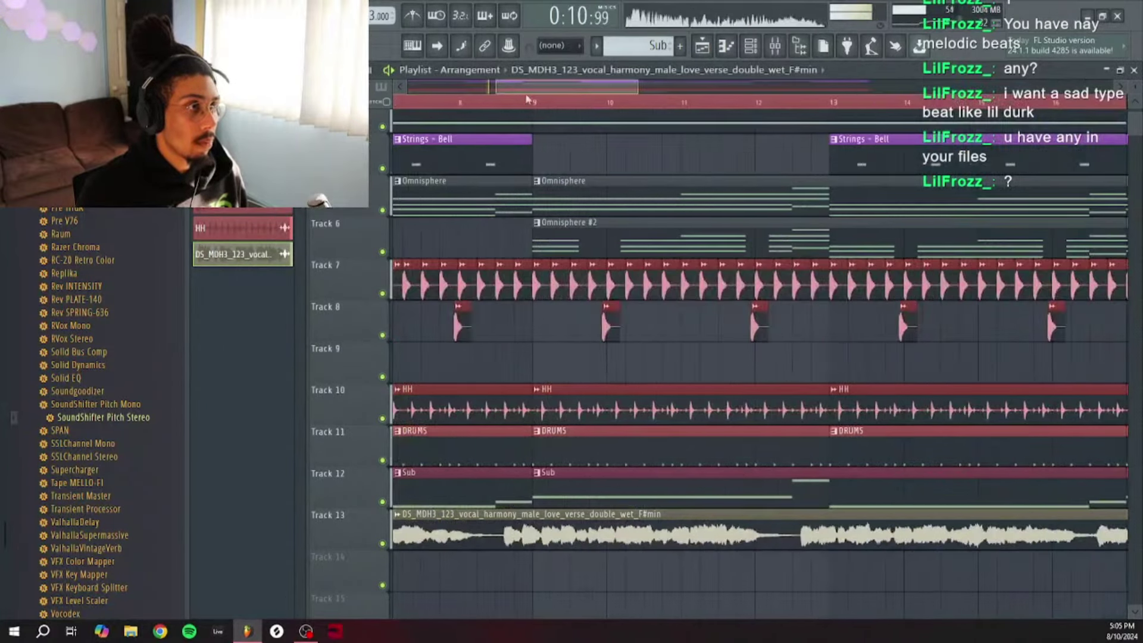
Step: Place copies of the male vocal harmony clip on Track 13 at bar 9 and just after bar 17, and play the arrangement
{"action": "left_click", "coordinate": [777, 545]}
{"action": "key", "text": "space"}
{"action": "scroll", "coordinate": [812, 103], "scroll_direction": "down", "scroll_amount": 1}
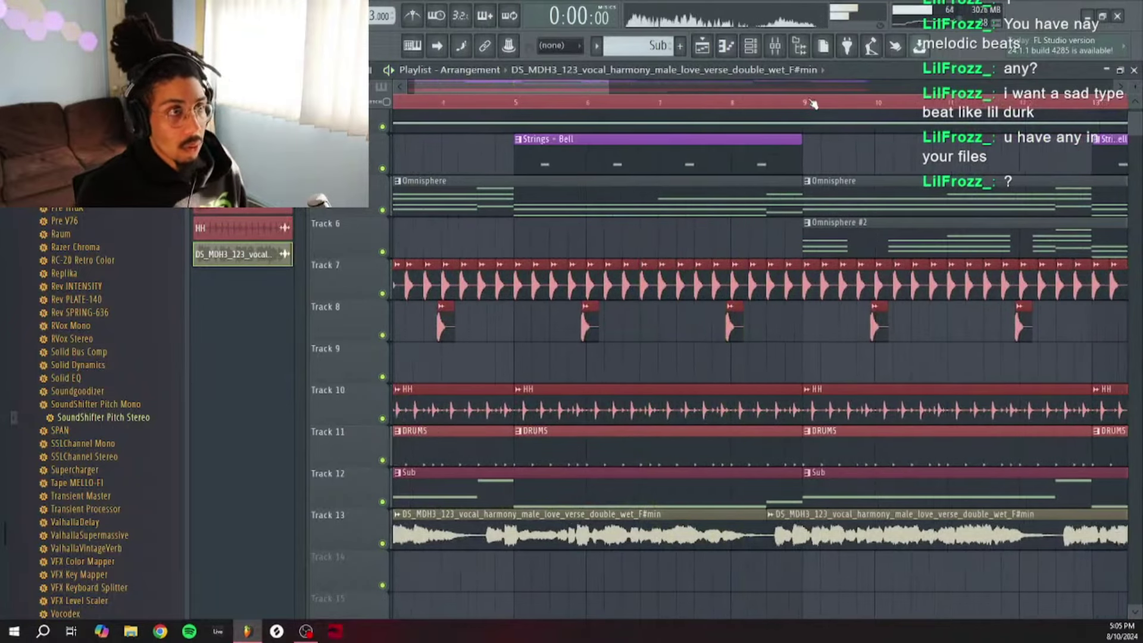
{"action": "scroll", "coordinate": [813, 103], "scroll_direction": "down", "scroll_amount": 3}
{"action": "left_click_drag", "start_coordinate": [936, 545], "coordinate": [954, 540]}
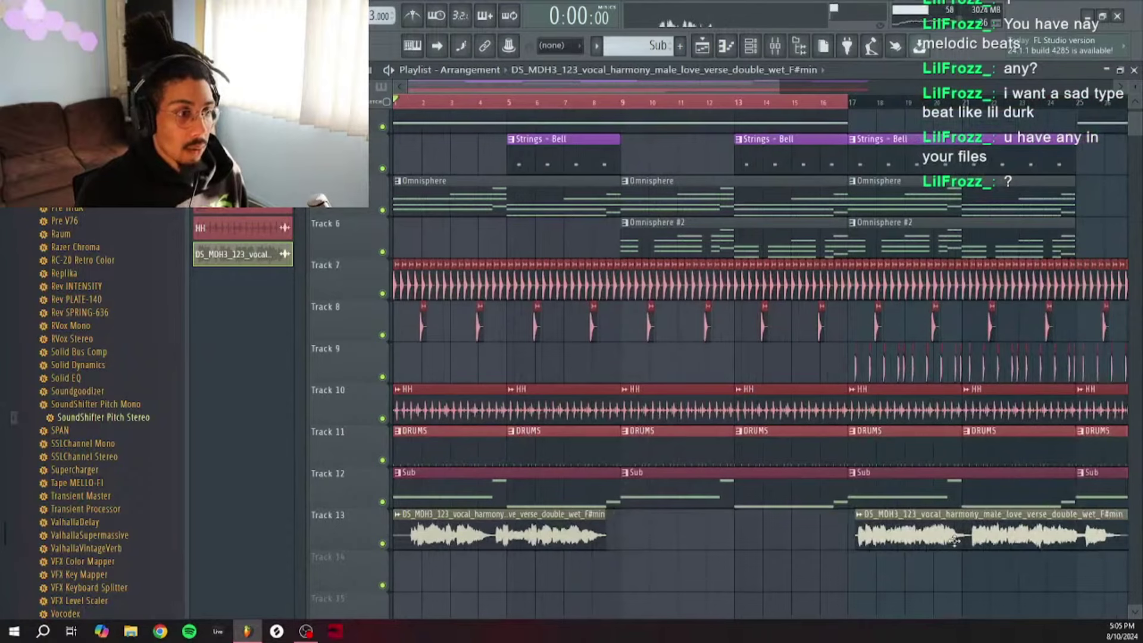
{"action": "left_click", "coordinate": [635, 548]}
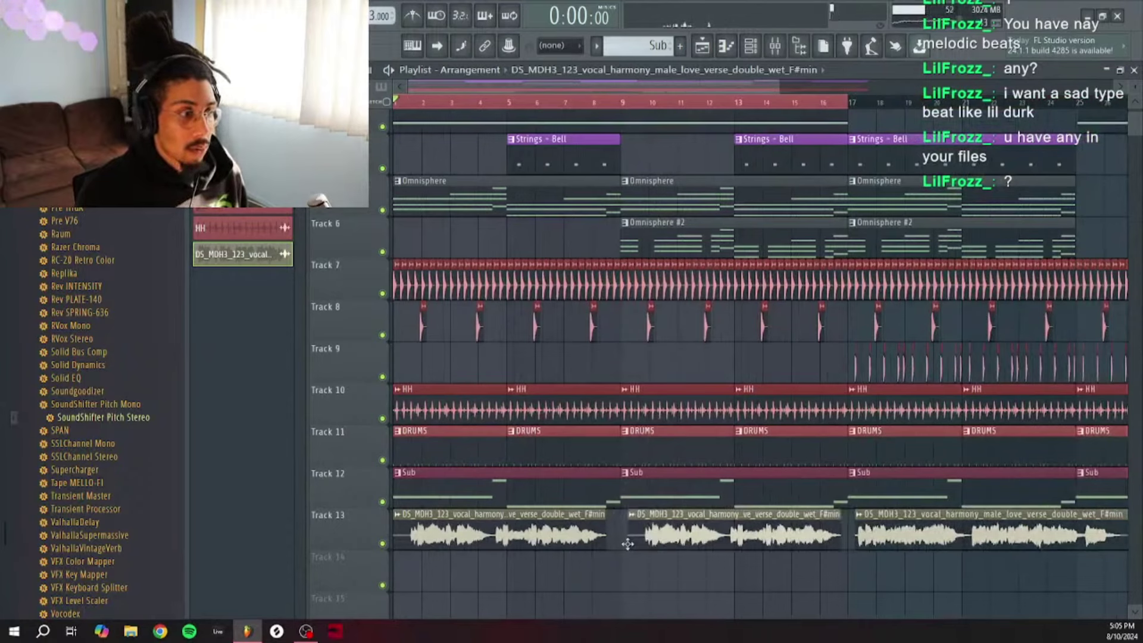
{"action": "key", "text": "space"}
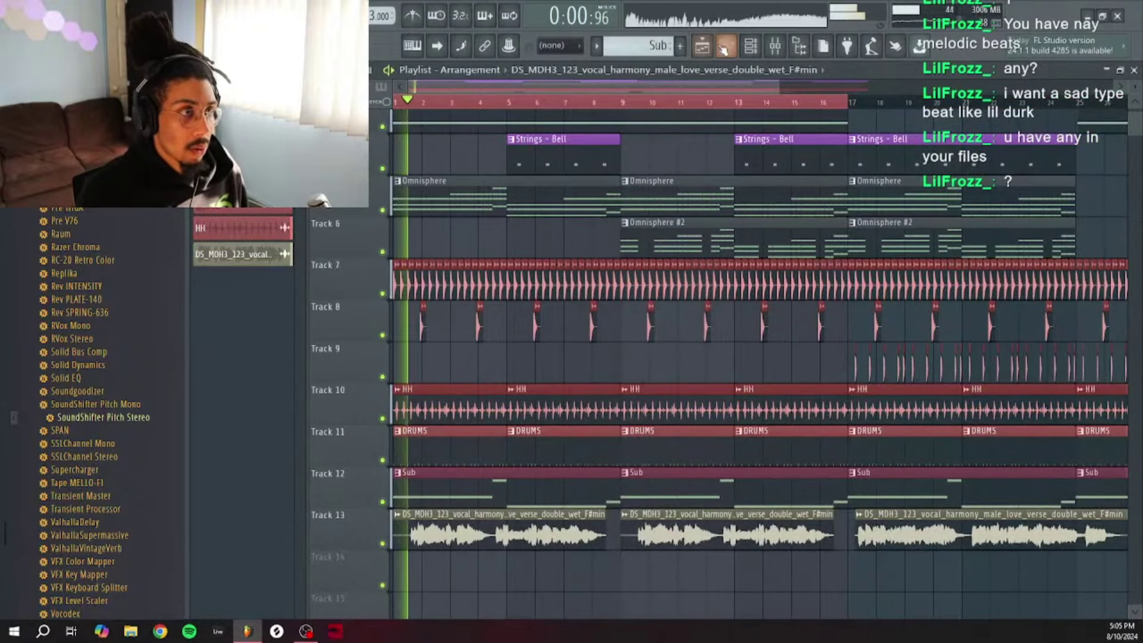
Step: Rename the vocal harmony channel as vocals and change its color to teal
{"action": "scroll", "coordinate": [746, 112], "scroll_direction": "down", "scroll_amount": 3}
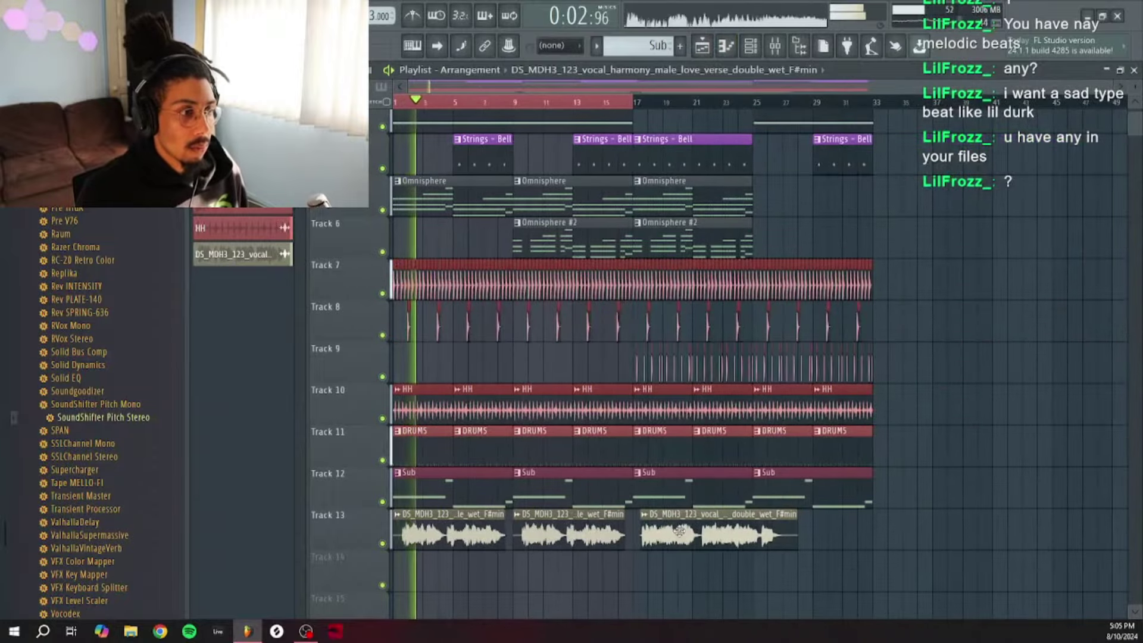
{"action": "left_click", "coordinate": [517, 514]}
{"action": "left_click", "coordinate": [569, 501]}
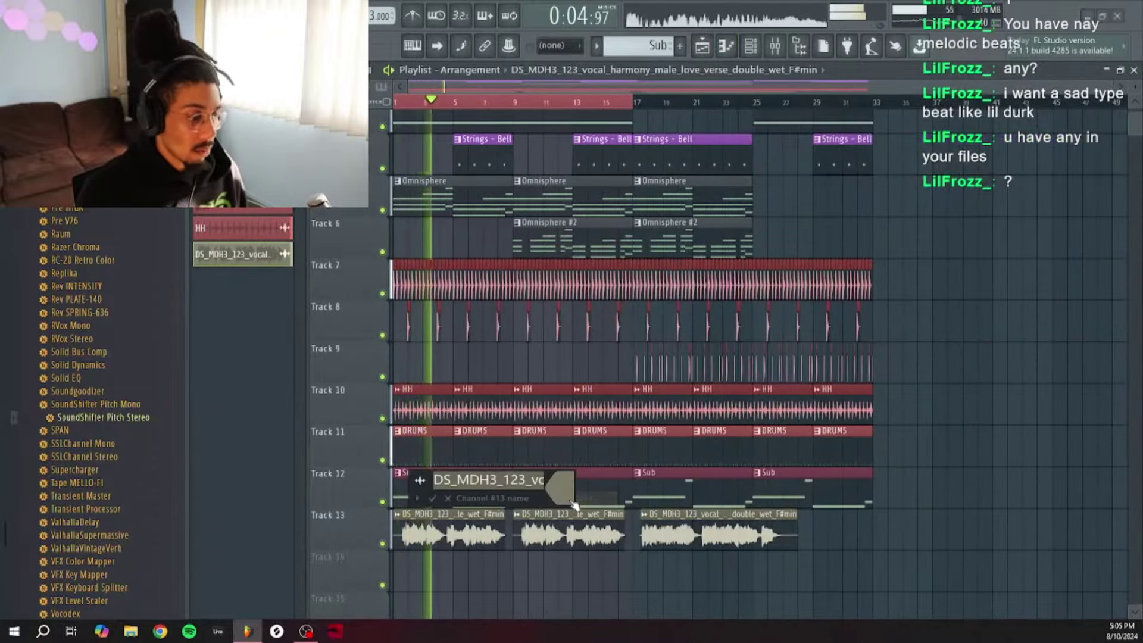
{"action": "type", "text": "vocals"}
{"action": "left_click", "coordinate": [570, 501]}
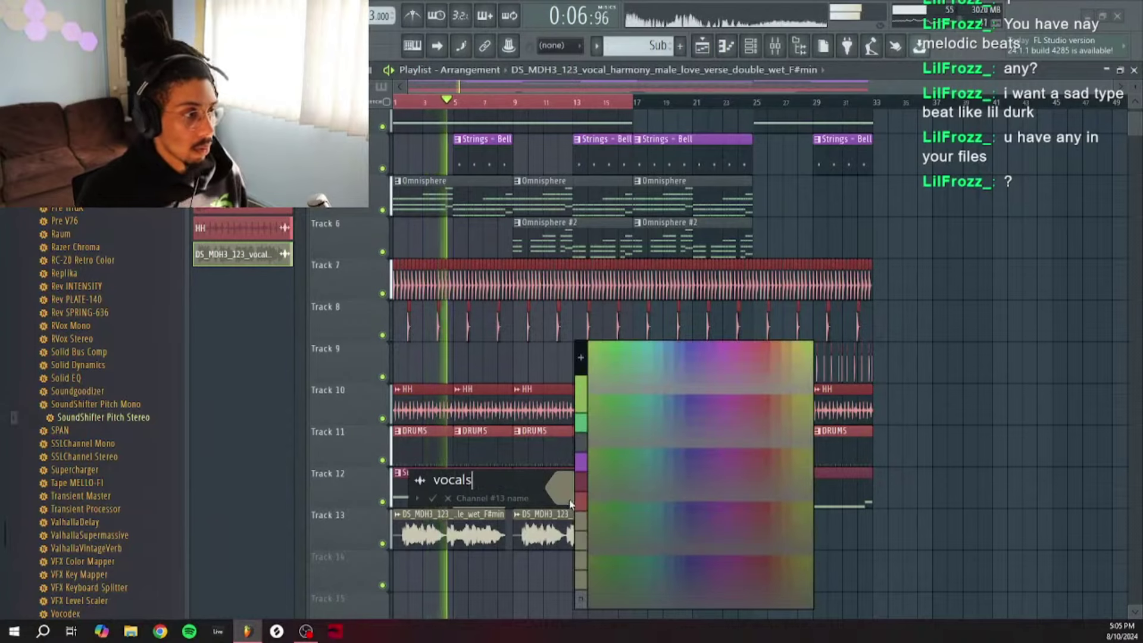
{"action": "left_click", "coordinate": [659, 359]}
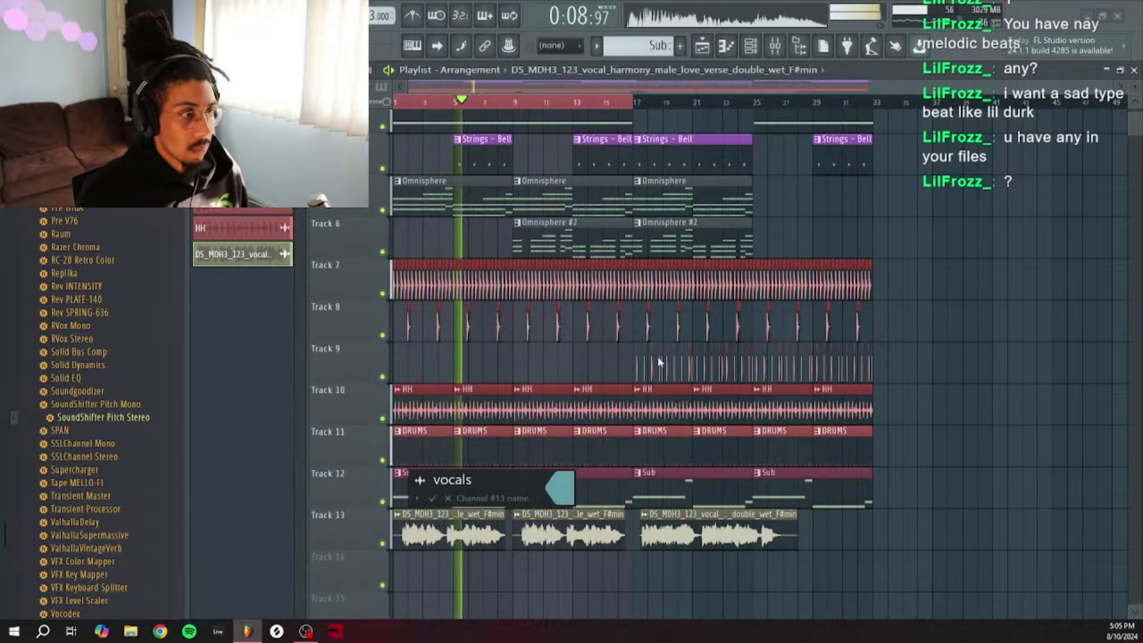
{"action": "left_click", "coordinate": [426, 502]}
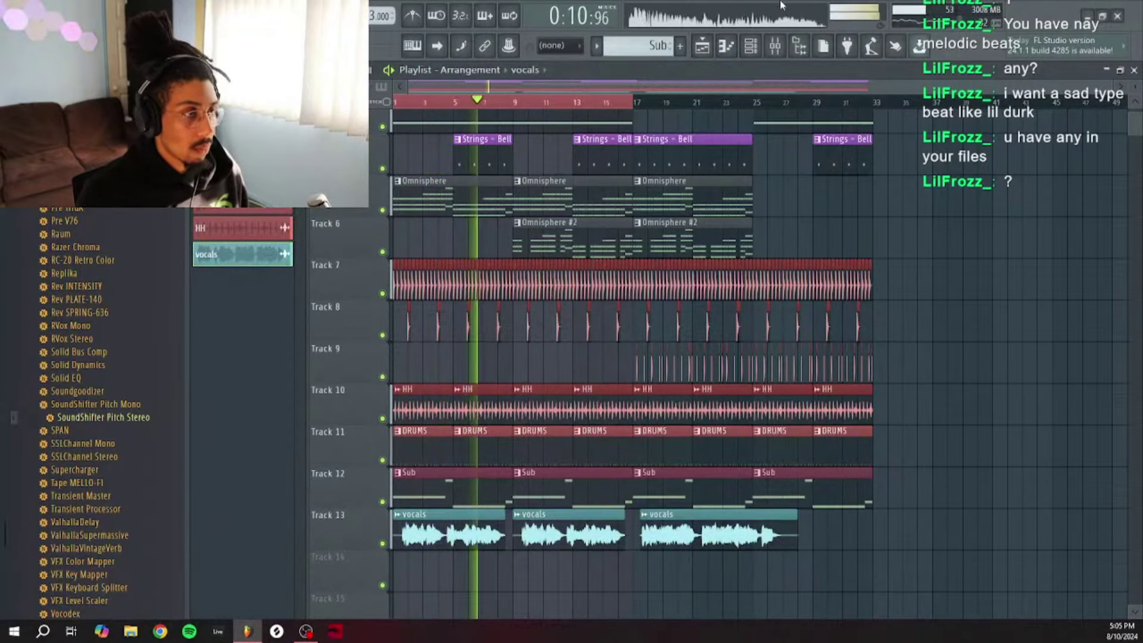
Step: Route the vocals channel to mixer insert 8 and move that mixer track to position 4, beside Omnisphere #2
{"action": "left_click", "coordinate": [779, 52]}
{"action": "right_click", "coordinate": [700, 83]}
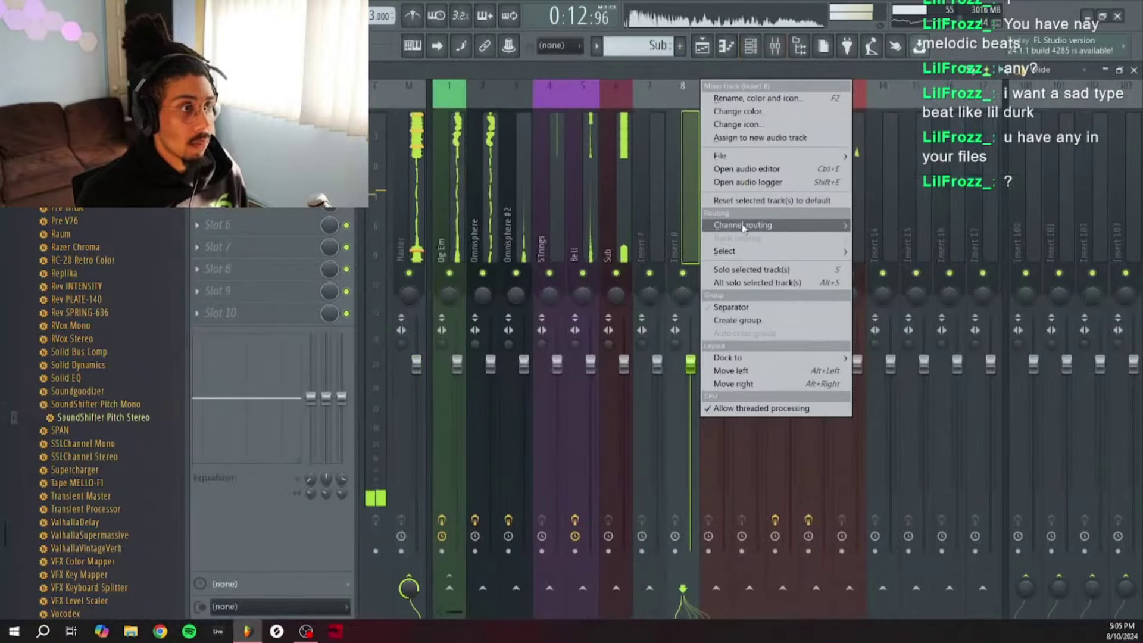
{"action": "mouse_move", "coordinate": [774, 225]}
{"action": "left_click", "coordinate": [884, 225]}
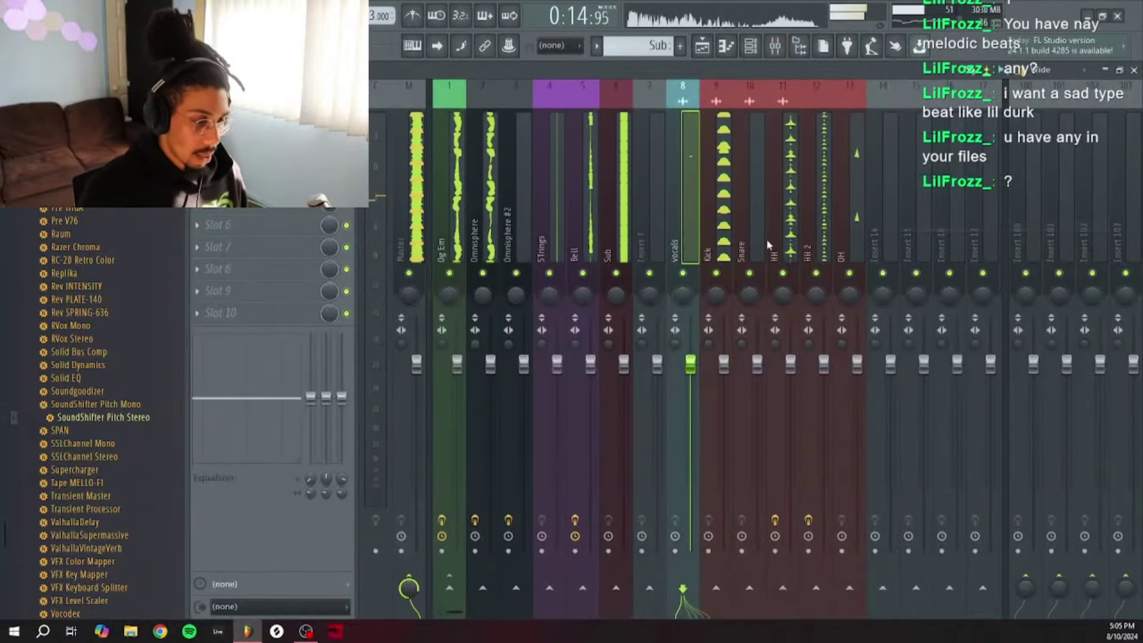
{"action": "key", "text": "alt+Left"}
{"action": "key", "text": "alt+Left"}
{"action": "key", "text": "alt+Left"}
{"action": "key", "text": "alt+Left"}
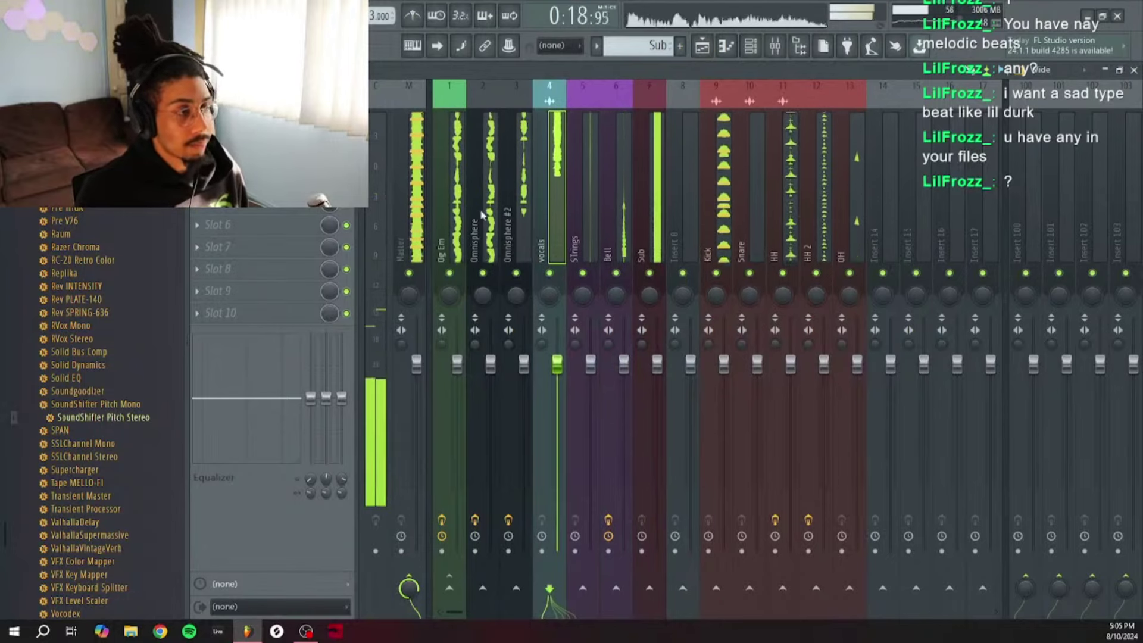
Step: Load Fruity Parametric EQ 2 on the vocals mixer track
{"action": "left_click", "coordinate": [750, 46]}
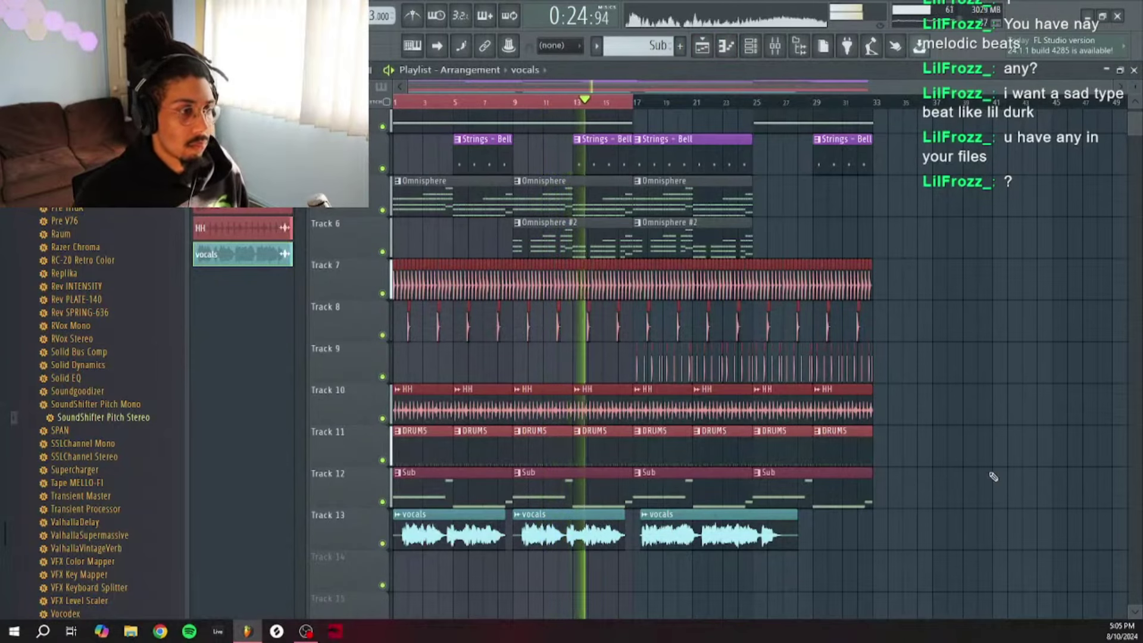
{"action": "key", "text": "F6"}
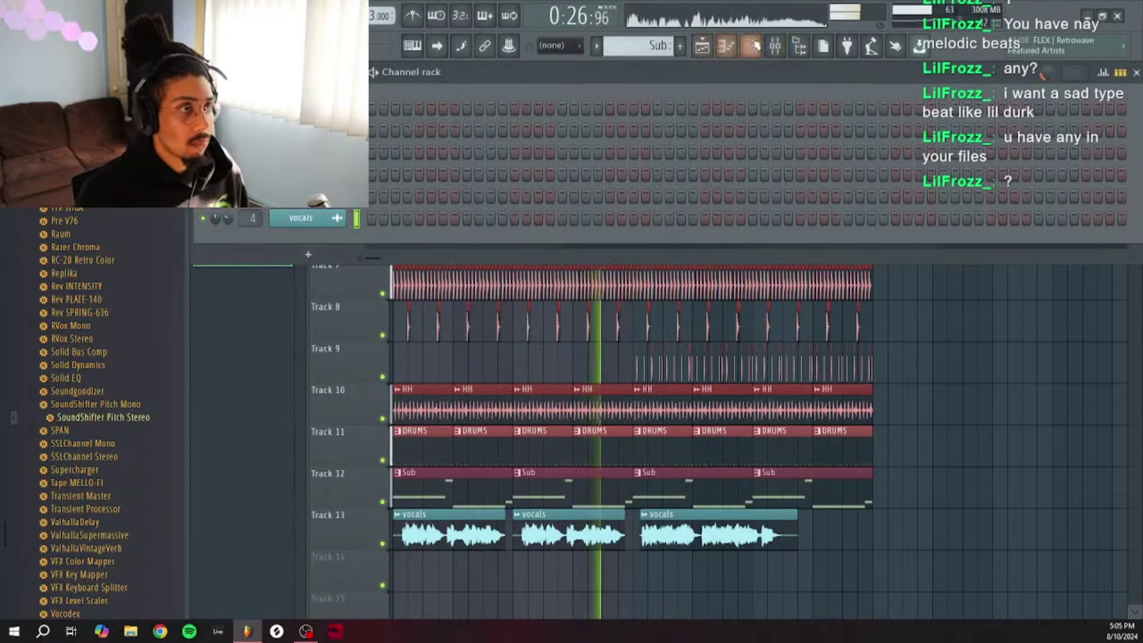
{"action": "key", "text": "F9"}
{"action": "left_click", "coordinate": [250, 225]}
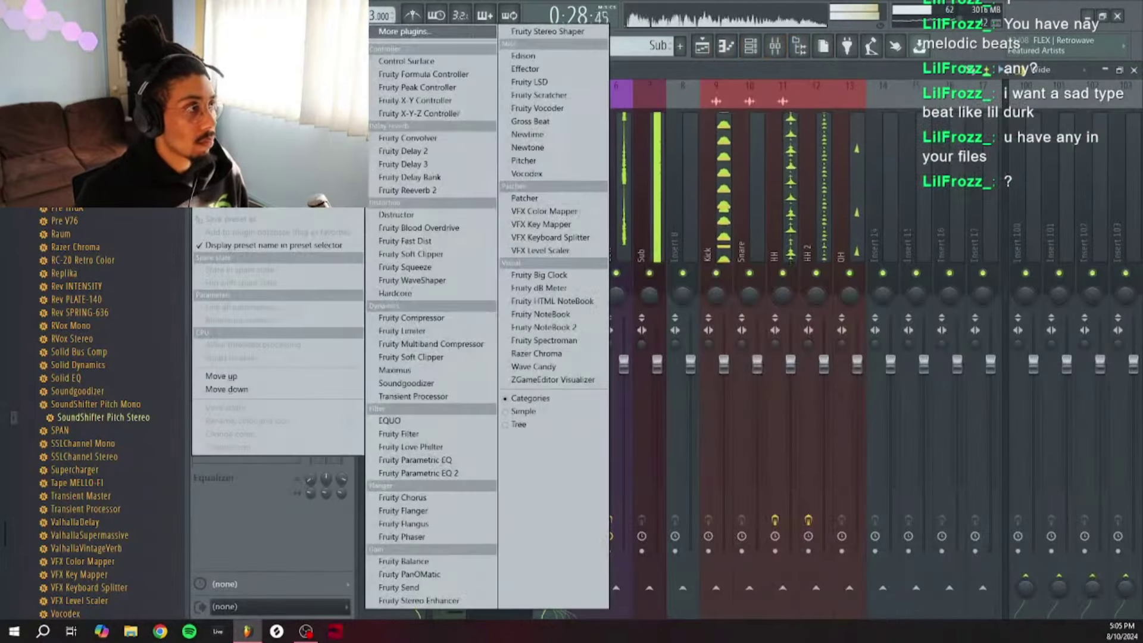
{"action": "left_click", "coordinate": [450, 484]}
Step: Set EQ band 7 on the vocals to a low-pass filter with a steep slope and shift its cutoff into the high-mid range
{"action": "right_click", "coordinate": [558, 340]}
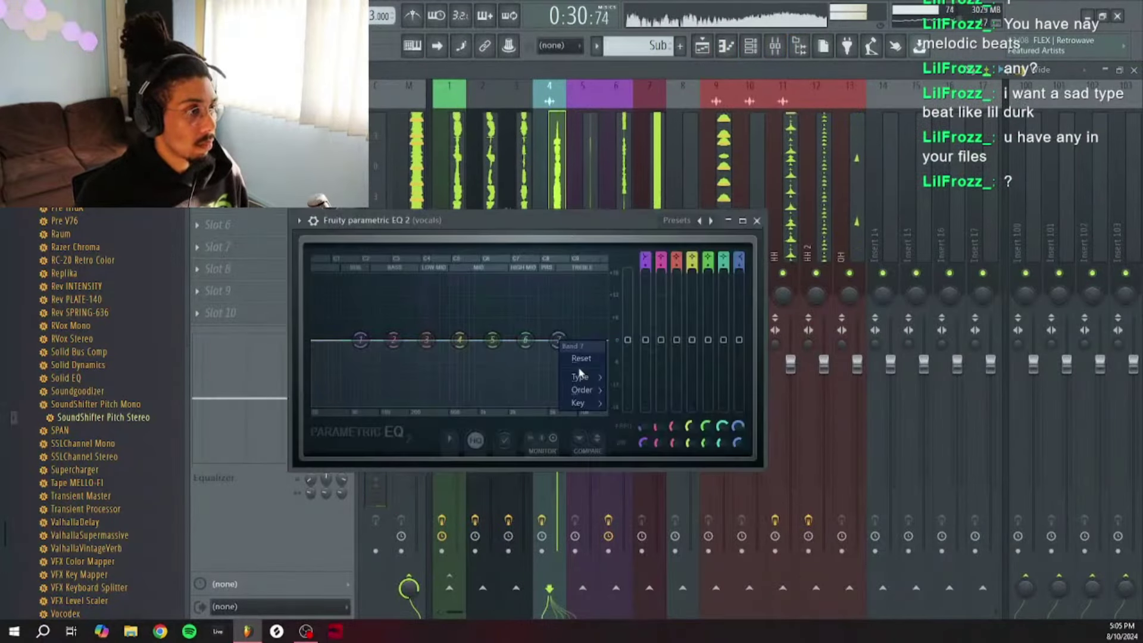
{"action": "mouse_move", "coordinate": [604, 370]}
{"action": "left_click", "coordinate": [637, 403]}
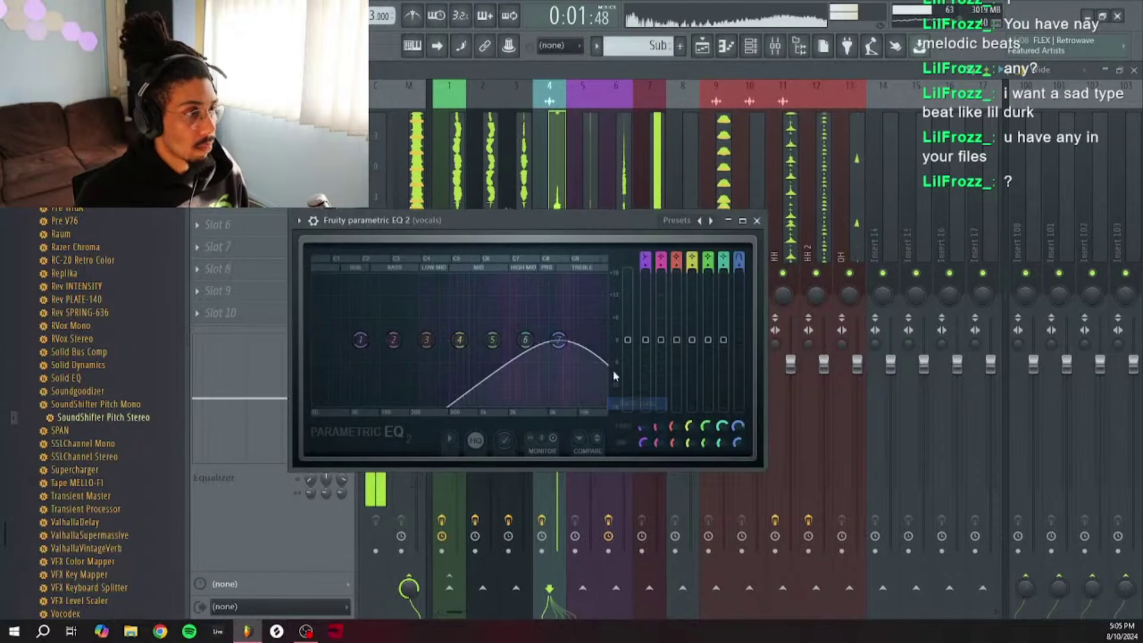
{"action": "right_click", "coordinate": [558, 341]}
{"action": "mouse_move", "coordinate": [593, 378]}
{"action": "left_click", "coordinate": [637, 378]}
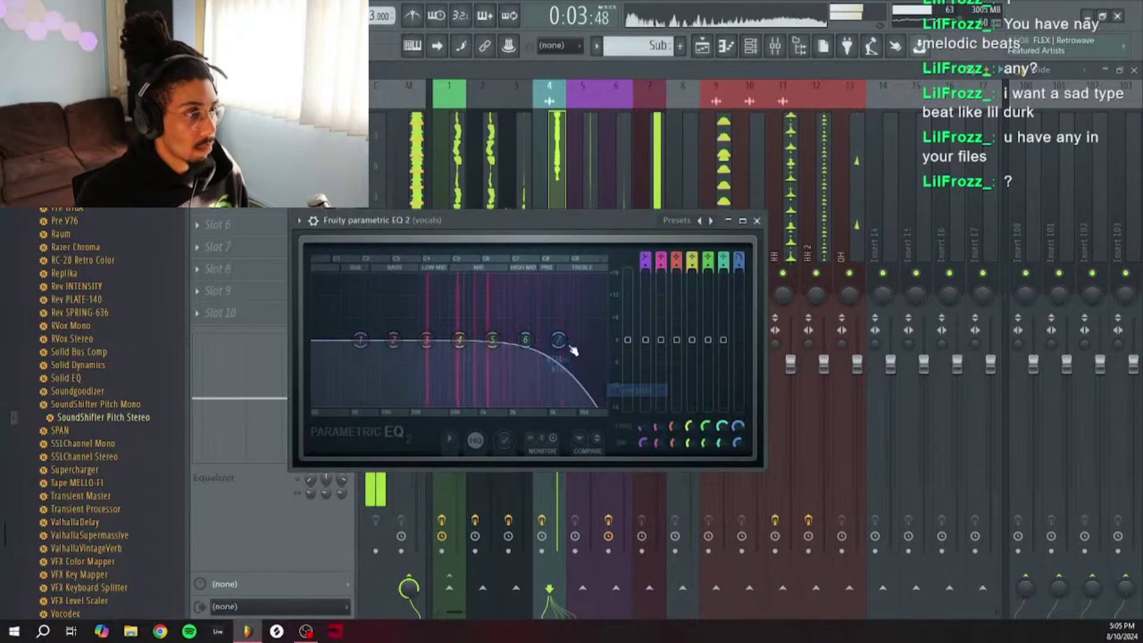
{"action": "left_click_drag", "start_coordinate": [558, 340], "coordinate": [523, 339]}
{"action": "right_click", "coordinate": [522, 339]}
{"action": "mouse_move", "coordinate": [545, 390]}
{"action": "left_click", "coordinate": [596, 469]}
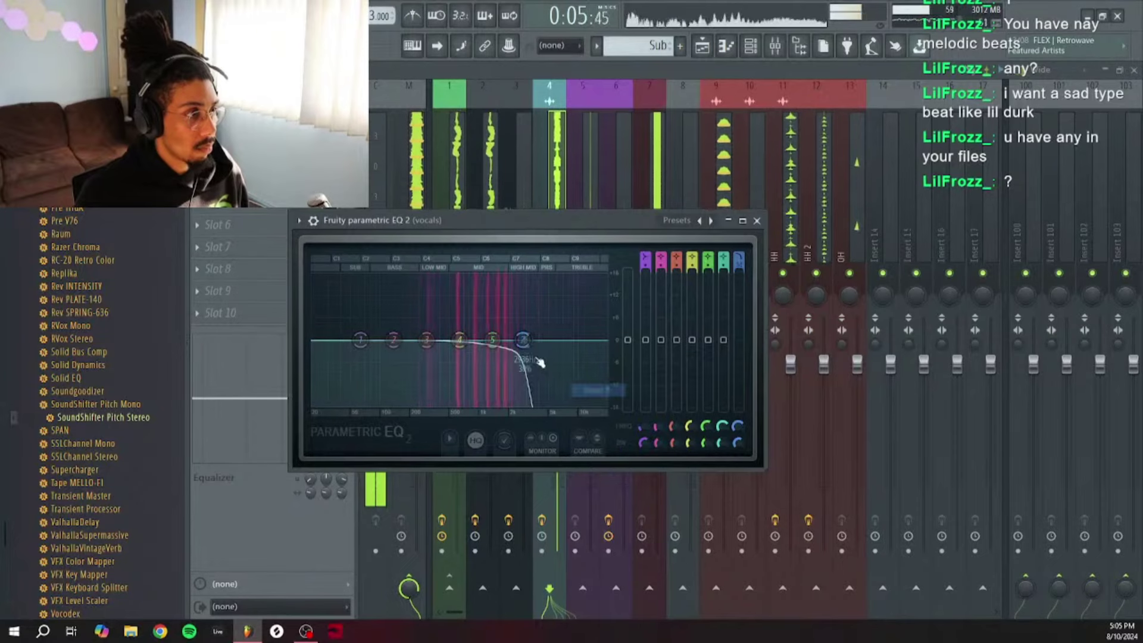
Step: Set EQ band 1 on the vocals to a high-pass filter with a steep slope, raise its cutoff to the low mids and close the EQ
{"action": "right_click", "coordinate": [360, 340]}
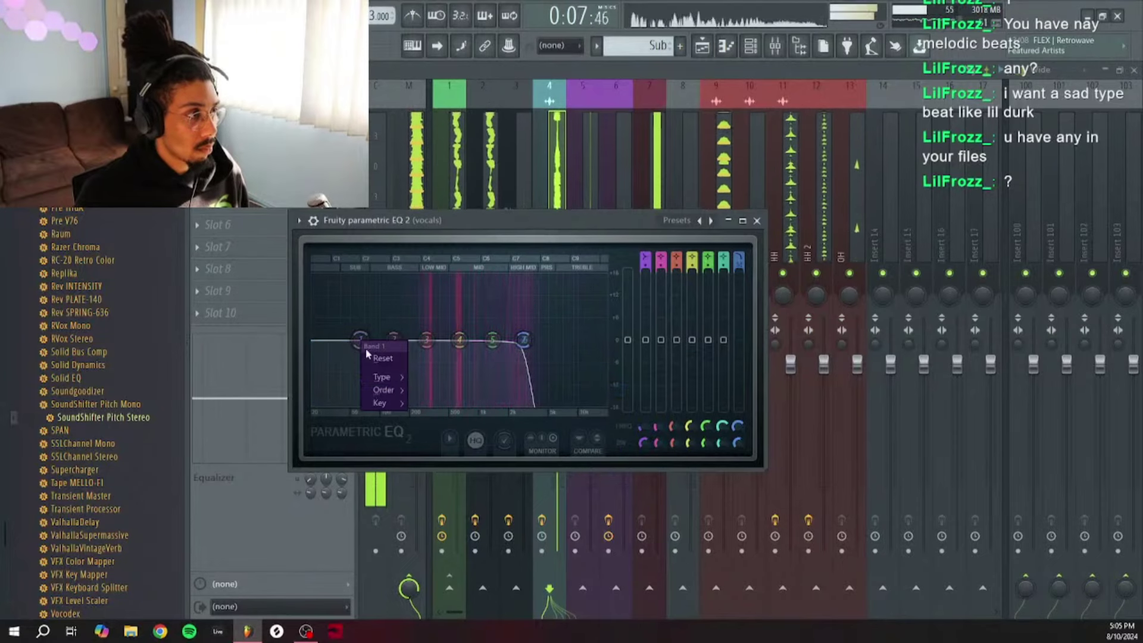
{"action": "mouse_move", "coordinate": [381, 377]}
{"action": "left_click", "coordinate": [447, 424]}
{"action": "right_click", "coordinate": [360, 340]}
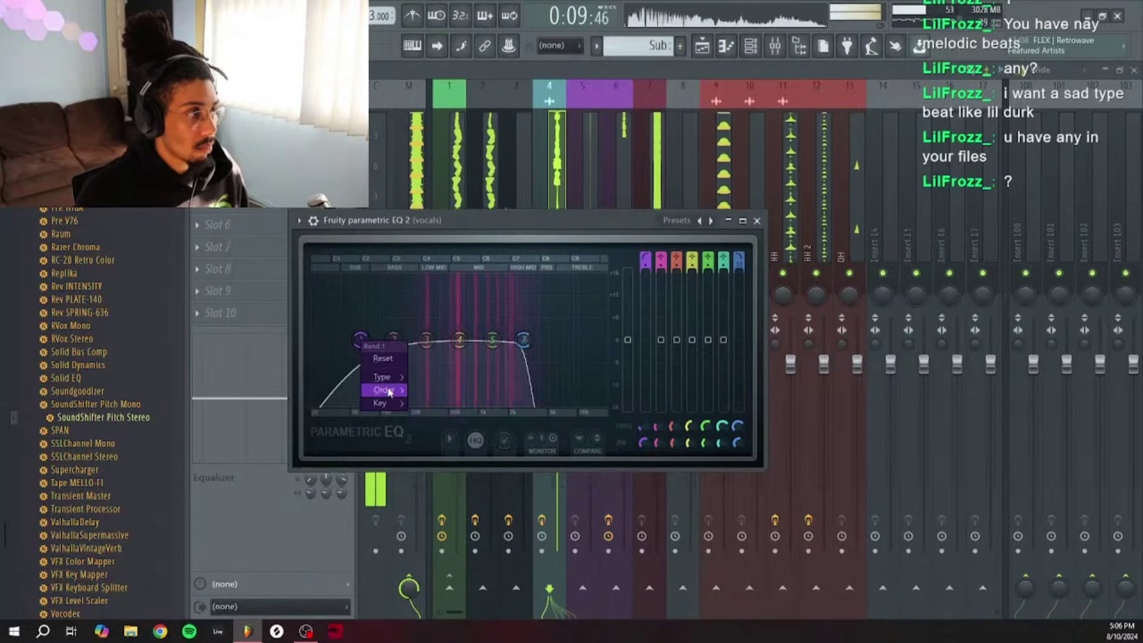
{"action": "left_click", "coordinate": [433, 469]}
{"action": "left_click_drag", "start_coordinate": [360, 340], "coordinate": [412, 340]}
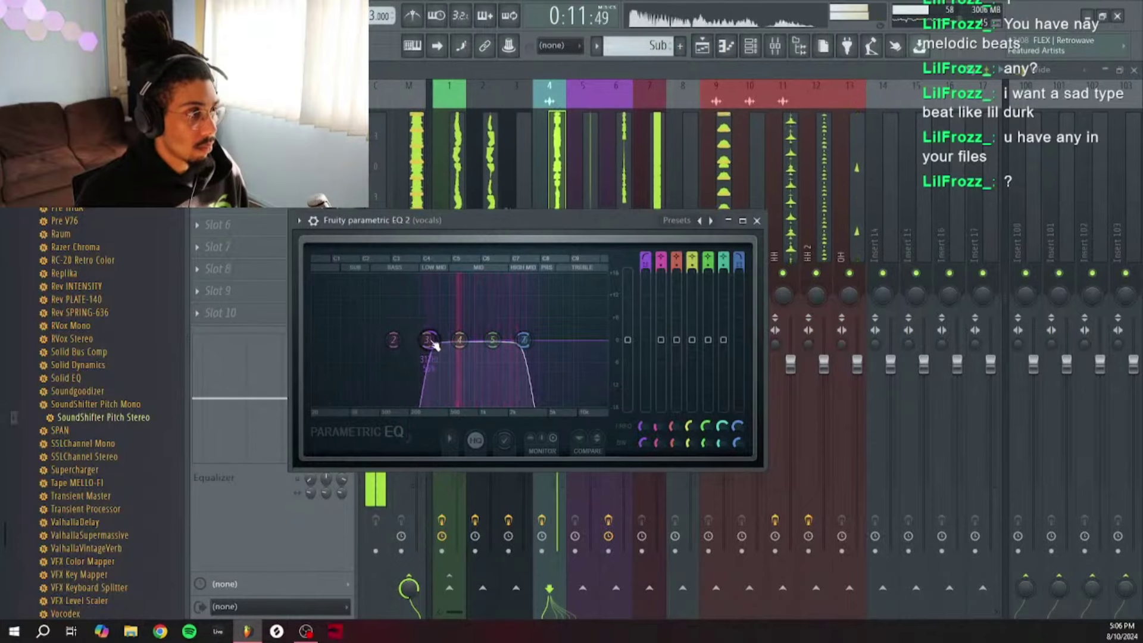
{"action": "key", "text": "Escape"}
Step: Add Fruity Flangus to the vocals mixer track and close its window after listening
{"action": "left_click", "coordinate": [268, 181]}
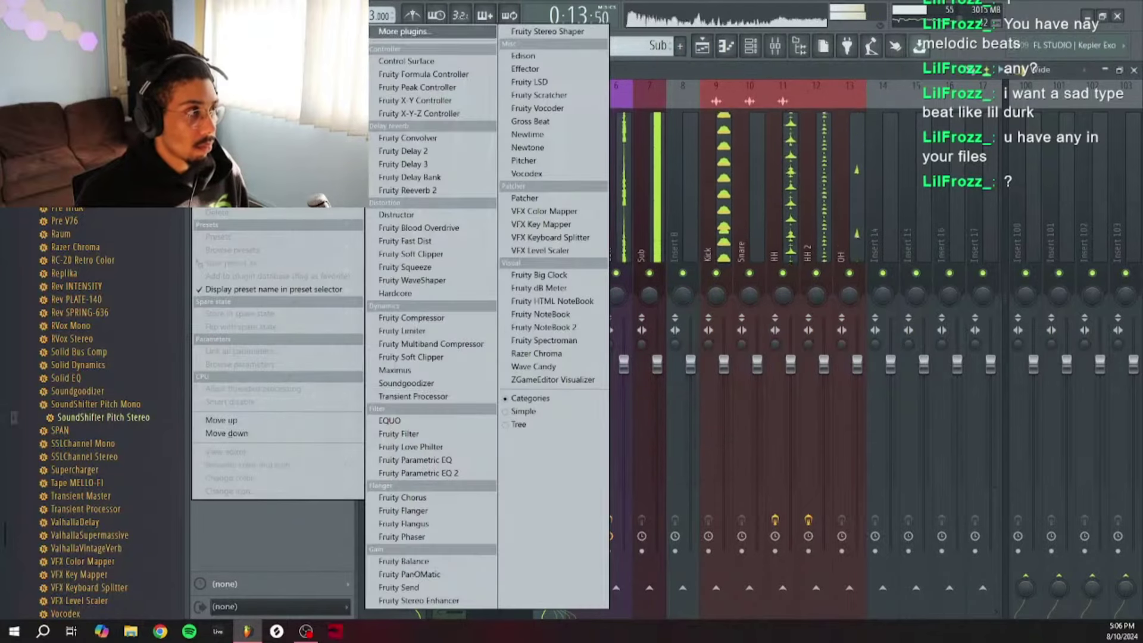
{"action": "left_click", "coordinate": [425, 525]}
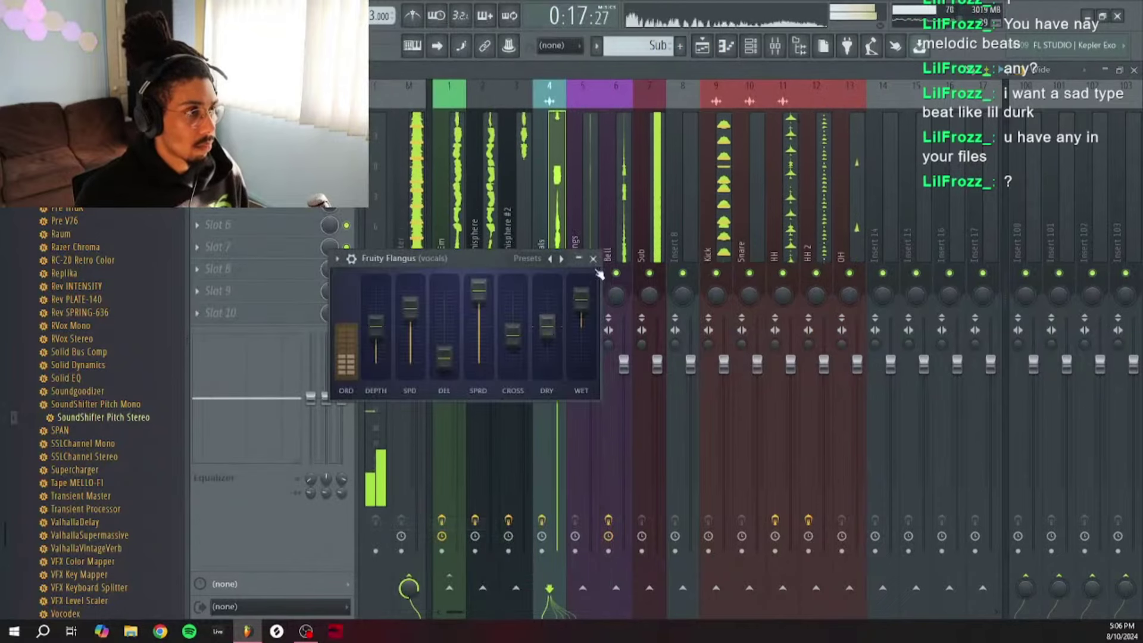
{"action": "key", "text": "Escape"}
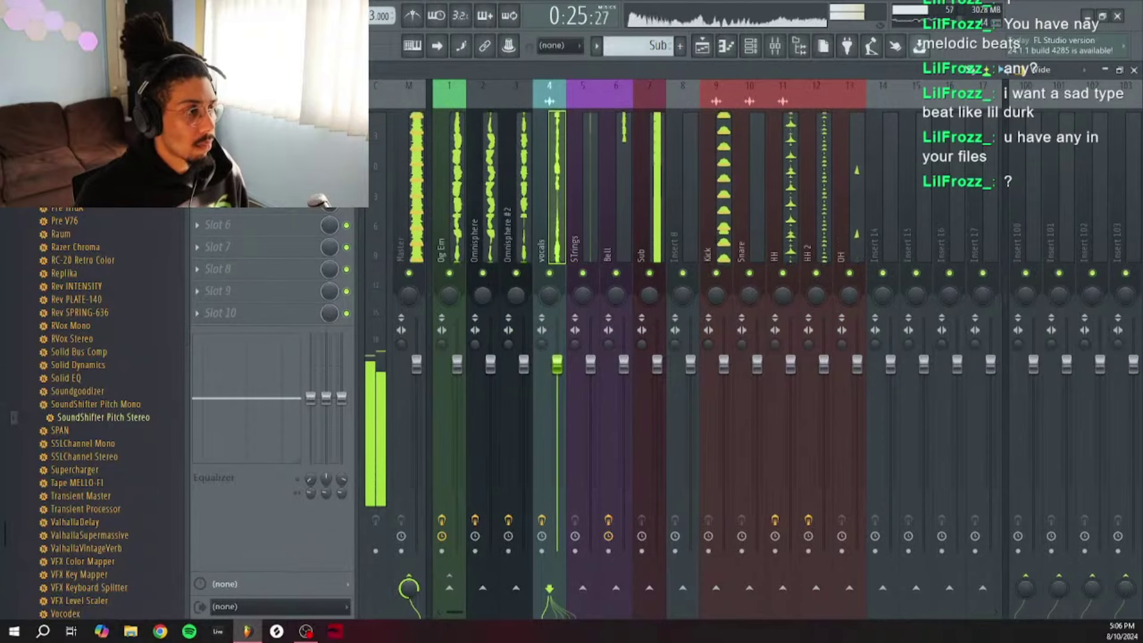
Step: Open the vocals channel from the channel rack
{"action": "key", "text": "F6"}
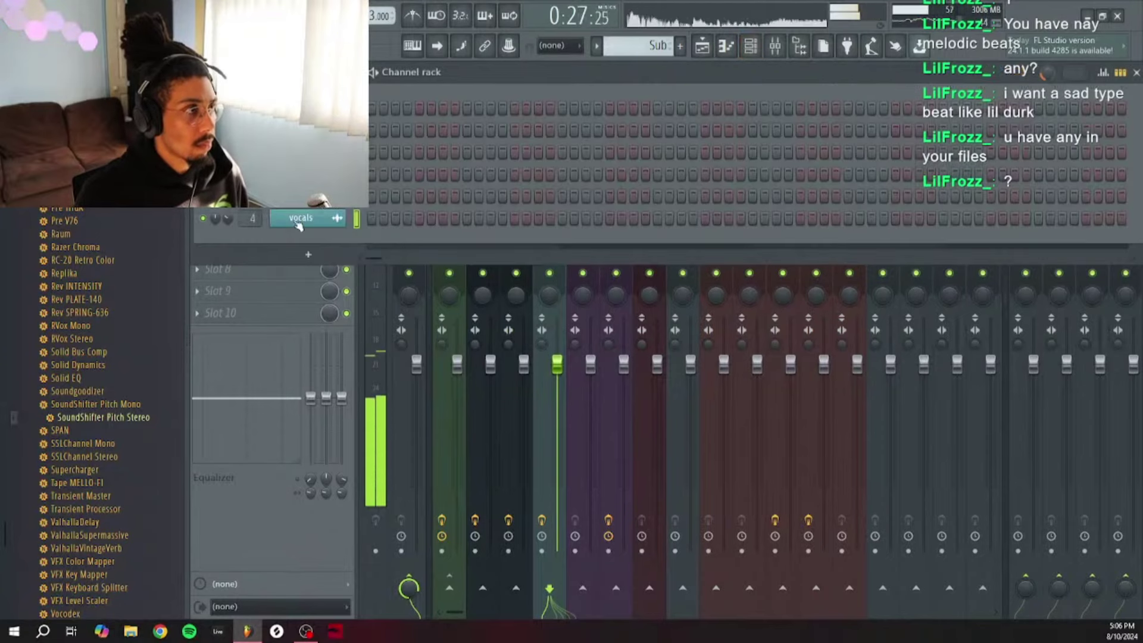
{"action": "left_click", "coordinate": [297, 221]}
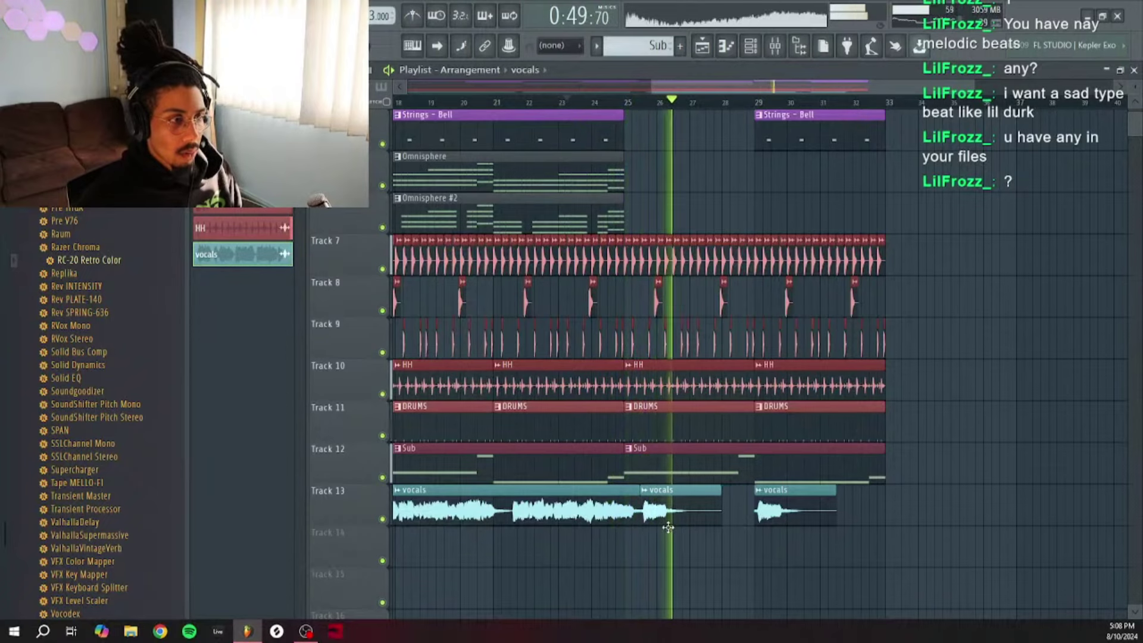
Step: Try the short vocals clip just after bar 26 on Track 13 and play the section
{"action": "key", "text": "space"}
{"action": "left_click_drag", "start_coordinate": [667, 526], "coordinate": [710, 507]}
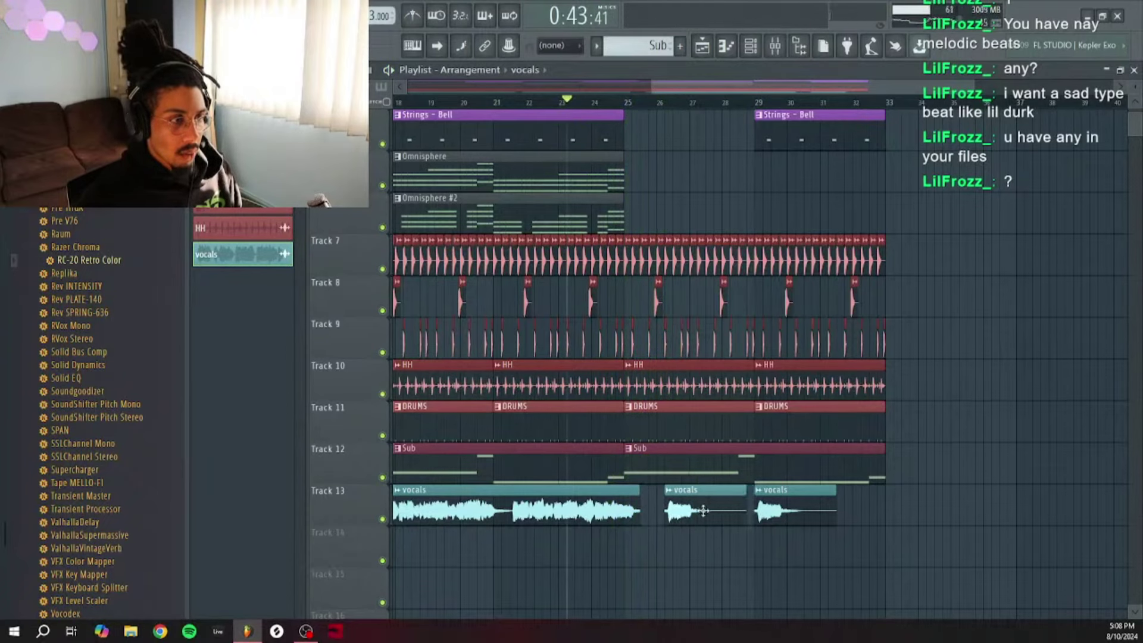
{"action": "key", "text": "space"}
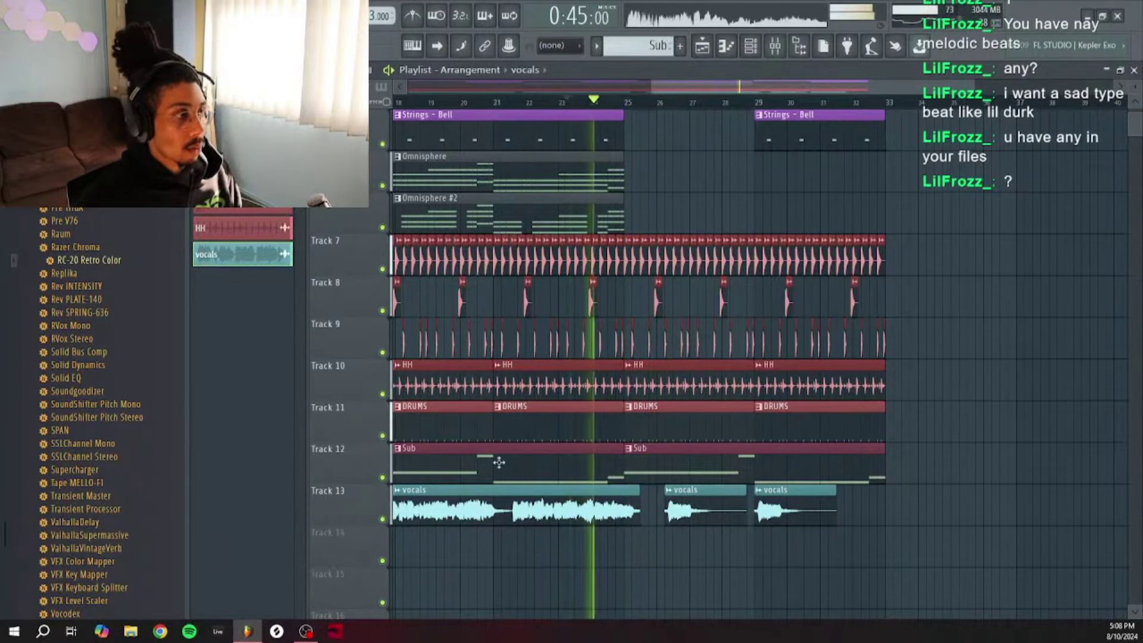
Step: Set the declicking mode of the vocals channel to Crossfade (bleeding) and close its settings
{"action": "left_click", "coordinate": [667, 489]}
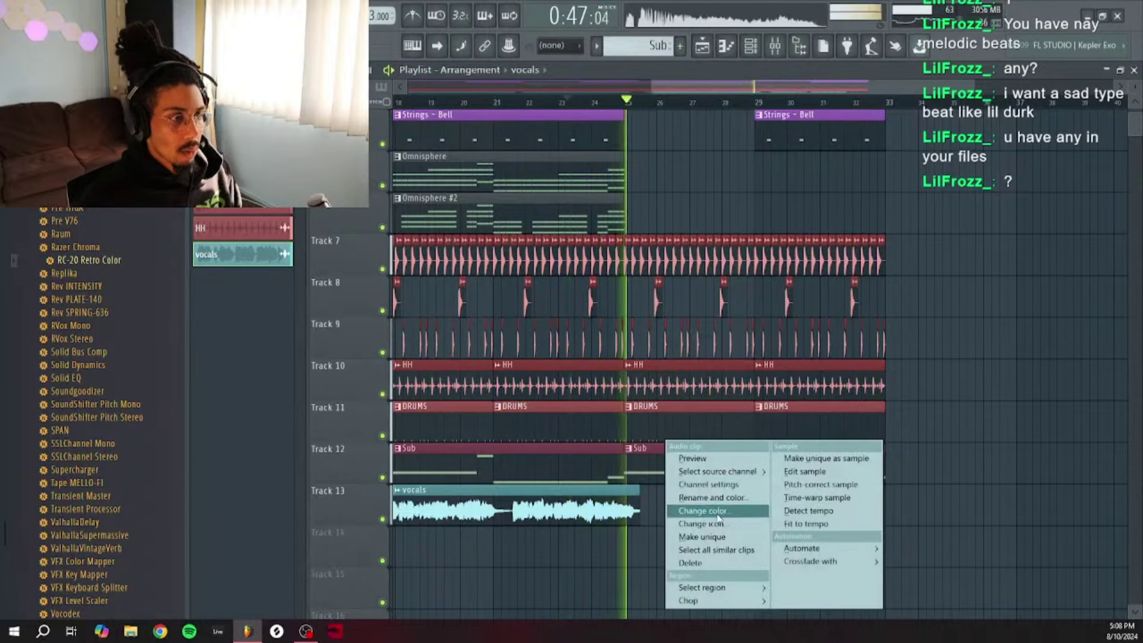
{"action": "left_click", "coordinate": [708, 484]}
{"action": "left_click", "coordinate": [358, 289]}
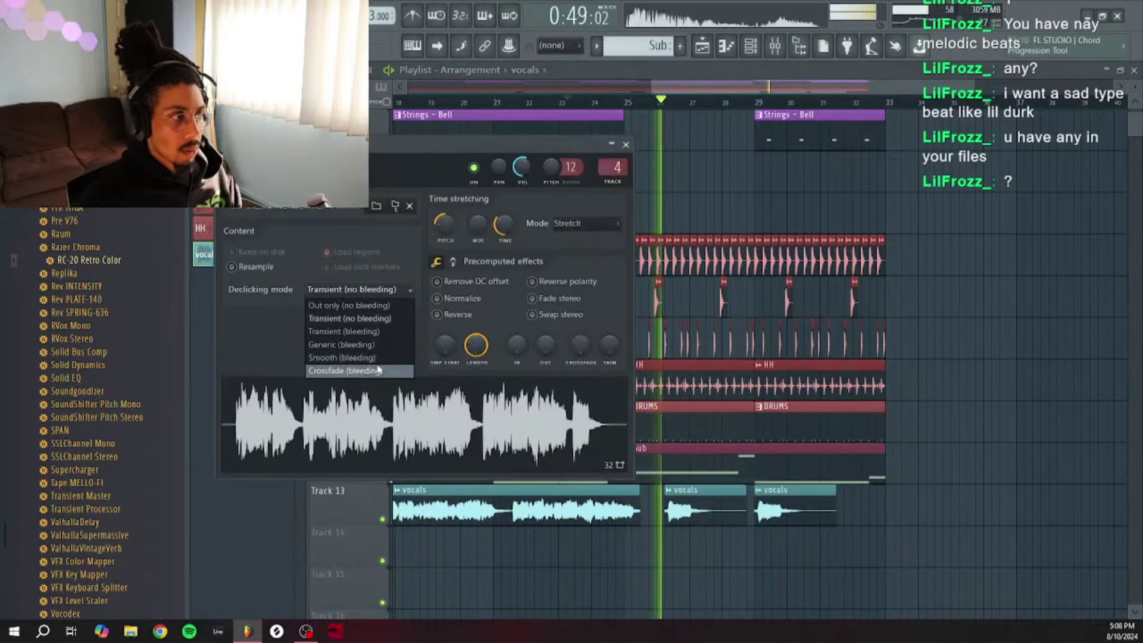
{"action": "left_click", "coordinate": [377, 370]}
{"action": "key", "text": "Escape"}
Step: Try nudging the short vocals clip slightly earlier, to about bar 26, and replay the section
{"action": "key", "text": "space"}
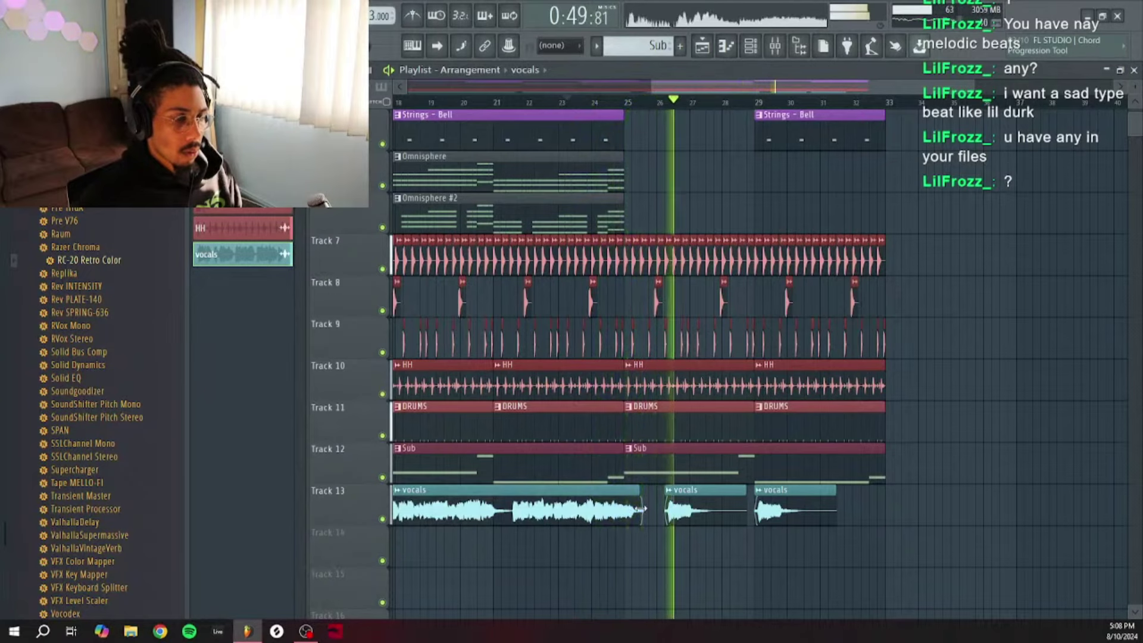
{"action": "left_click_drag", "start_coordinate": [700, 489], "coordinate": [693, 489]}
{"action": "key", "text": "space"}
{"action": "key", "text": "space"}
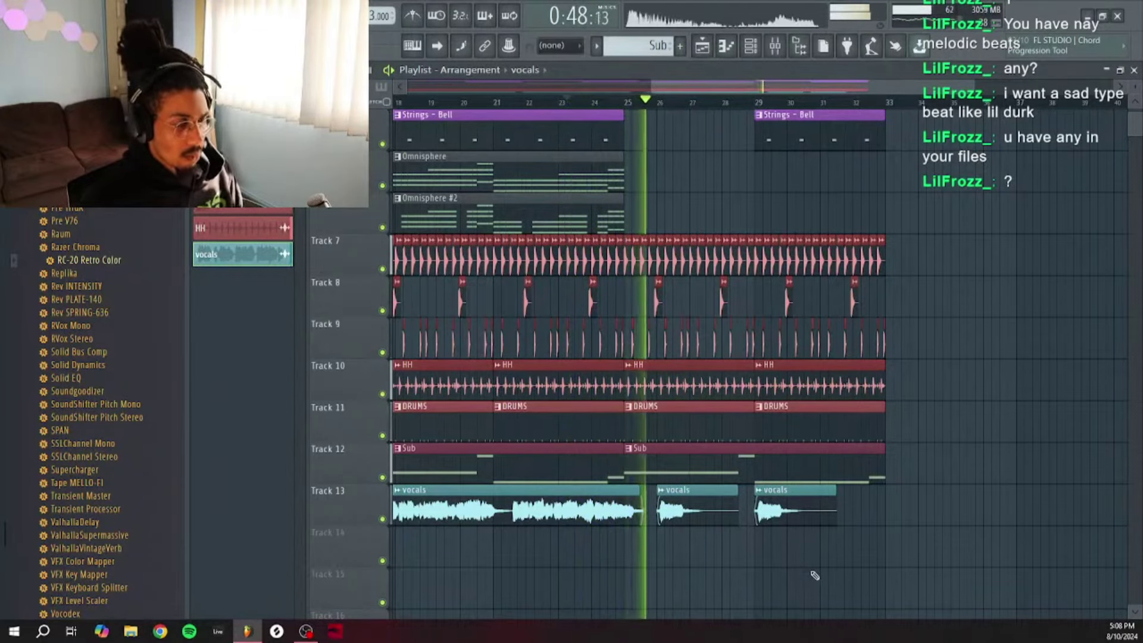
Step: Delete the short vocals clip at bar 26, move the one at bar 29 back to about bar 27.5 and play it
{"action": "right_click", "coordinate": [713, 510]}
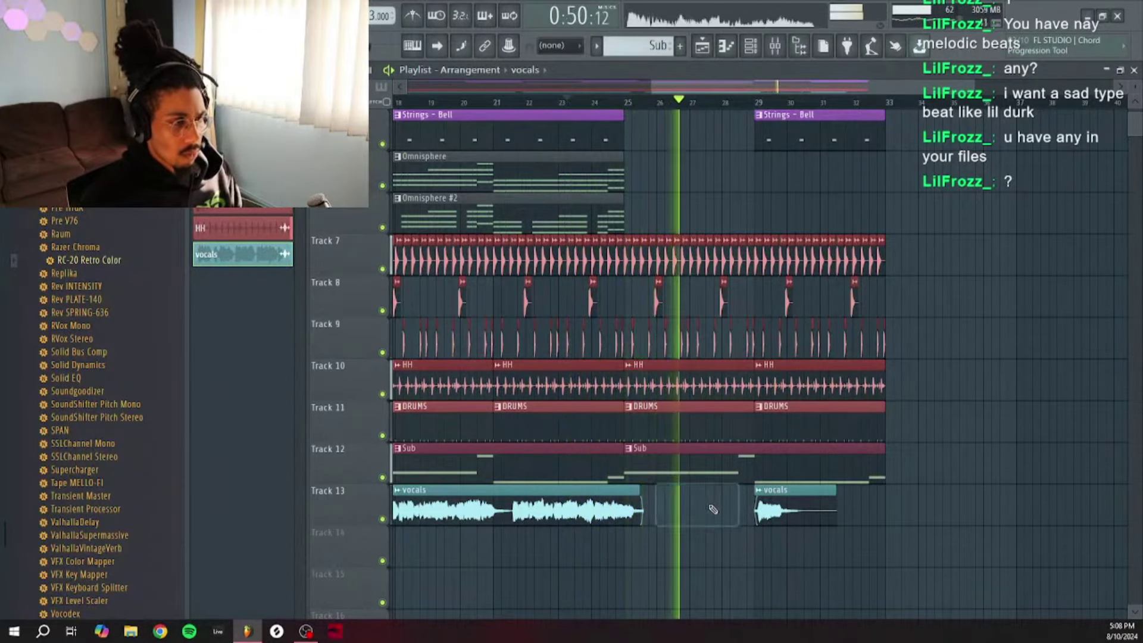
{"action": "key", "text": "space"}
{"action": "left_click_drag", "start_coordinate": [785, 511], "coordinate": [734, 518]}
{"action": "key", "text": "space"}
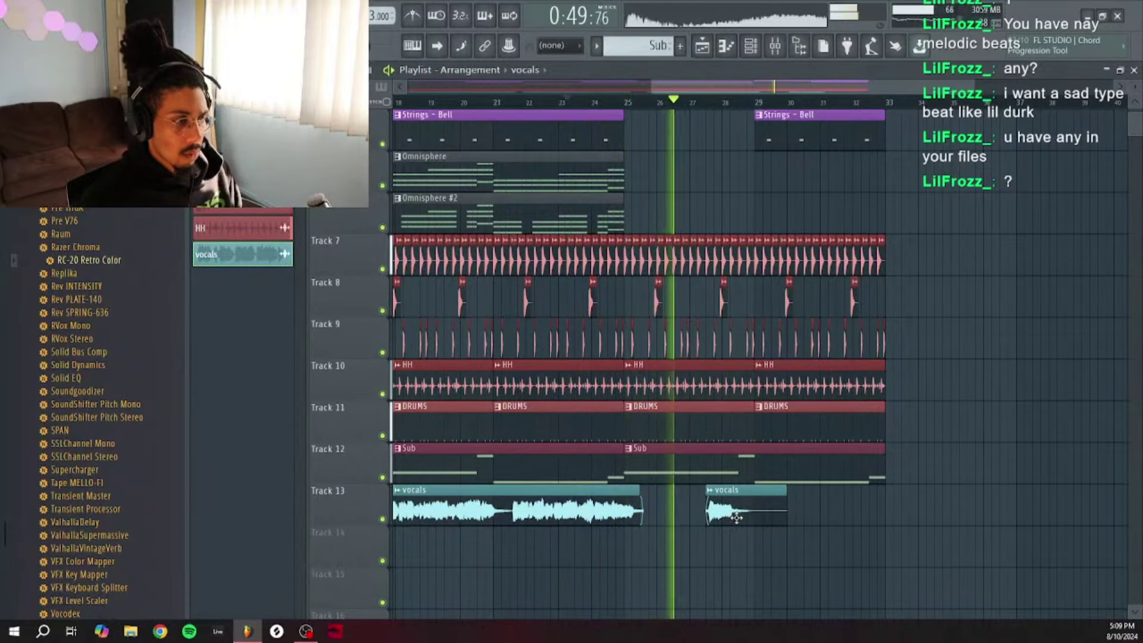
Step: Move the short vocals clip on Track 13 one bar later, to about bar 28.5, and play the section
{"action": "left_click_drag", "start_coordinate": [737, 518], "coordinate": [771, 526]}
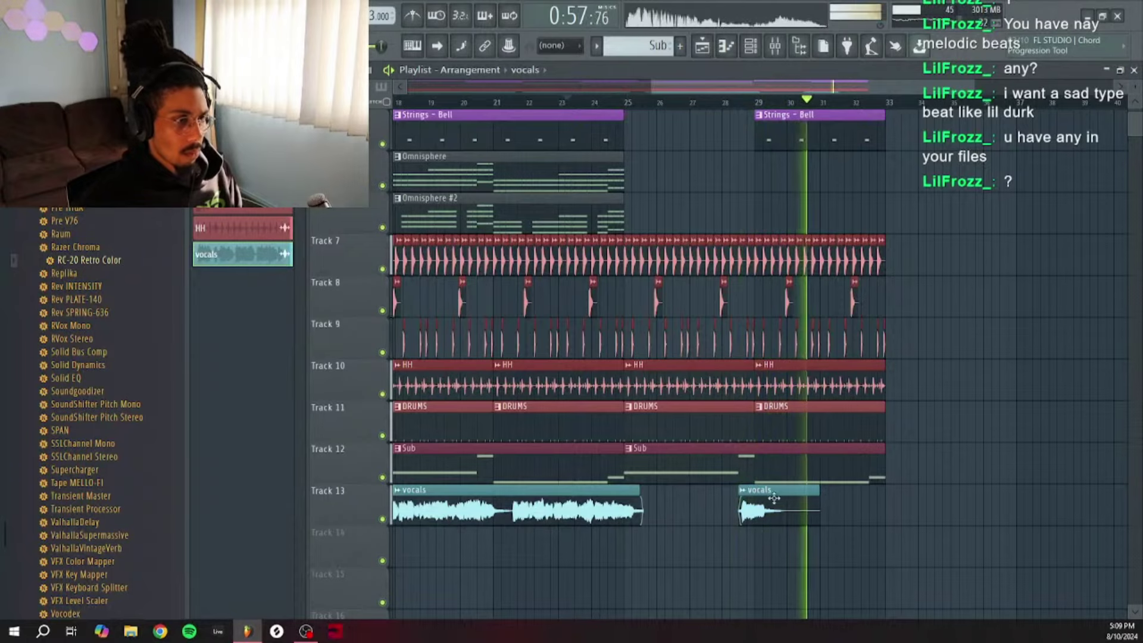
{"action": "left_click", "coordinate": [798, 48]}
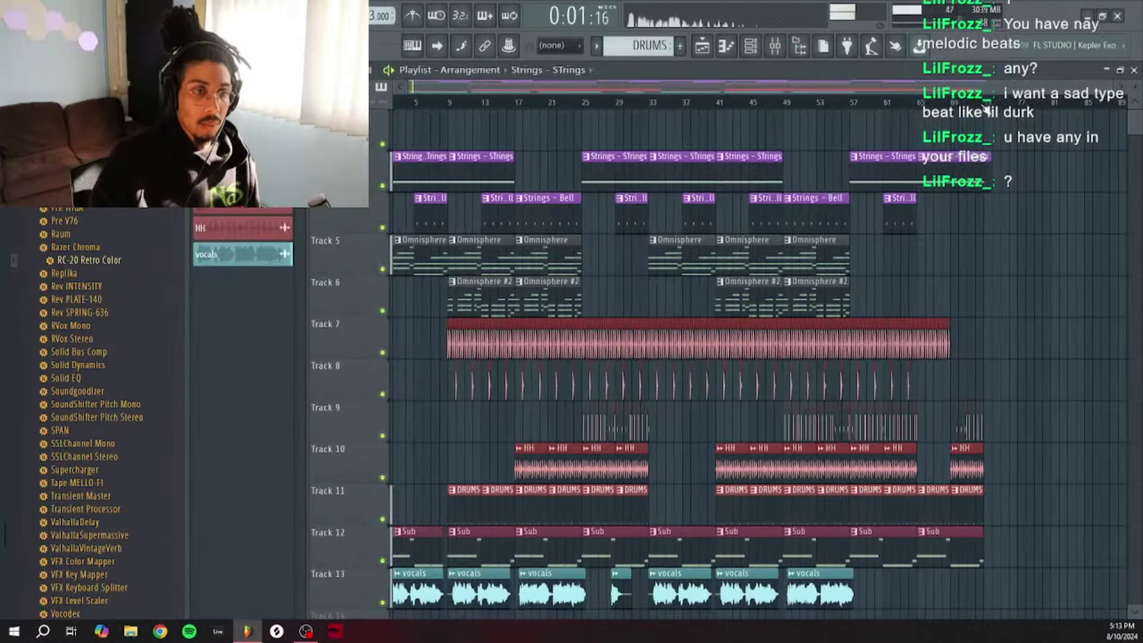
Step: Play through the full arrangement and look over the channel rack during playback
{"action": "scroll", "coordinate": [1045, 351], "scroll_direction": "up", "scroll_amount": 1}
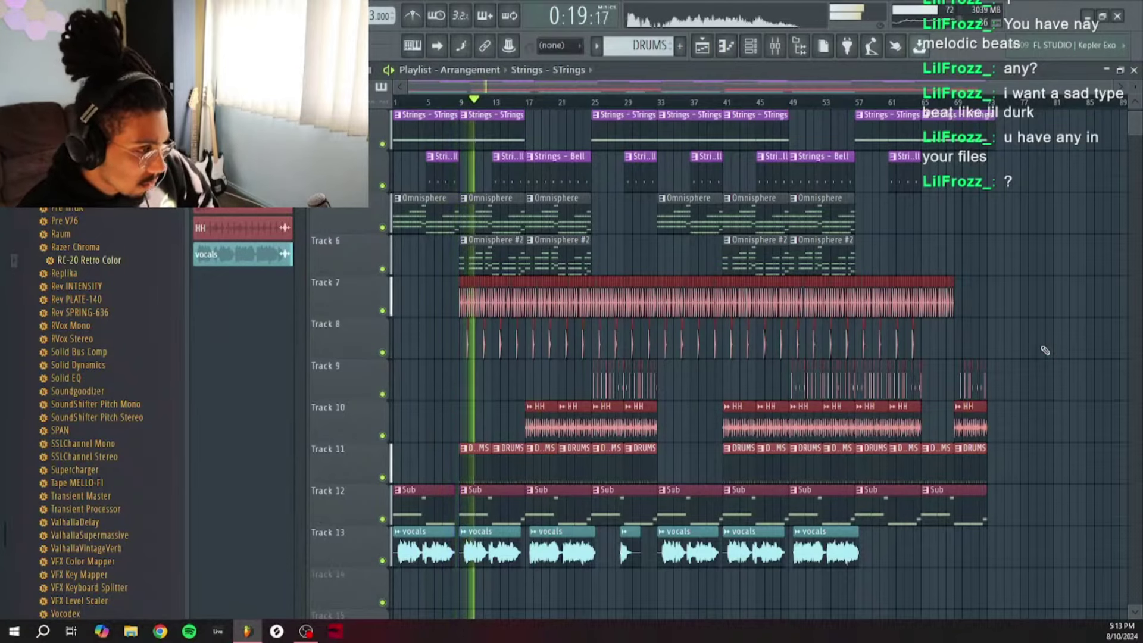
{"action": "left_click", "coordinate": [750, 46]}
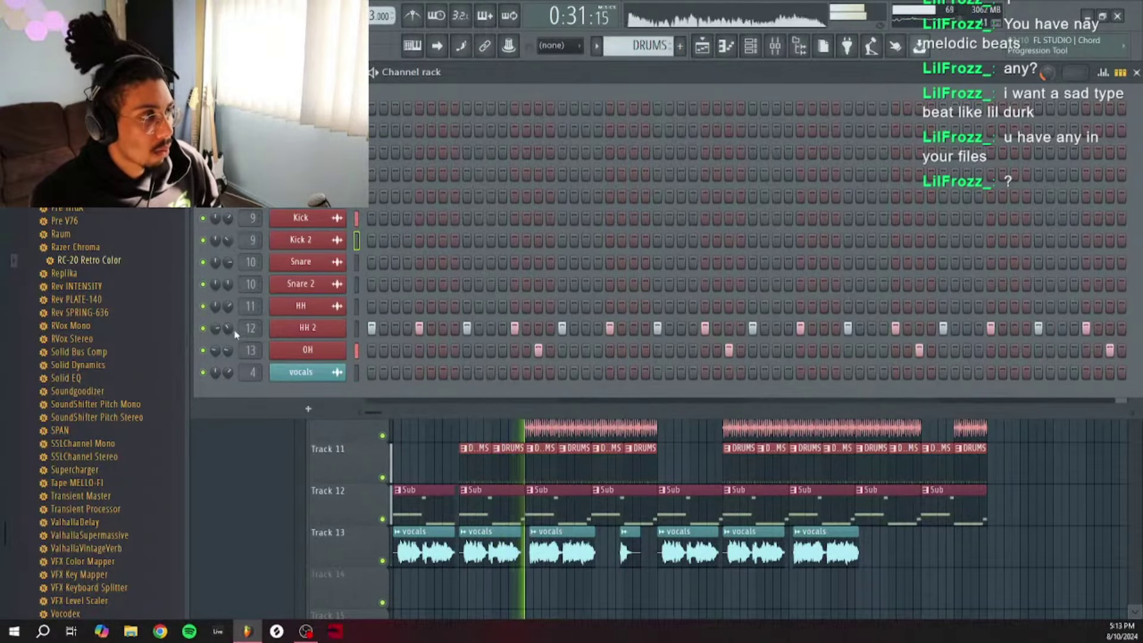
{"action": "left_click", "coordinate": [803, 491]}
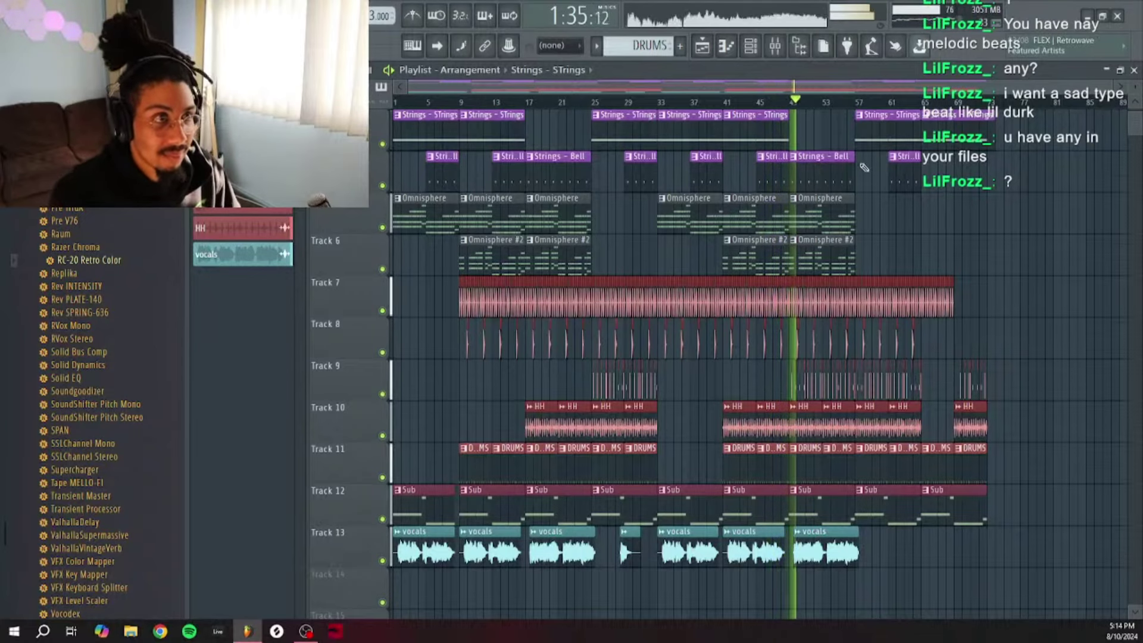
Step: Shorten the Sub, Omnisphere and Omnisphere #2 clips to end at about bar 56.5 and remove the Track 7 hits between there and bar 57
{"action": "scroll", "coordinate": [829, 106], "scroll_direction": "up", "scroll_amount": 3}
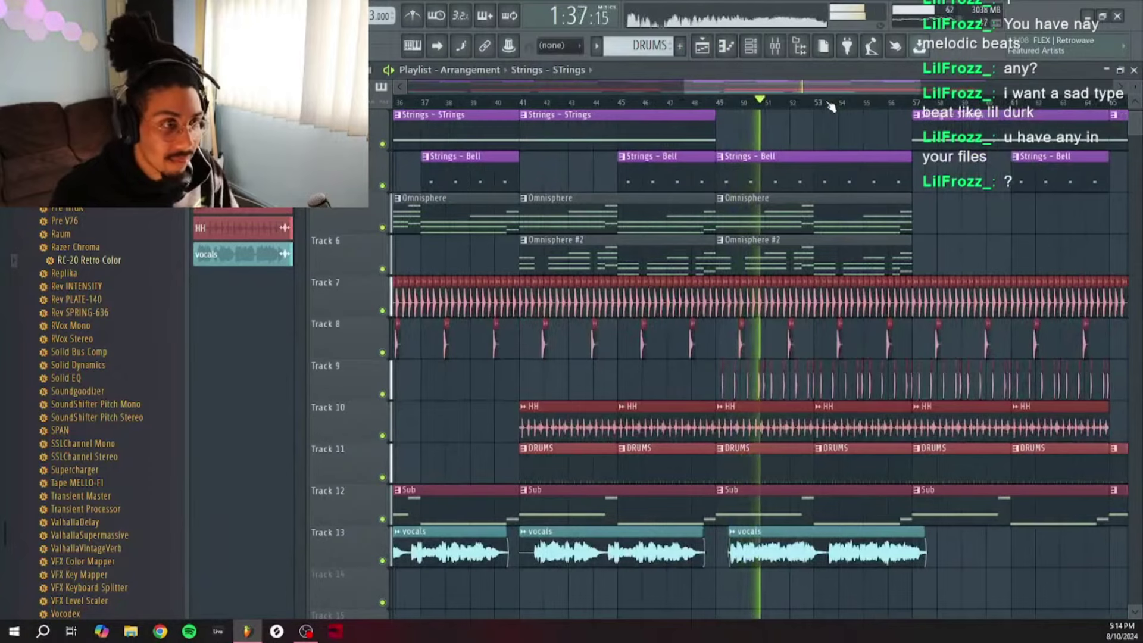
{"action": "left_click_drag", "start_coordinate": [912, 498], "coordinate": [900, 497]}
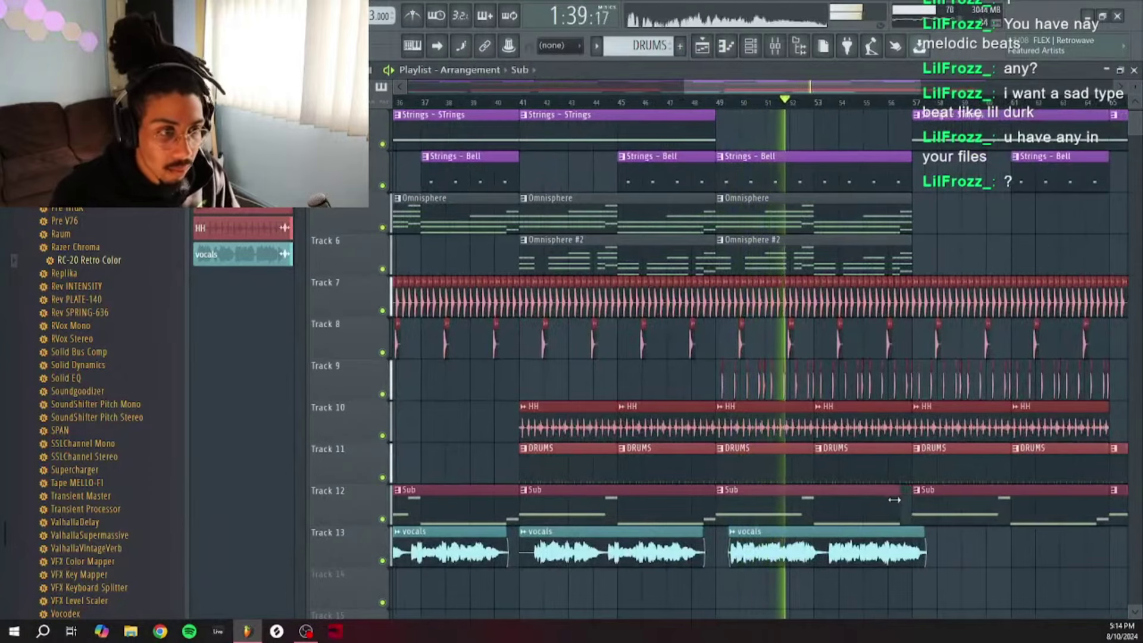
{"action": "scroll", "coordinate": [922, 335], "scroll_direction": "up", "scroll_amount": 3}
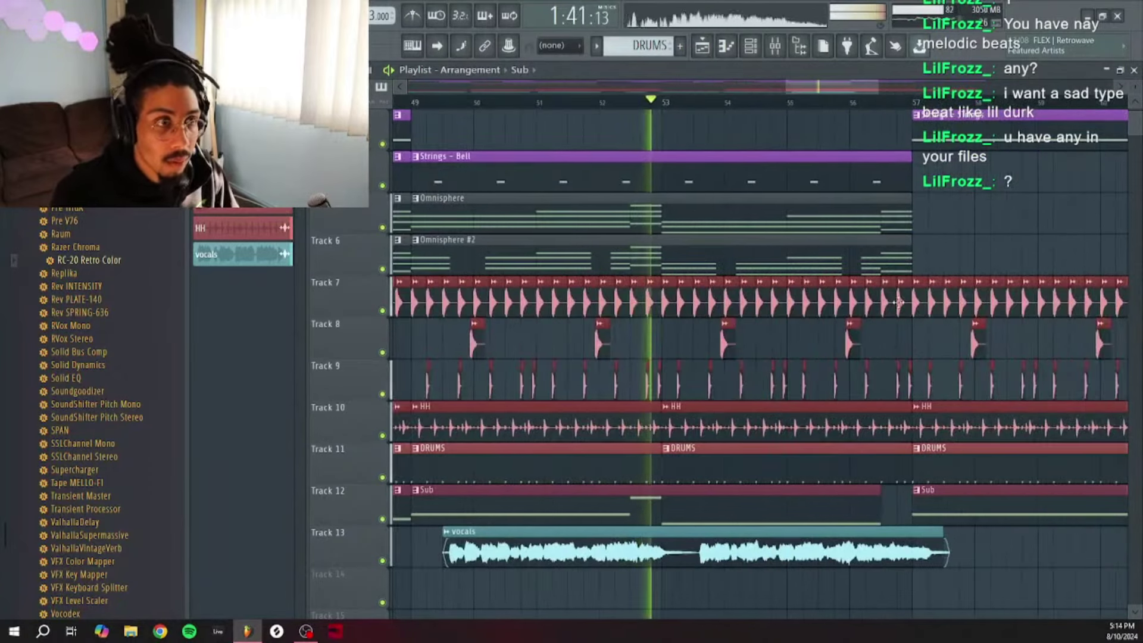
{"action": "left_click_drag", "start_coordinate": [911, 256], "coordinate": [880, 256]}
{"action": "left_click_drag", "start_coordinate": [911, 214], "coordinate": [879, 207]}
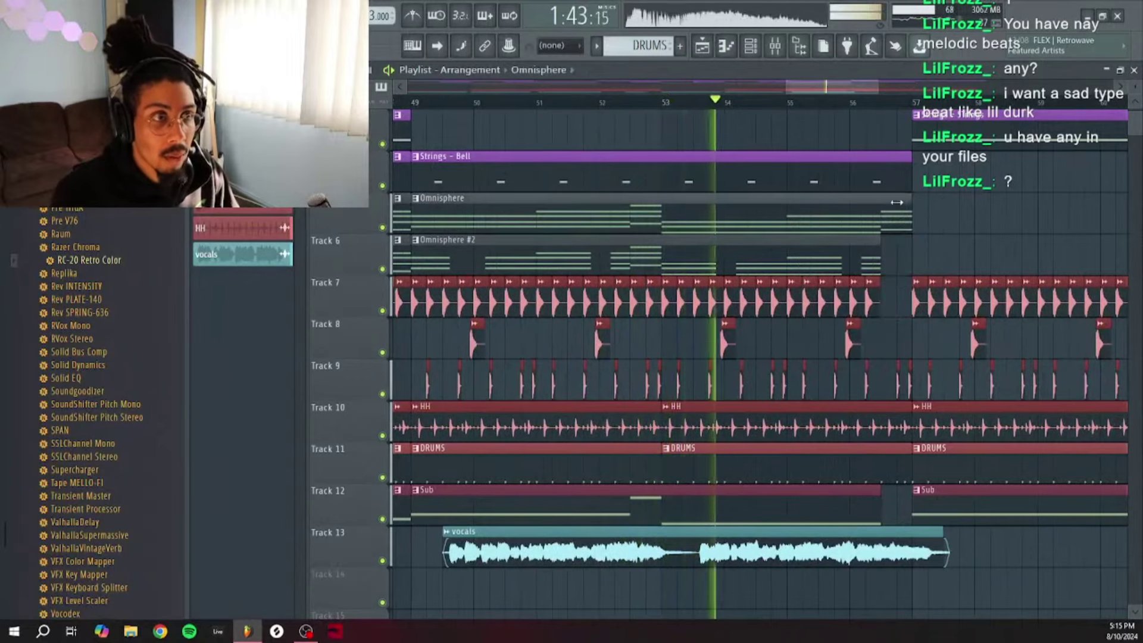
Step: Remove the Track 9 hits just before bar 57 and trim the HH clip on Track 10 to end at about bar 56.5
{"action": "left_click", "coordinate": [902, 409]}
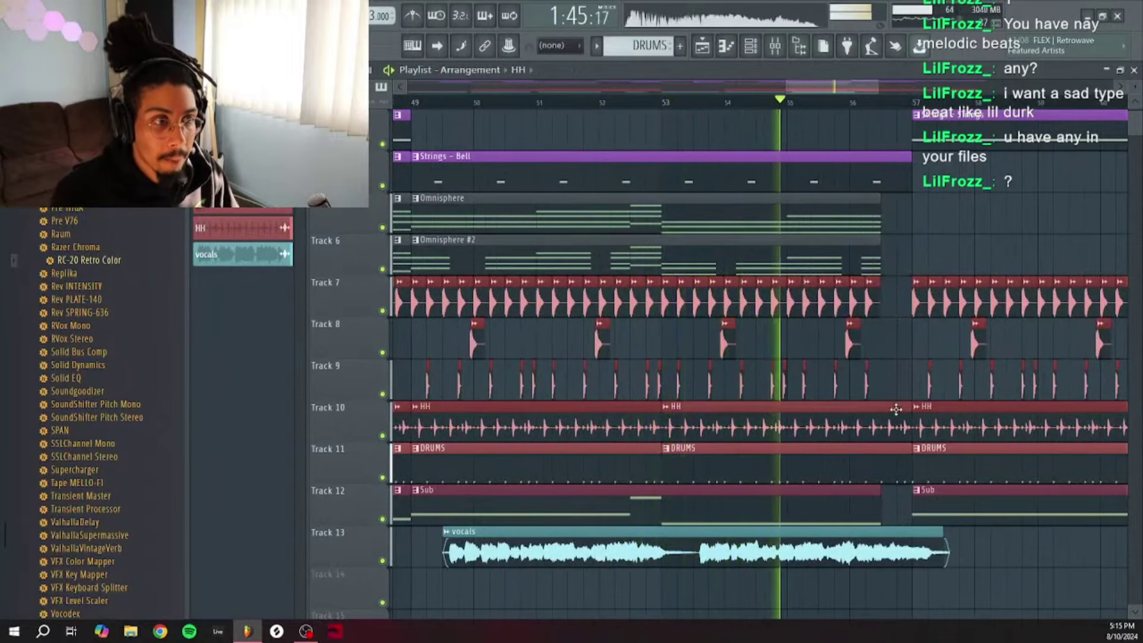
{"action": "left_click_drag", "start_coordinate": [902, 408], "coordinate": [880, 409]}
{"action": "left_click", "coordinate": [905, 454]}
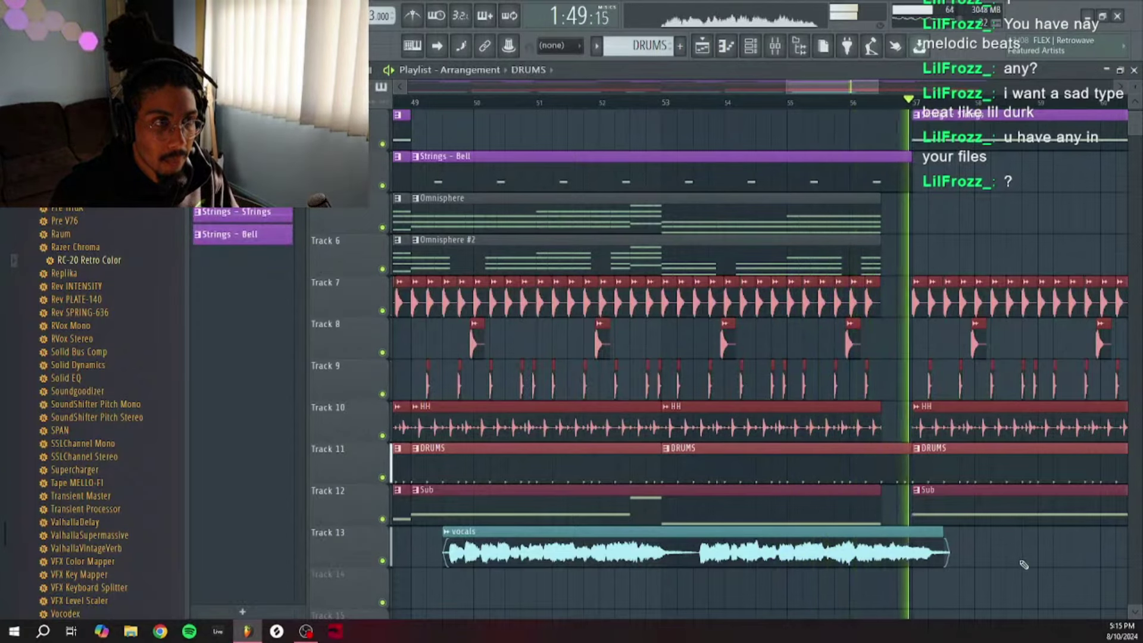
{"action": "scroll", "coordinate": [857, 106], "scroll_direction": "down", "scroll_amount": 5}
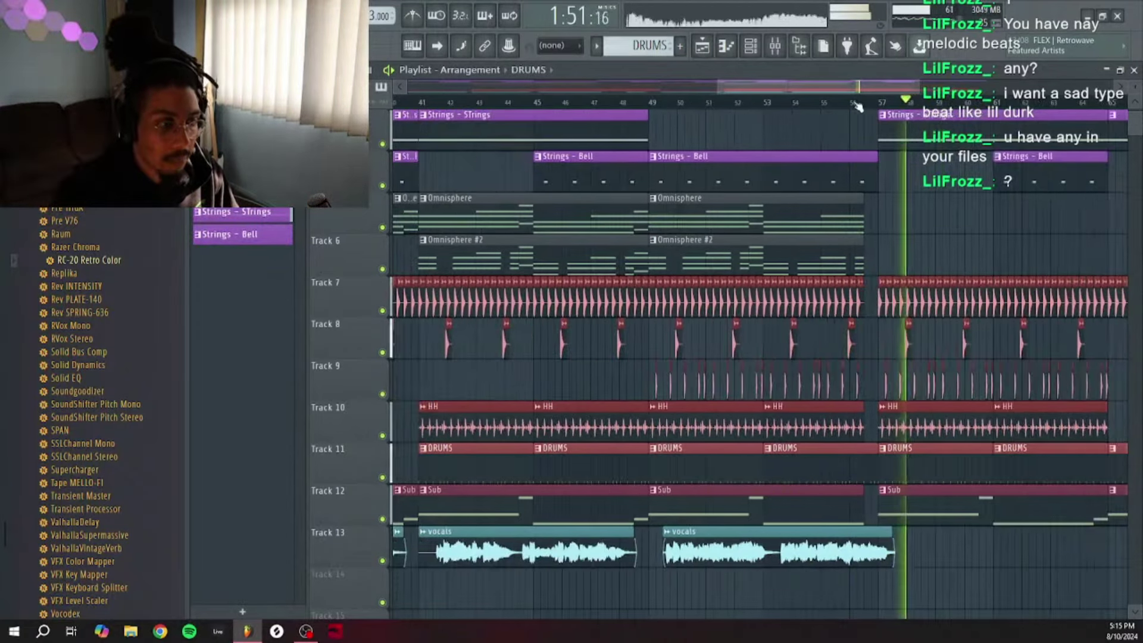
Step: Try a copy of the short vocals clip at about bar 60.5 on Track 13, remove it and stop playback at the arrangement's end
{"action": "scroll", "coordinate": [858, 106], "scroll_direction": "down", "scroll_amount": 5}
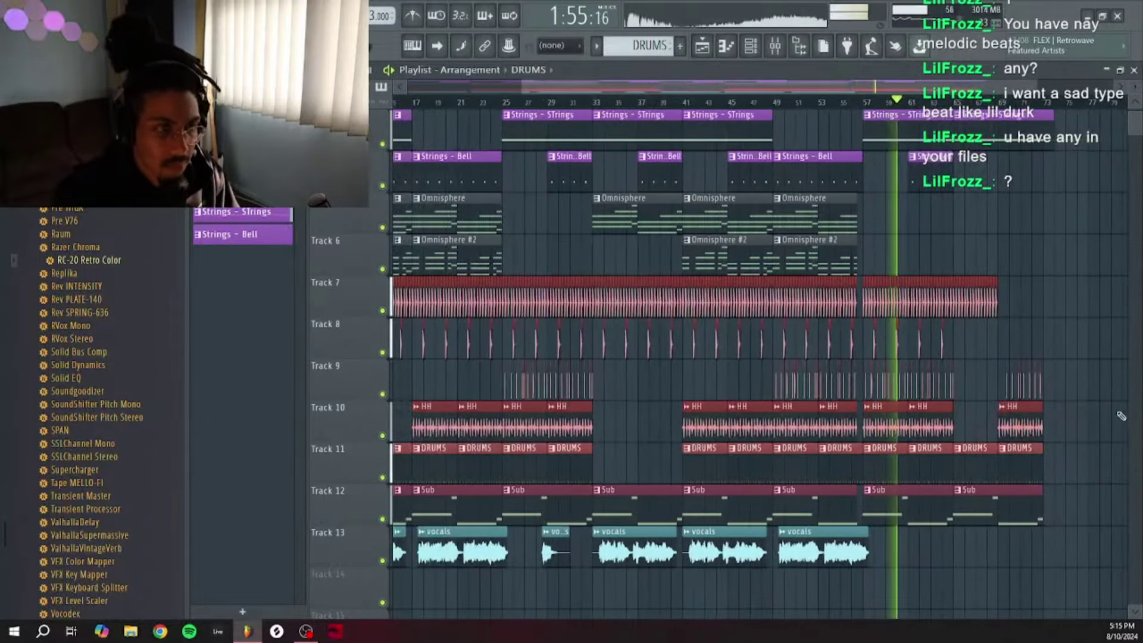
{"action": "left_click", "coordinate": [559, 557]}
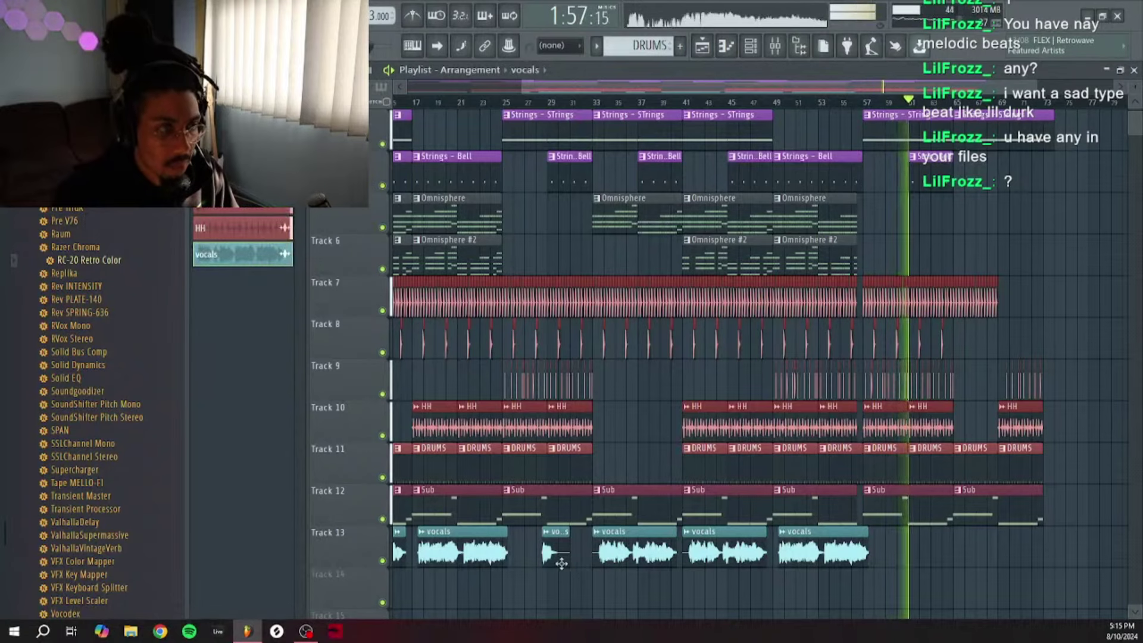
{"action": "left_click", "coordinate": [904, 560]}
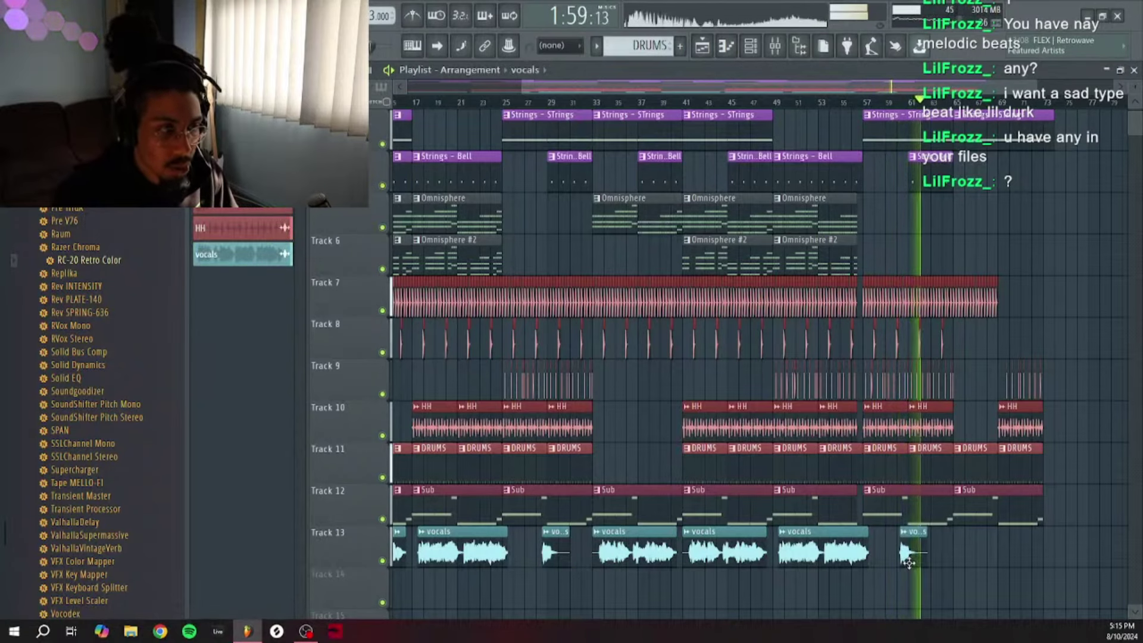
{"action": "right_click", "coordinate": [909, 560]}
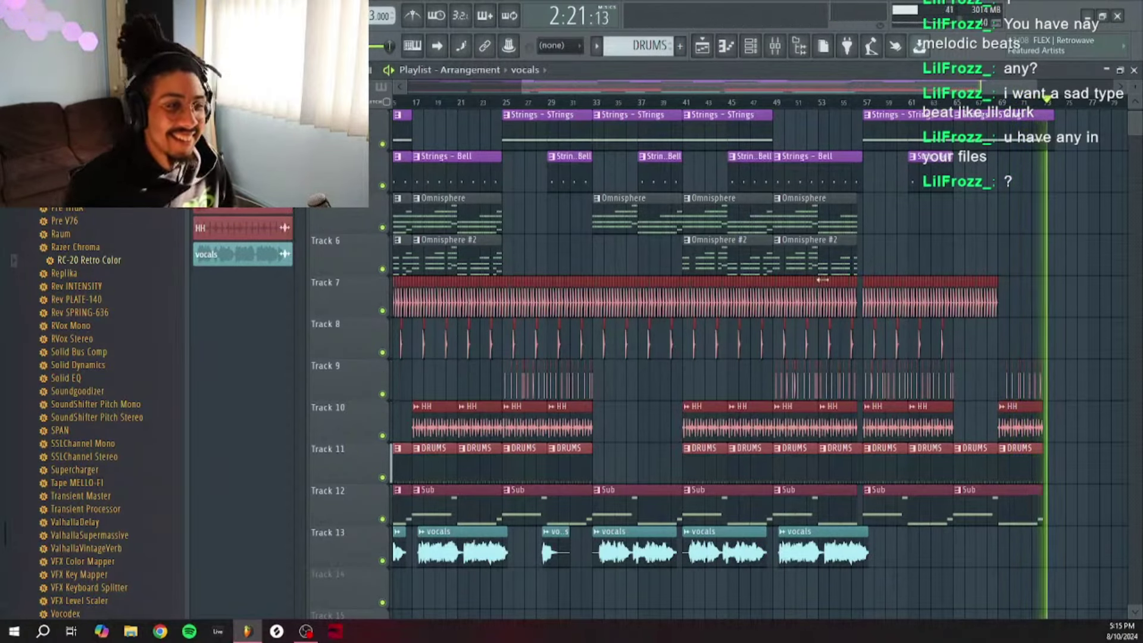
{"action": "key", "text": "space"}
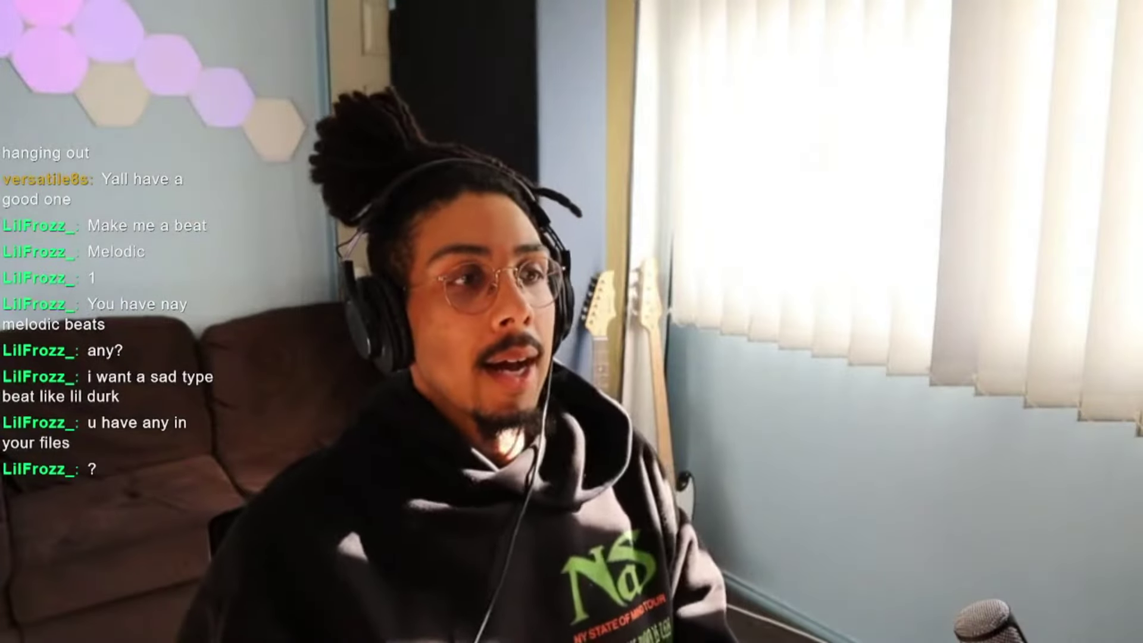